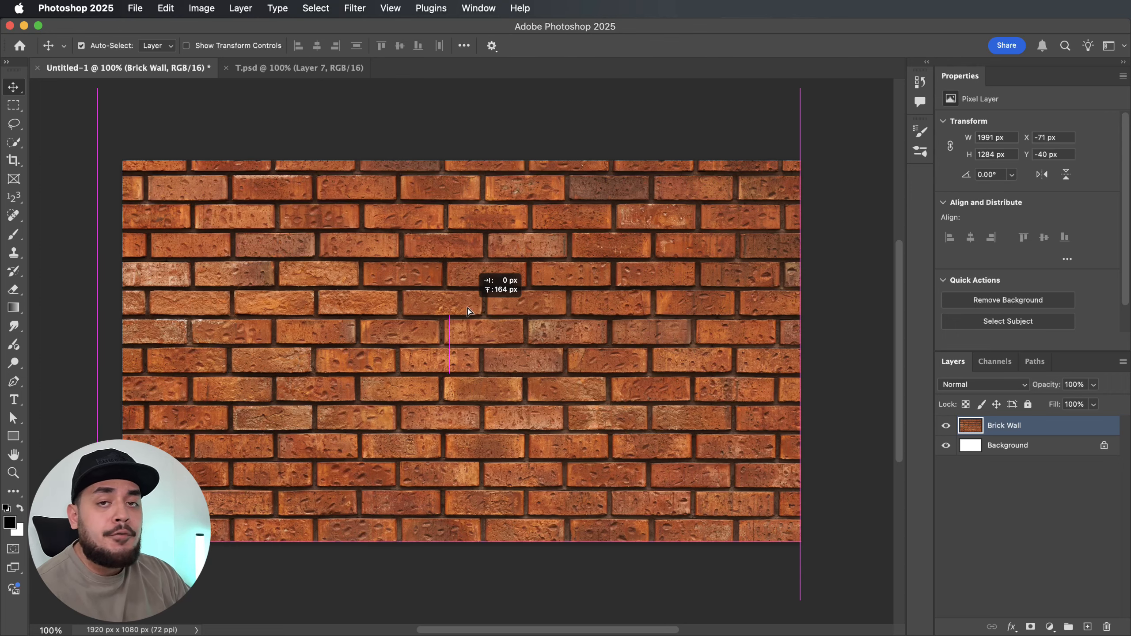
Reposition the Brick Wall layer to X -6 px, Y -158 px so that it covers the canvas
mouse_move(468, 311)
left_mouse_down()
mouse_move(408, 306)
mouse_move(471, 269)
mouse_move(479, 282)
mouse_move(466, 355)
mouse_move(454, 305)
mouse_move(483, 316)
left_mouse_up()
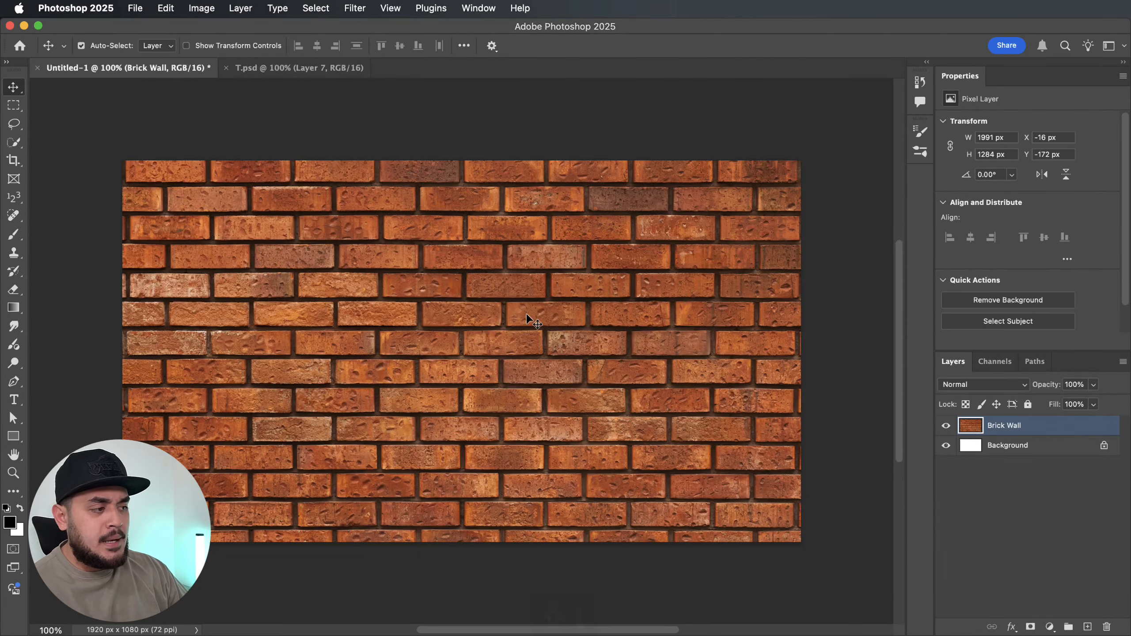
key("shift+Right")
key("Up")
key("Up")
key("Up")
key("Up")
key("Up")
key("Up")
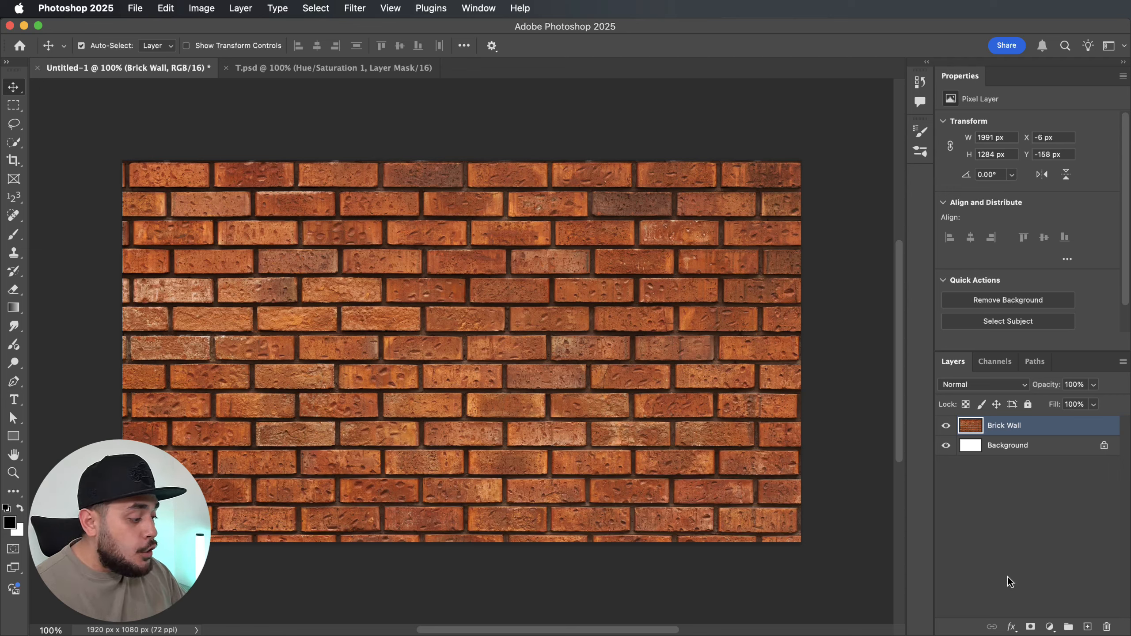
Add a Hue/Saturation adjustment layer above Brick Wall and clip it to that layer
left_click(1050, 626)
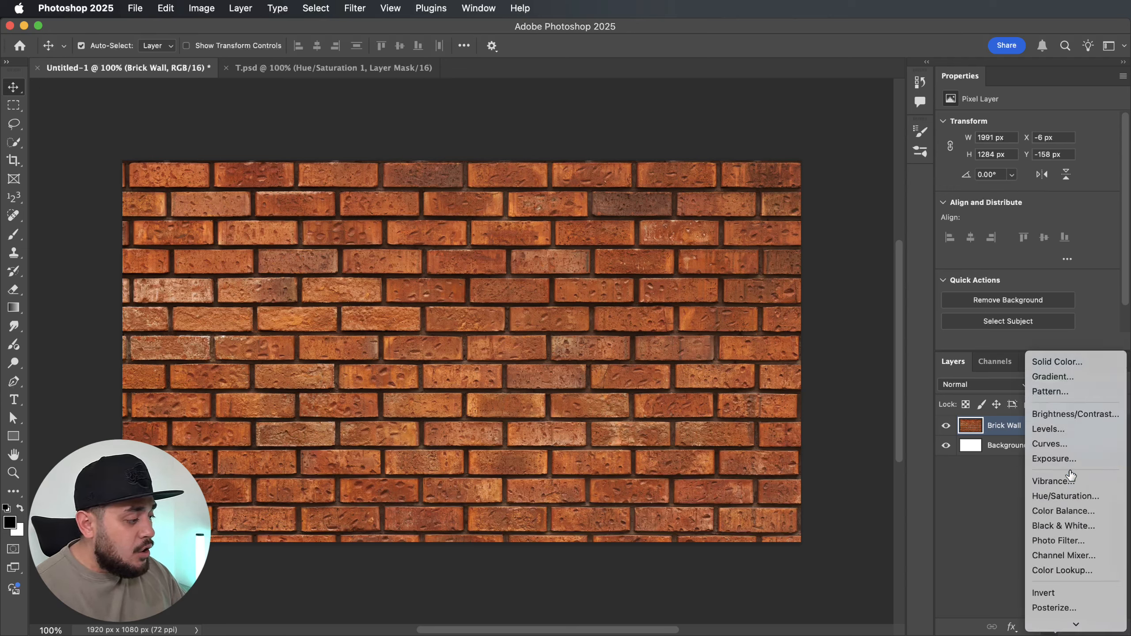
left_click(1068, 499)
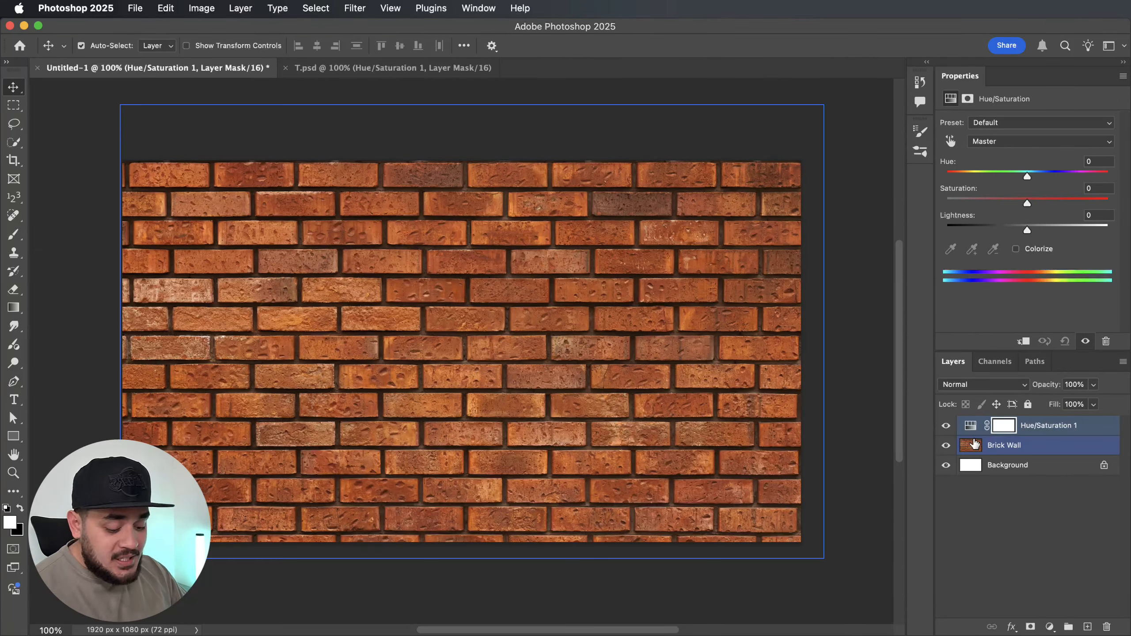
left_click(972, 442)
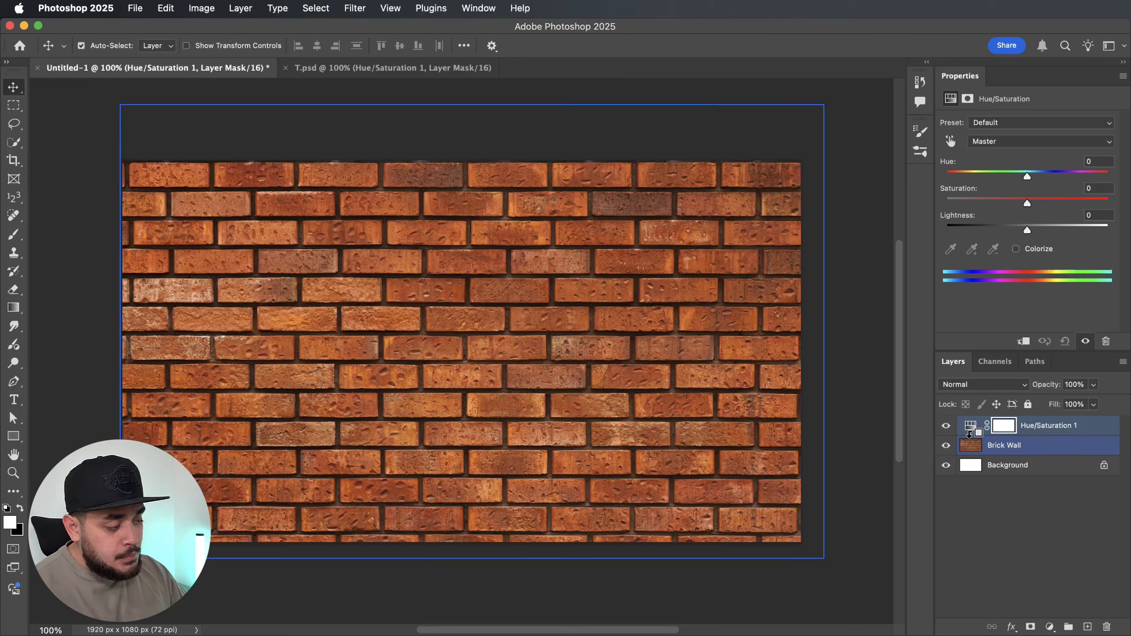
left_click(971, 435, "alt")
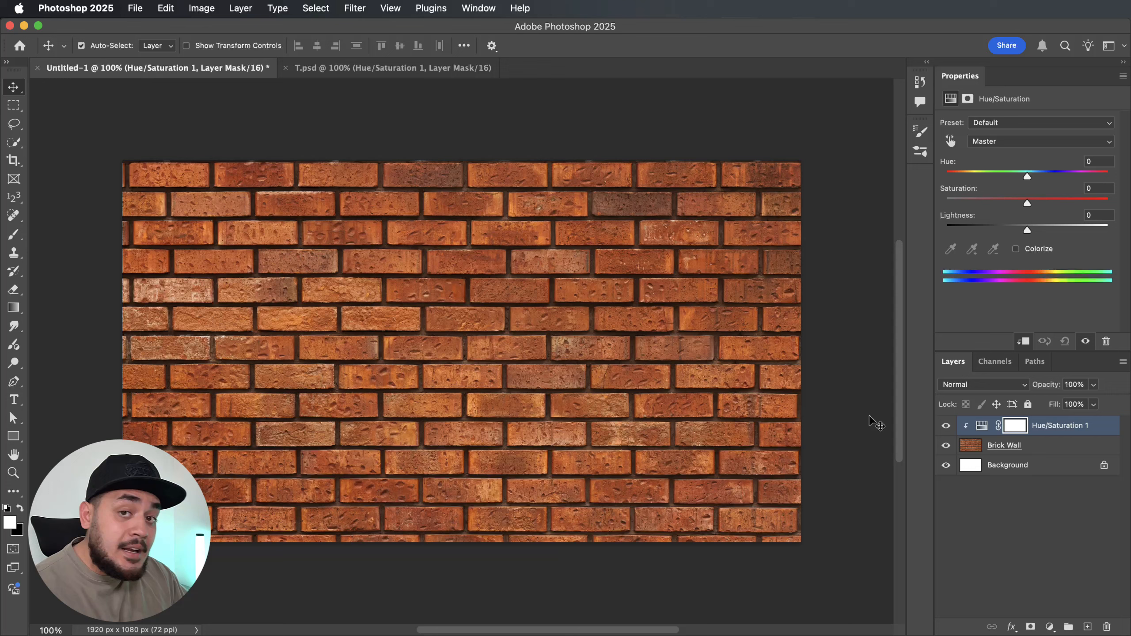
Colorize the bricks with Hue 17 and Saturation 47, and compare the wall with and without the adjustment
left_click(1016, 250)
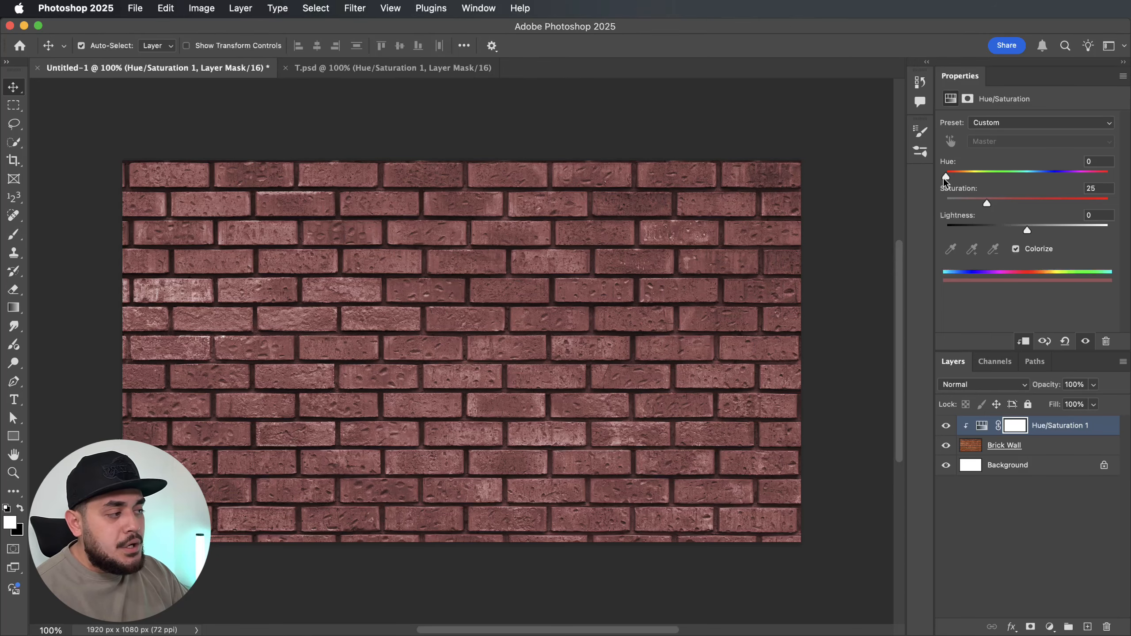
left_click_drag(946, 176, 1010, 177)
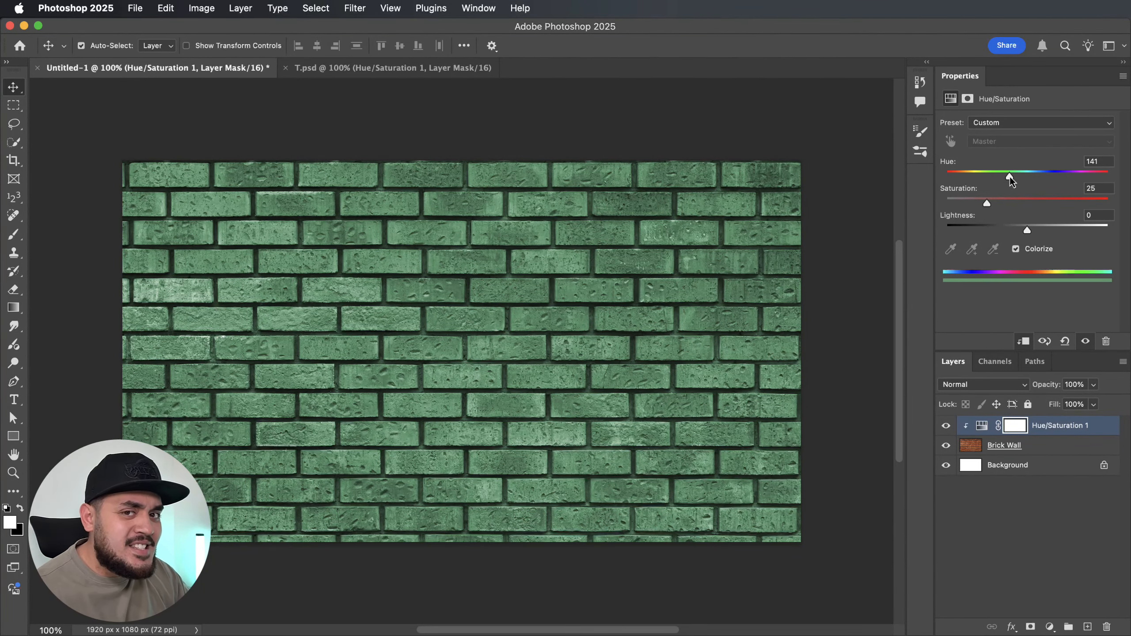
left_click_drag(1010, 178, 955, 186)
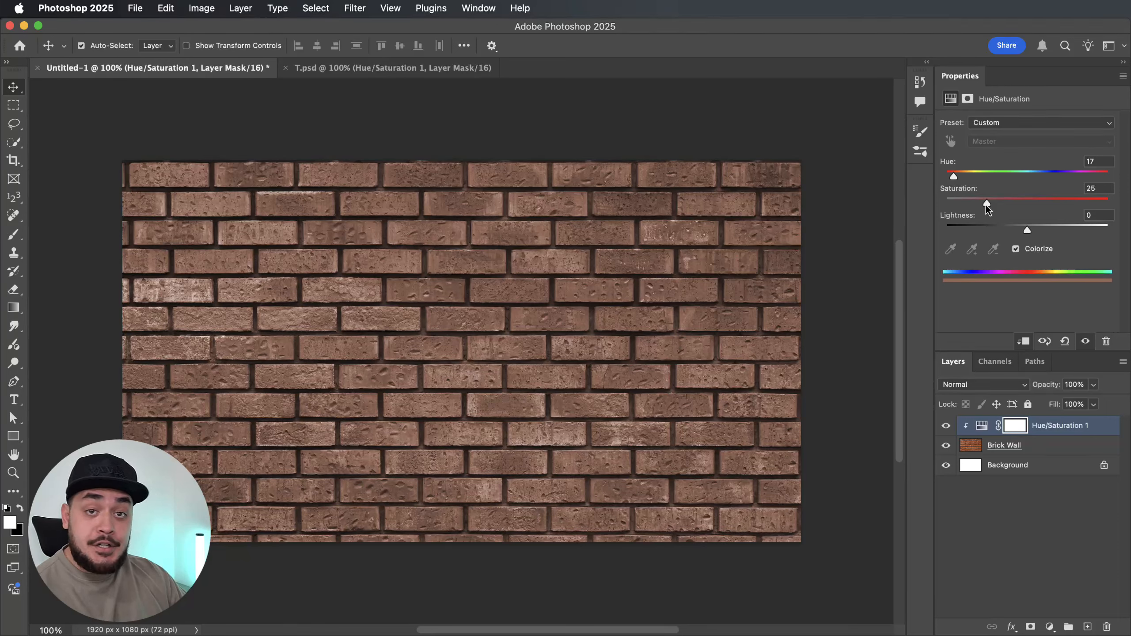
left_click_drag(987, 205, 1022, 203)
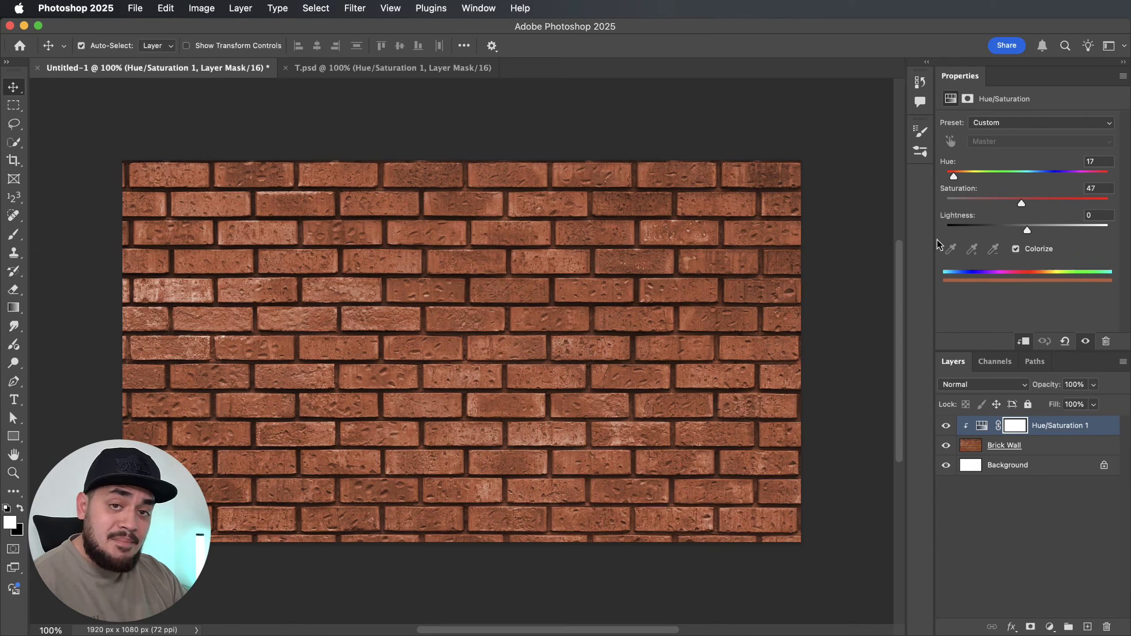
left_click(946, 425)
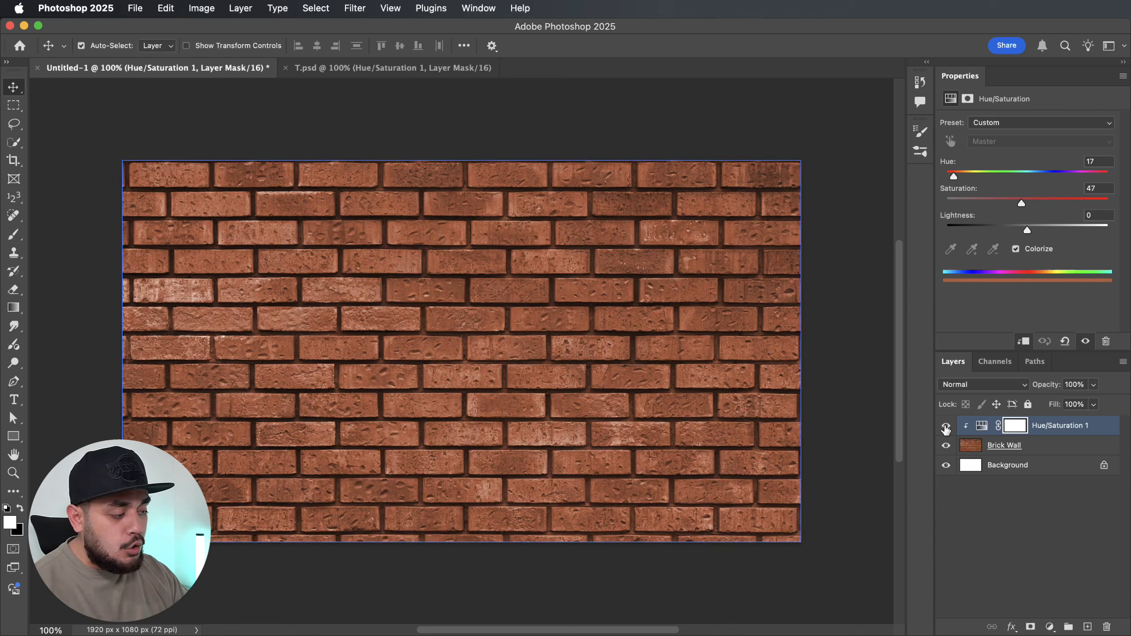
left_click(946, 427)
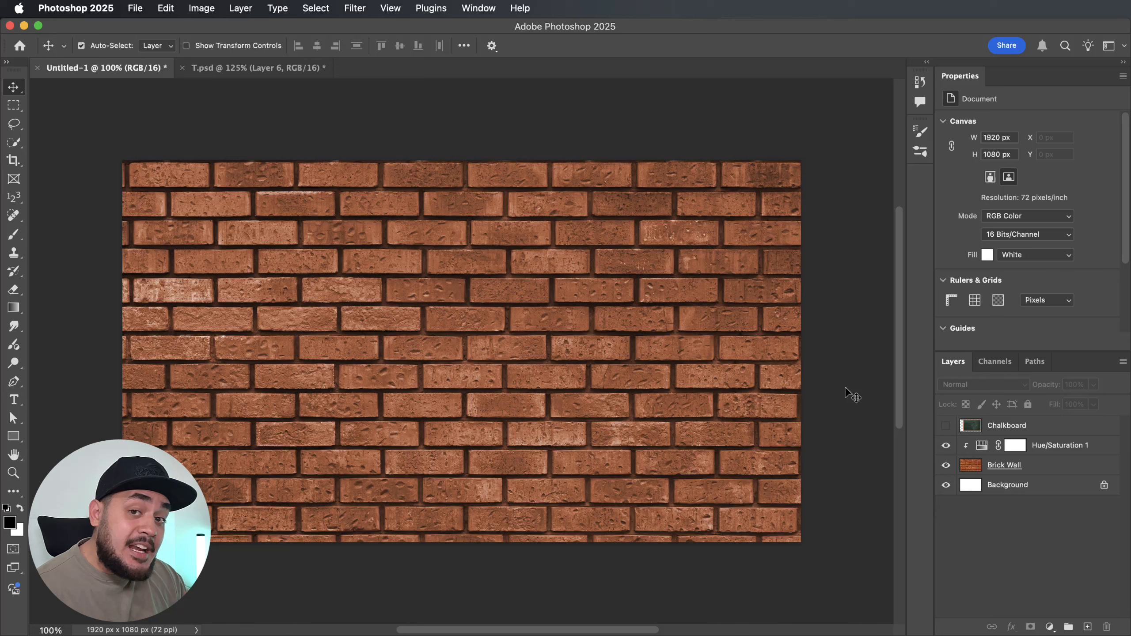
Make the Chalkboard layer visible over the brick wall
left_click(946, 426)
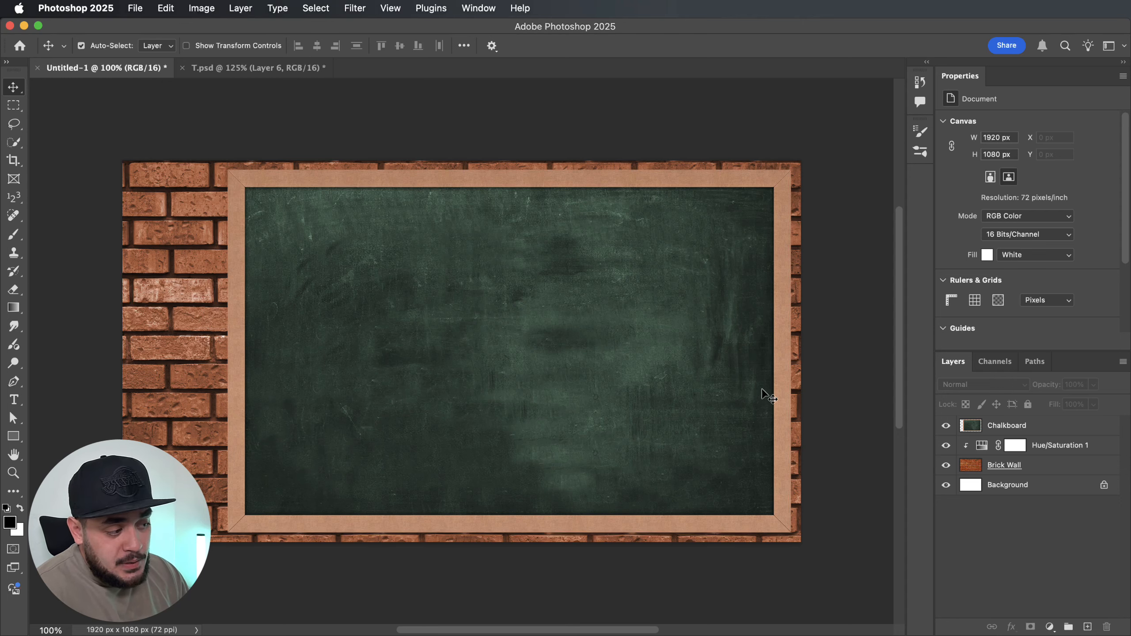
left_click(595, 364)
left_click_drag(596, 362, 502, 362)
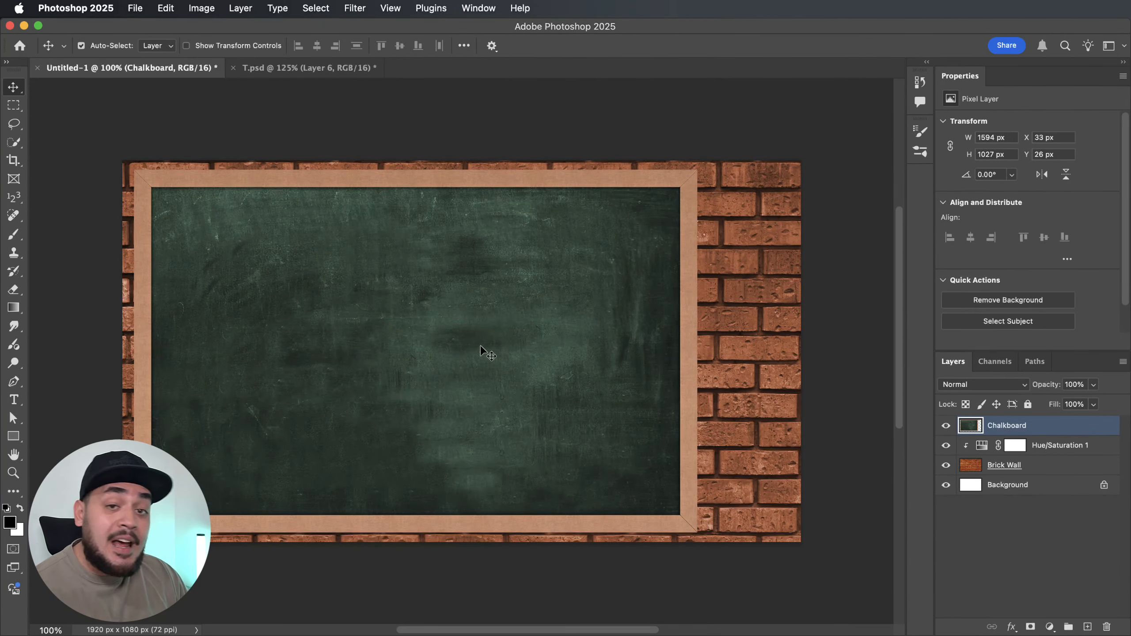
key("super+z")
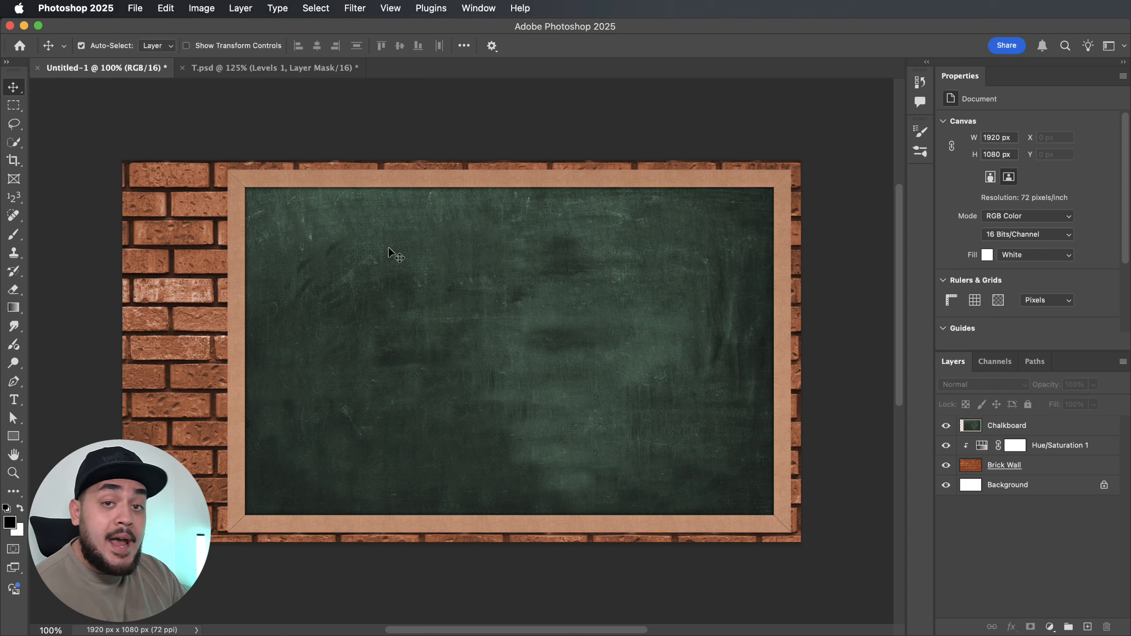
Select the chalkboard's green writing surface inside the wooden frame with the Rectangular Marquee tool
left_click(16, 114)
left_click(69, 105)
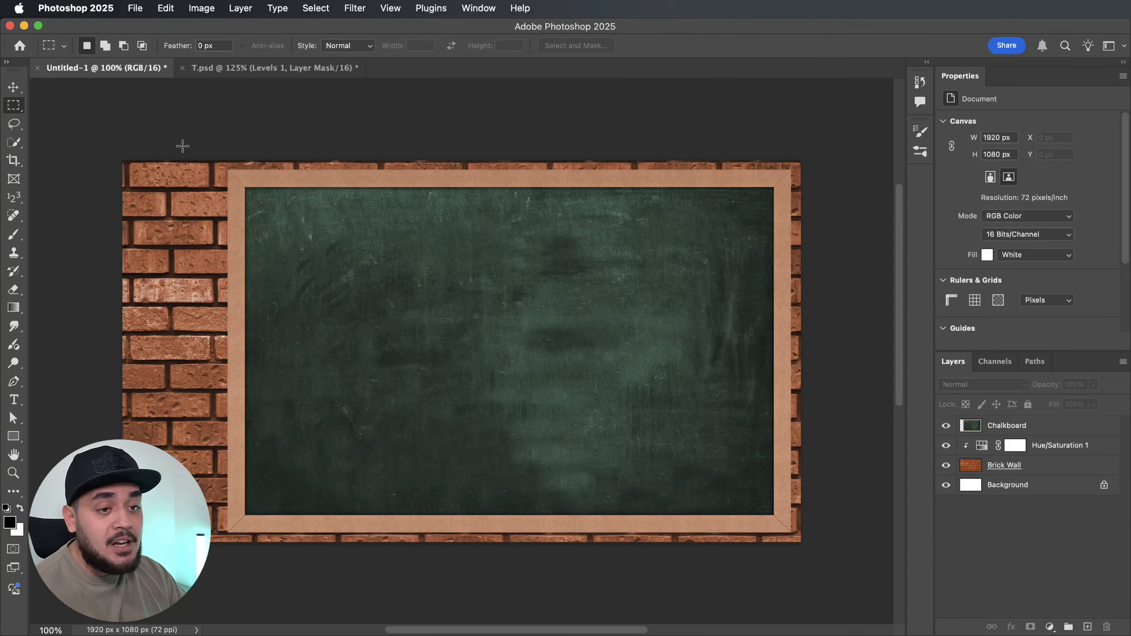
scroll(245, 188, "right", 1)
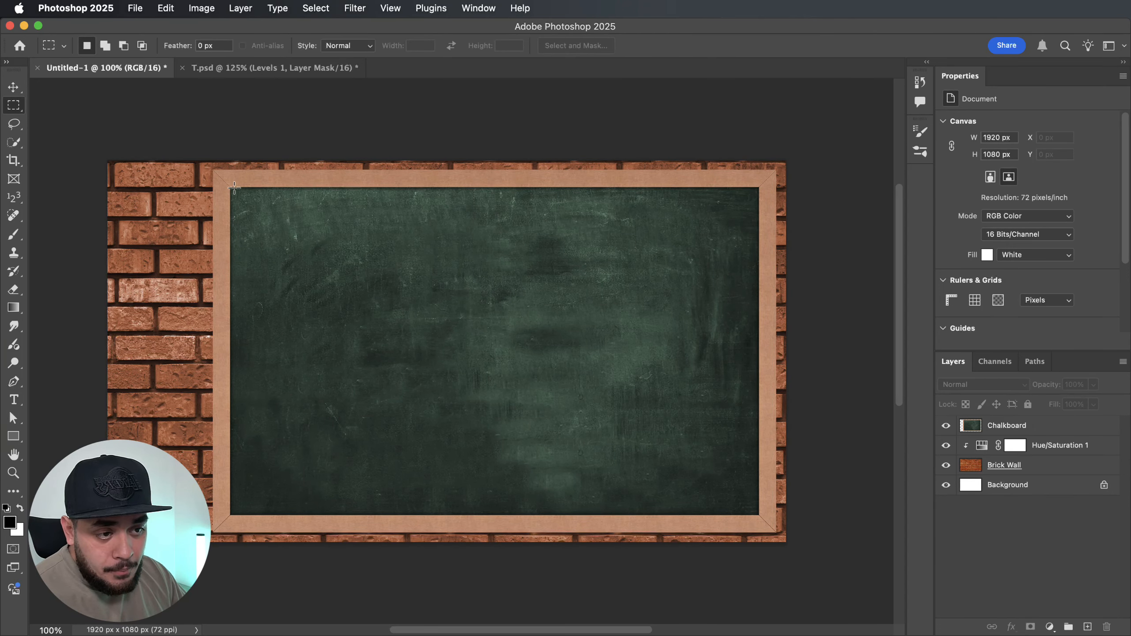
left_click_drag(230, 187, 759, 516)
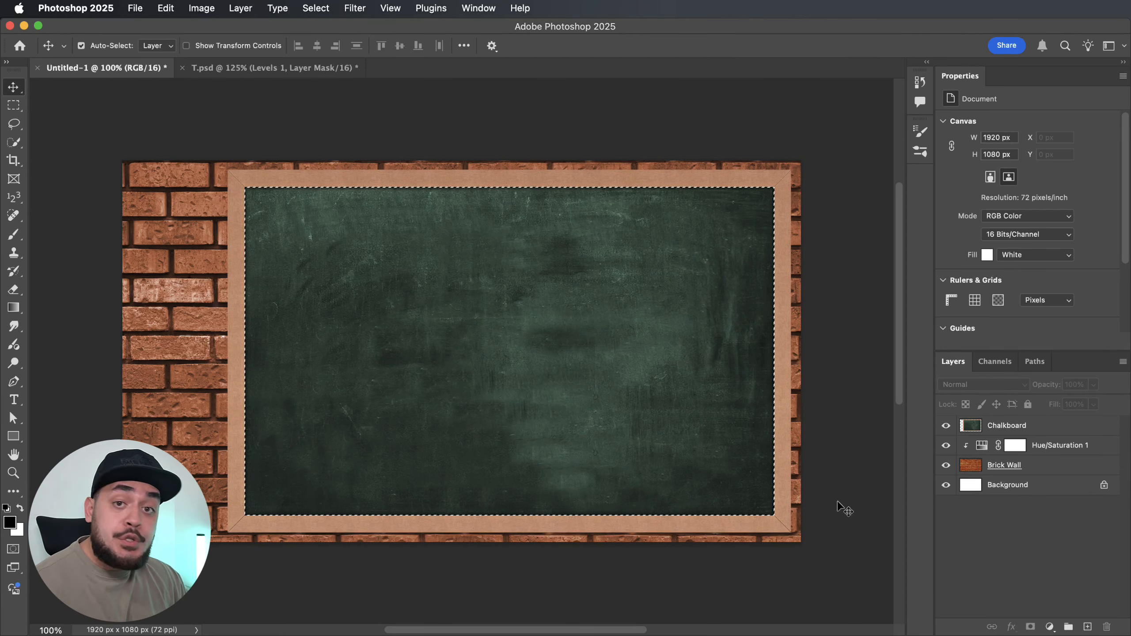
Add a Hue/Saturation adjustment to the selected board surface with Saturation -100 and Lightness -7, clipped to the Chalkboard layer
left_click(1051, 627)
left_click(1077, 529)
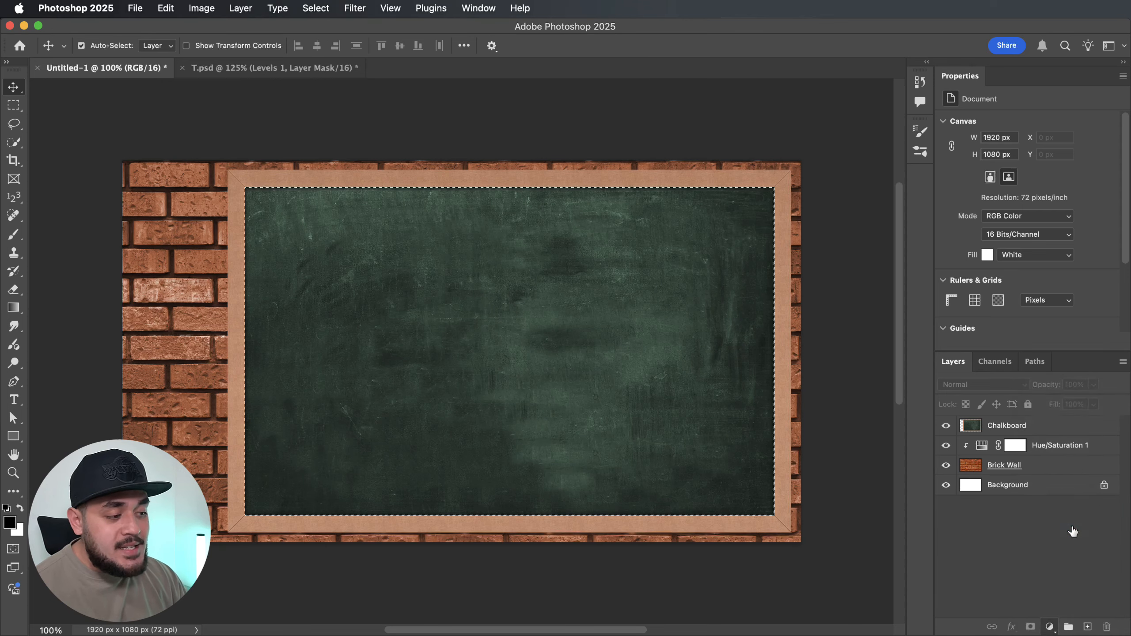
left_click_drag(1028, 205, 936, 209)
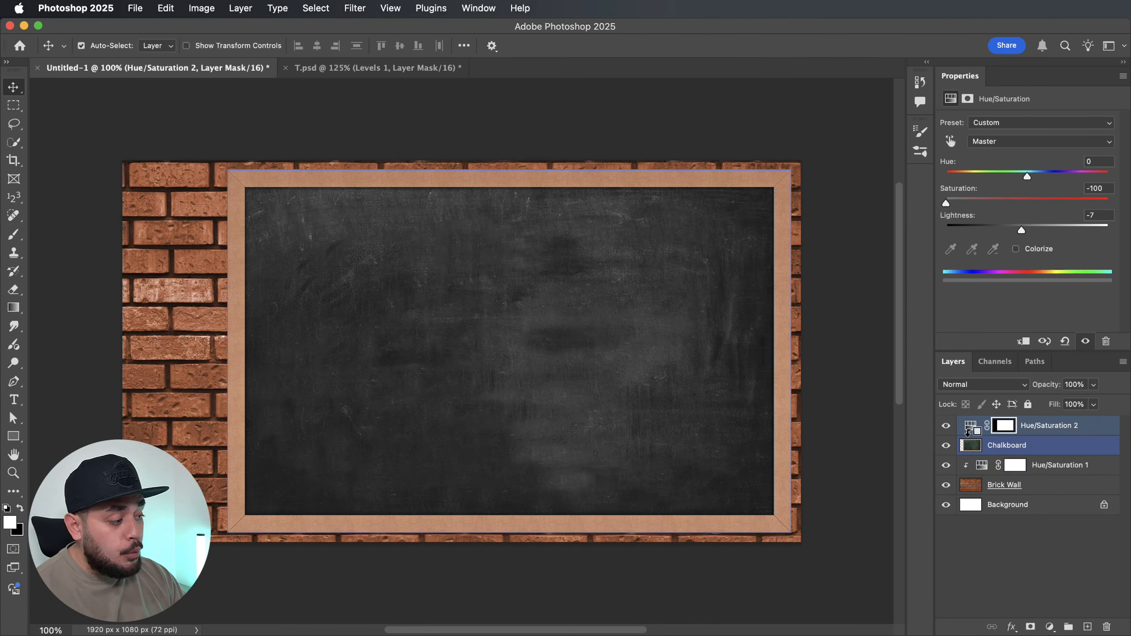
left_click(968, 432, "alt")
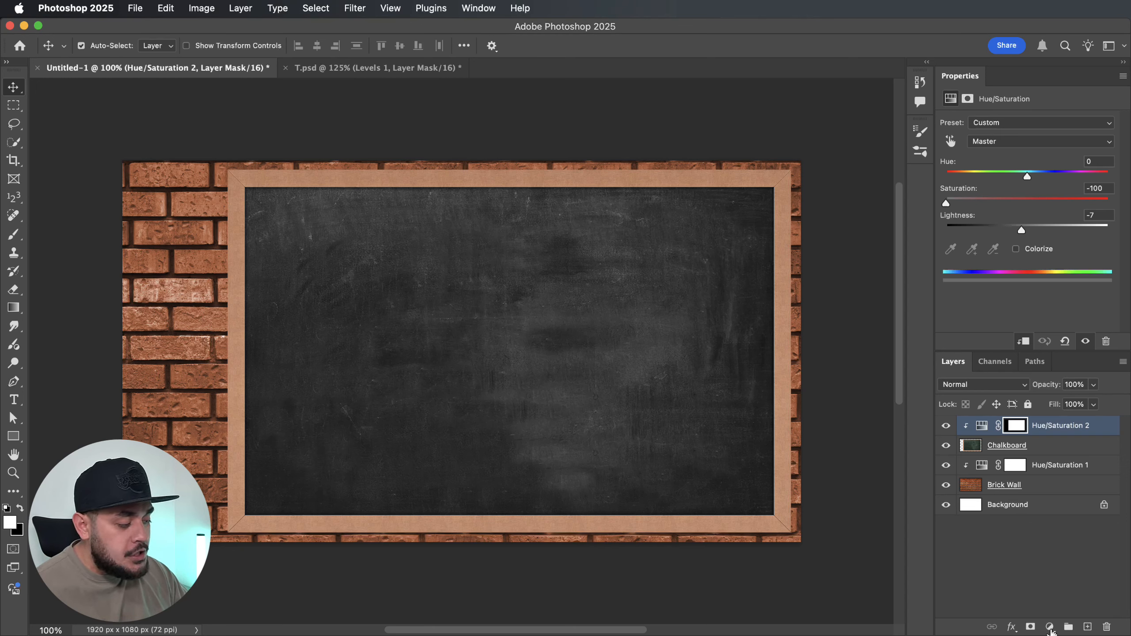
Add a Levels adjustment layer, replace its mask with the Hue/Saturation 2 mask, and clip it to the Chalkboard
left_click(1050, 628)
left_click(1070, 470)
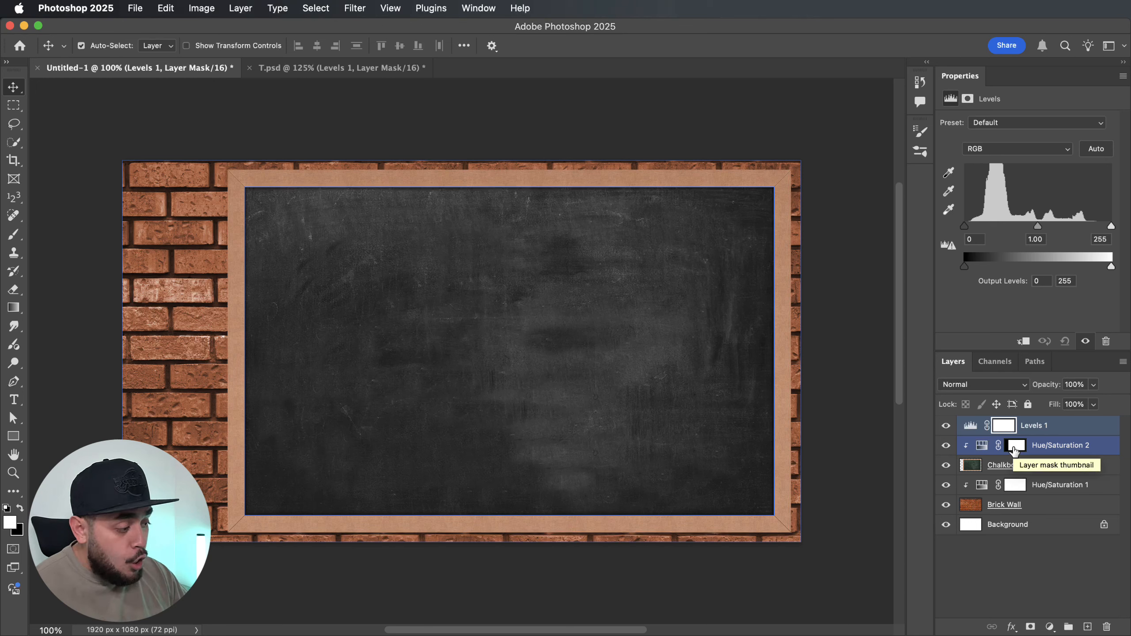
left_click_drag(1014, 451, 1007, 427)
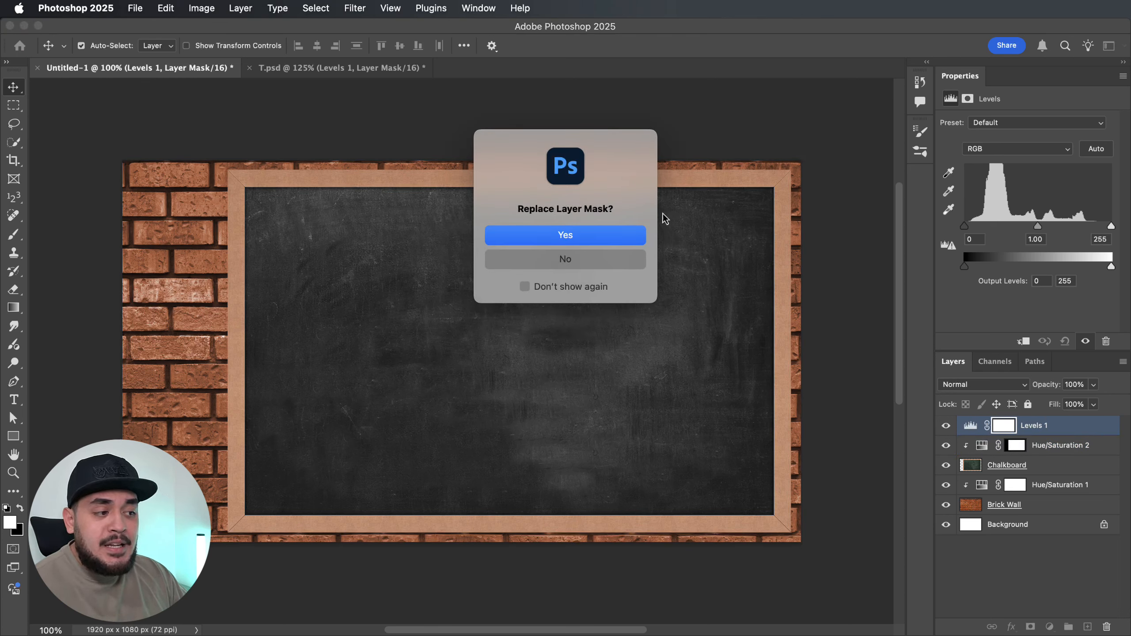
left_click(564, 236)
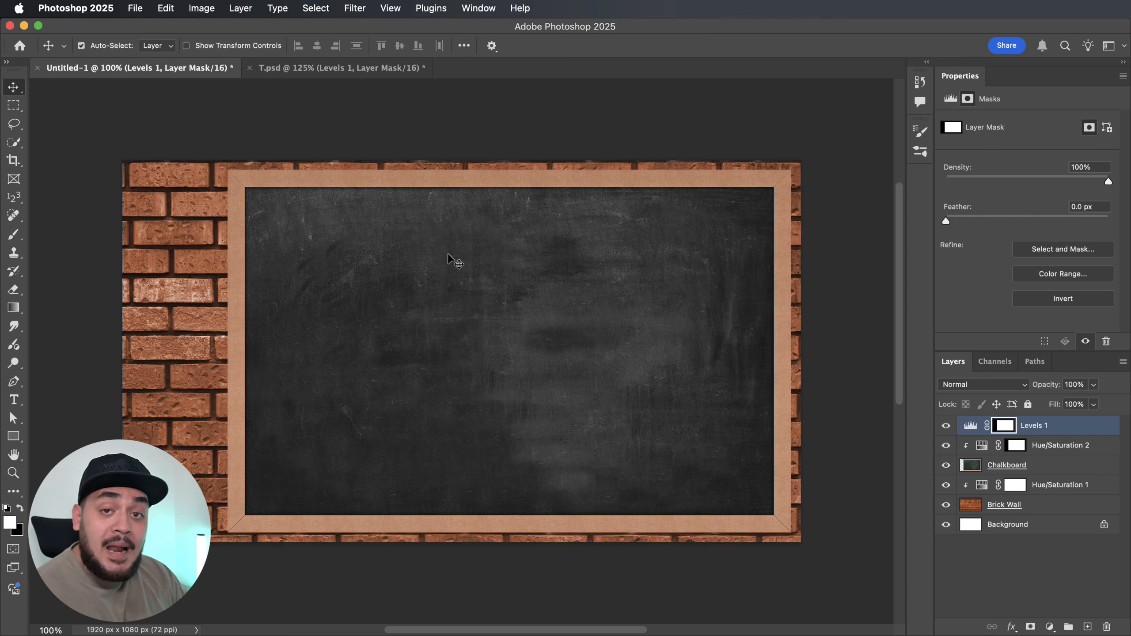
left_click(968, 430, "alt")
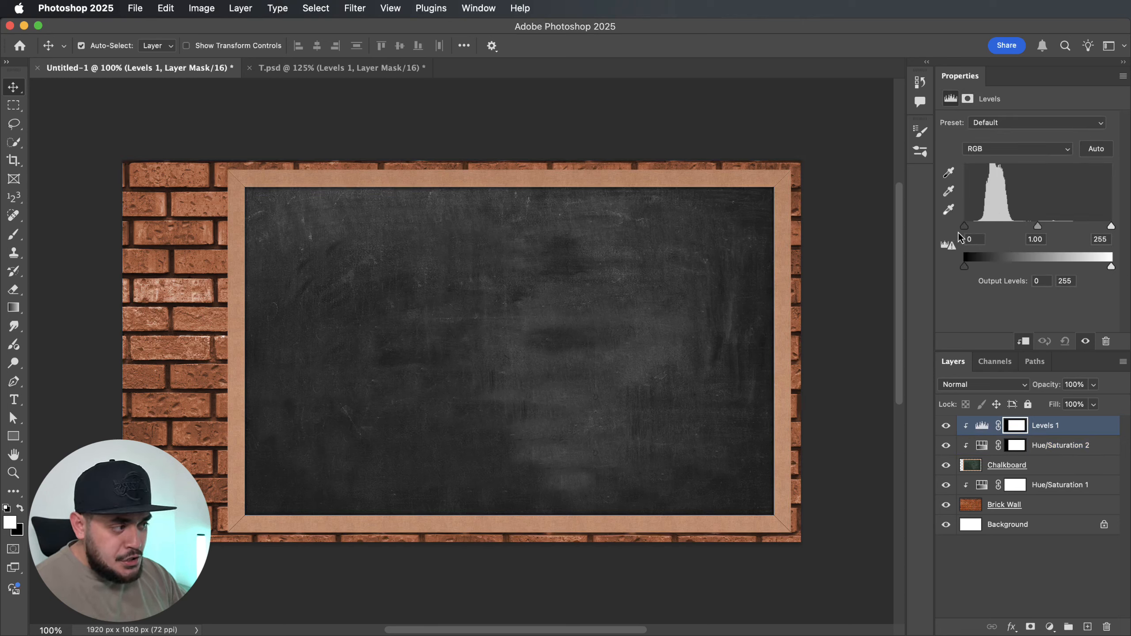
Darken the board surface by setting the Levels shadow input to 17, and deselect the layer
left_click_drag(964, 227, 974, 228)
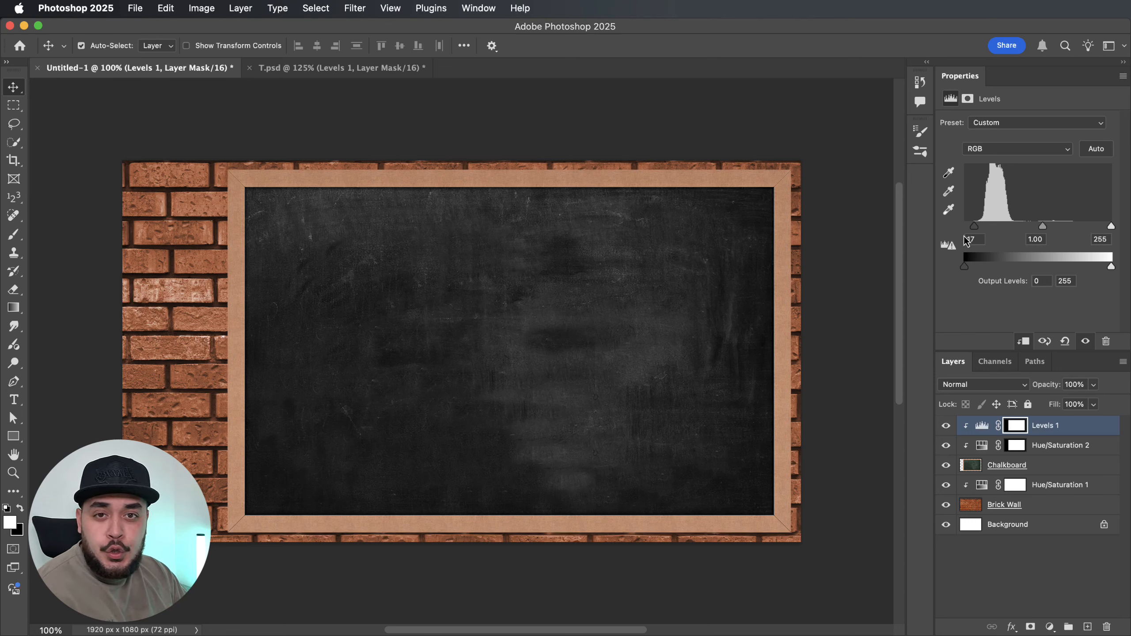
left_click_drag(974, 229, 974, 232)
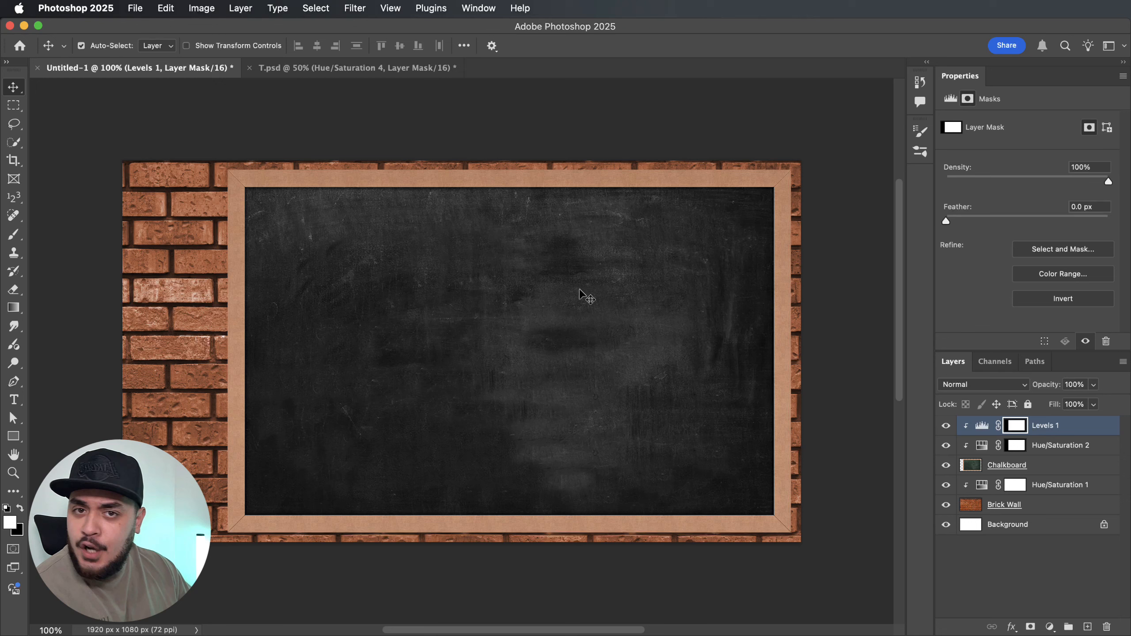
left_click(857, 290)
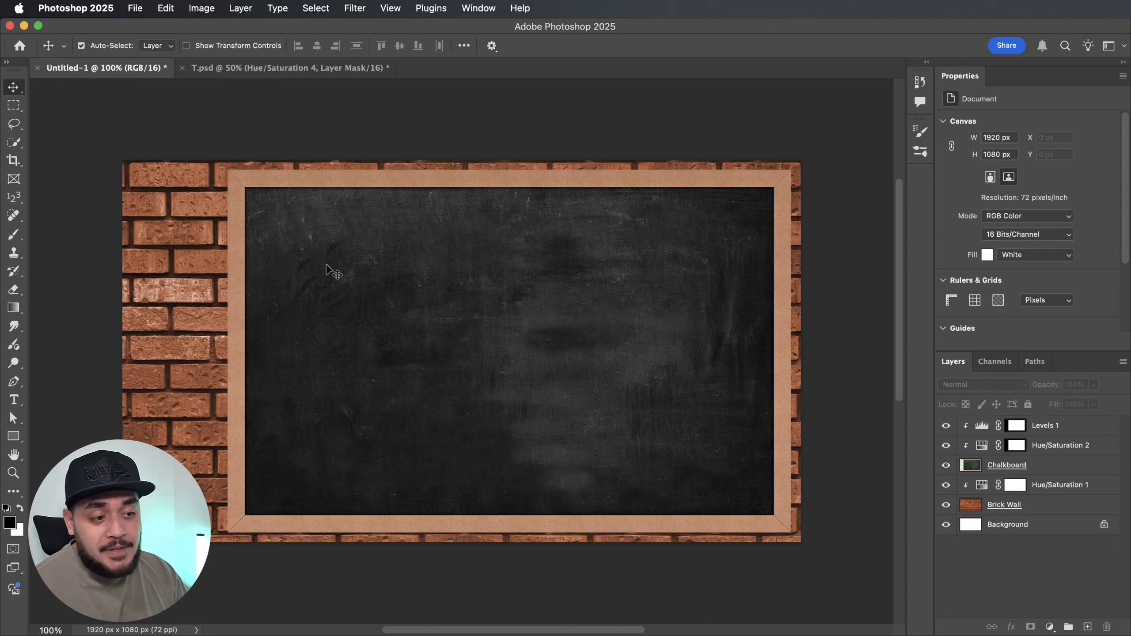
Load the Levels 1 mask as a selection and invert it to select everything outside the board surface
left_click(1017, 429)
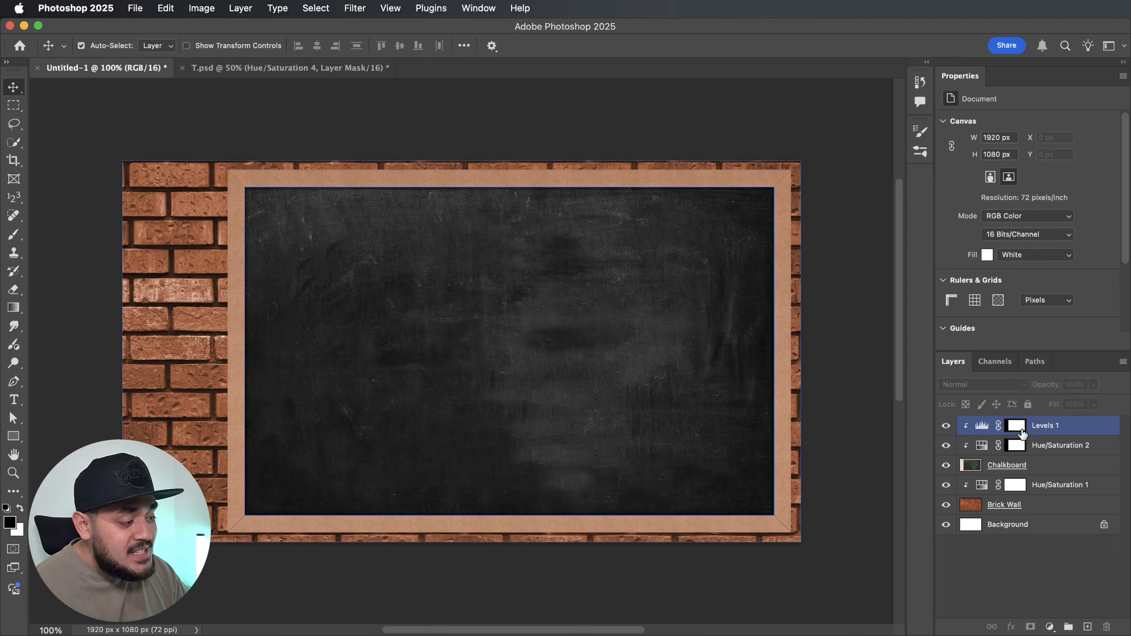
left_click_drag(1022, 430, 1021, 433)
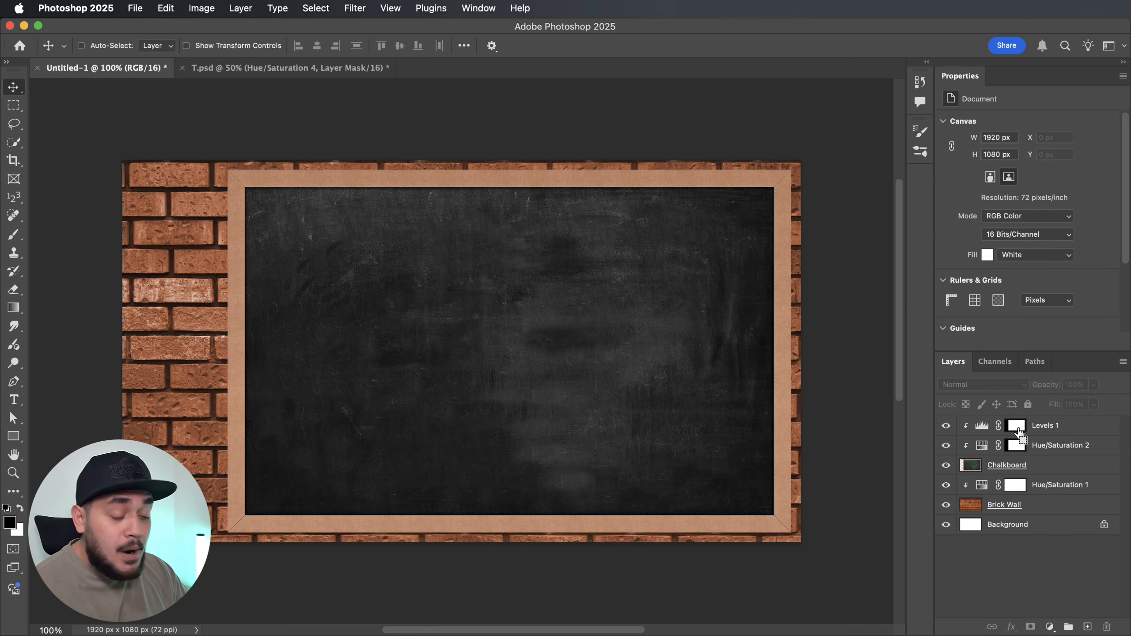
left_click(1017, 430, "super")
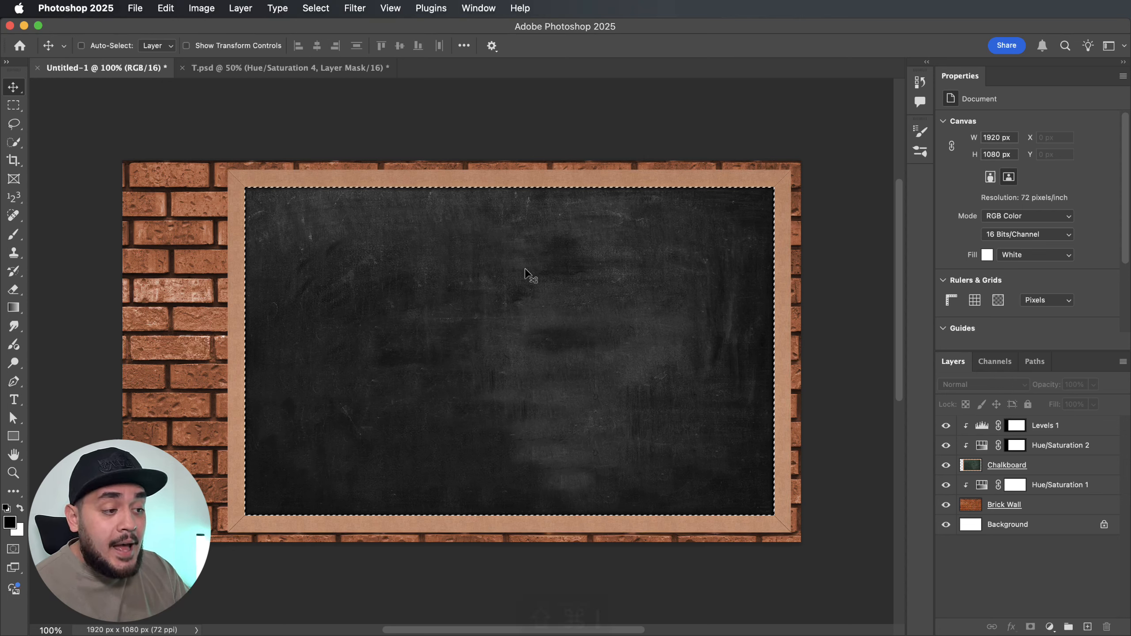
key("super+shift+i")
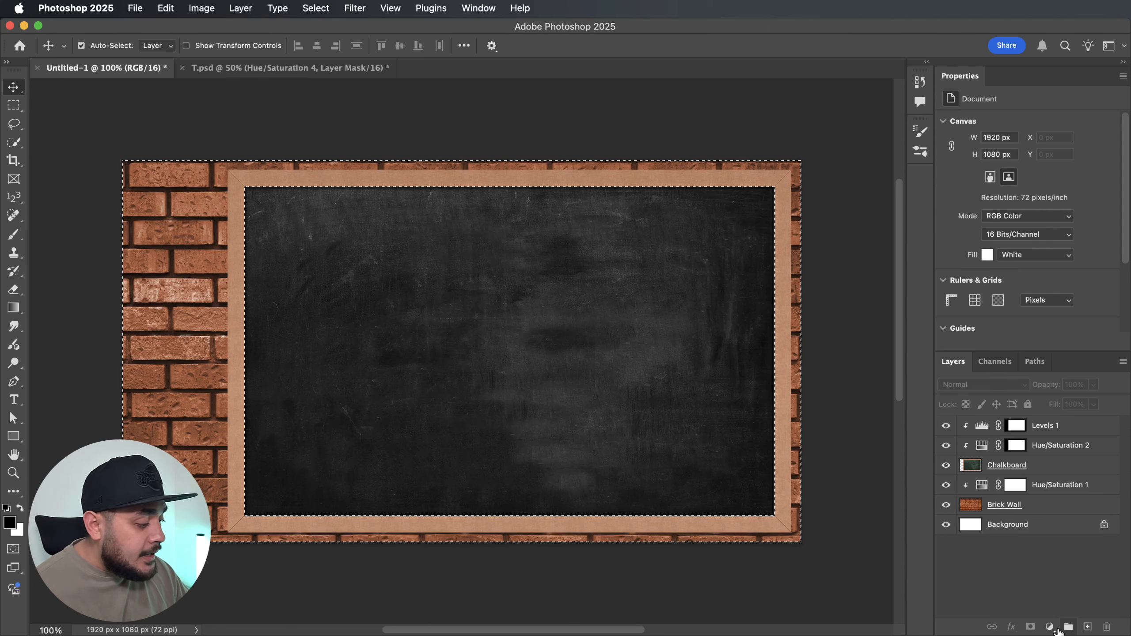
Add a Hue/Saturation adjustment layer masked to the inverted selection, with Saturation set to -55
left_click(1051, 627)
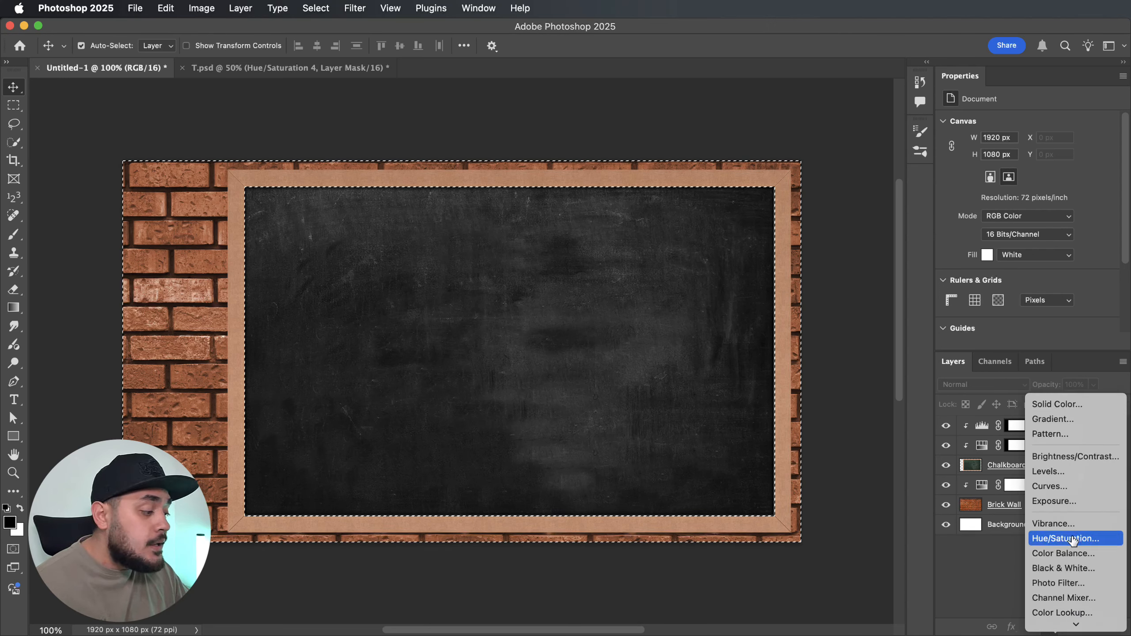
left_click(1074, 539)
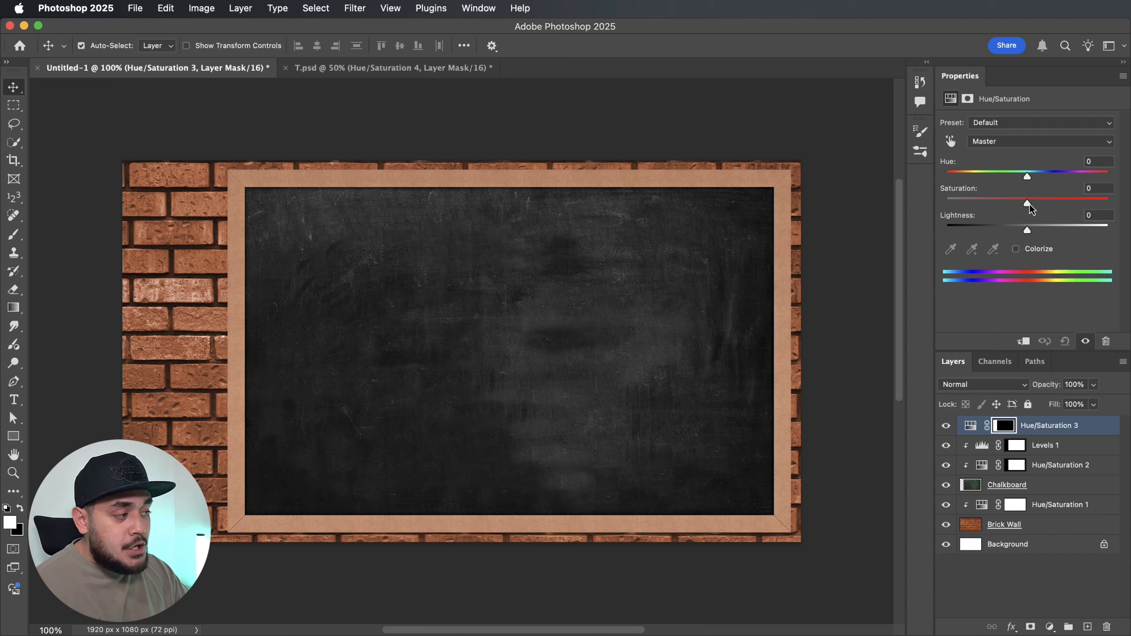
left_click_drag(1027, 203, 983, 205)
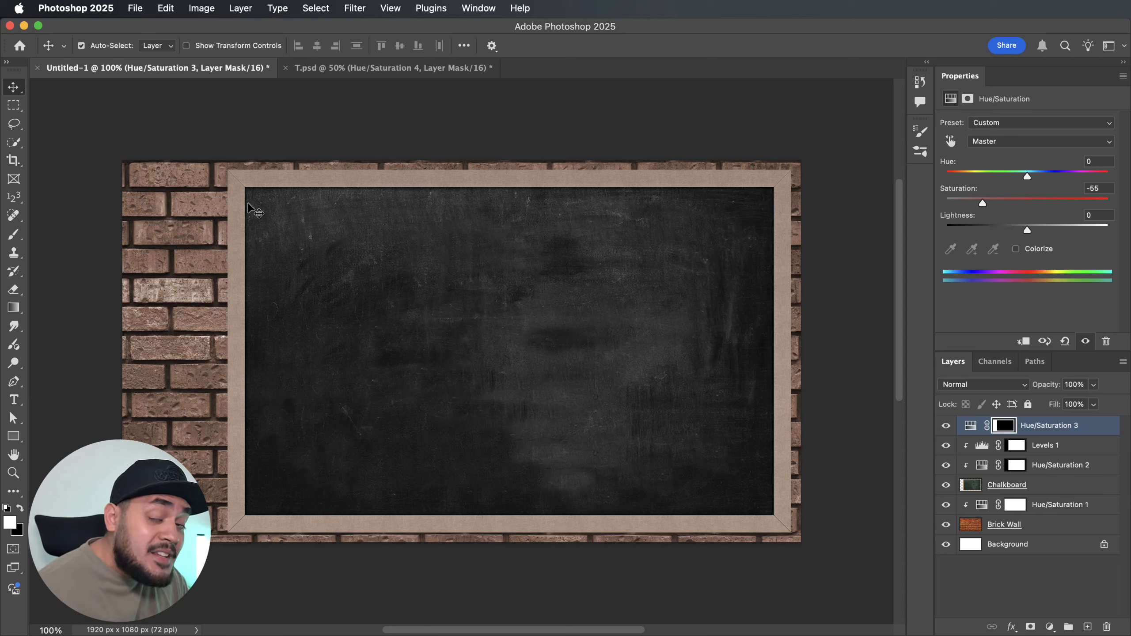
Undo the last saturation change and clip the Hue/Saturation 3 adjustment layer to the Chalkboard
key("super+z")
key("super+z")
key("super+z")
key("super+z")
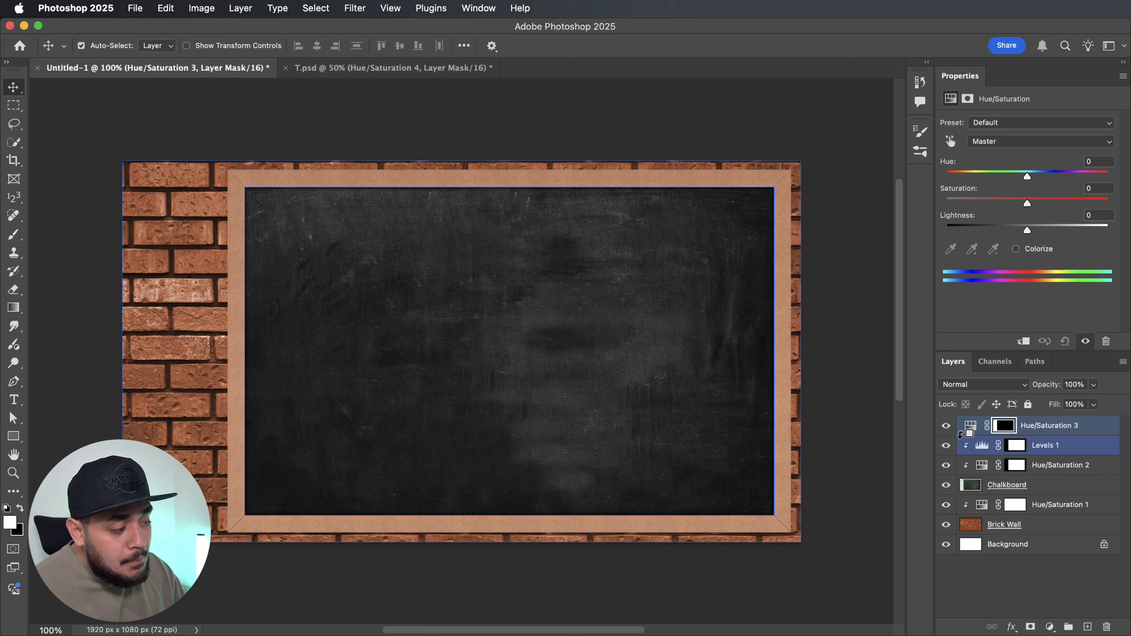
left_click(973, 436, "alt")
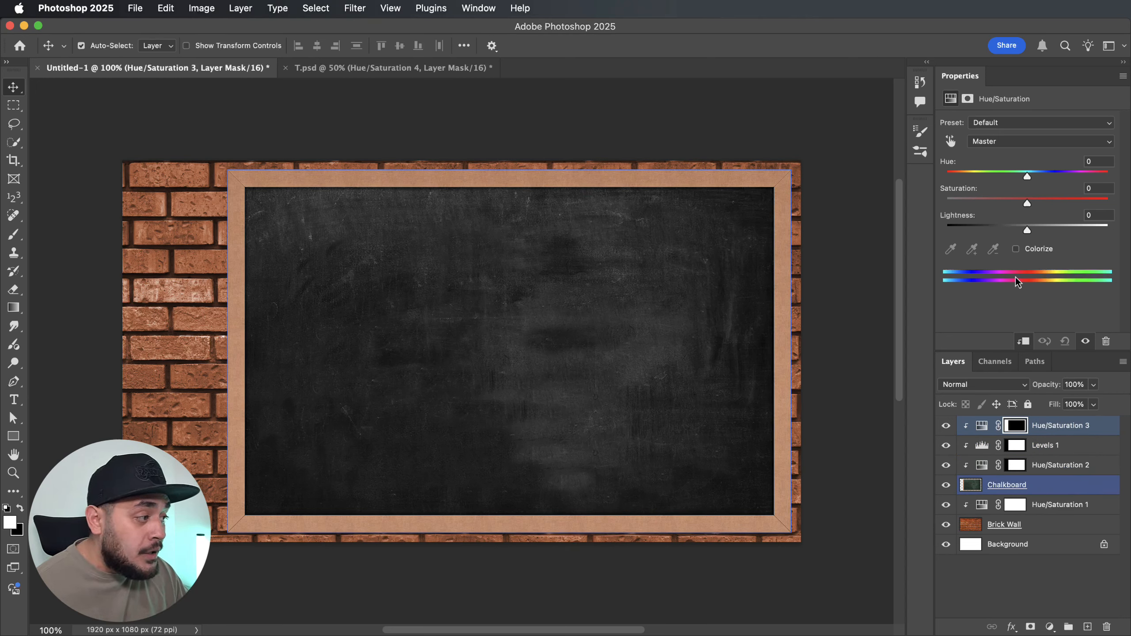
Try desaturating the chalkboard frame with Saturation at -87, and return it to 0
left_click_drag(1027, 204, 947, 207)
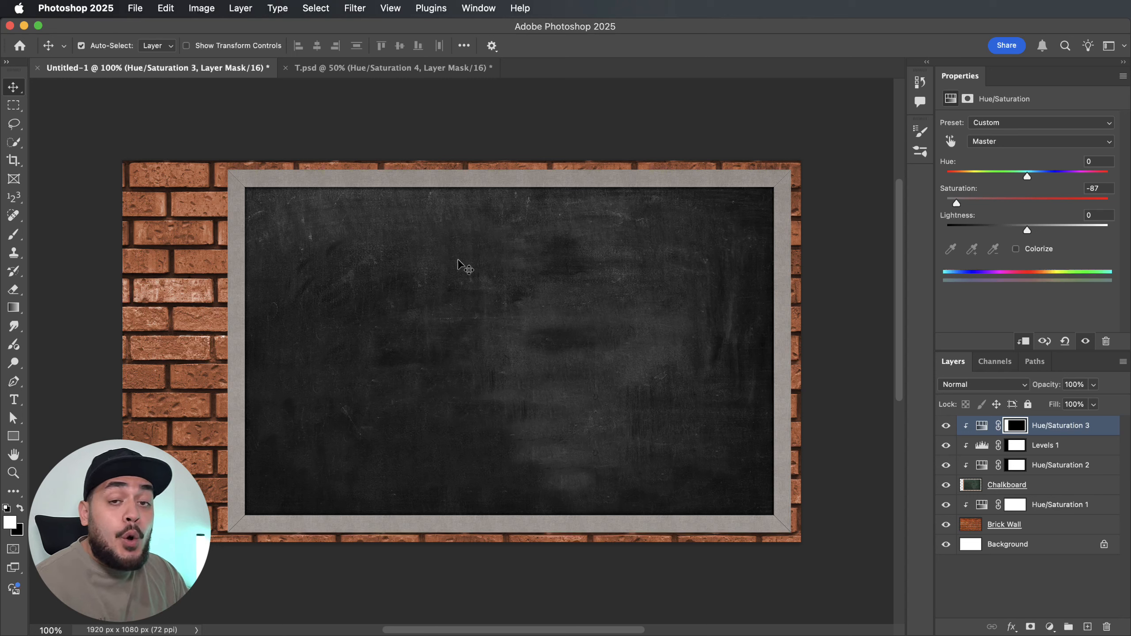
key("super+z")
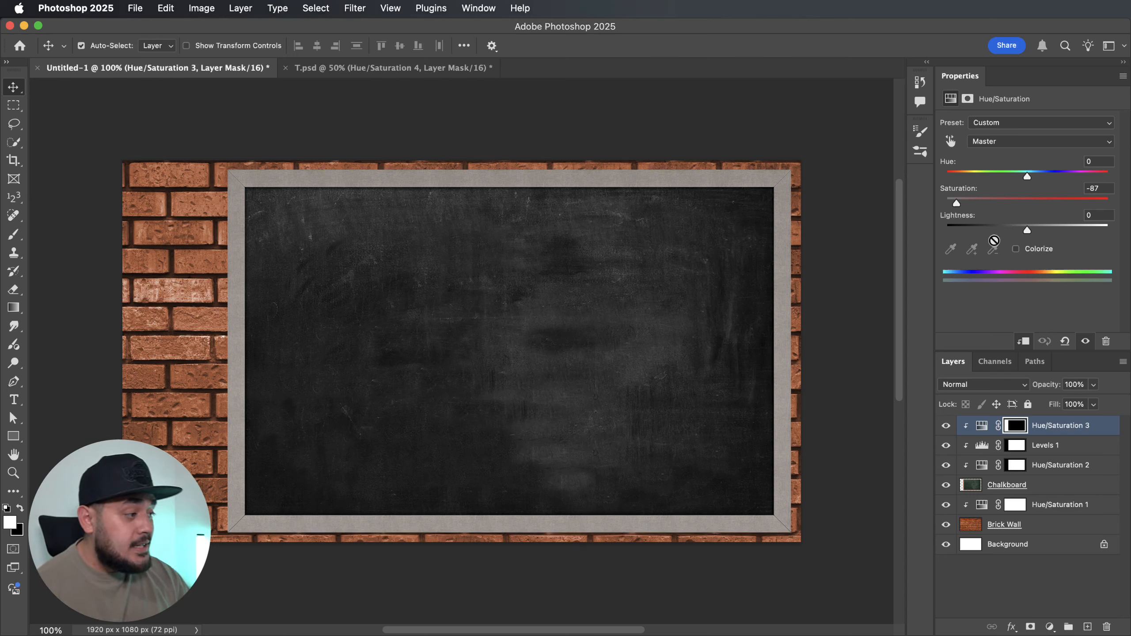
left_click_drag(956, 203, 1028, 204)
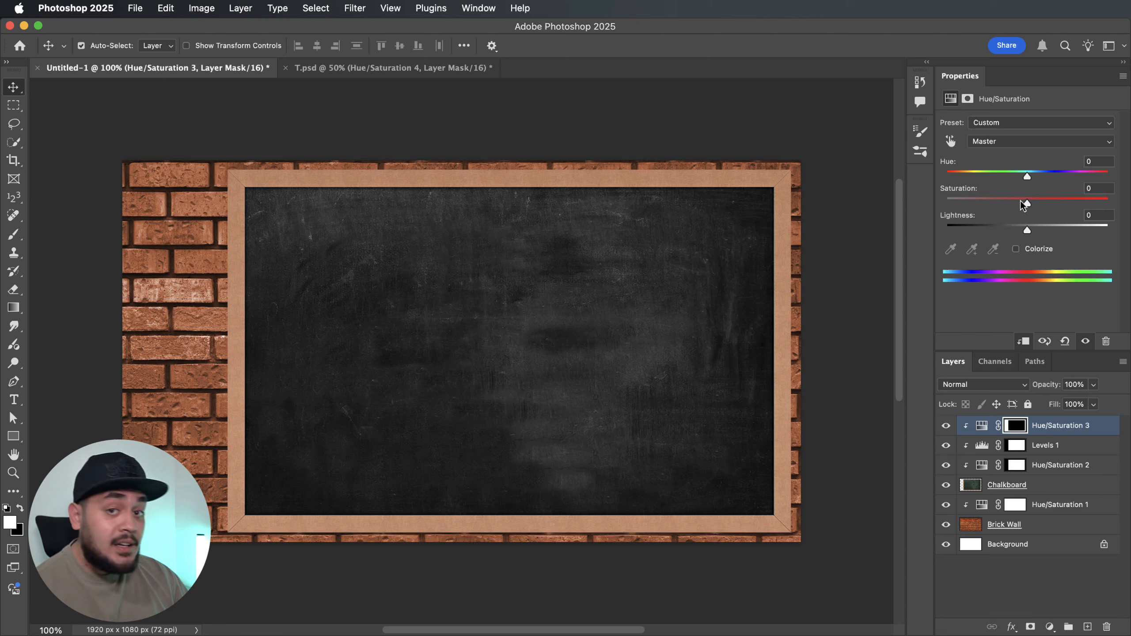
Recolour the chalkboard frame by setting Hue to +7, Saturation to +21 and Lightness to +20 on Hue/Saturation 3
left_click_drag(1027, 178, 1034, 177)
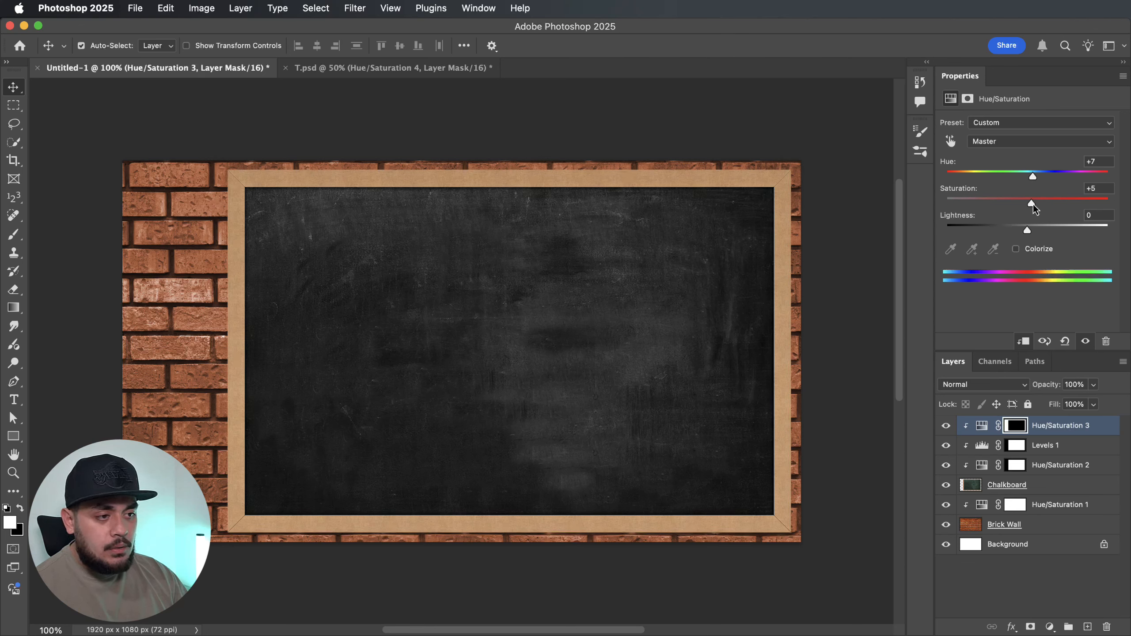
left_click_drag(1028, 206, 1045, 205)
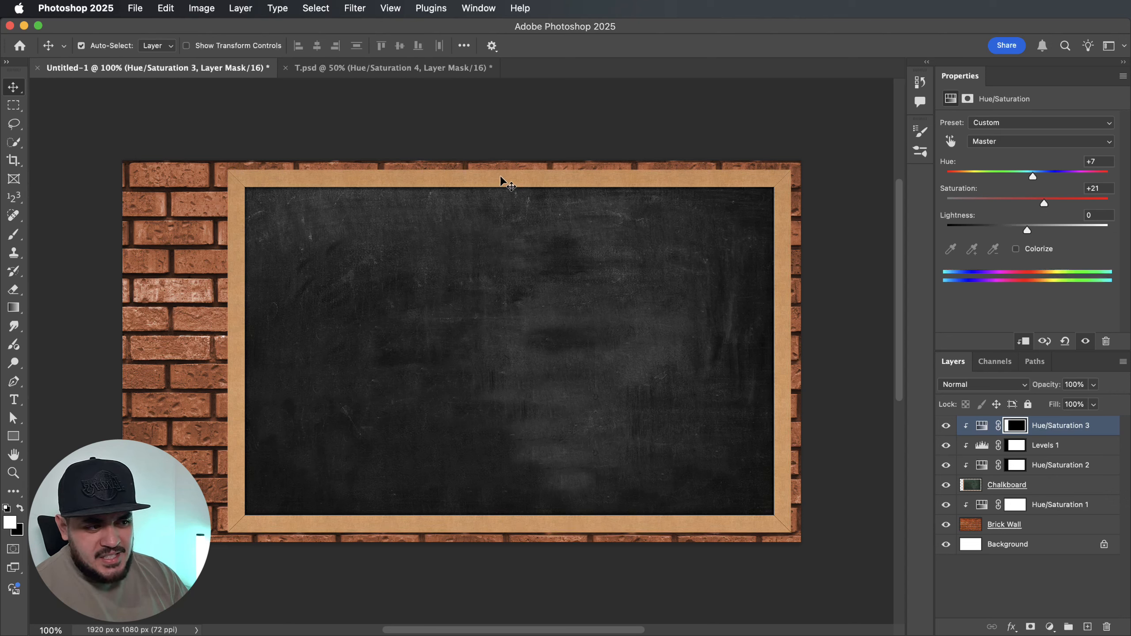
left_click_drag(1027, 233, 1044, 228)
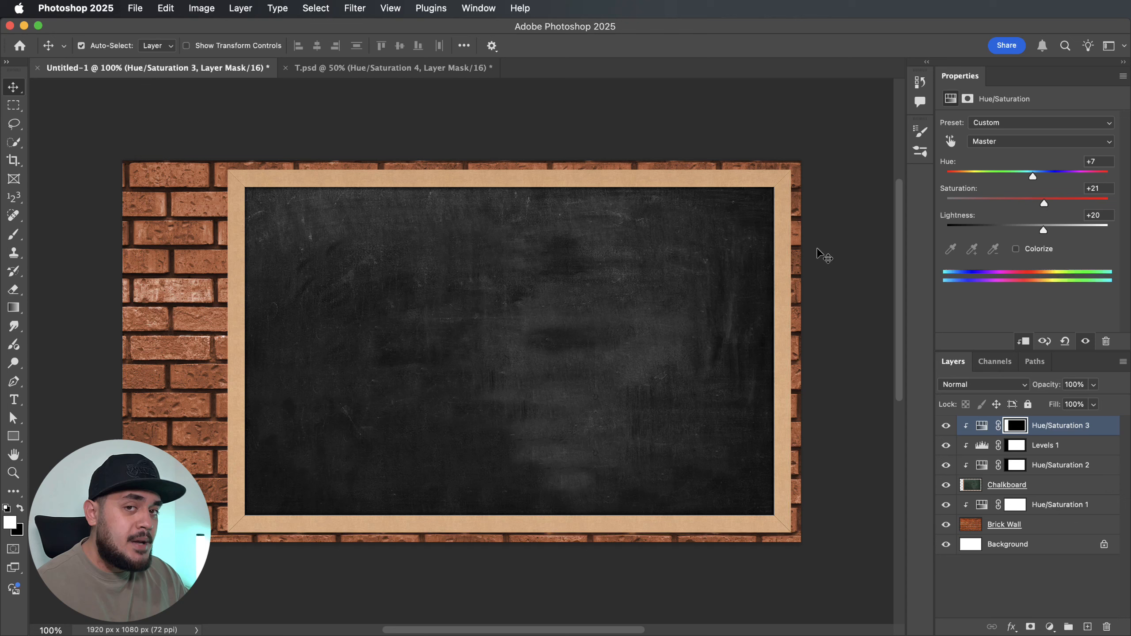
scroll(847, 303, "right", 1)
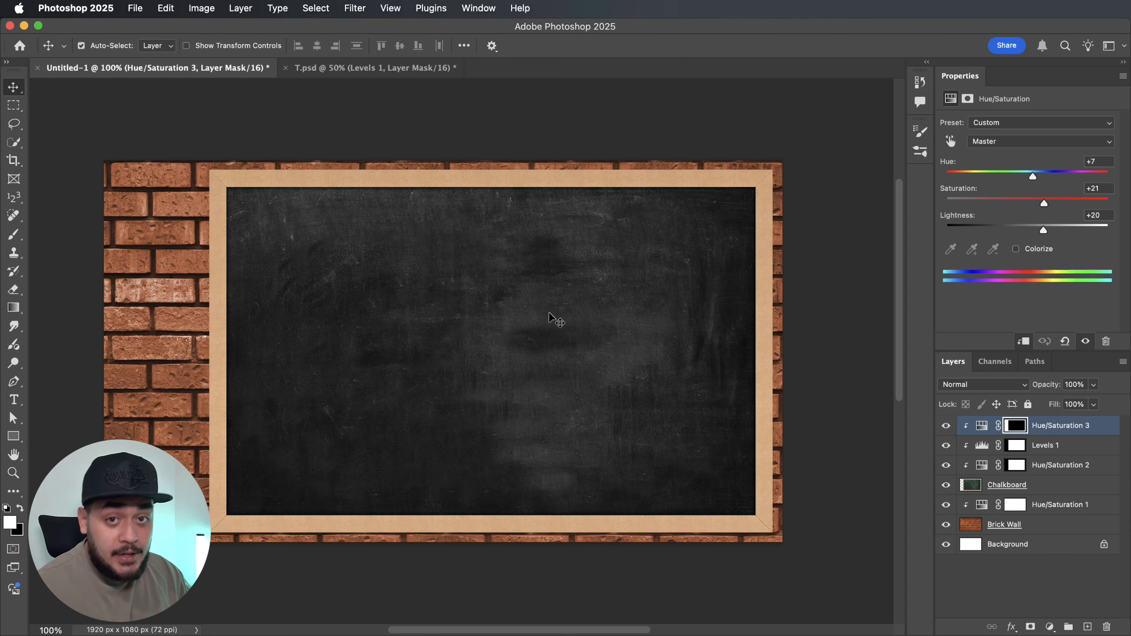
Add a Drop Shadow to the Chalkboard layer with 81% opacity, 0 px distance and 51 px size
double_click(1078, 485)
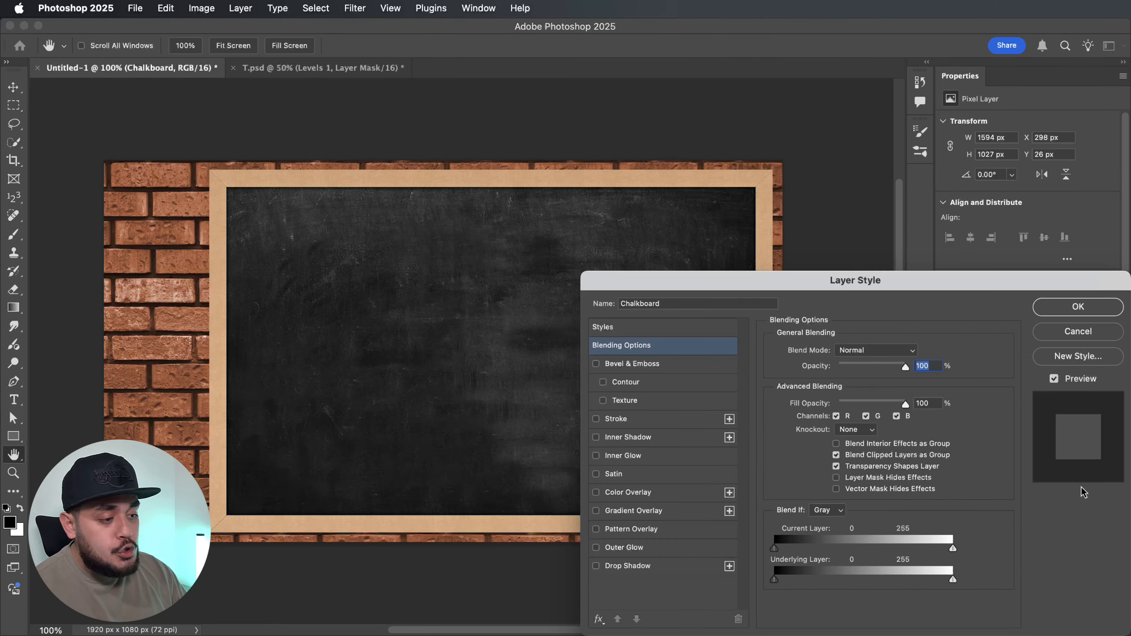
left_click(596, 565)
key("super+minus")
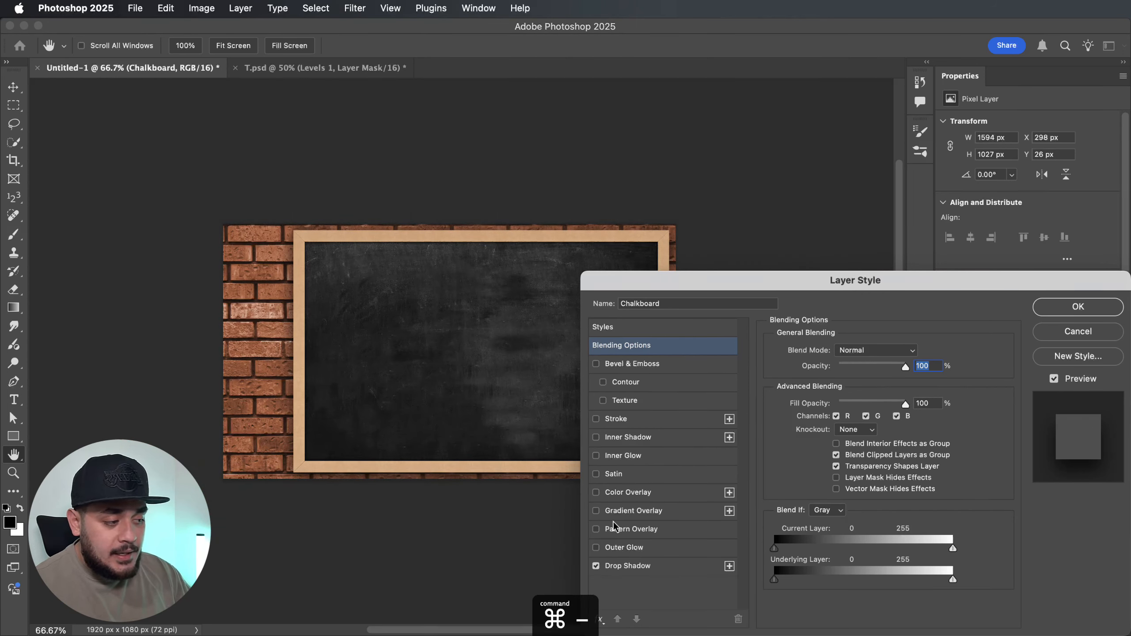
left_click_drag(786, 287, 846, 232)
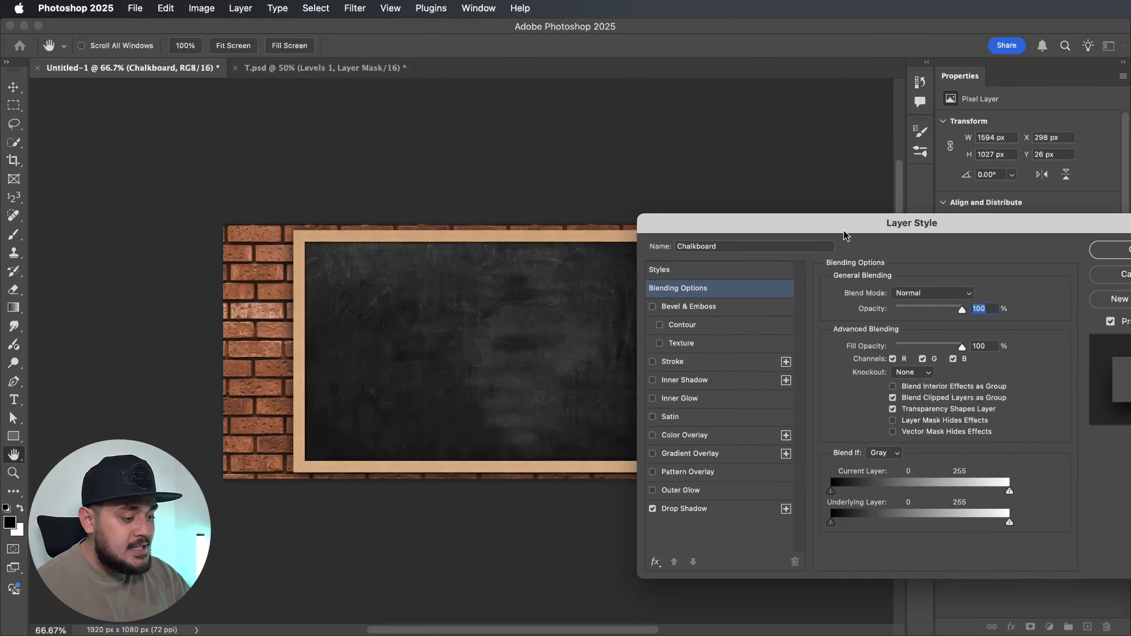
left_click(699, 511)
left_click_drag(1006, 328, 1006, 325)
left_click_drag(974, 397, 940, 371)
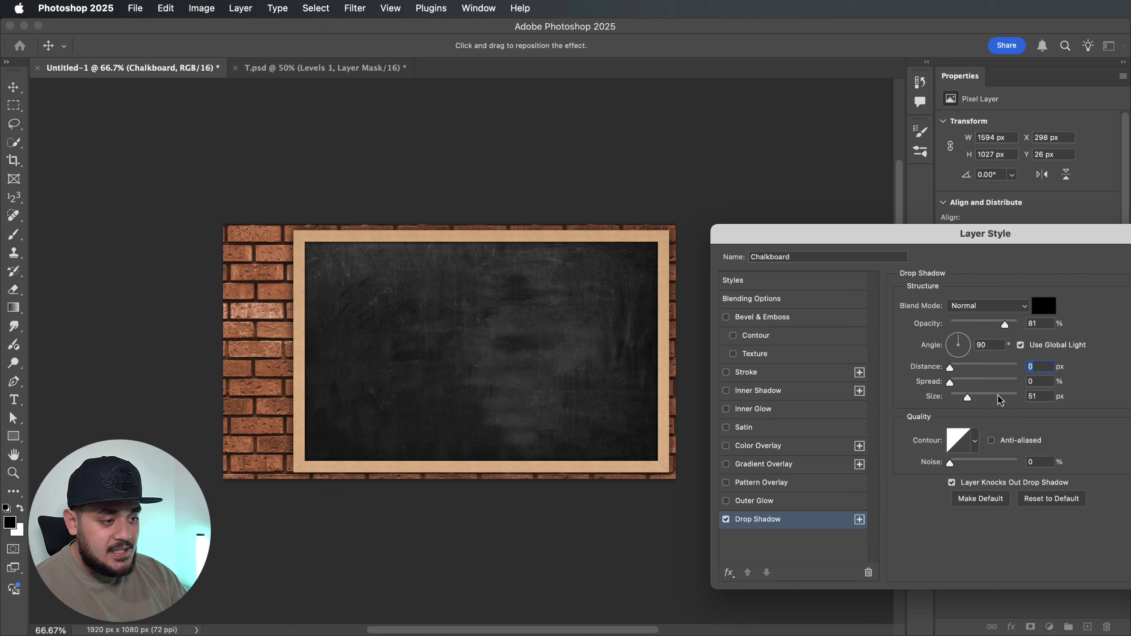
Refine the Chalkboard's drop shadow to 75% opacity, 15% spread and 43 px size, and apply the layer style
left_click_drag(1006, 324, 1009, 325)
mouse_move(950, 383)
left_mouse_down()
mouse_move(969, 382)
mouse_move(965, 397)
left_mouse_up()
left_click_drag(1008, 325, 1001, 322)
left_click_drag(1003, 234, 961, 232)
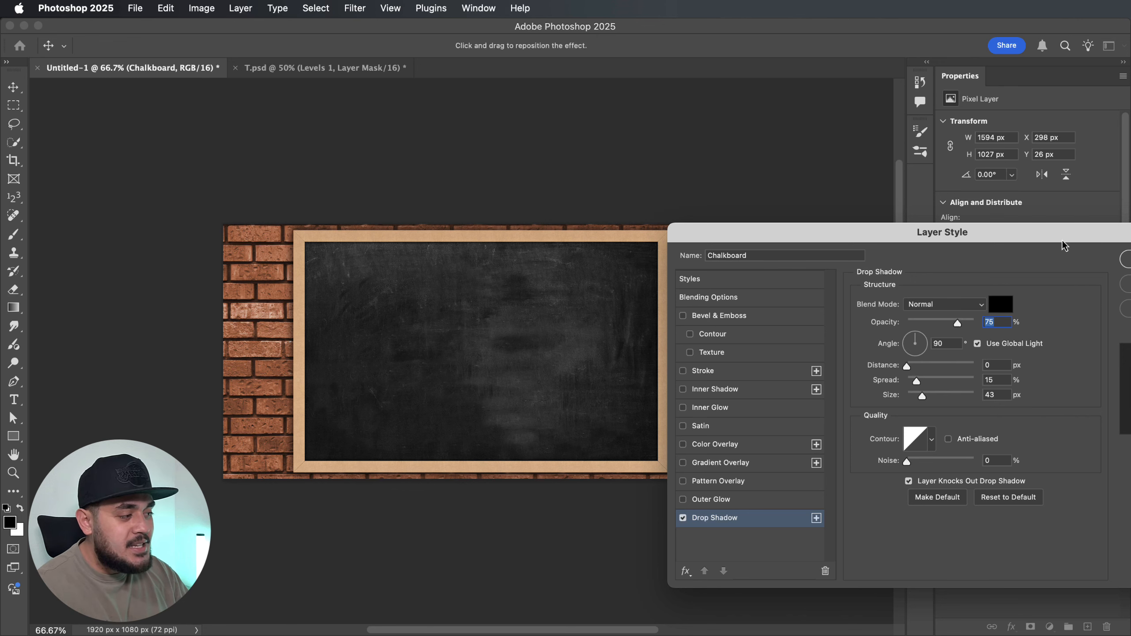
left_click_drag(1067, 233, 1012, 213)
left_click(1119, 240)
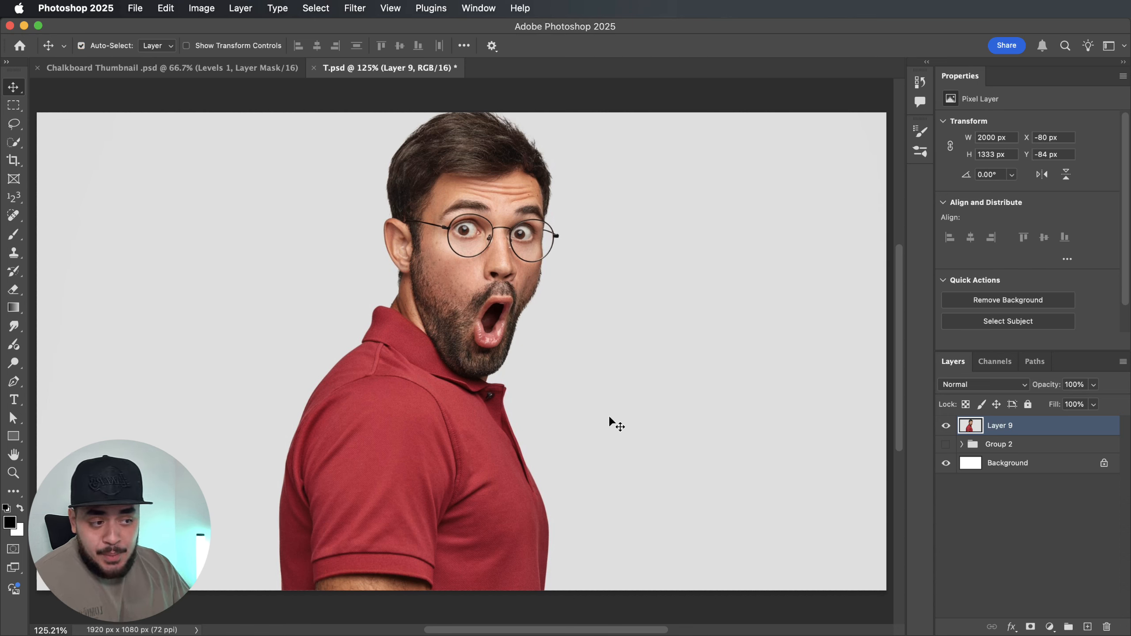
Reposition the man's photo in T.psd so his whole head fits the canvas, at about X -53 px, Y -43 px
left_click_drag(503, 404, 520, 373)
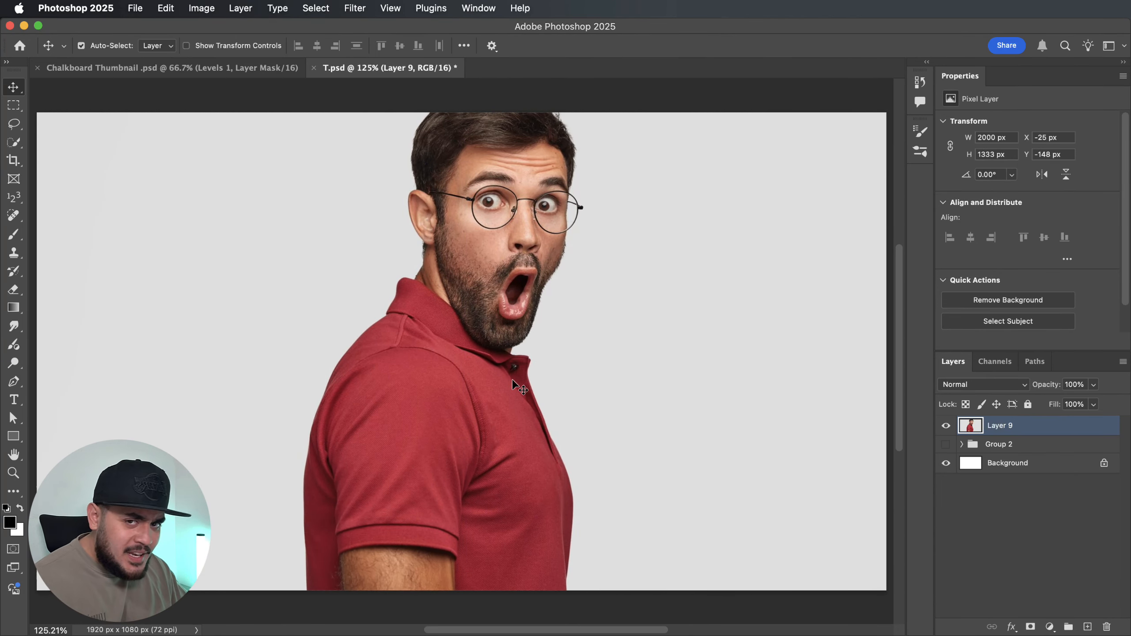
key("super+z")
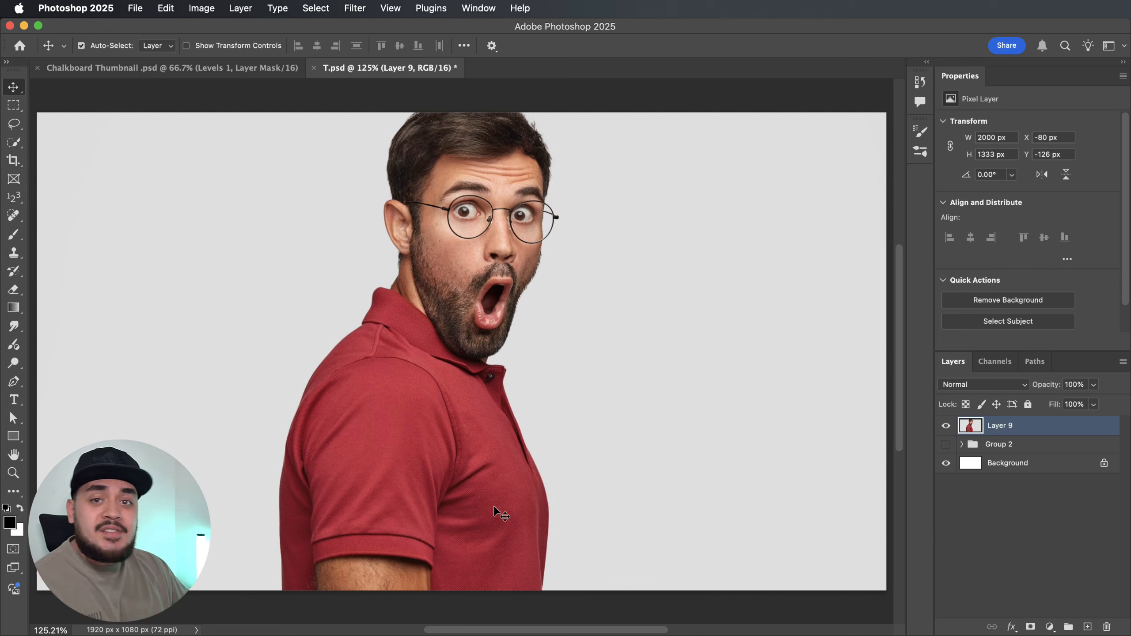
left_click_drag(483, 419, 483, 464)
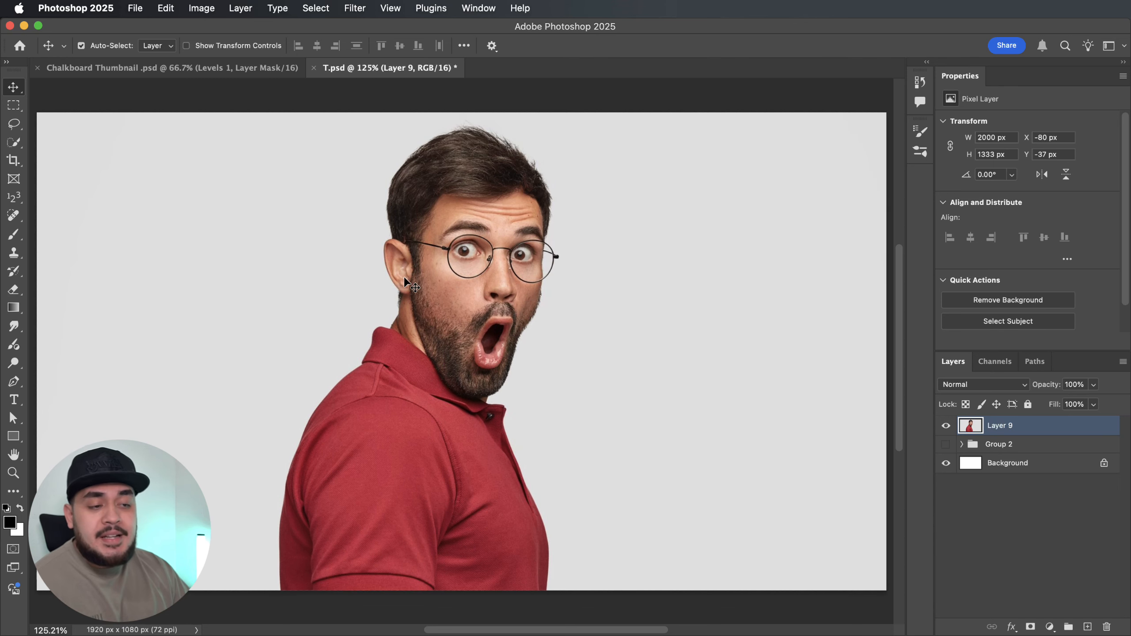
mouse_move(455, 503)
left_mouse_down()
mouse_move(461, 210)
mouse_move(481, 459)
mouse_move(465, 501)
left_mouse_up()
Copy a rectangular area of about 716 by 1005 px around the man to a new layer, and hide Layer 9
key("m")
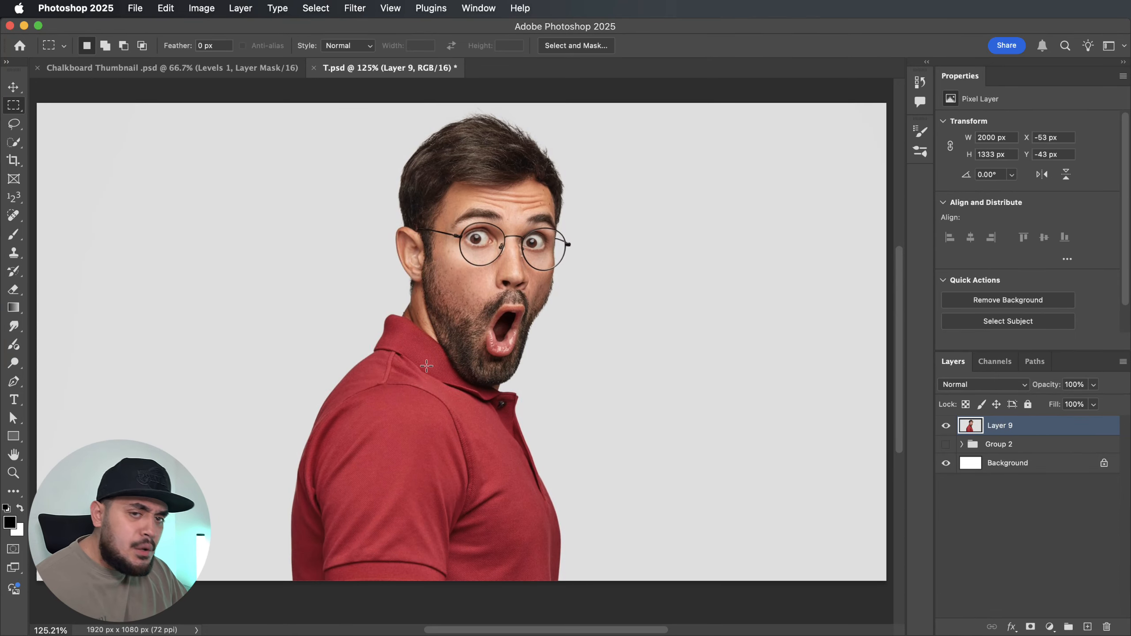
right_click(12, 105)
left_click(89, 105)
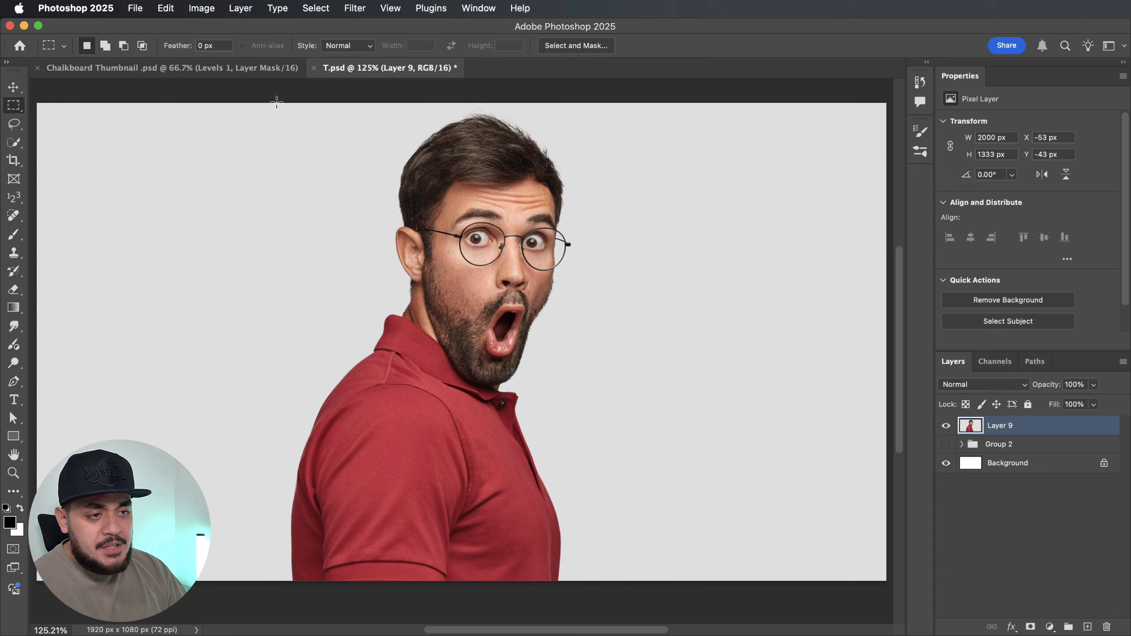
left_click_drag(277, 102, 593, 548)
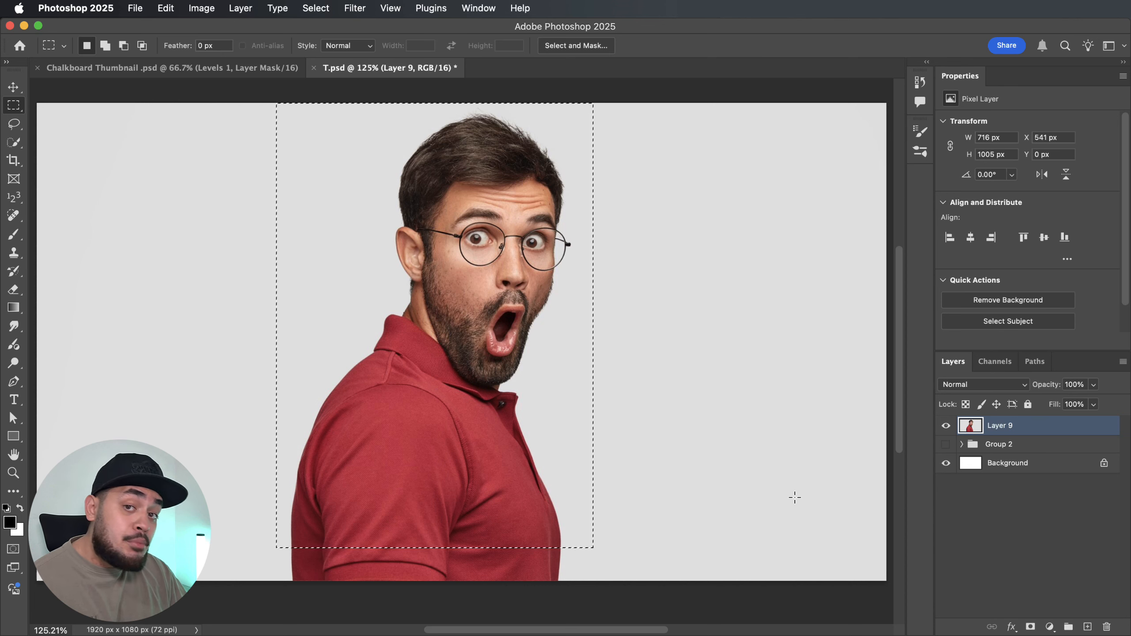
key("super+j")
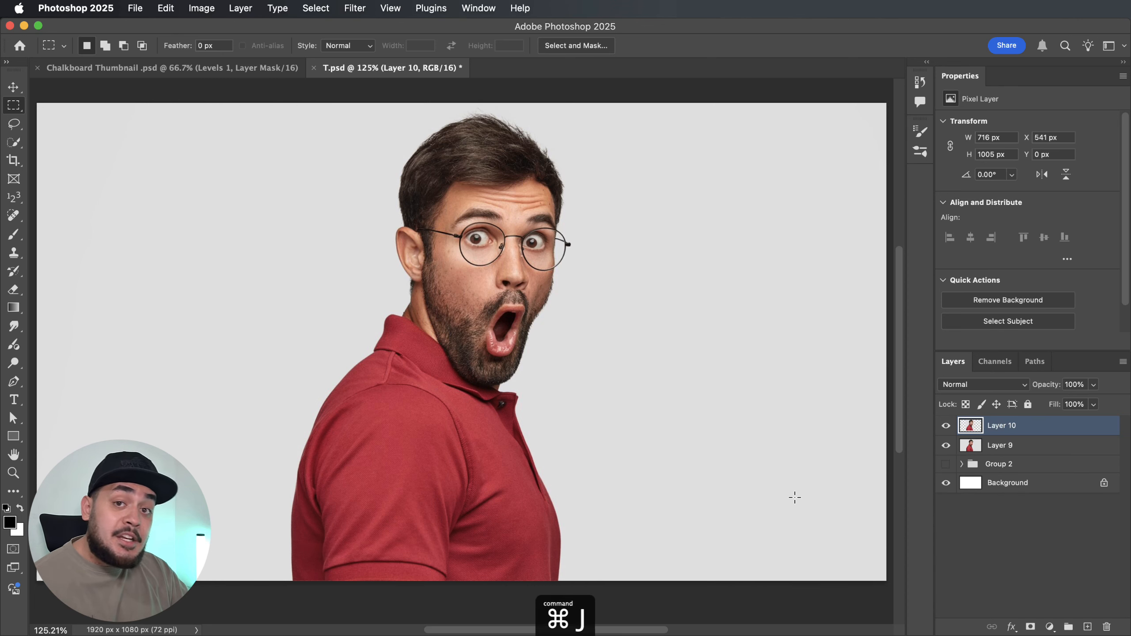
left_click(946, 445)
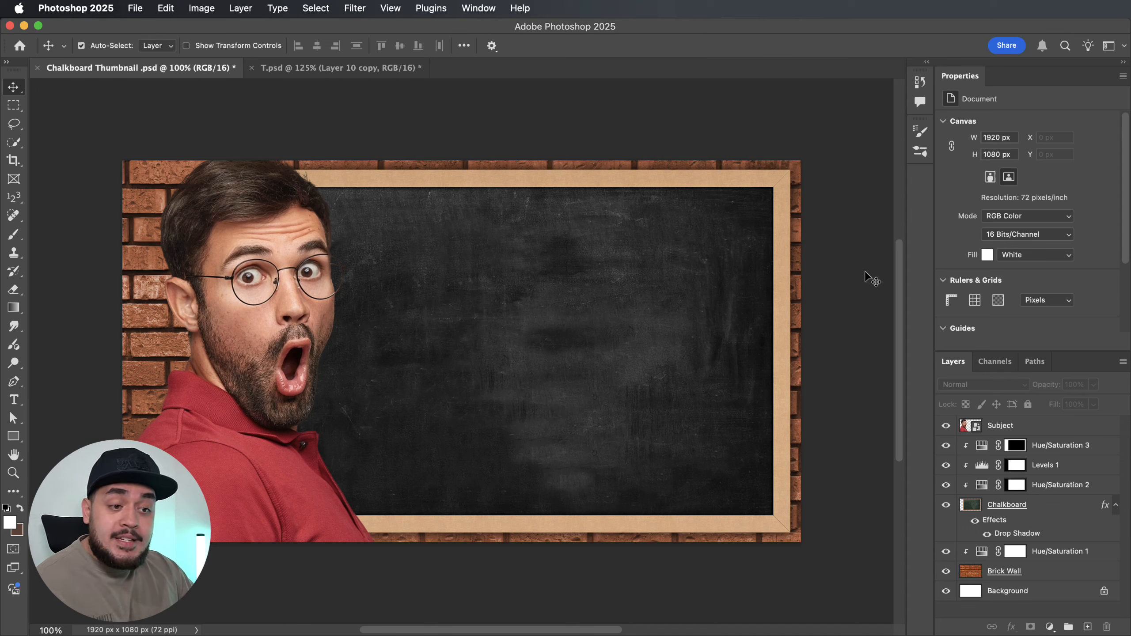
Try a free transform of the Subject smart object in the Chalkboard Thumbnail document, and undo it
left_click(1013, 428)
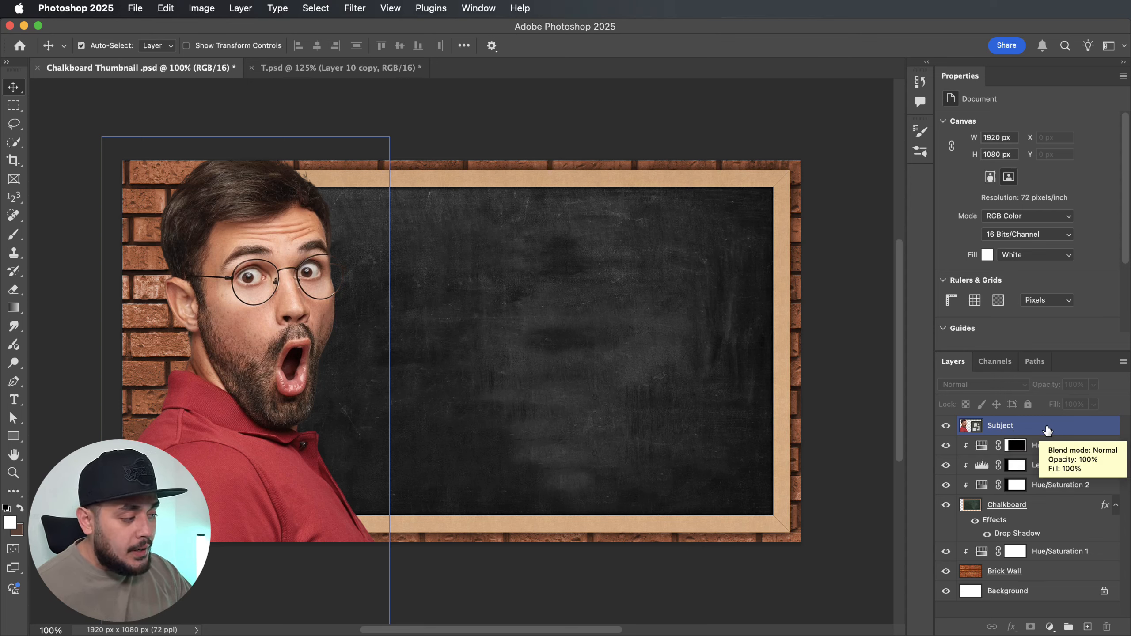
right_click(1014, 430)
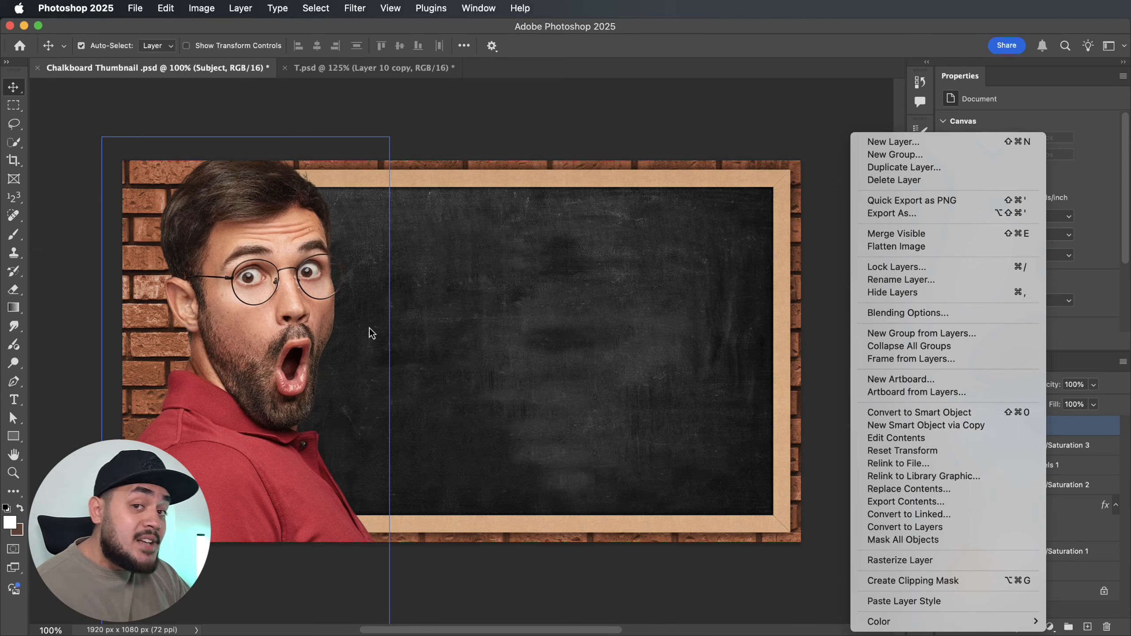
left_click(558, 350)
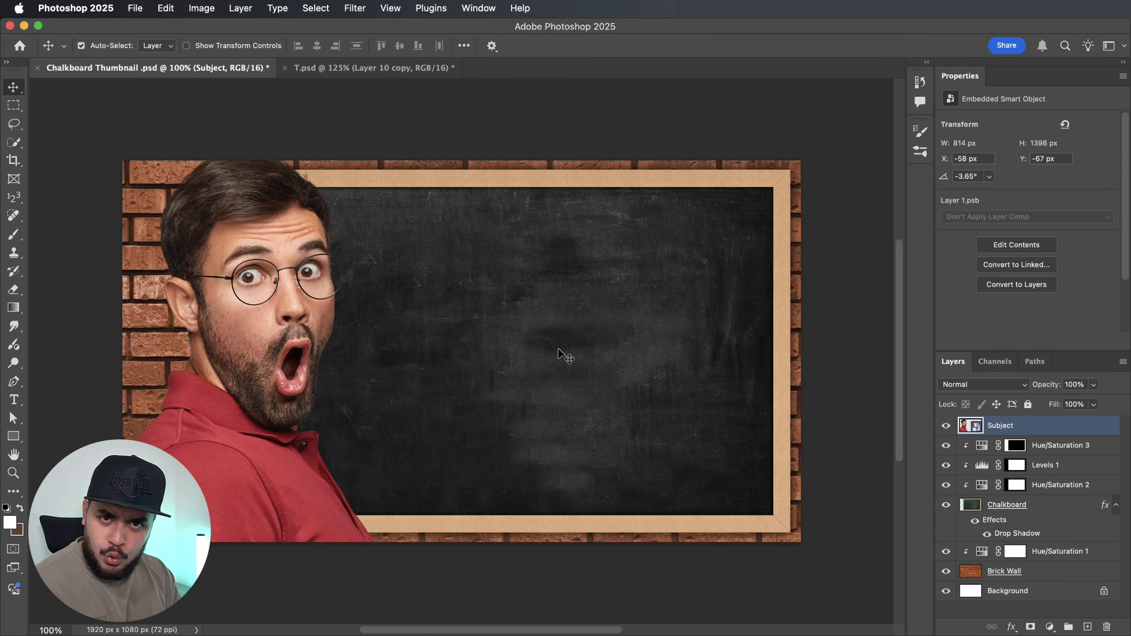
key("super+t")
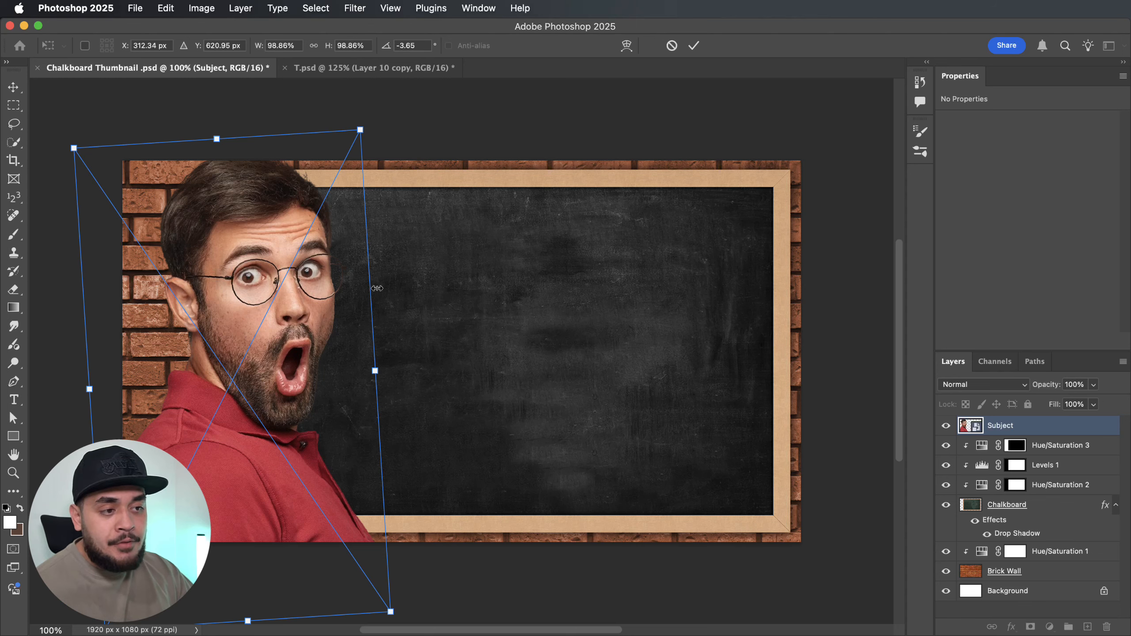
mouse_move(382, 127)
left_mouse_down()
mouse_move(404, 140)
mouse_move(377, 111)
left_mouse_up()
key("super+z")
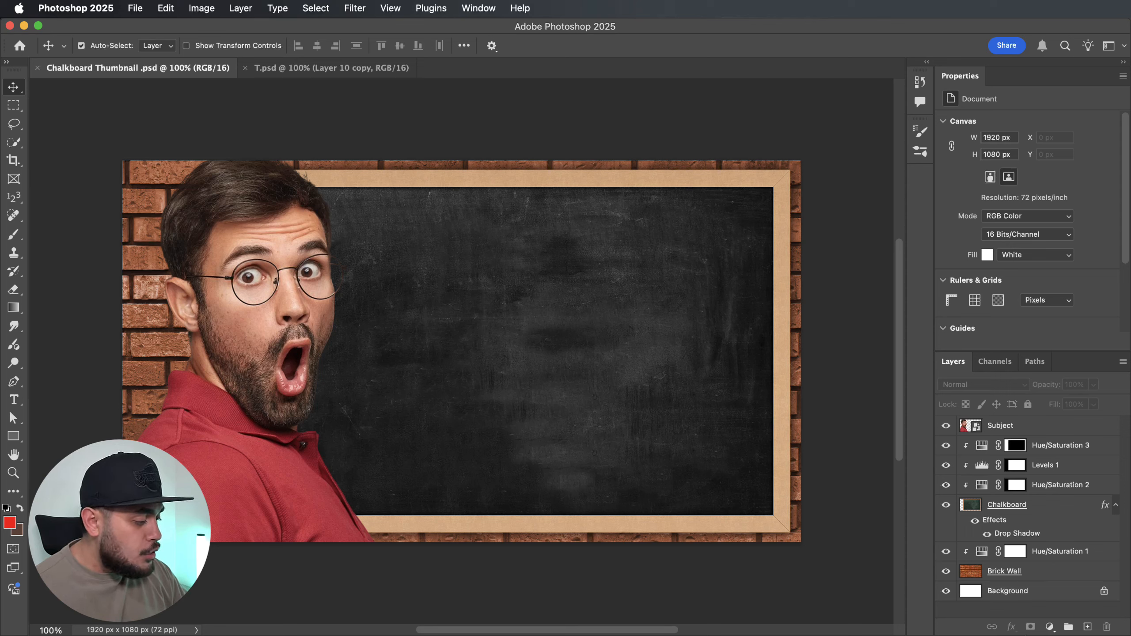
Sketch red 25 px brush strokes on a new layer over the man's shirt and the lower chalkboard, and delete that layer
left_click(1088, 627)
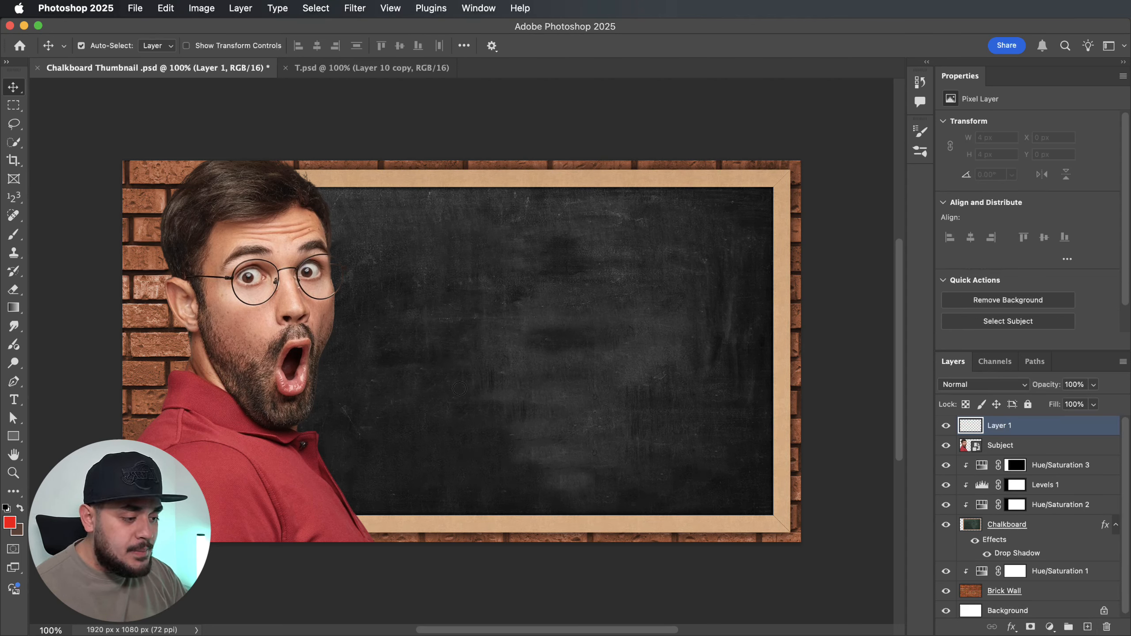
key("b")
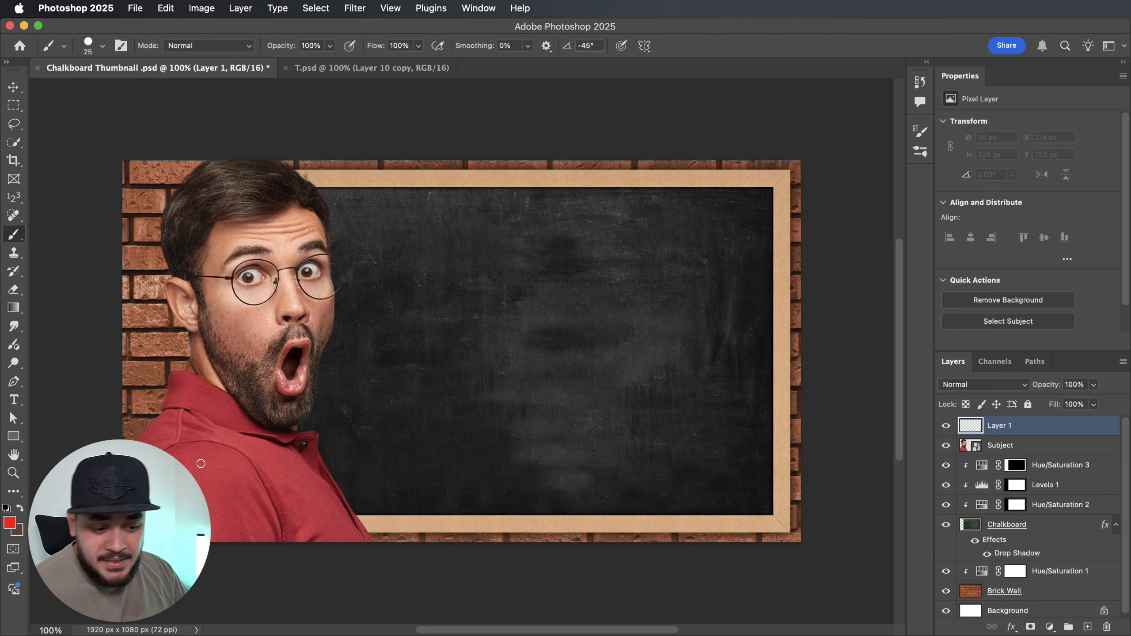
left_click_drag(208, 421, 205, 493)
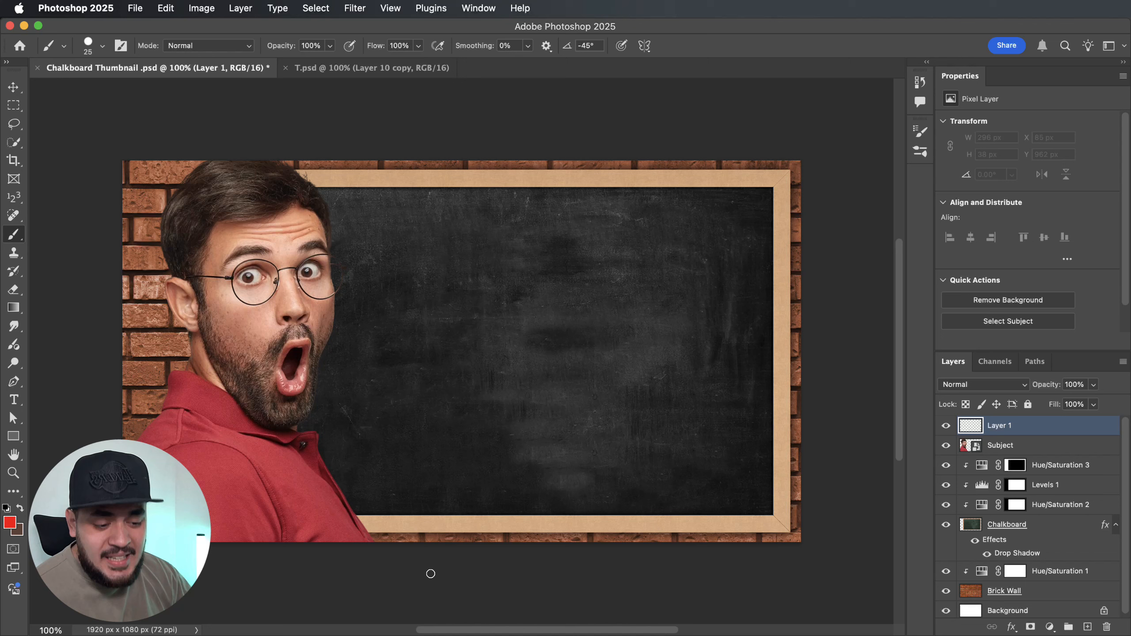
left_click_drag(195, 477, 265, 553)
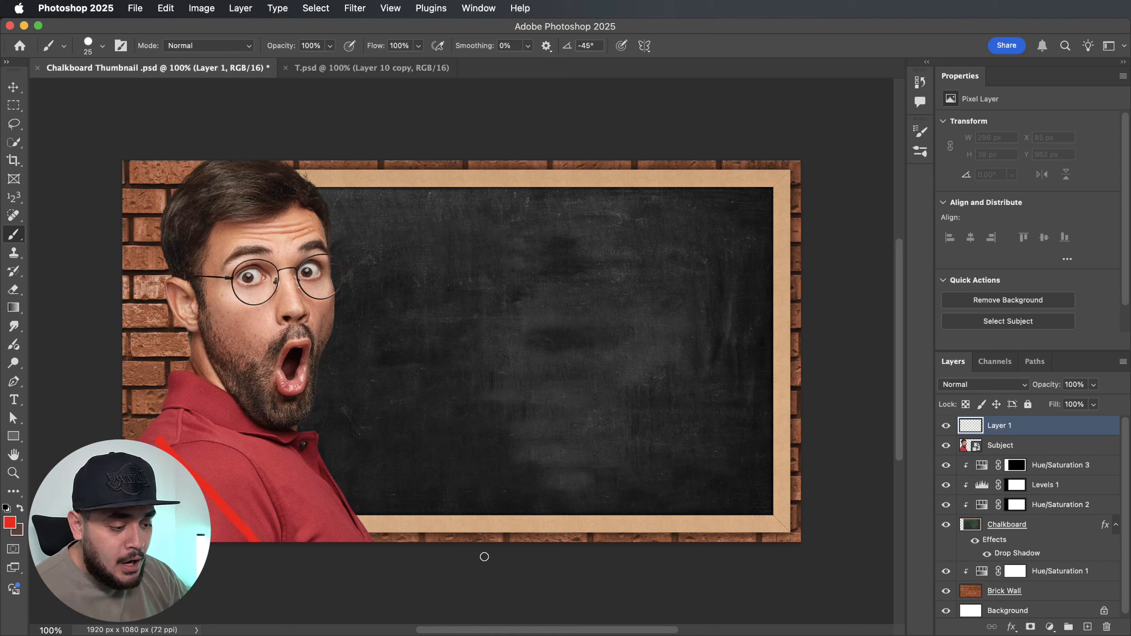
left_click_drag(482, 553, 563, 422)
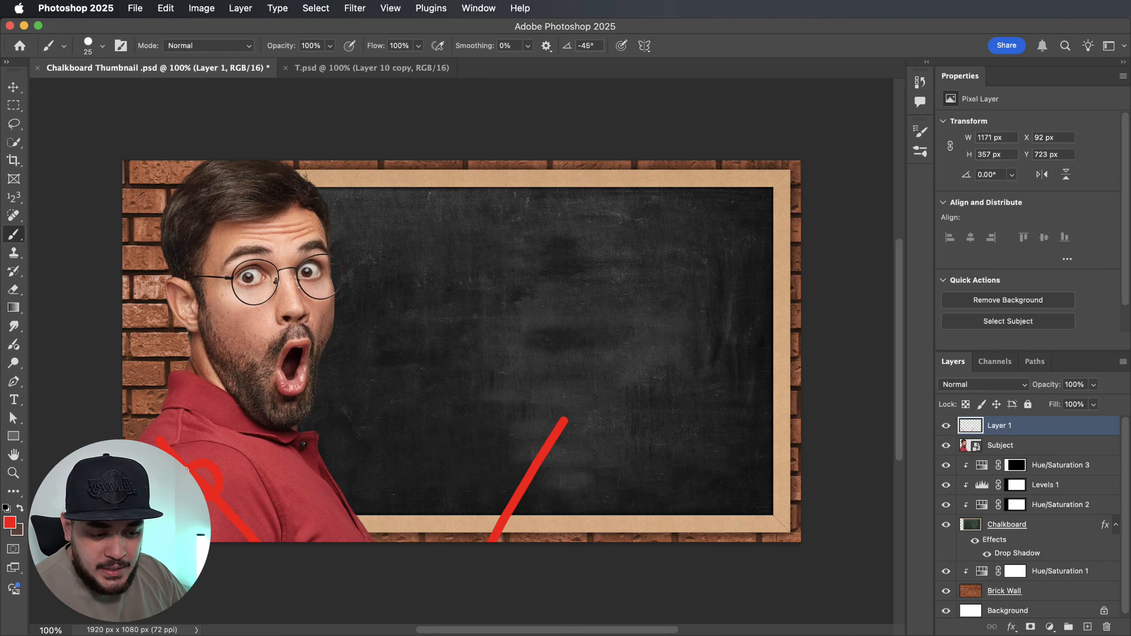
mouse_move(241, 514)
left_mouse_down()
mouse_move(231, 502)
mouse_move(259, 490)
mouse_move(249, 520)
left_mouse_up()
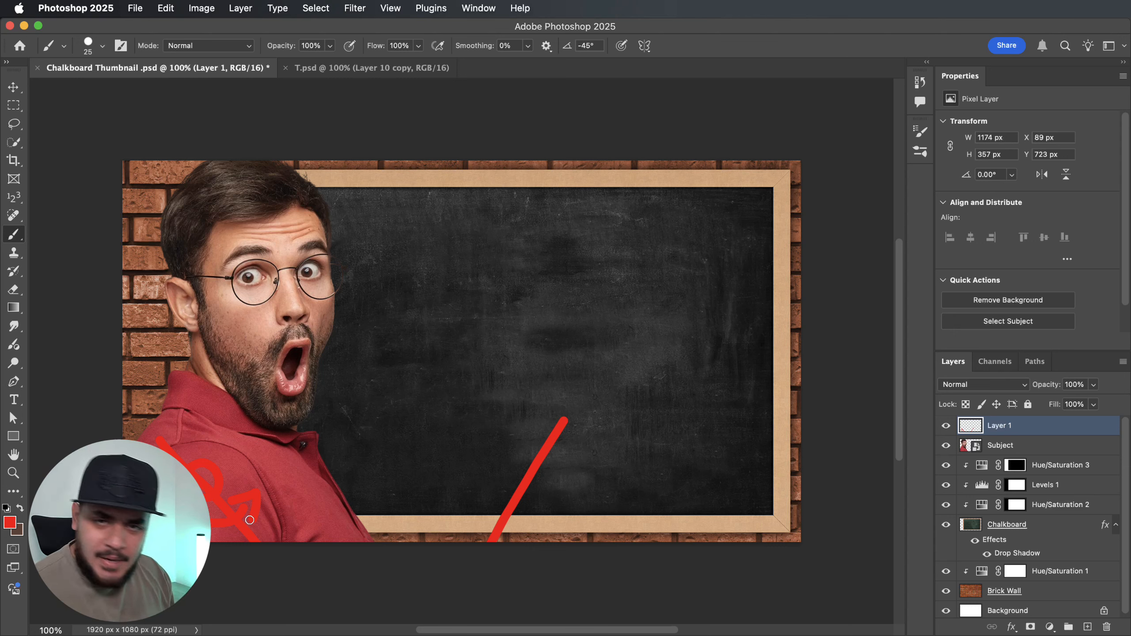
key("v")
key("BackSpace")
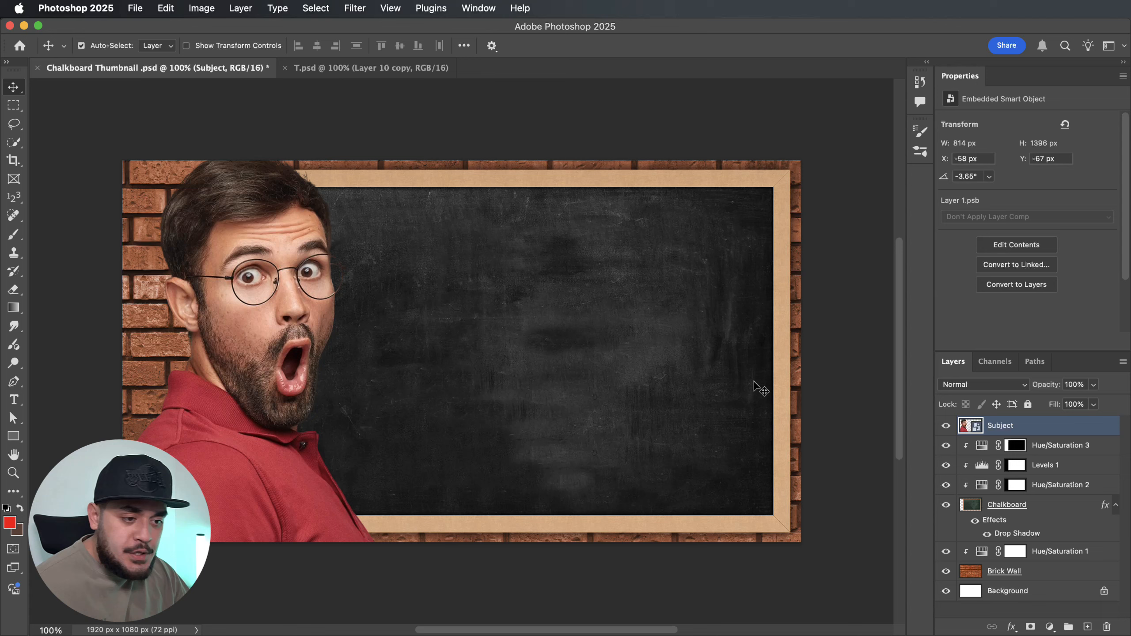
Rasterize the Subject layer and lasso the man's near shoulder and sleeve down to the canvas edge, an area about 480 by 306 px
right_click(1067, 427)
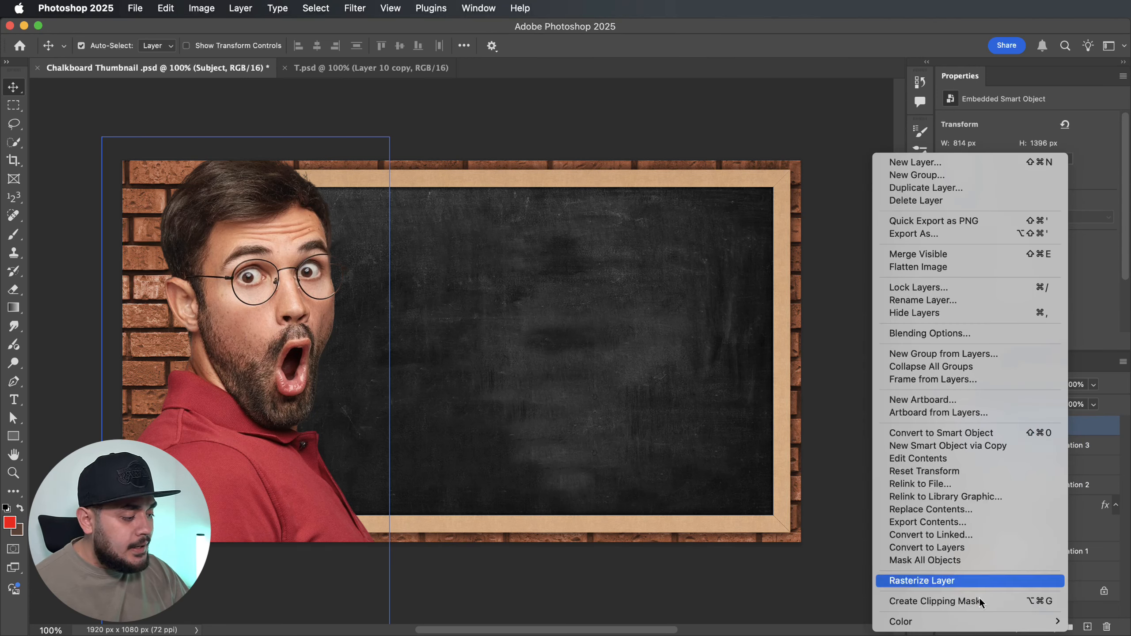
left_click(966, 585)
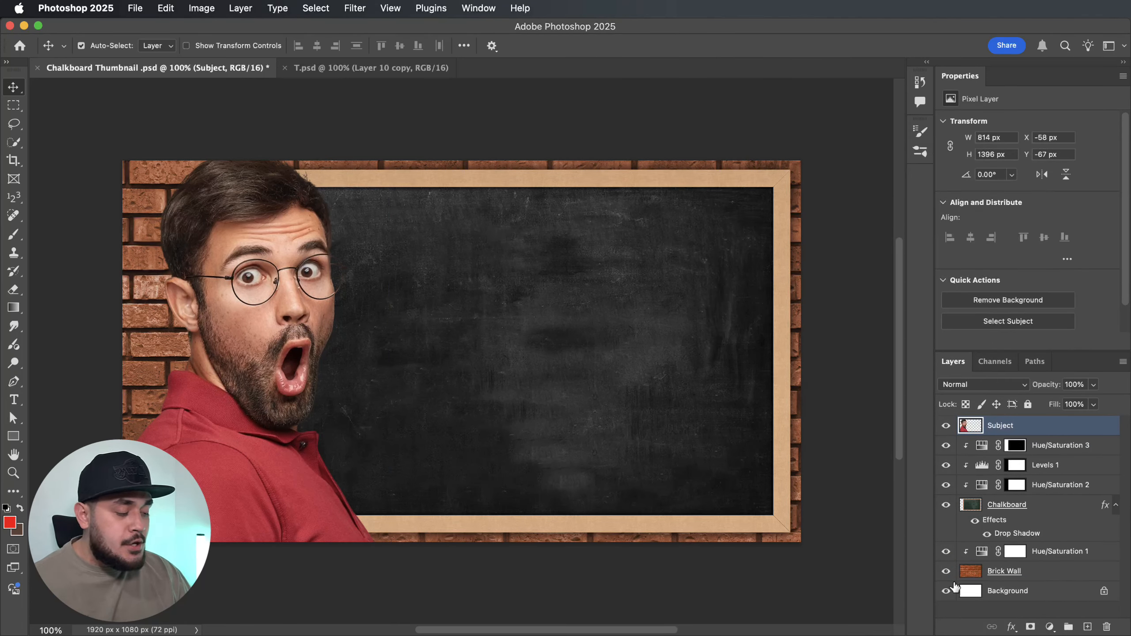
left_click(14, 125)
left_click_drag(14, 129, 49, 135)
left_click(64, 139)
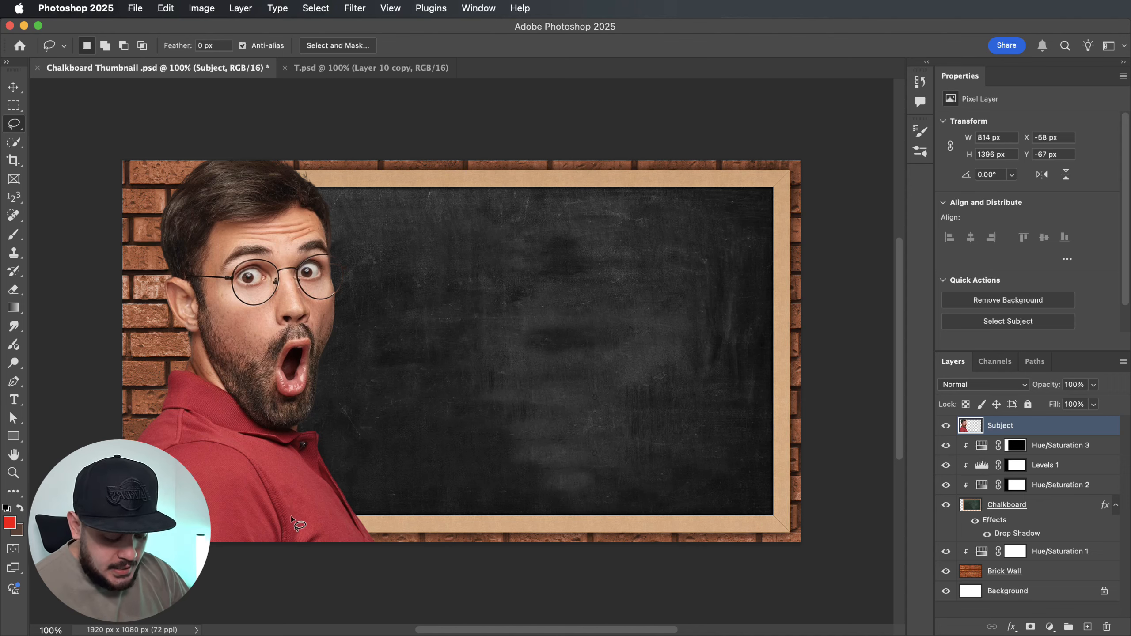
key("z")
left_click_drag(217, 500, 250, 480)
scroll(251, 477, "down", 2)
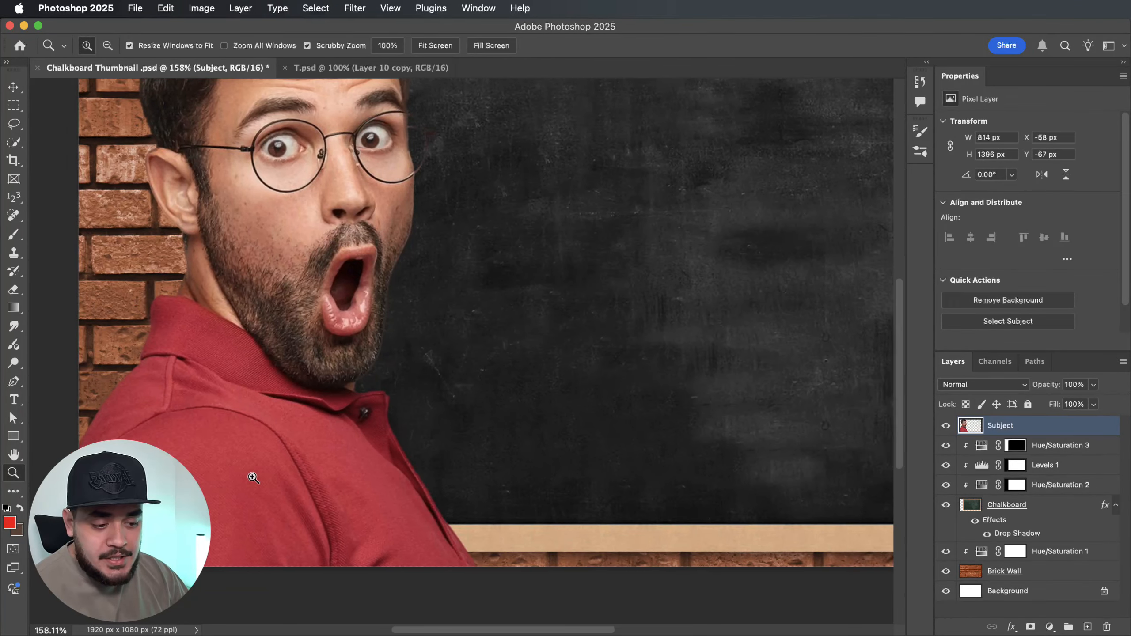
scroll(253, 476, "left", 5)
left_click(17, 125)
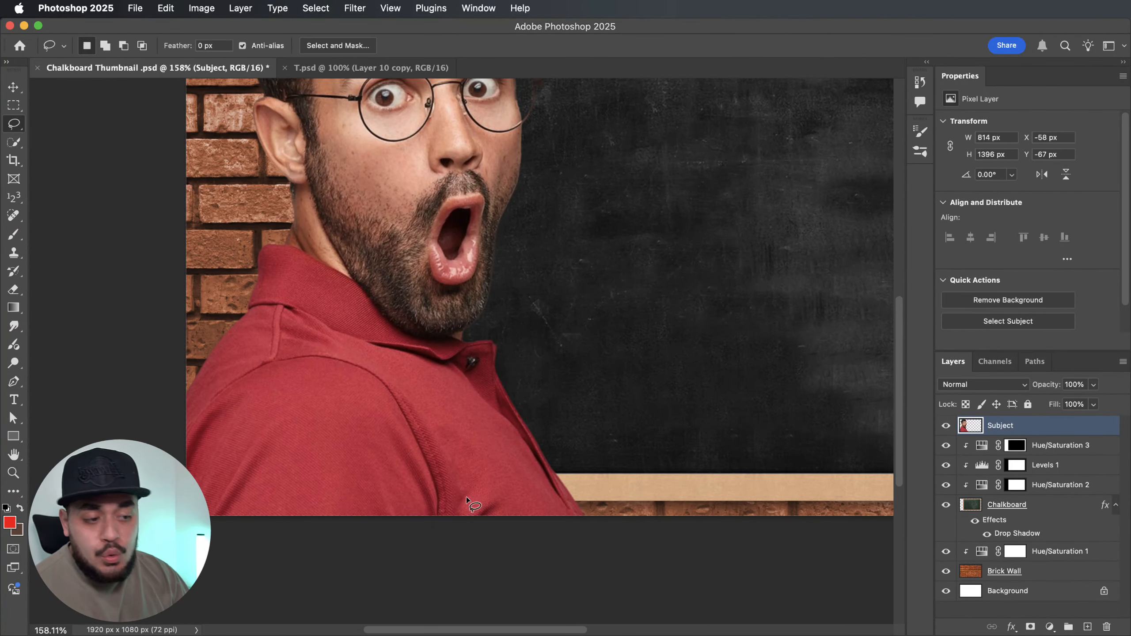
mouse_move(453, 512)
left_mouse_down()
mouse_move(442, 434)
mouse_move(397, 374)
mouse_move(351, 359)
mouse_move(274, 351)
mouse_move(223, 385)
mouse_move(187, 464)
mouse_move(211, 531)
mouse_move(454, 530)
left_mouse_up()
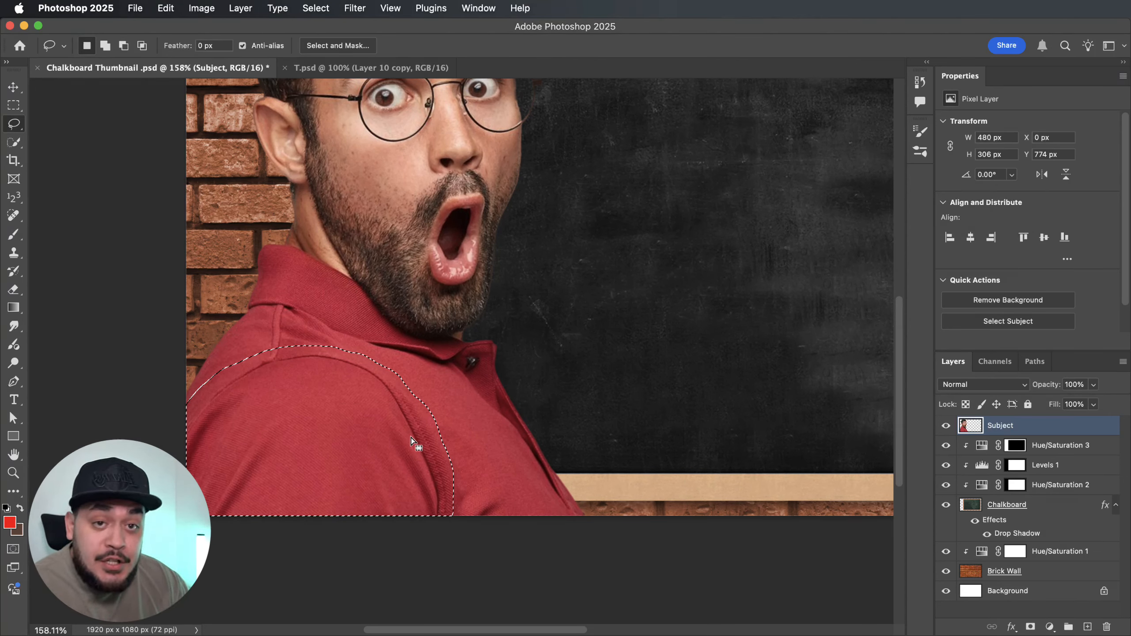
Rotate the selected shoulder and sleeve by about -15.66°, apply the transform and deselect
key("z")
left_click_drag(250, 401, 294, 388)
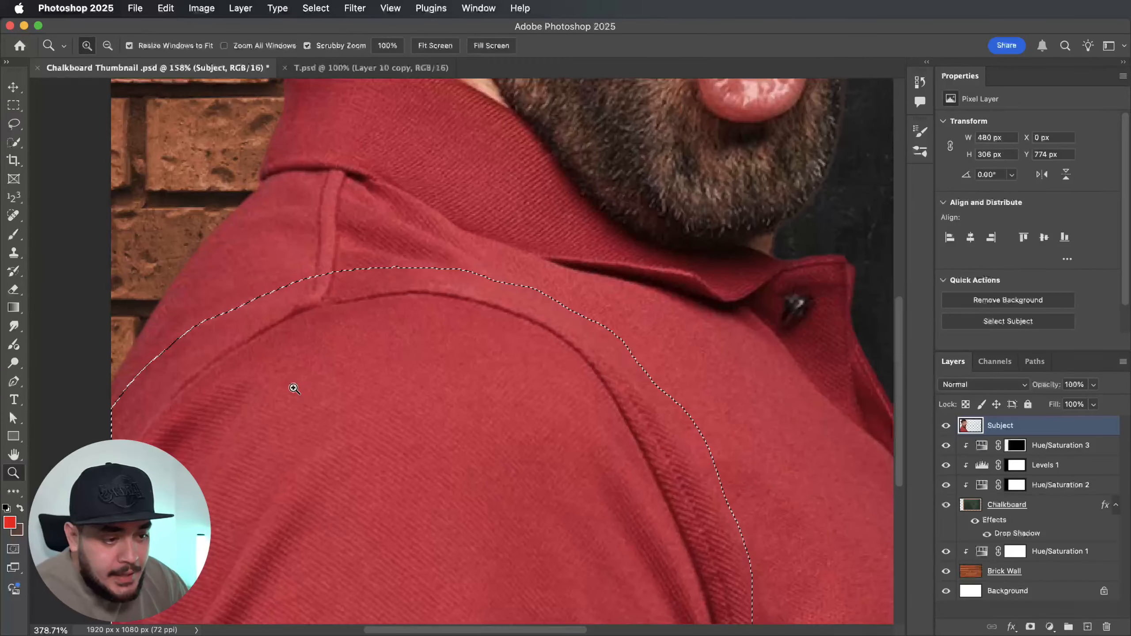
key("l")
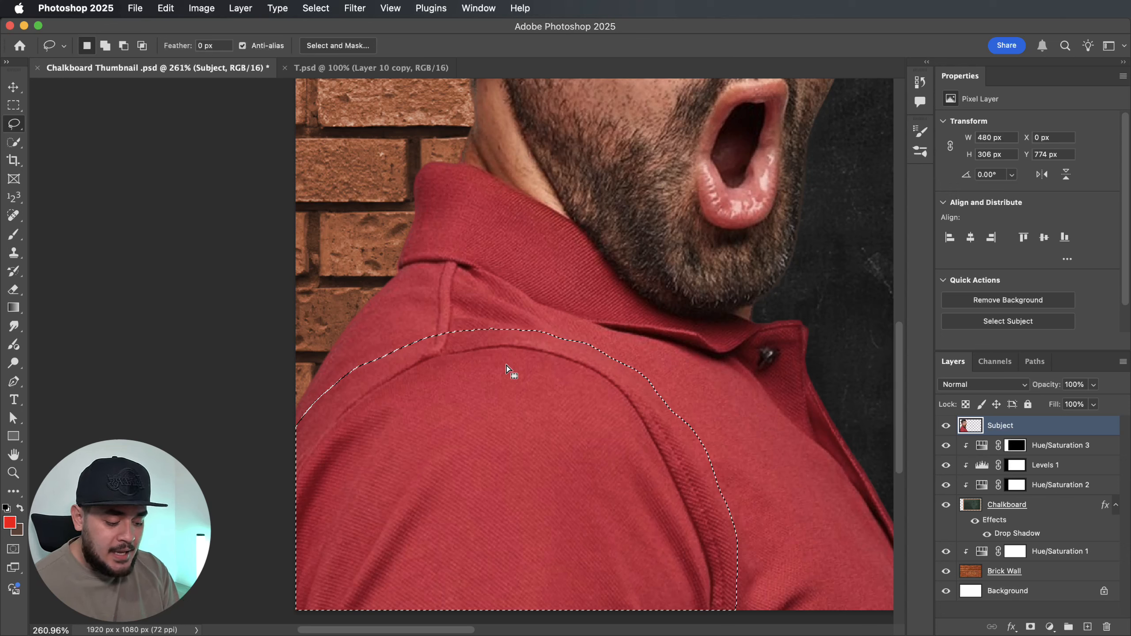
key("super+t")
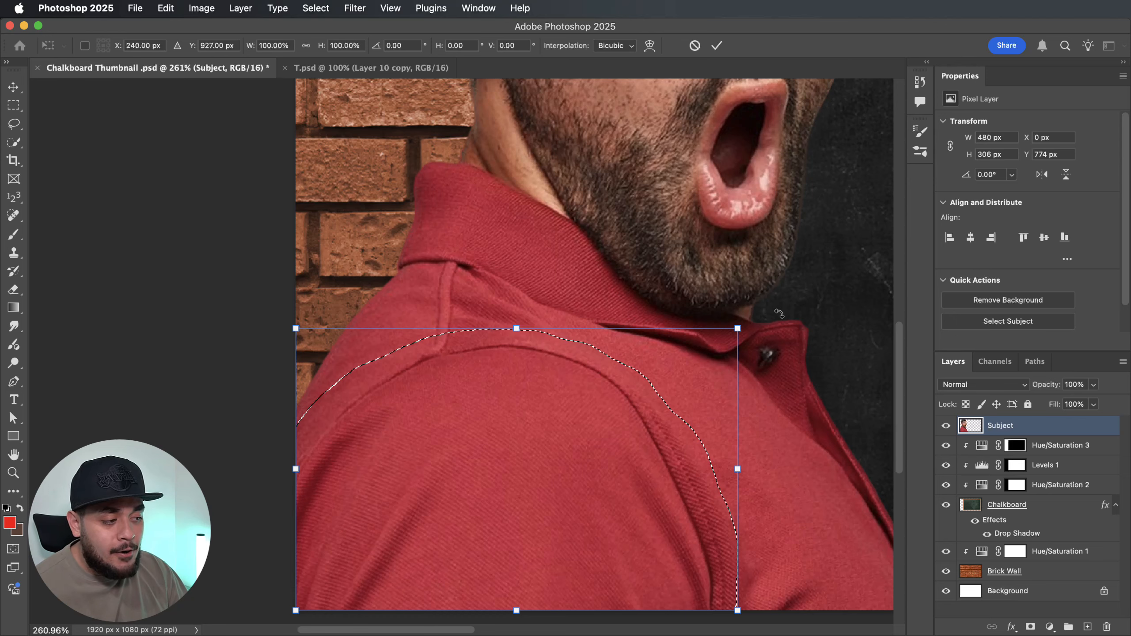
left_click_drag(779, 314, 733, 254)
key("super+minus")
key("super+minus")
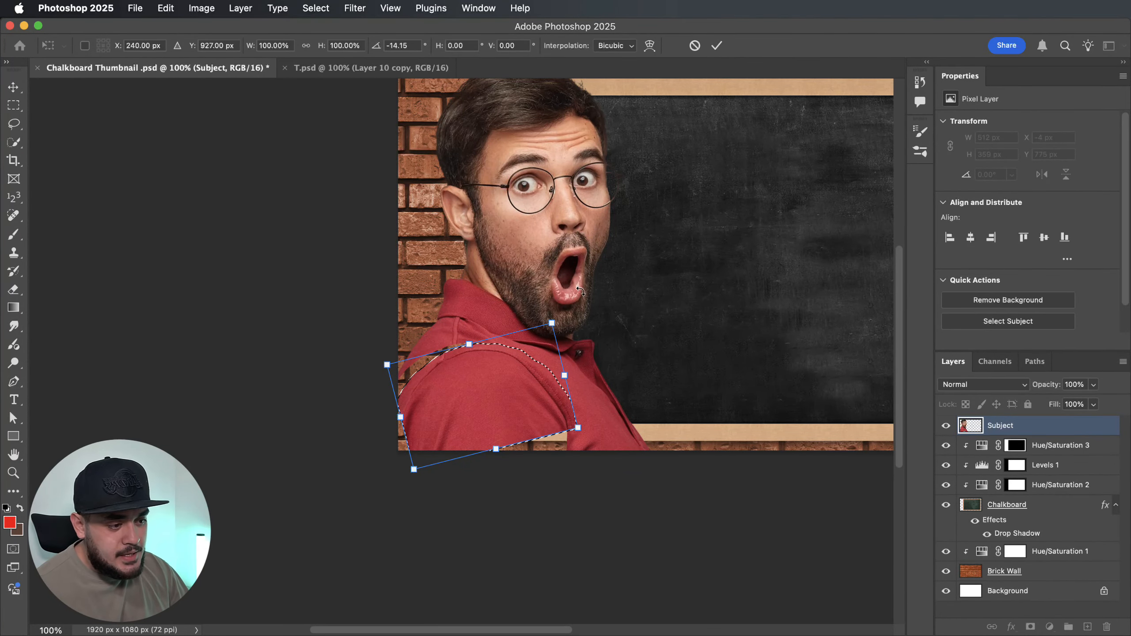
left_click_drag(580, 292, 577, 307)
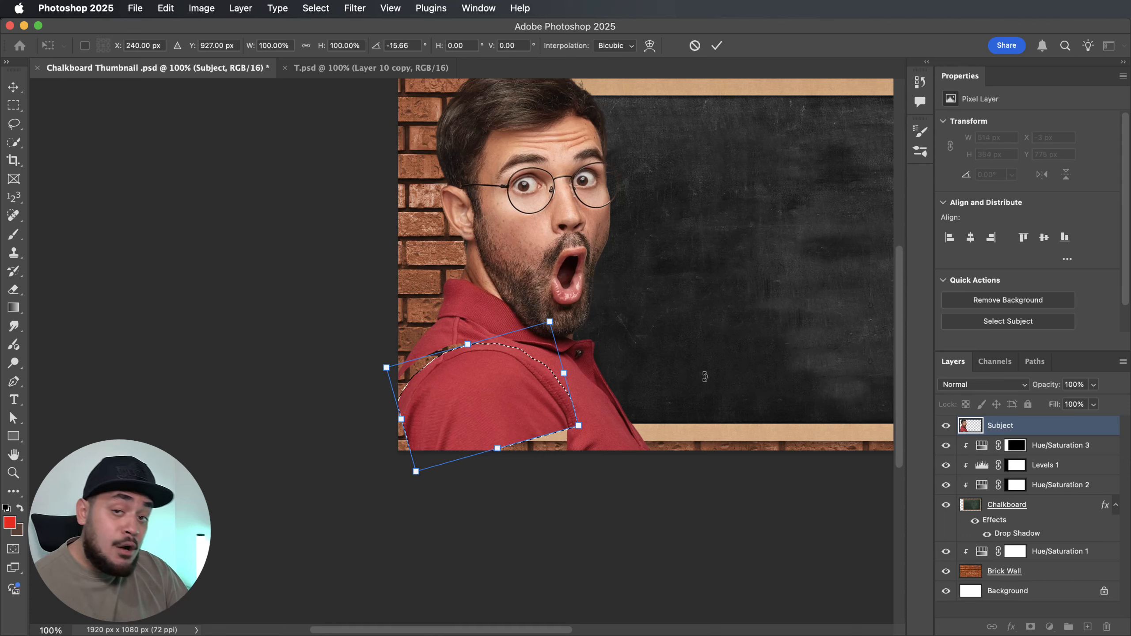
key("Return")
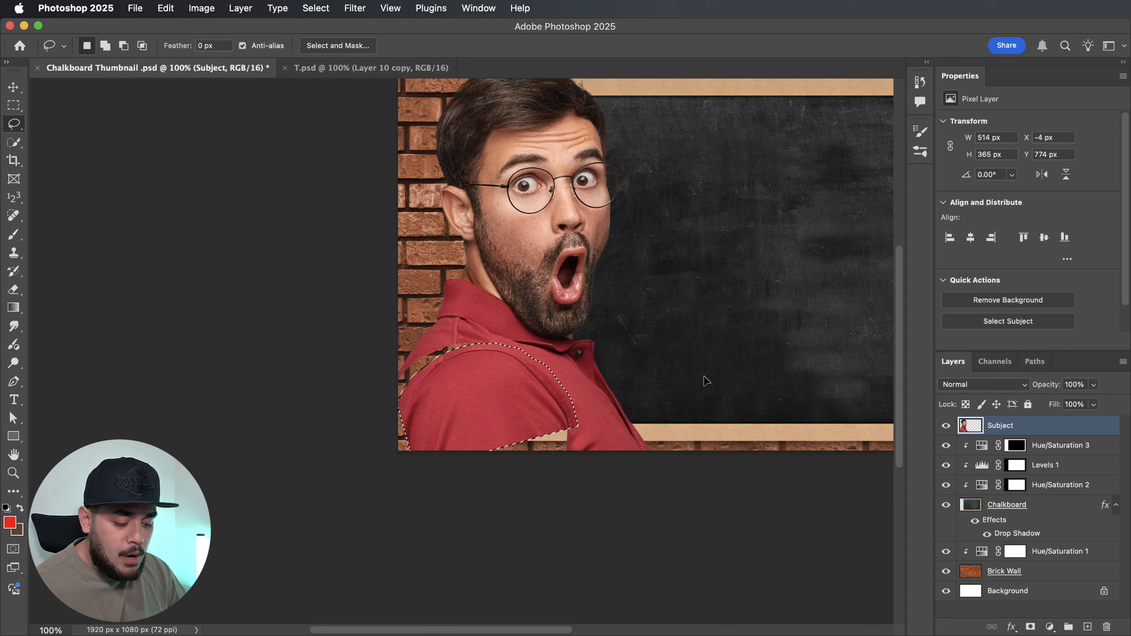
key("super+d")
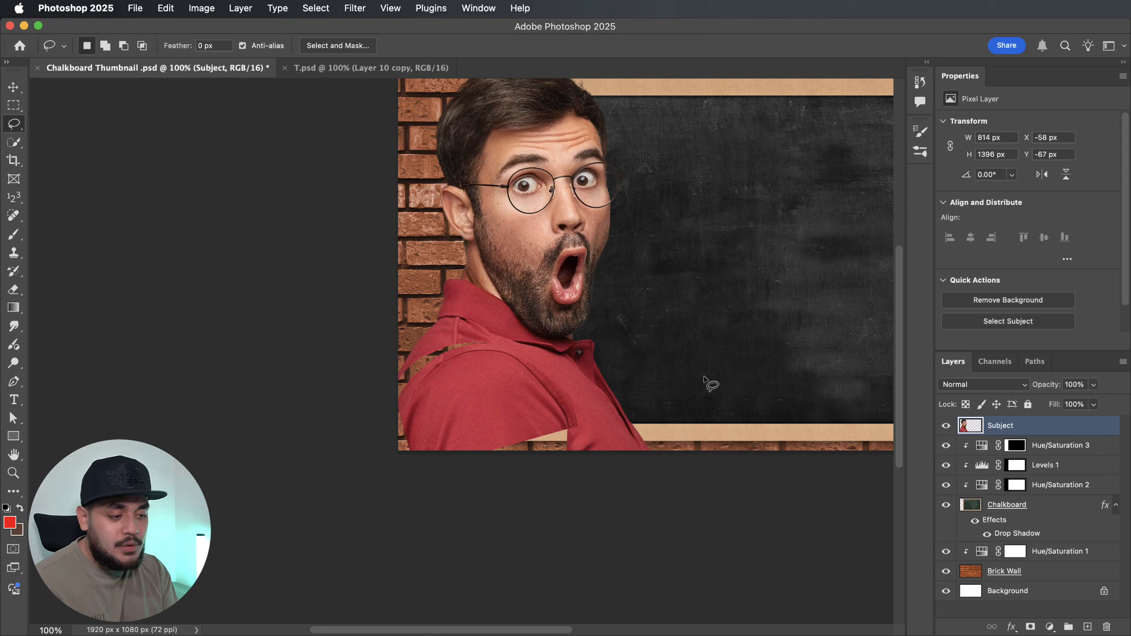
Clone Stamp fabric from the sleeve with an 80 px brush over the outer part of the gap behind the shoulder
key("z")
left_click_drag(704, 378, 770, 288)
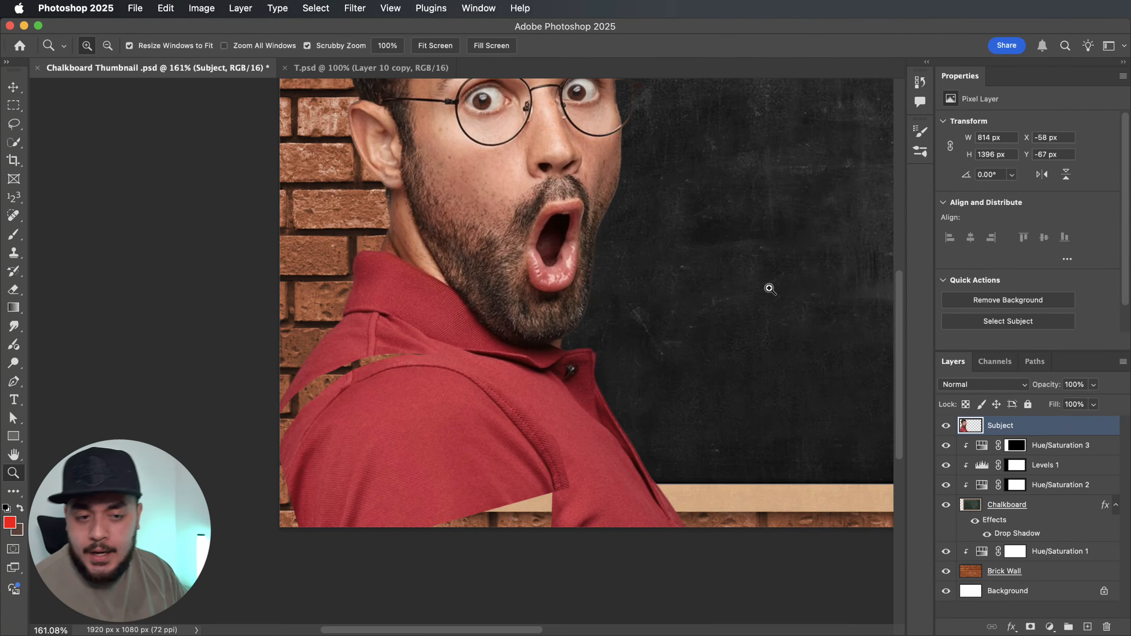
left_click(15, 255)
left_click(76, 252)
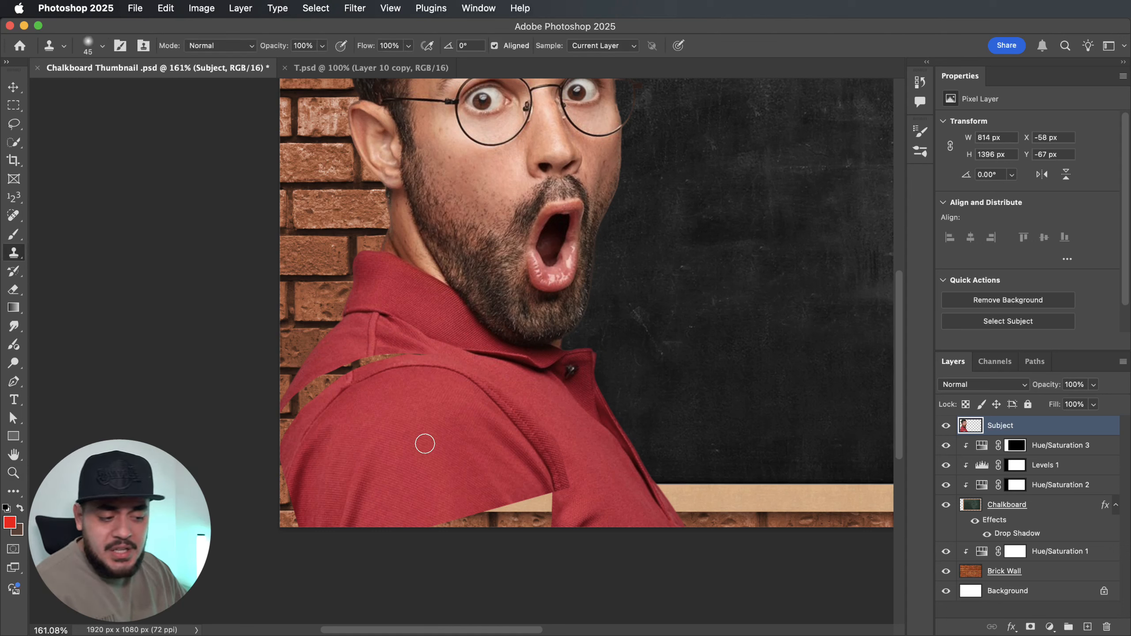
key("bracketright")
key("bracketright")
key("bracketright")
key("bracketright")
key("bracketright")
key("bracketright")
key("bracketright")
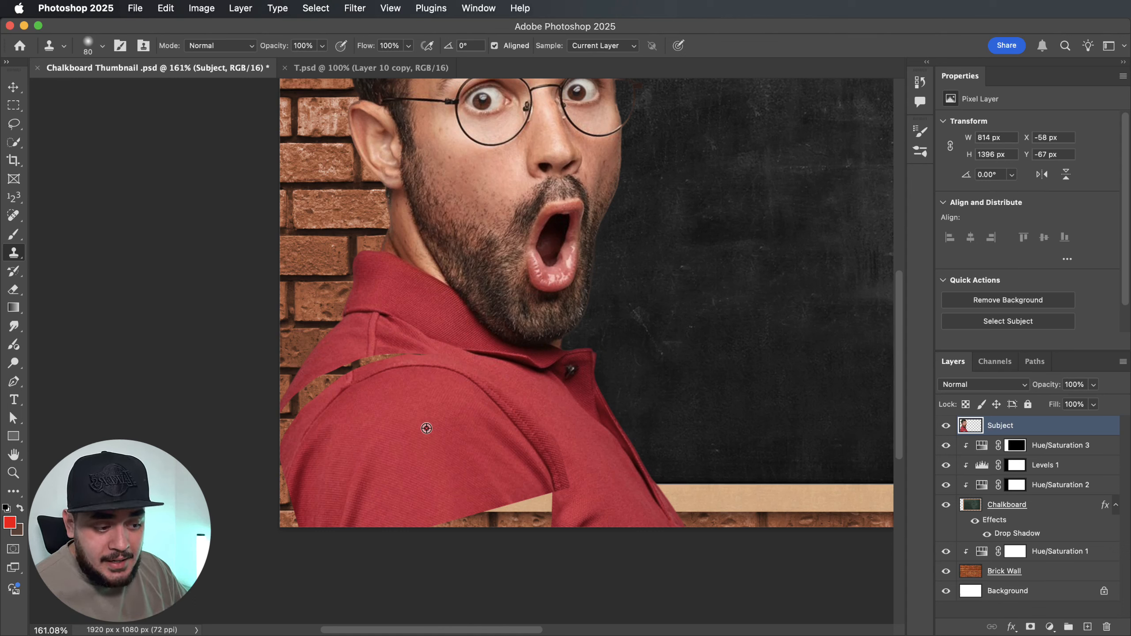
left_click(427, 428, "alt")
left_click(328, 378)
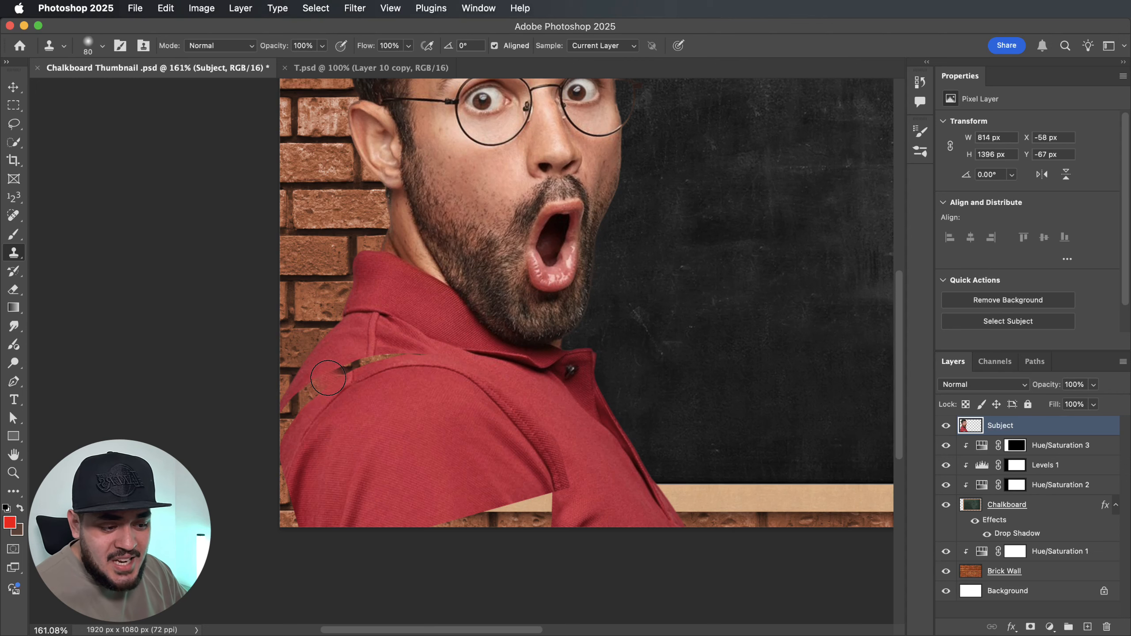
left_click(326, 379)
left_click(317, 385)
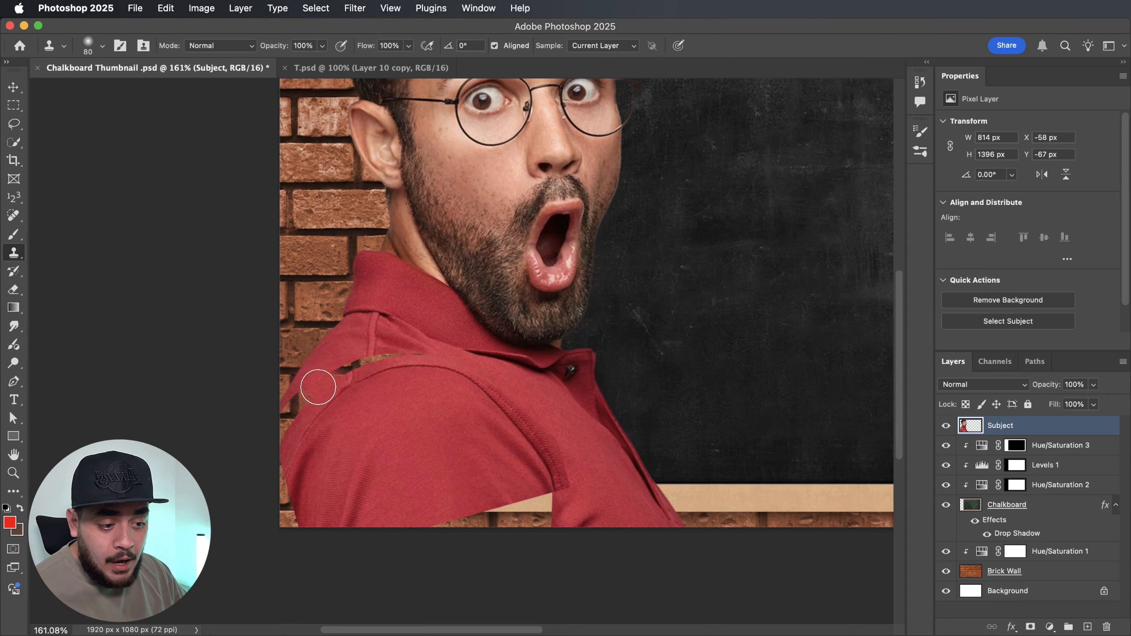
left_click(317, 387)
Clone shirt fabric with a 30 to 35 px brush over the dark shoulder gap and the brick patch at the canvas edge
scroll(456, 439, "left", 3)
scroll(457, 439, "down", 1)
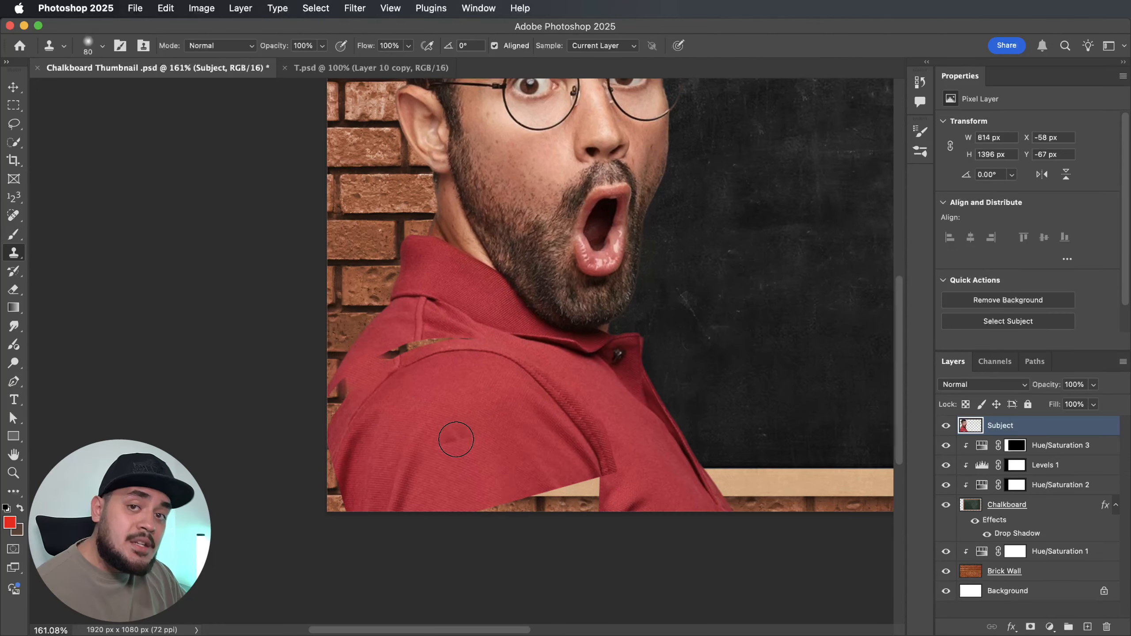
key("super+equal")
key("super+equal")
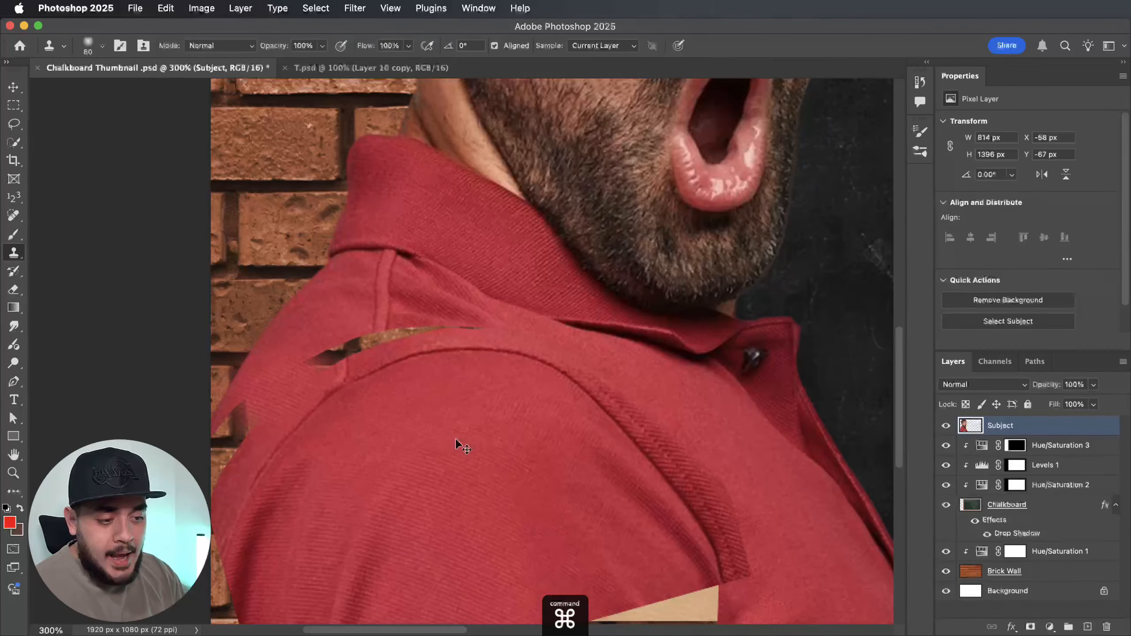
key("bracketleft")
key("bracketleft")
key("bracketleft")
key("bracketleft")
key("bracketleft")
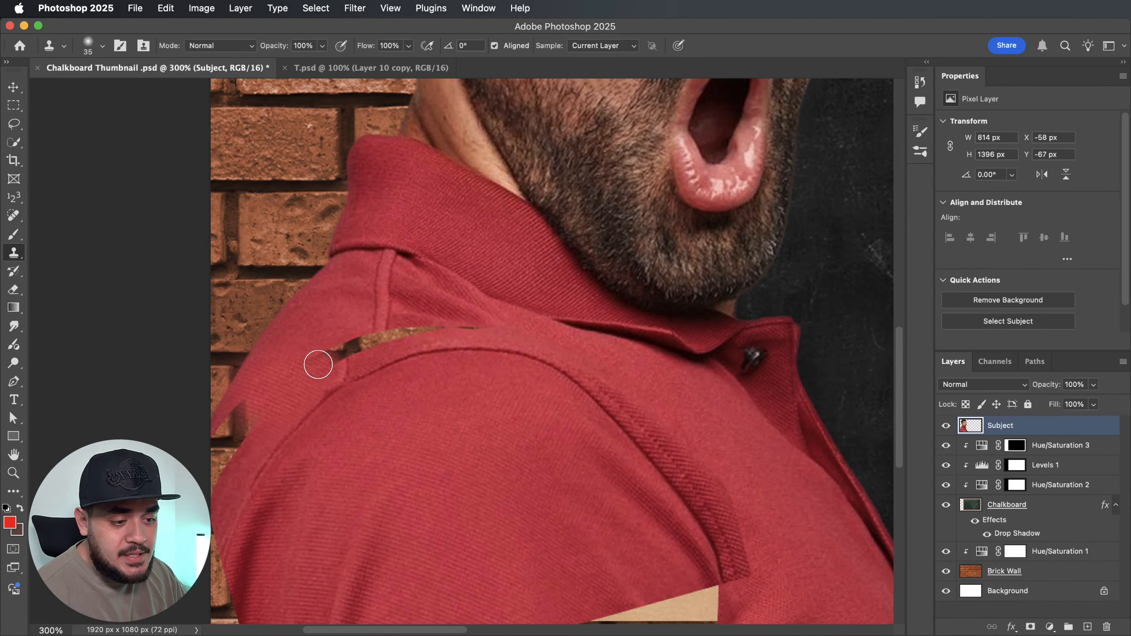
left_click_drag(317, 361, 361, 341)
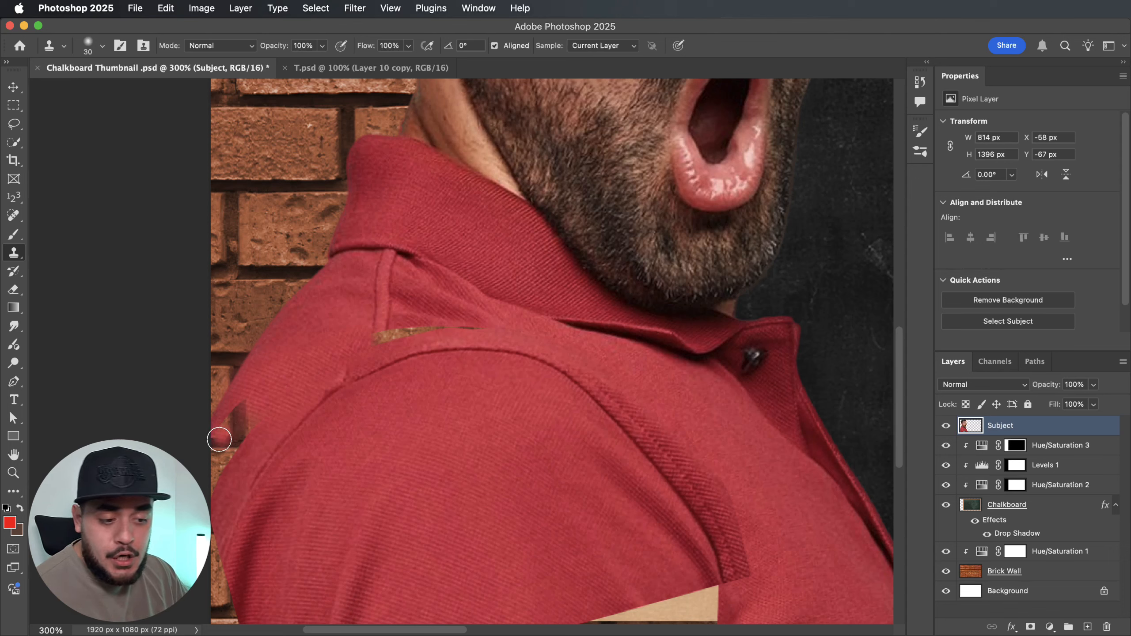
mouse_move(261, 407)
left_mouse_down()
mouse_move(233, 424)
mouse_move(224, 486)
mouse_move(220, 424)
mouse_move(218, 439)
left_mouse_up()
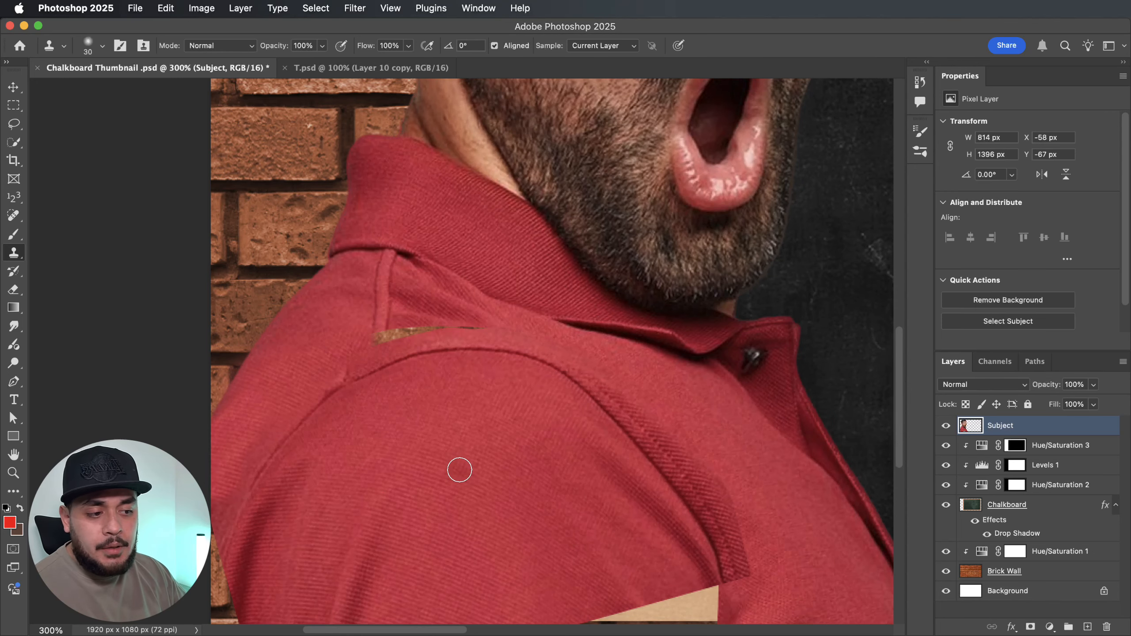
Extend the vertical shoulder seam down to the sleeve seam by cloning at 30 px, and refine the junction at 15 px
scroll(385, 374, "up", 5)
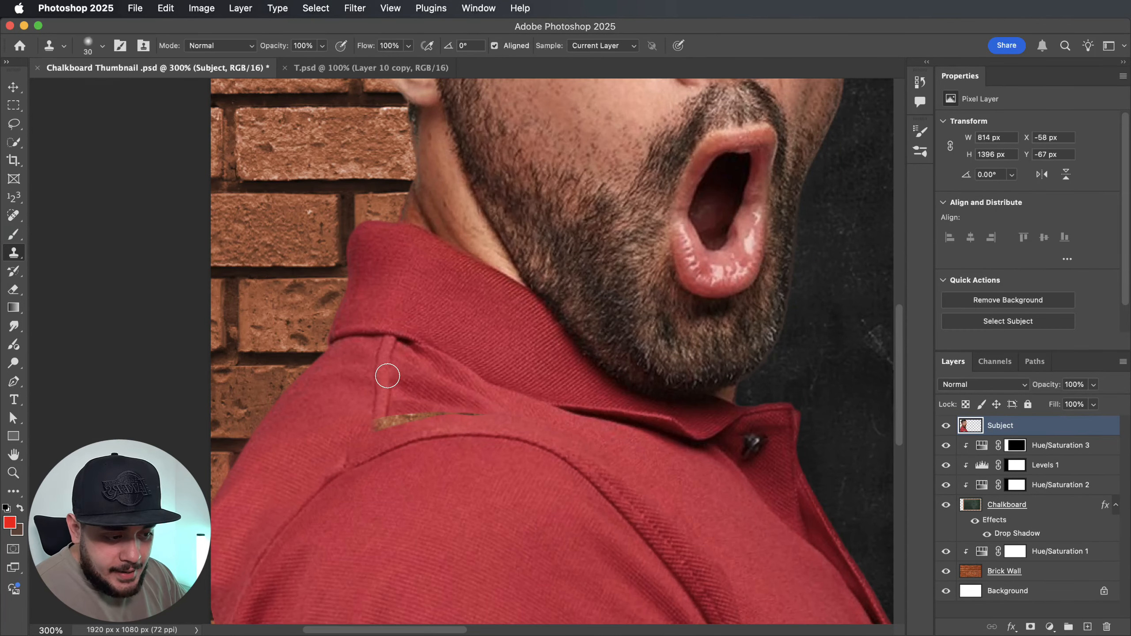
scroll(451, 430, "down", 1)
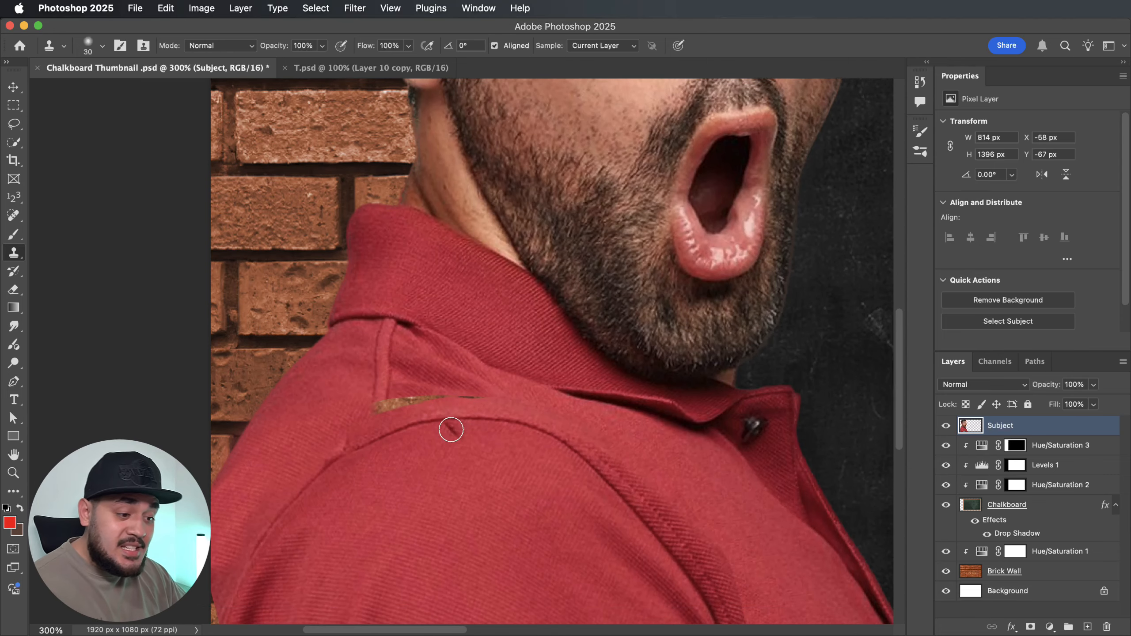
scroll(450, 429, "left", 2)
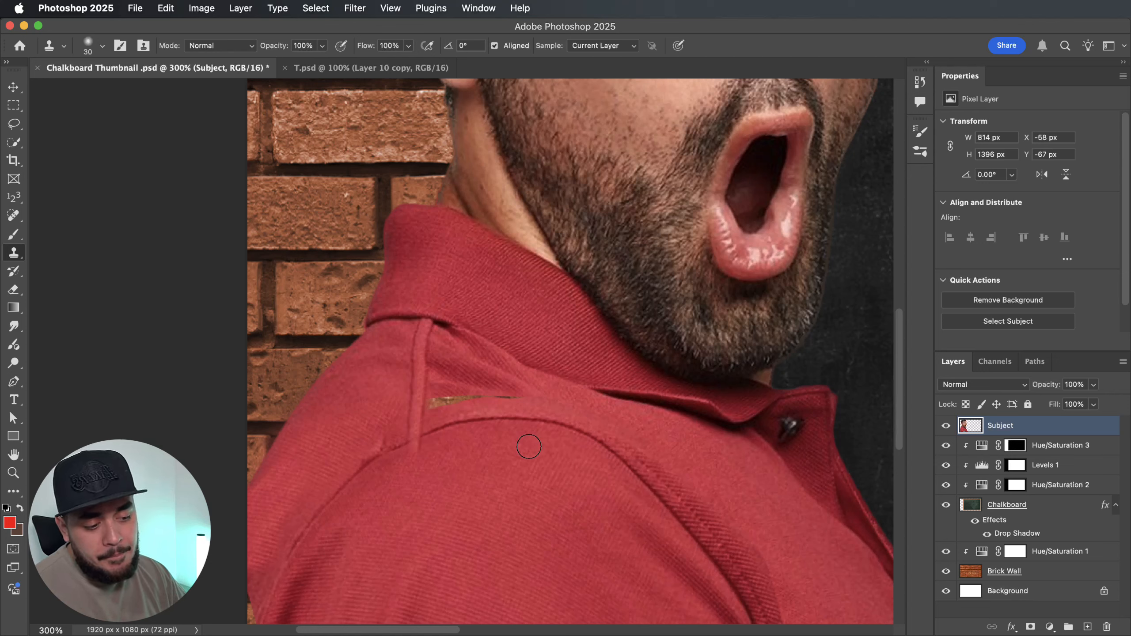
left_click(755, 460)
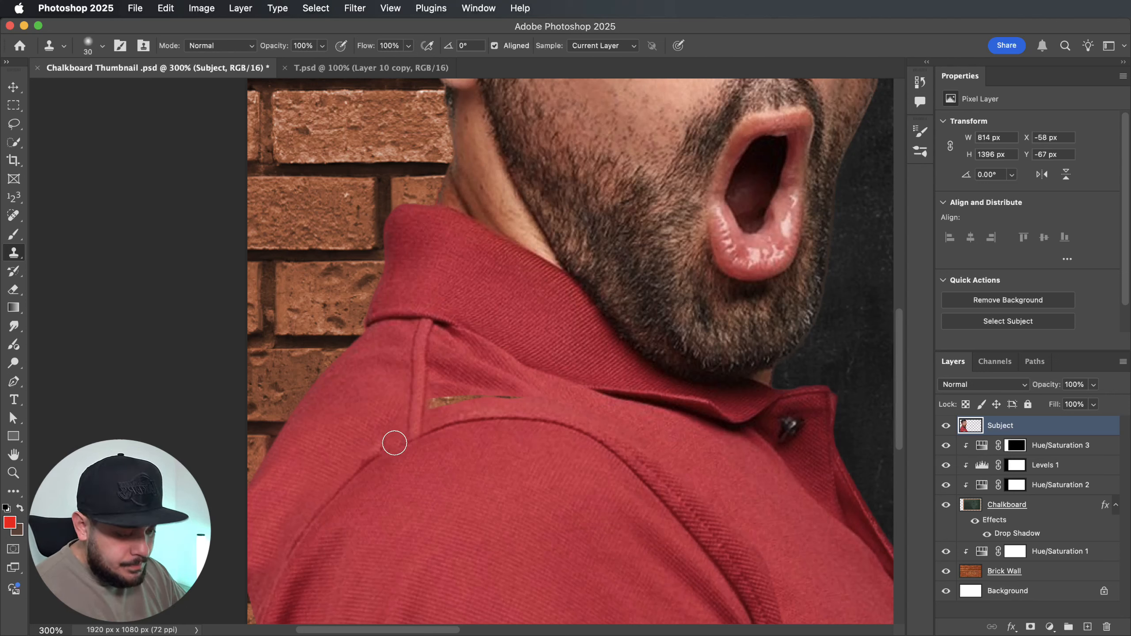
key("bracketleft")
key("bracketleft")
key("bracketleft")
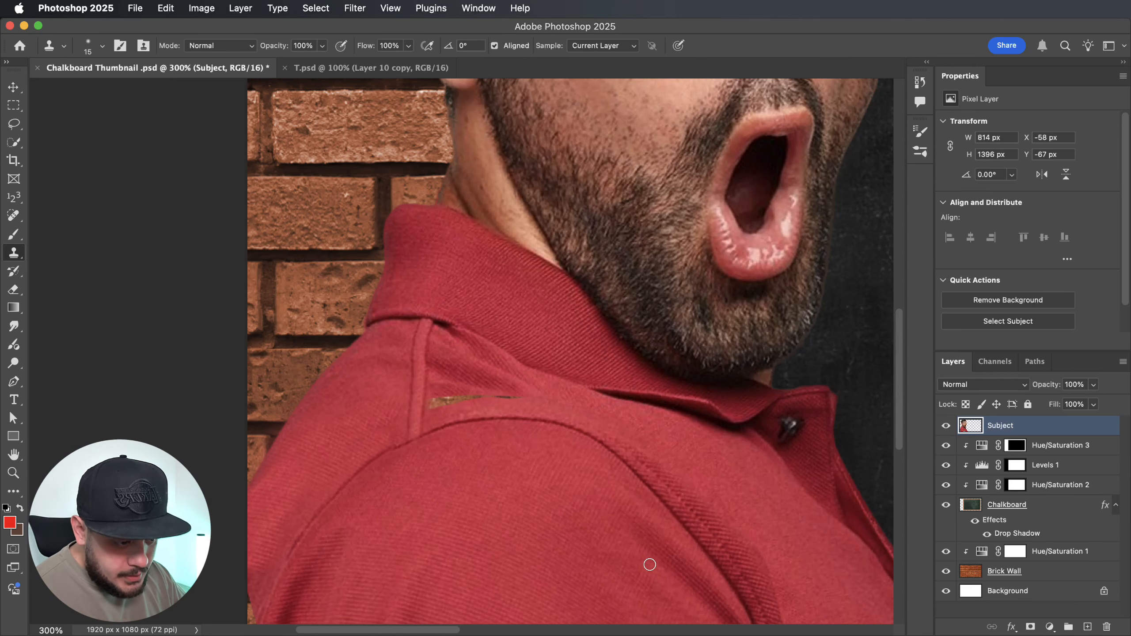
Clone fabric with a 15 px brush over the remaining thin gap between the collar and the sleeve seam
scroll(495, 474, "right", 3)
scroll(495, 474, "down", 2)
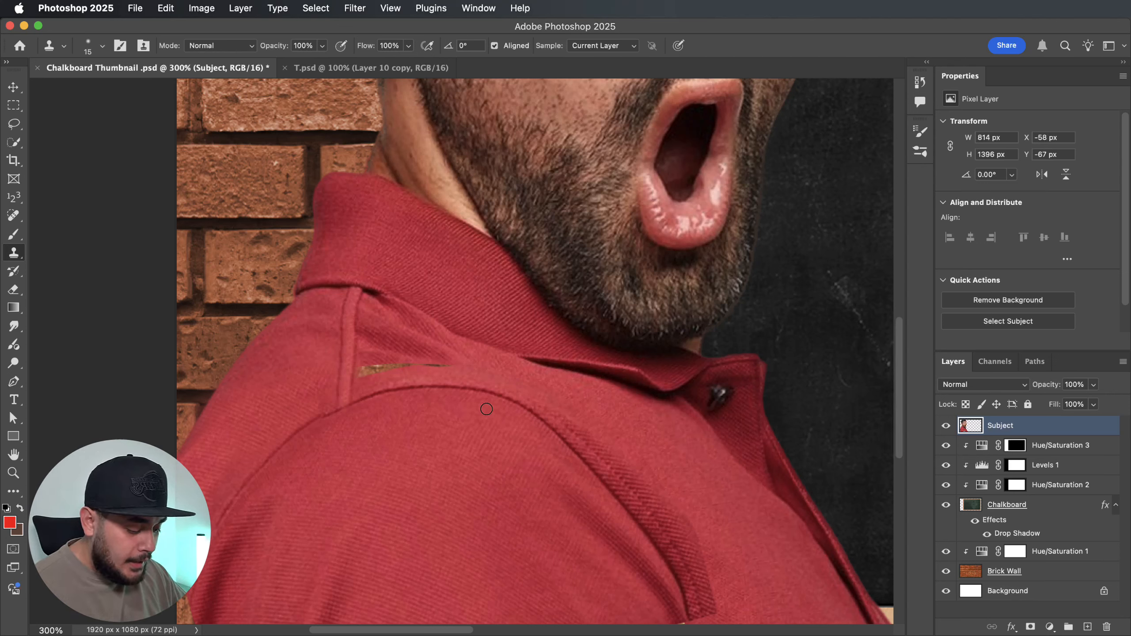
key("bracketright")
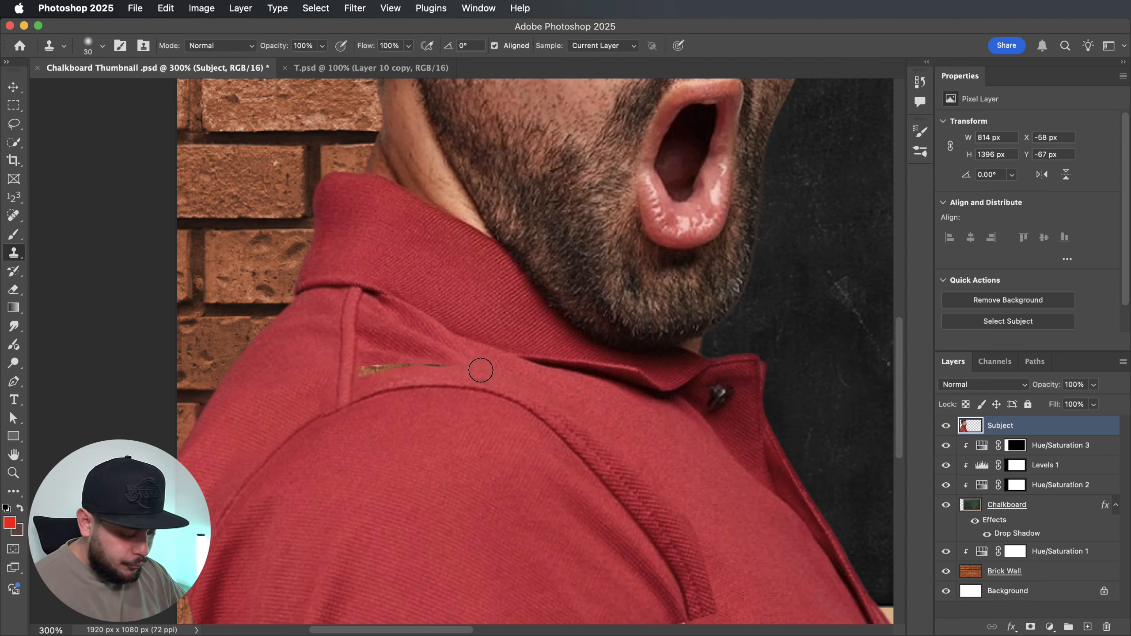
key("bracketleft")
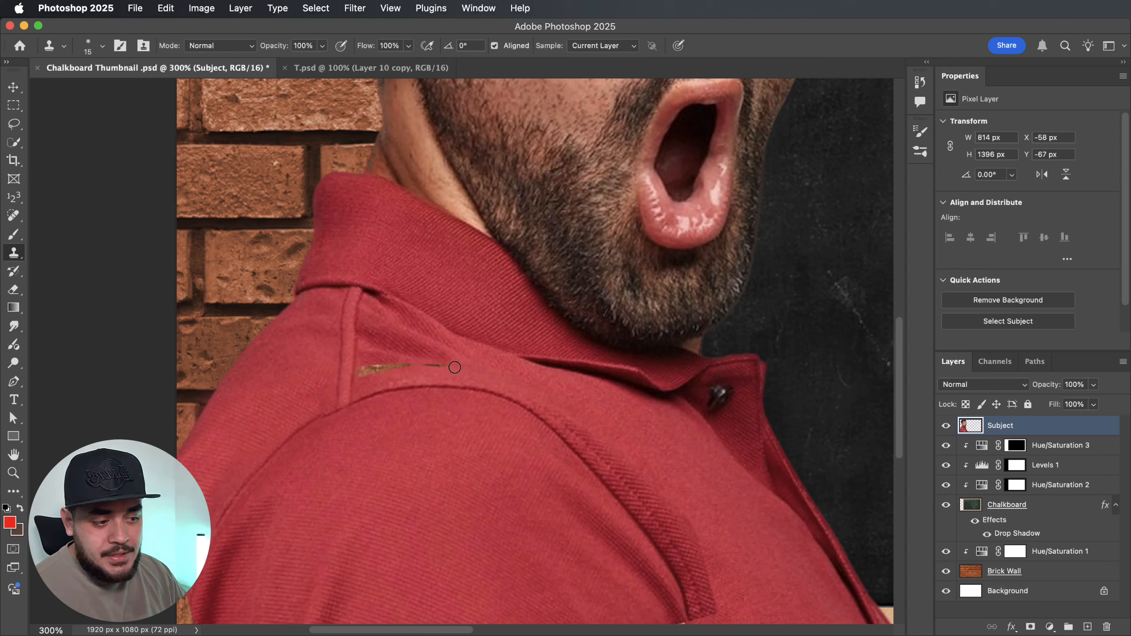
left_click_drag(428, 365, 409, 367)
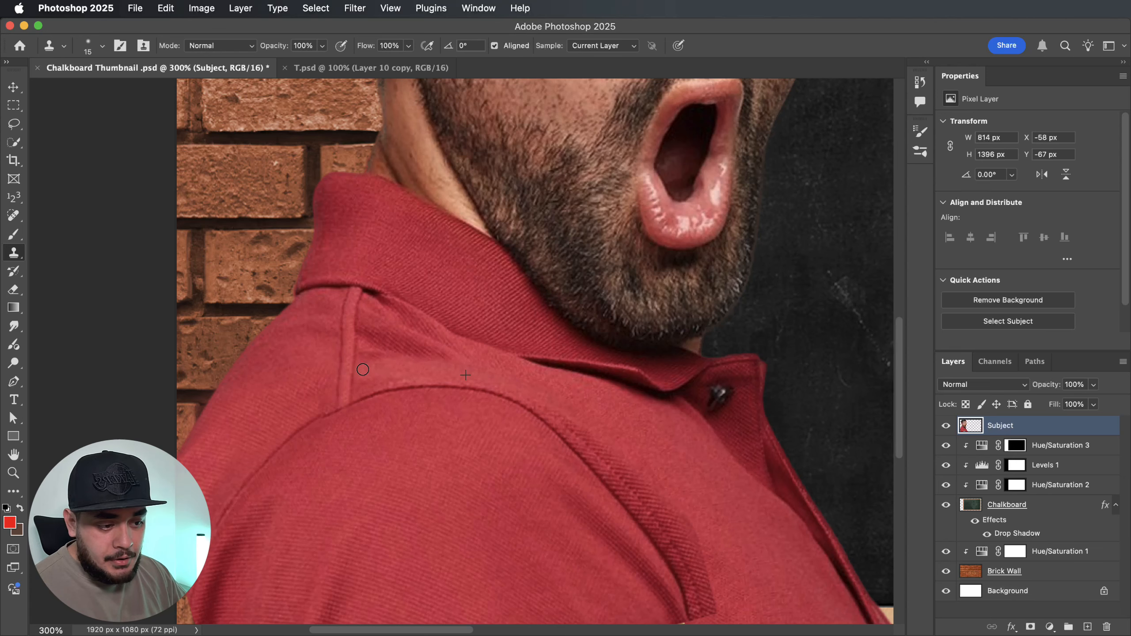
Fill the triangular gap below the sleeve by cloning nearby shirt fabric with a 50 px brush
scroll(750, 561, "down", 5)
key("bracketright")
key("bracketright")
key("bracketright")
key("bracketright")
key("bracketright")
key("bracketright")
key("bracketright")
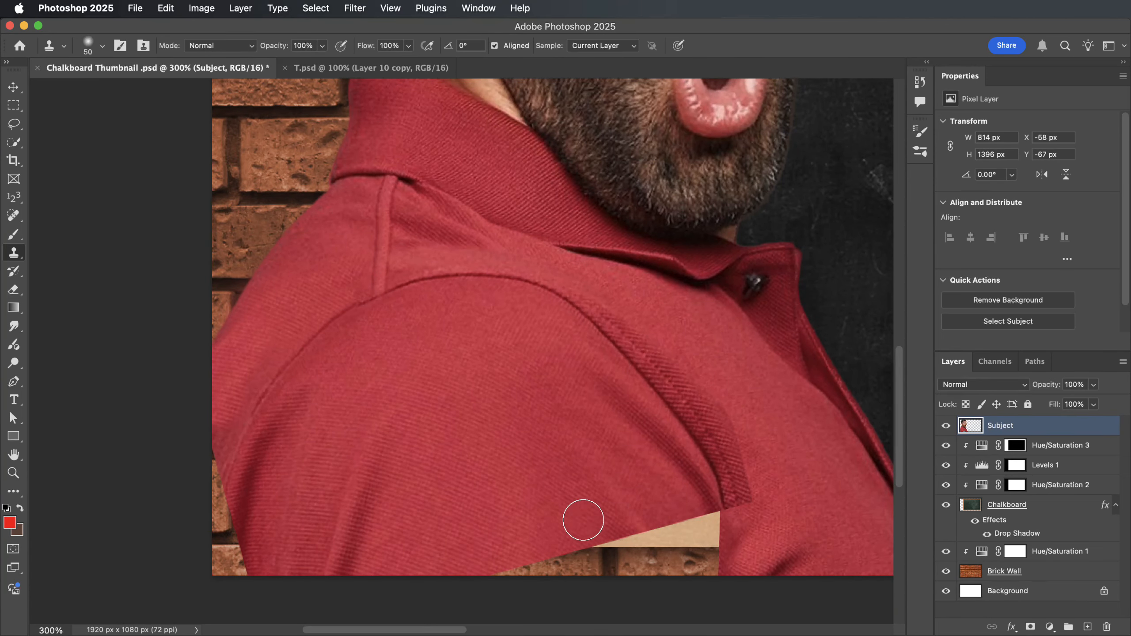
left_click(599, 530, "alt")
mouse_move(636, 530)
left_mouse_down()
mouse_move(568, 574)
mouse_move(612, 565)
mouse_move(520, 566)
mouse_move(698, 529)
mouse_move(720, 558)
mouse_move(716, 514)
left_mouse_up()
left_click(611, 520, "alt")
left_click(704, 529, "alt")
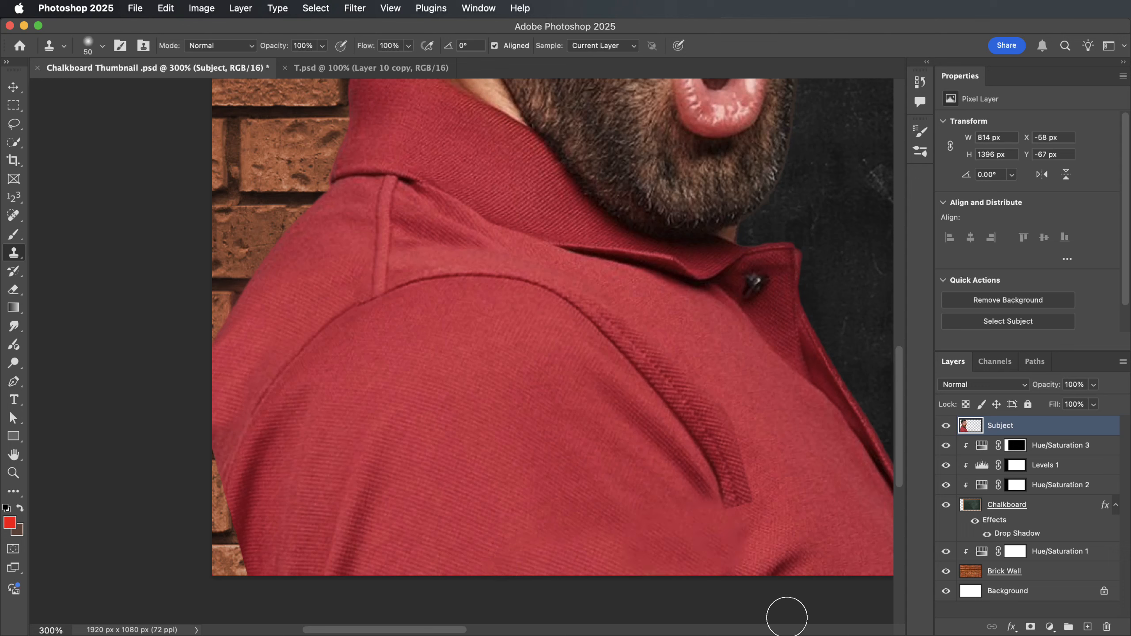
Clone shirt fabric with a 50 px brush over the brick gap at the canvas edge and the seam end beside it
left_click(327, 498, "alt")
left_click_drag(228, 463, 222, 563)
left_click(260, 405, "alt")
key("shift+Left")
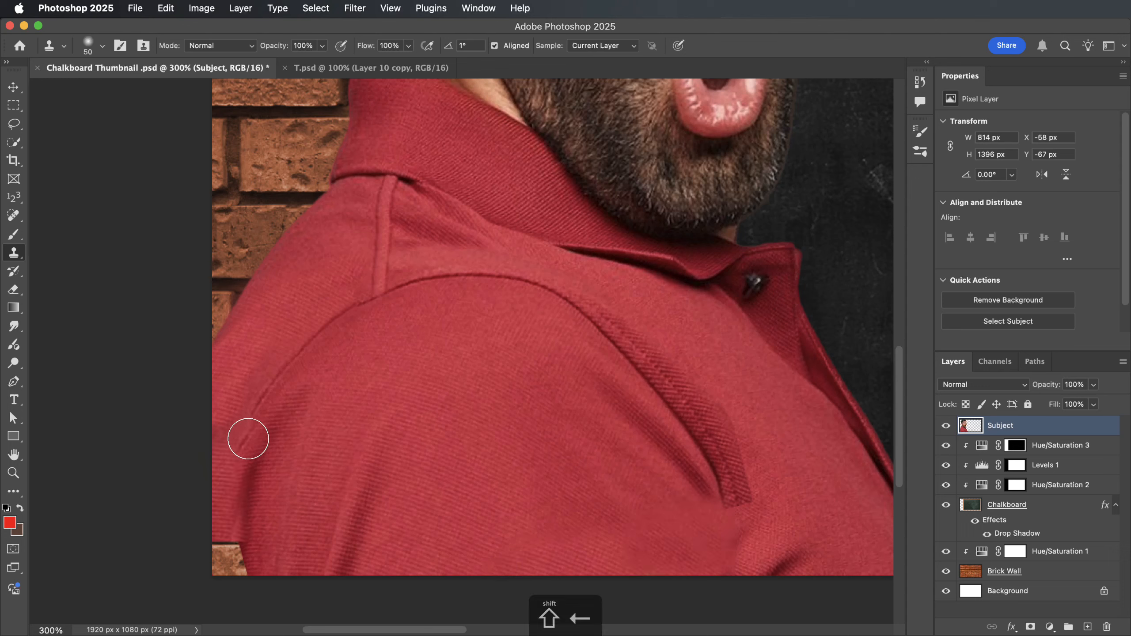
left_click_drag(250, 422, 222, 480)
key("super+z")
left_click_drag(237, 442, 226, 466)
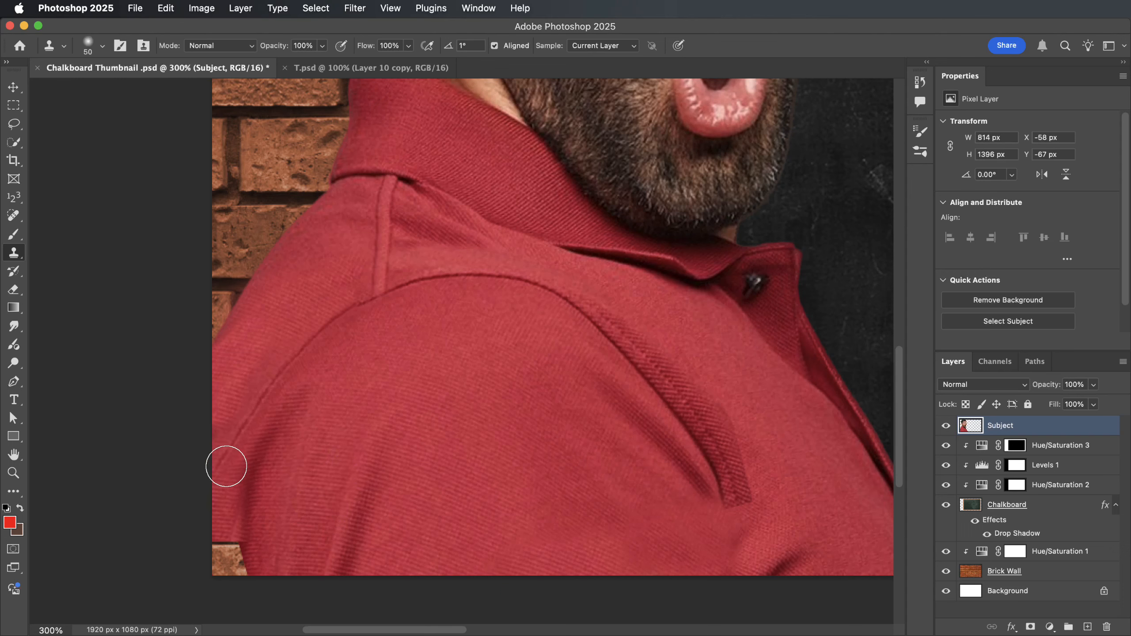
left_click(301, 556, "alt")
mouse_move(262, 555)
left_mouse_down()
mouse_move(216, 545)
mouse_move(205, 568)
left_mouse_up()
Thin the ribbed front sleeve seam by cloning adjacent fabric with a 30 px brush, and extend the seam down to the lower fold
scroll(521, 480, "right", 3)
scroll(521, 480, "down", 1)
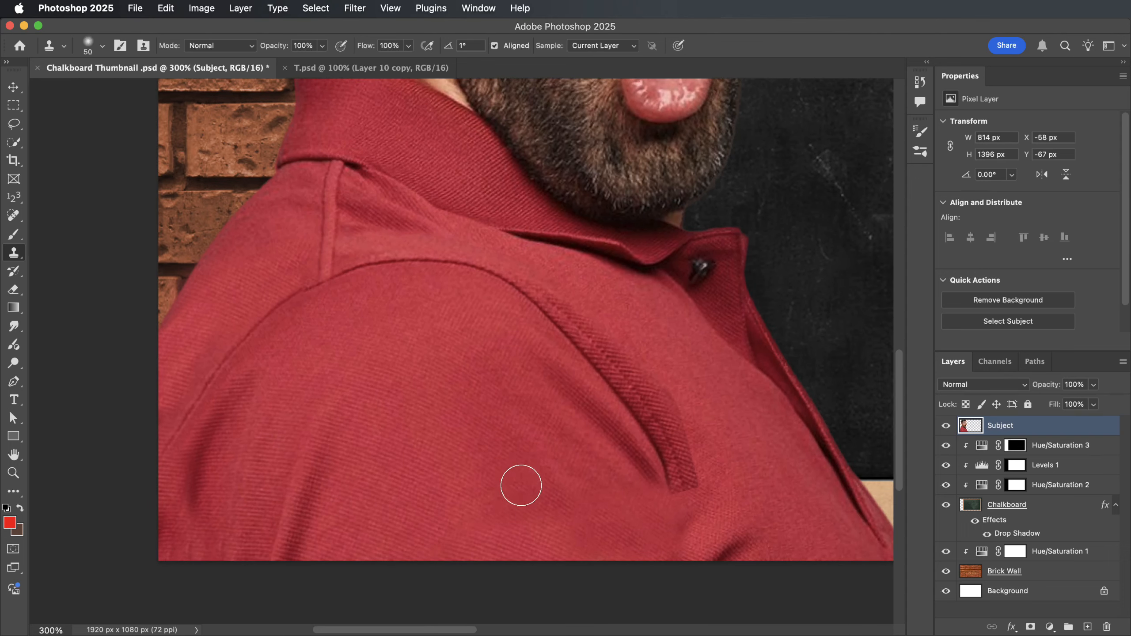
scroll(513, 480, "right", 1)
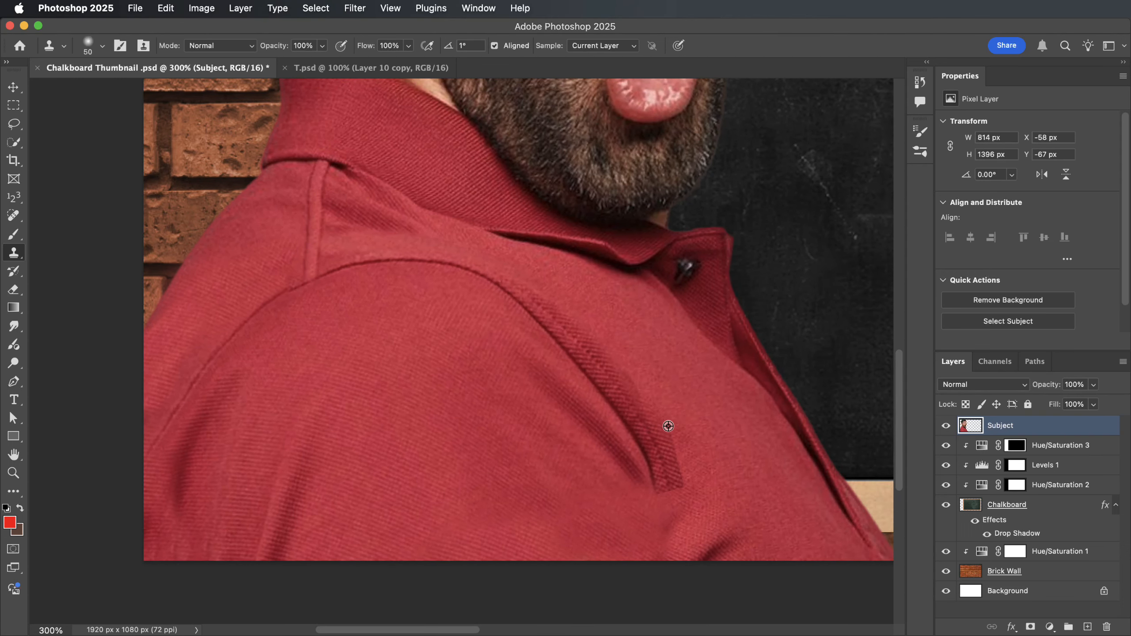
key("bracketleft")
key("bracketleft")
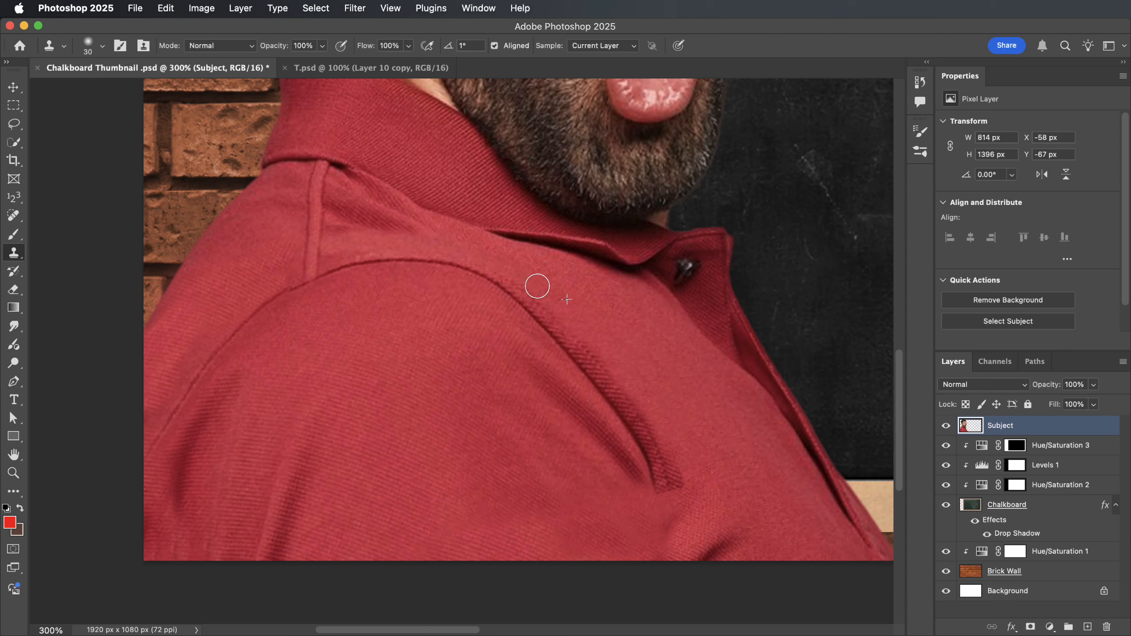
key("super+z")
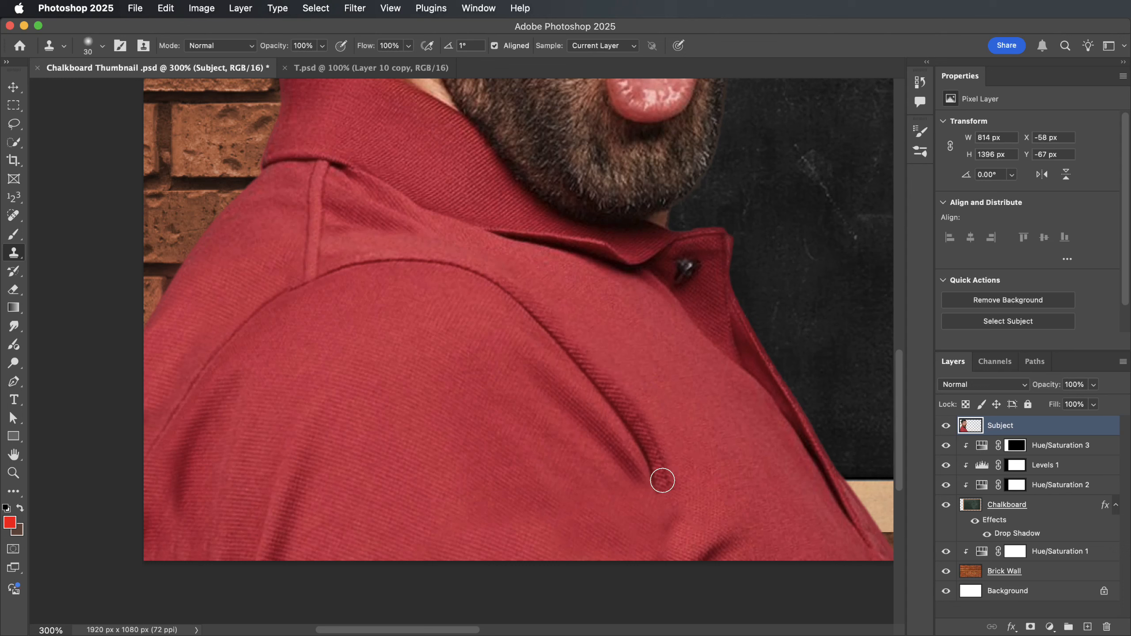
left_click(663, 481, "alt")
left_click_drag(665, 498, 670, 517)
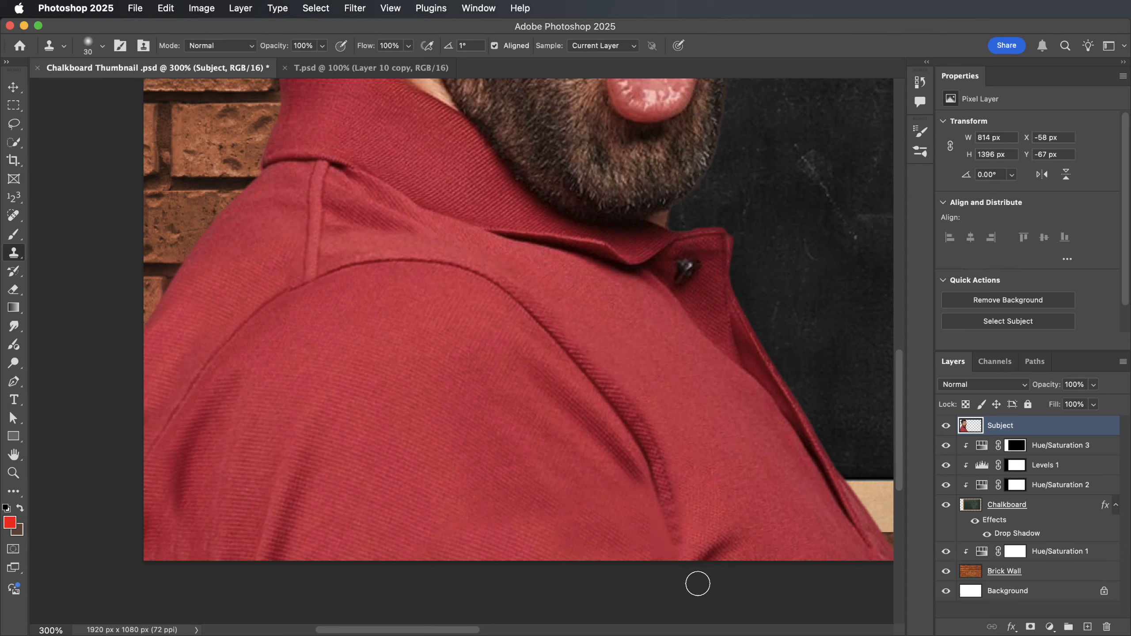
Copy a 113 by 120 px rectangle around the back shoulder seam to a new layer
key("super+minus")
key("super+minus")
key("super+minus")
key("super+plus")
key("super+plus")
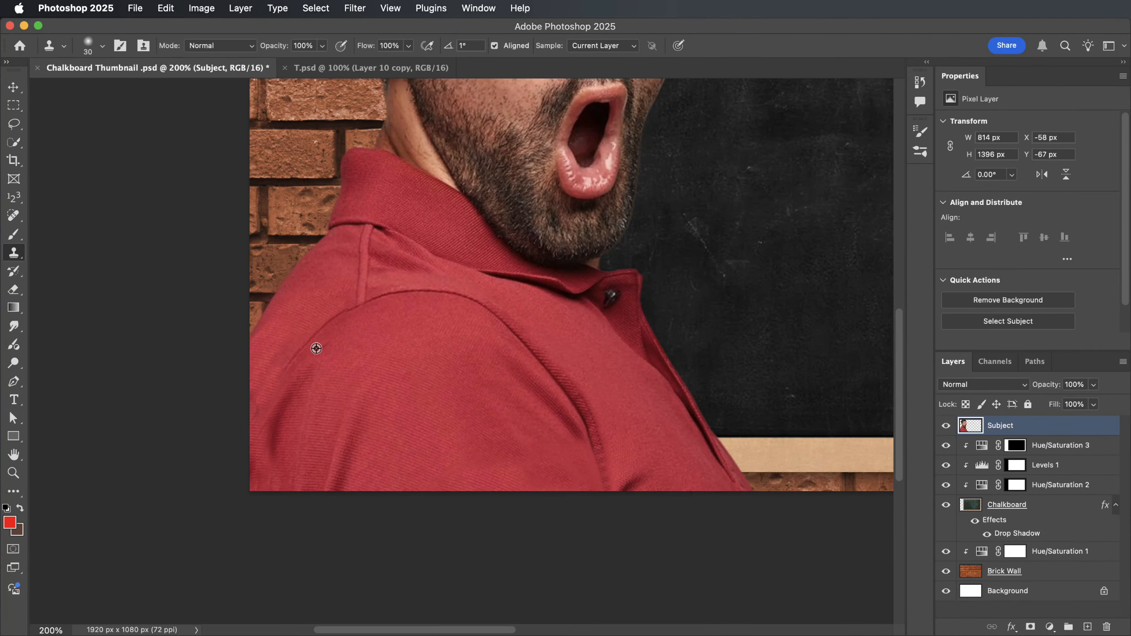
left_click_drag(285, 383, 354, 368)
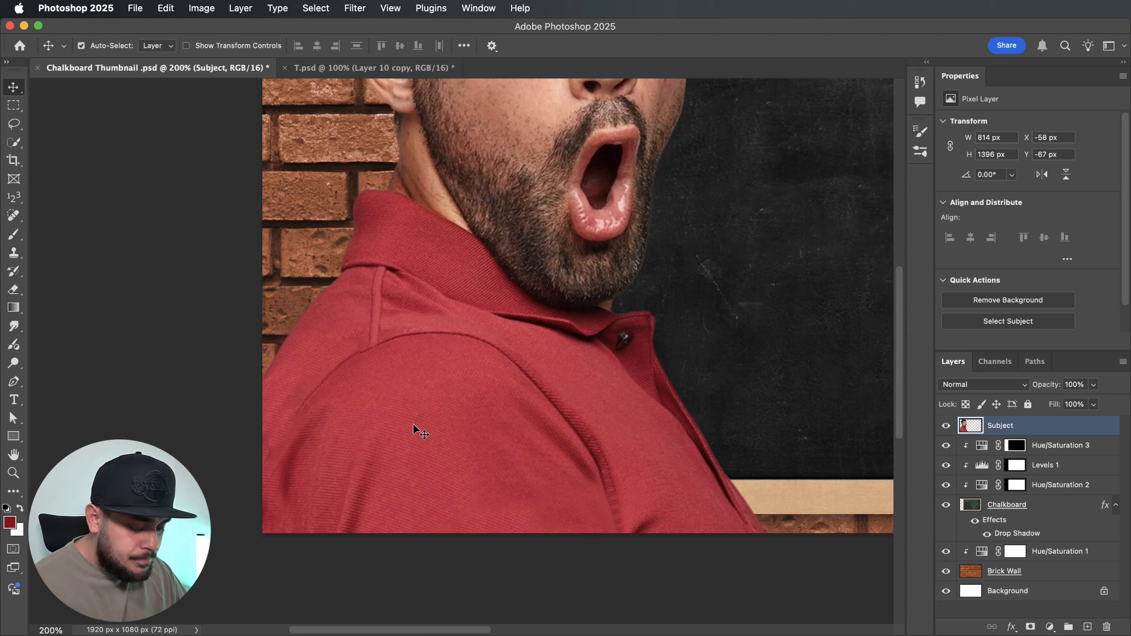
left_click(19, 111)
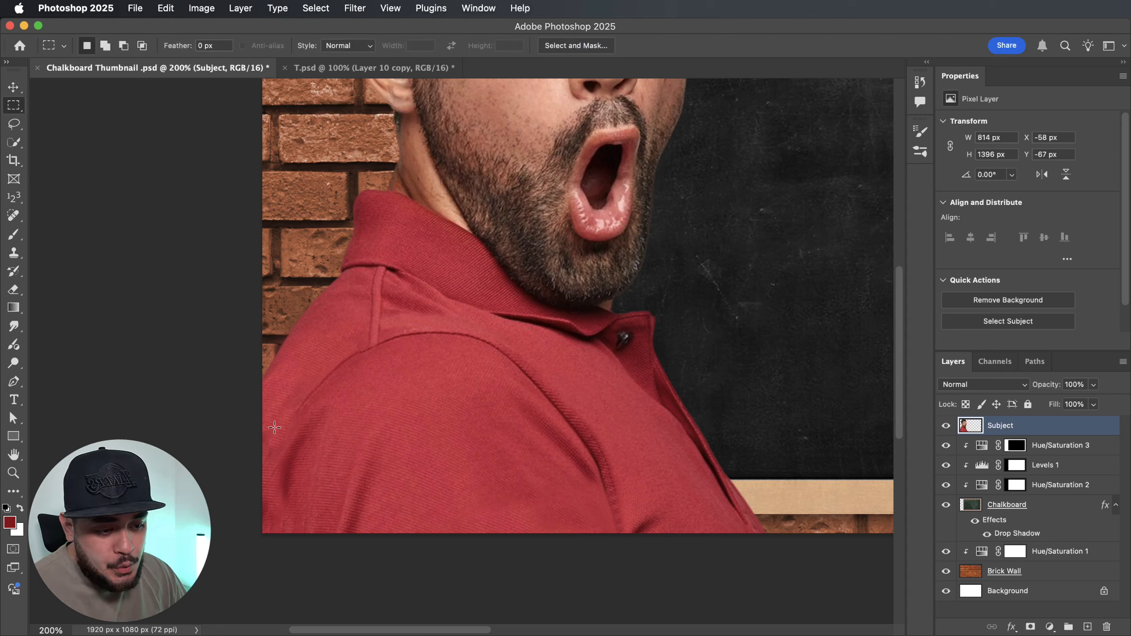
left_click_drag(285, 424, 365, 340)
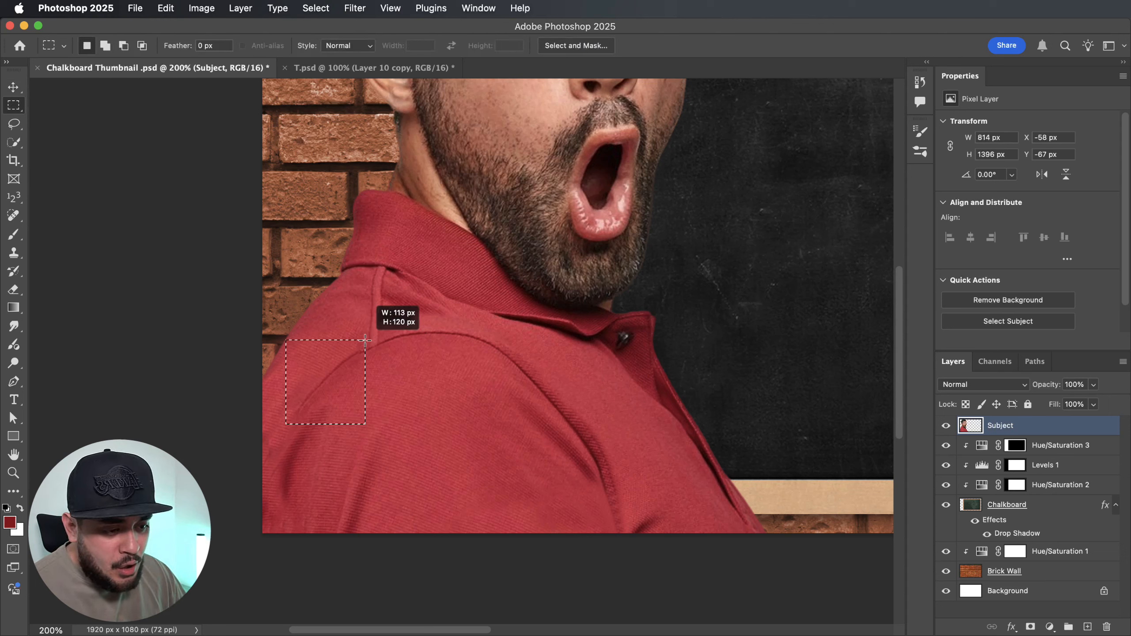
key("ctrl+j")
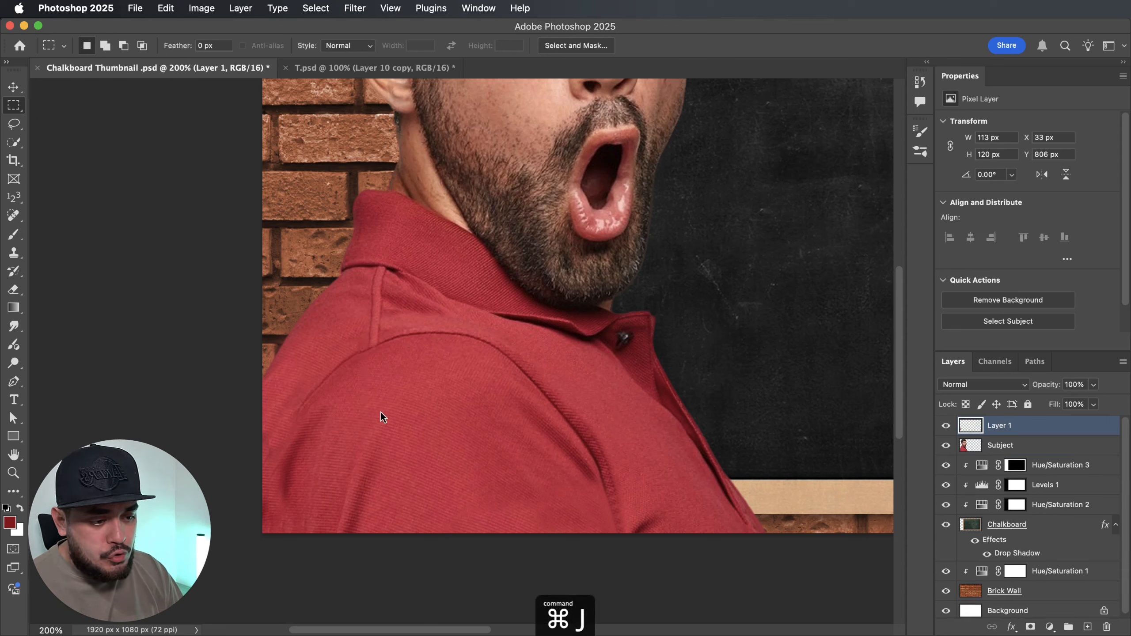
Move the copied seam patch down the back of the sleeve, rotate it about -34°, and warp it to continue the seam's curve
key("ctrl+t")
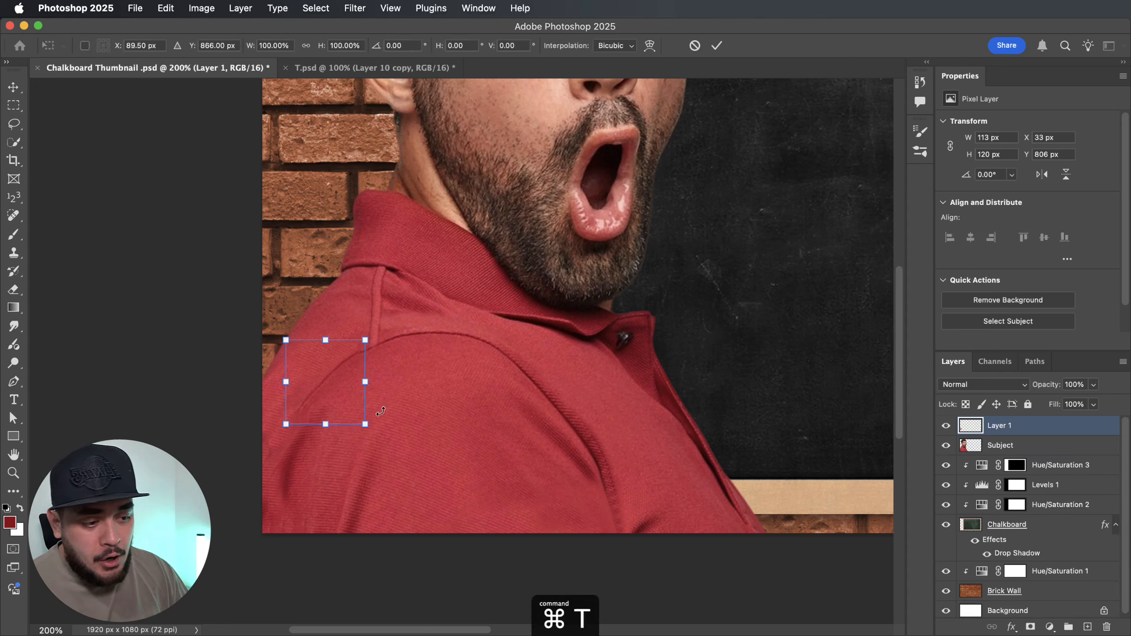
left_click_drag(321, 364, 284, 432)
left_click_drag(342, 397, 309, 343)
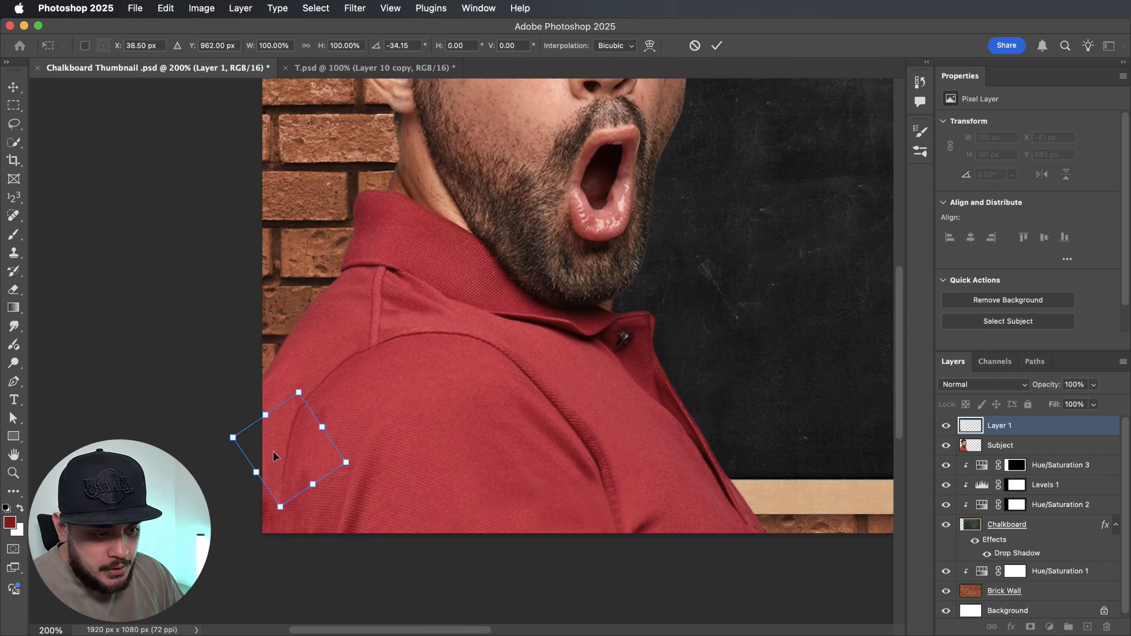
left_click_drag(305, 444, 303, 438)
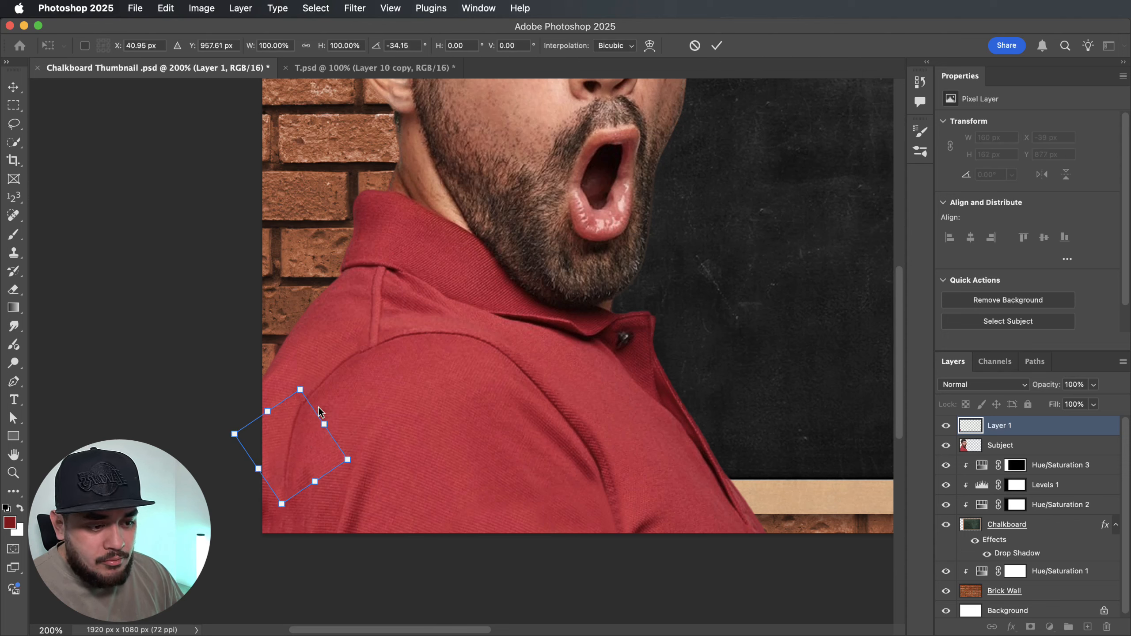
right_click(305, 408)
left_click(339, 390)
left_click_drag(264, 447, 259, 450)
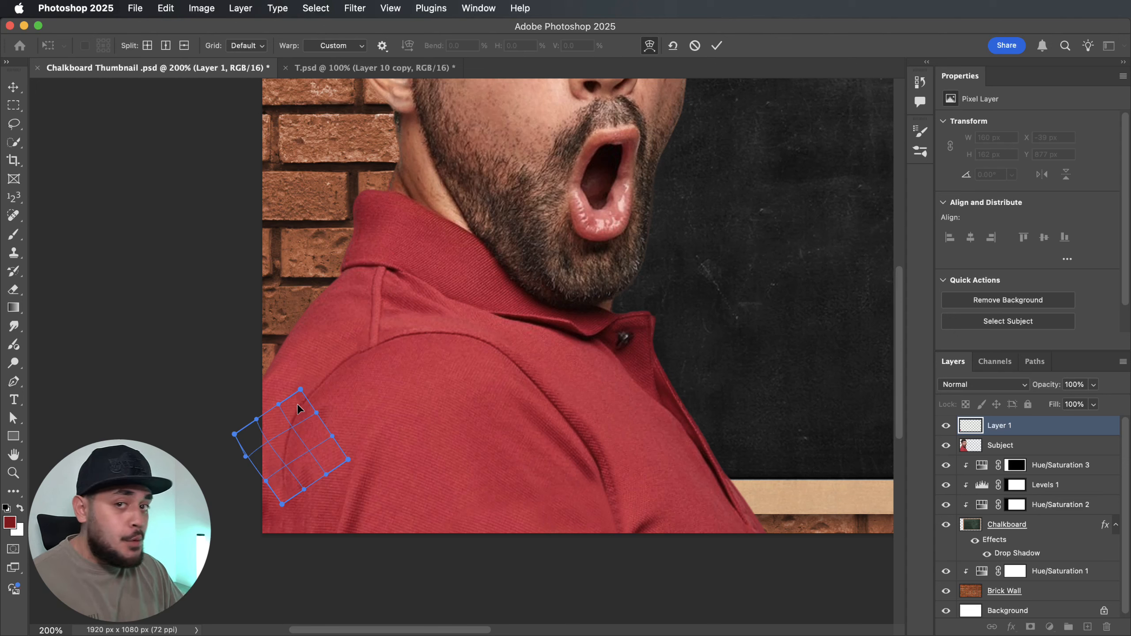
key("Return")
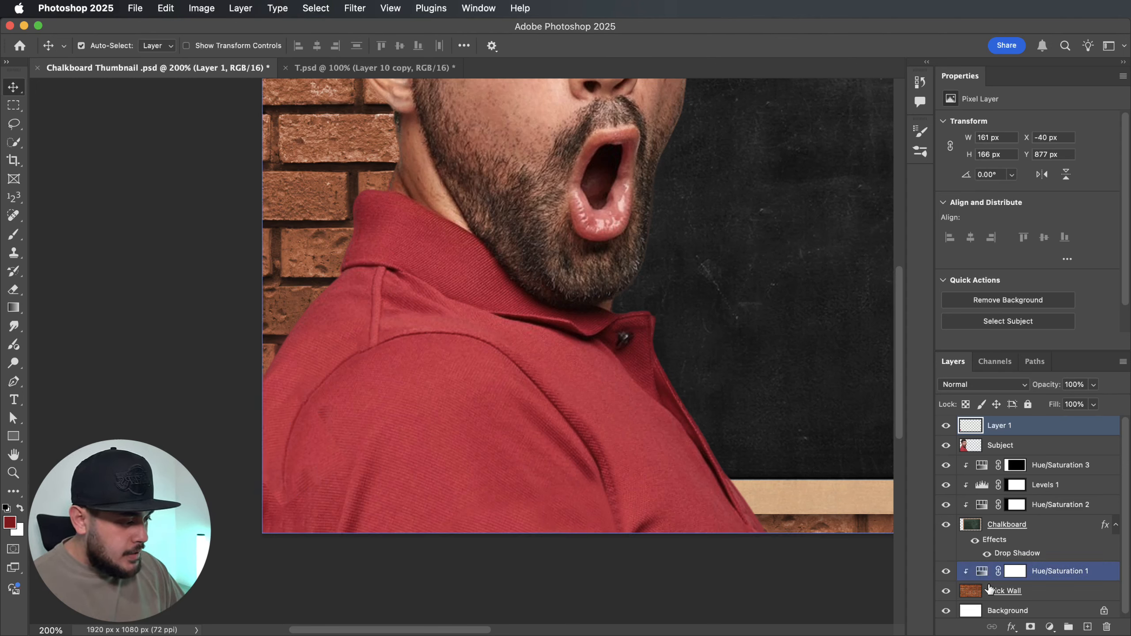
Add a layer mask to the seam patch and set the foreground color to black (000000)
left_click(1030, 627)
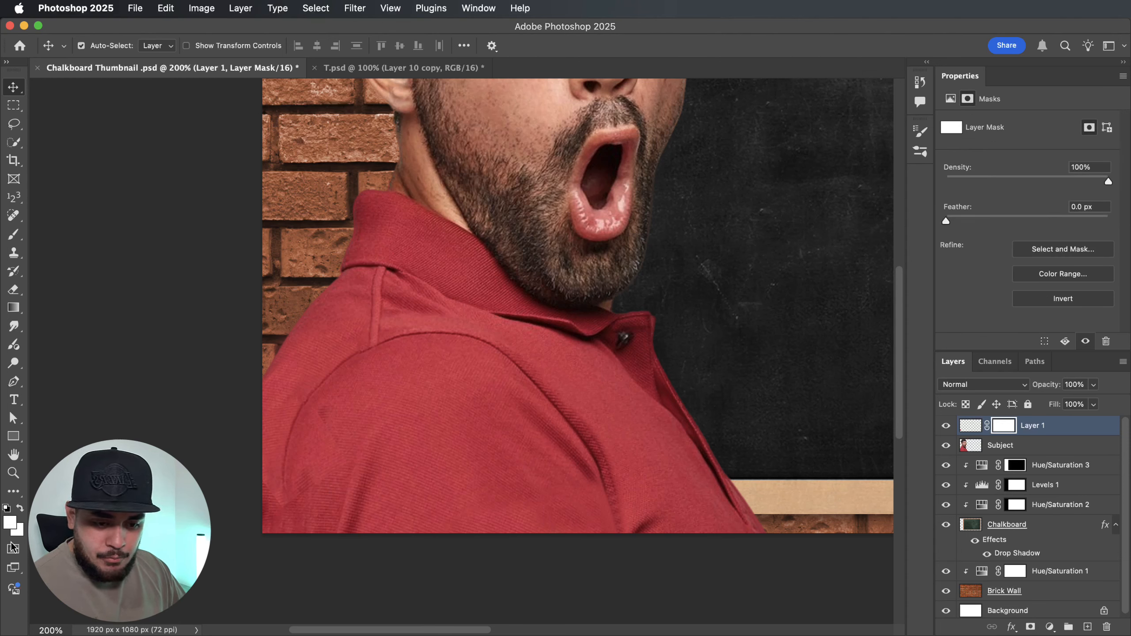
left_click(12, 530)
left_click_drag(894, 513, 729, 603)
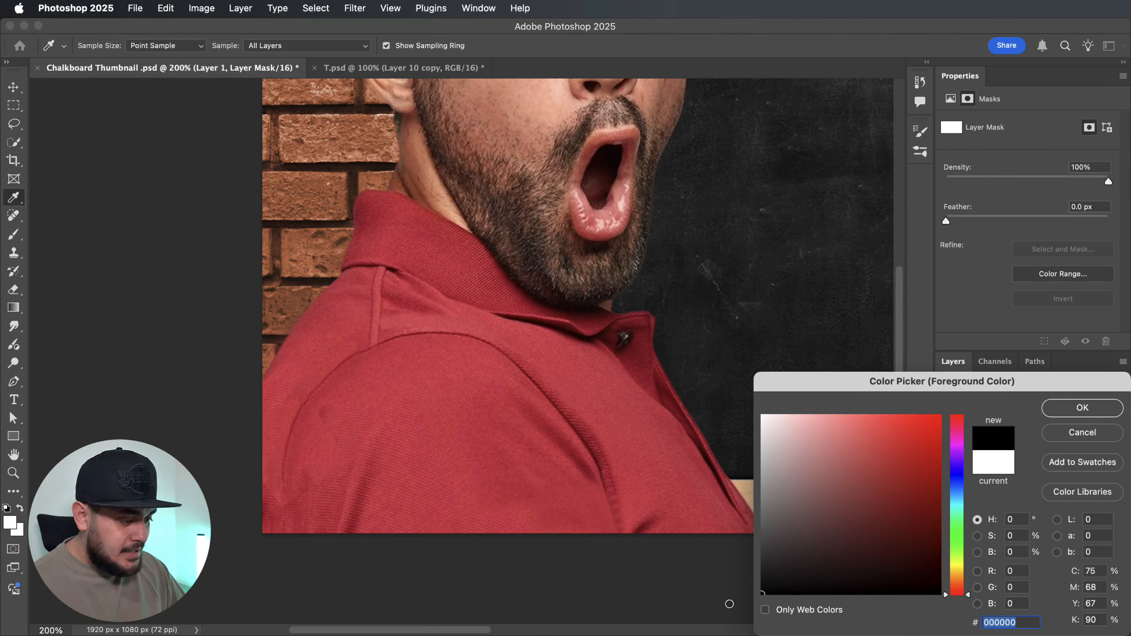
left_click(1114, 407)
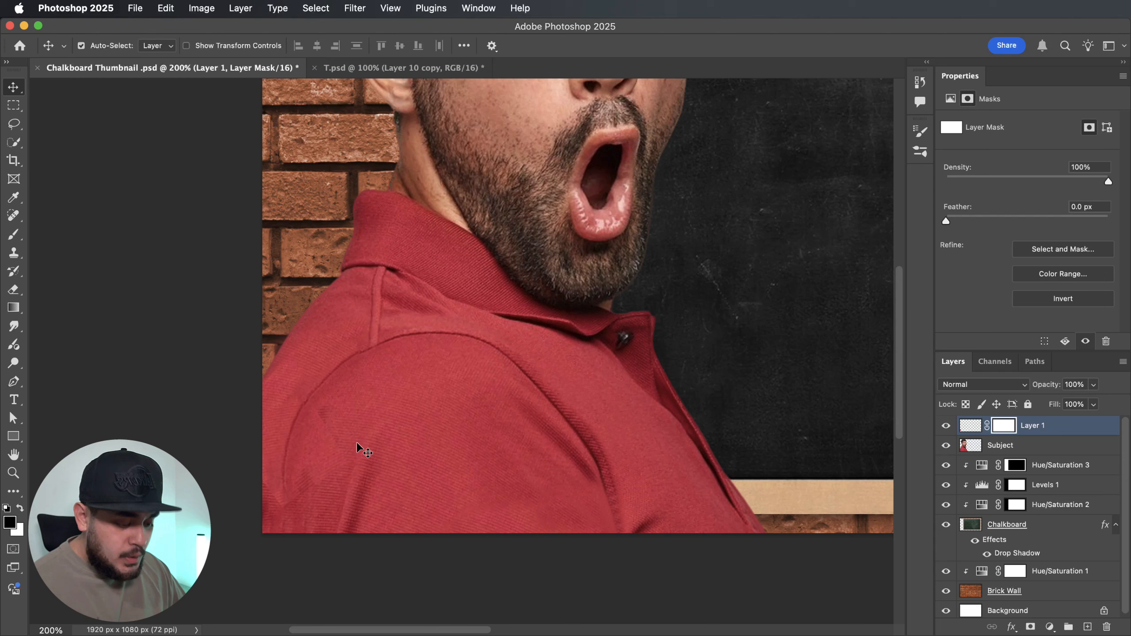
Blend the seam patch's edges into the shirt by painting its mask with a soft round brush, 0% hardness, 80 px
key("b")
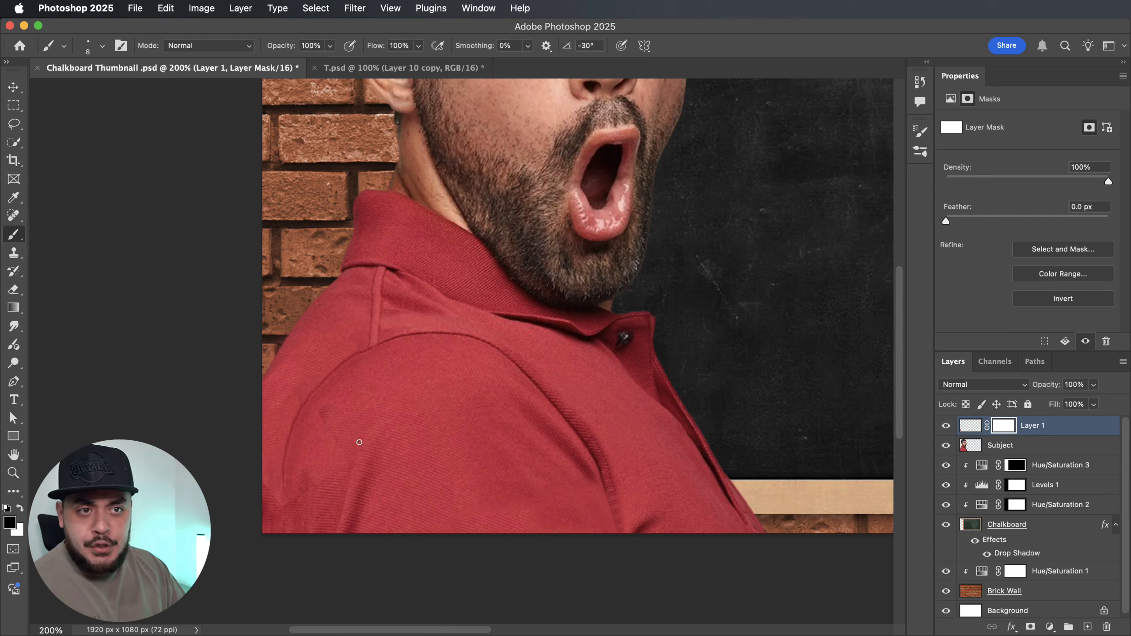
key("bracketright")
key("bracketright")
key("bracketright")
key("bracketright")
key("bracketright")
key("bracketright")
key("bracketright")
key("bracketright")
key("bracketright")
key("bracketright")
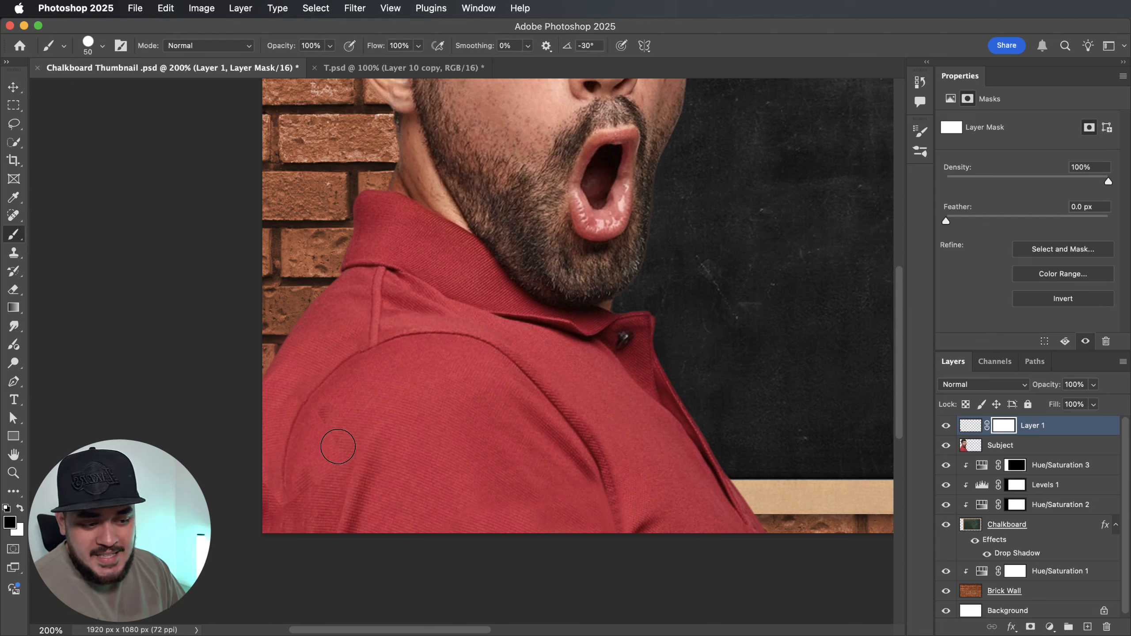
right_click(348, 434)
left_click_drag(446, 313, 348, 308)
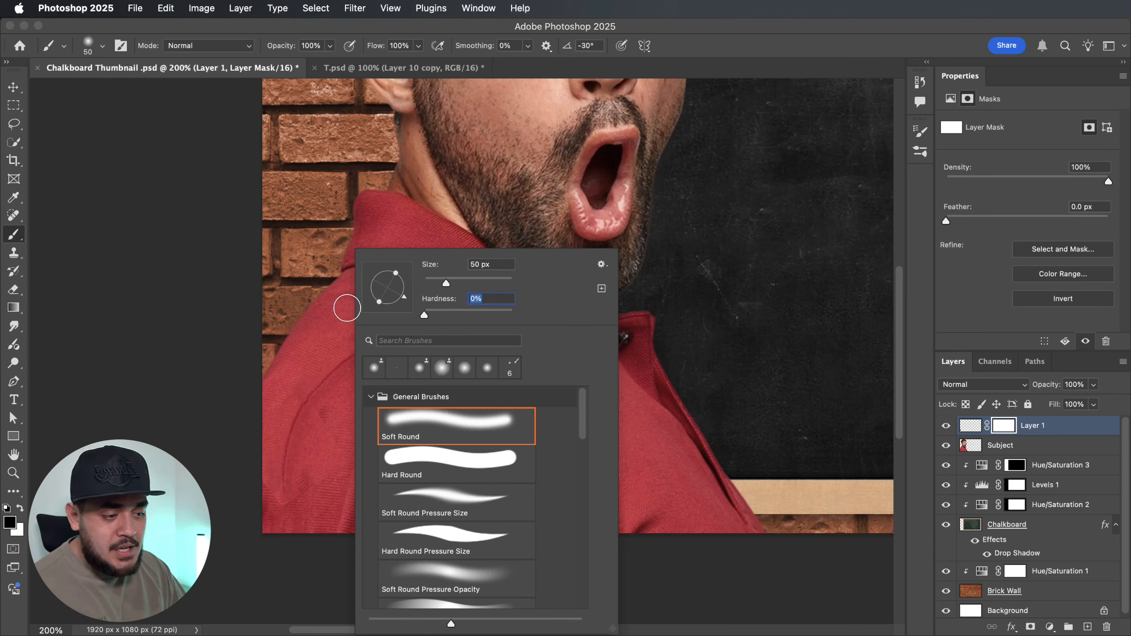
key("Return")
key("bracketright")
key("bracketright")
key("bracketright")
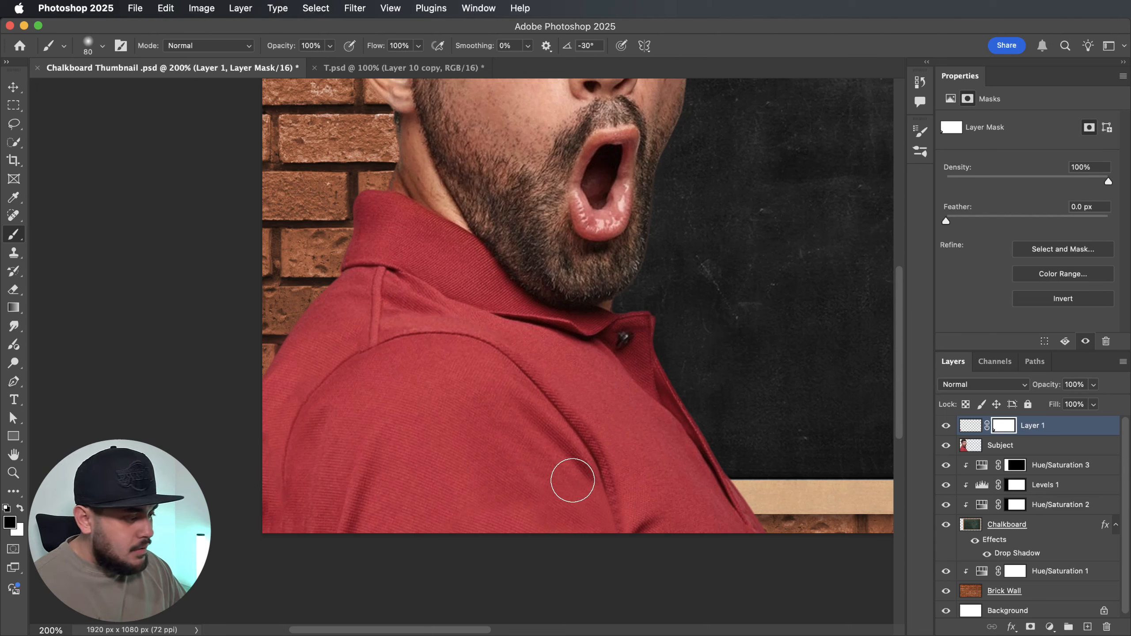
Merge the seam patch with the Subject layer and clean up the lower back seam by cloning with a 50 px brush
left_click(1038, 449, "shift")
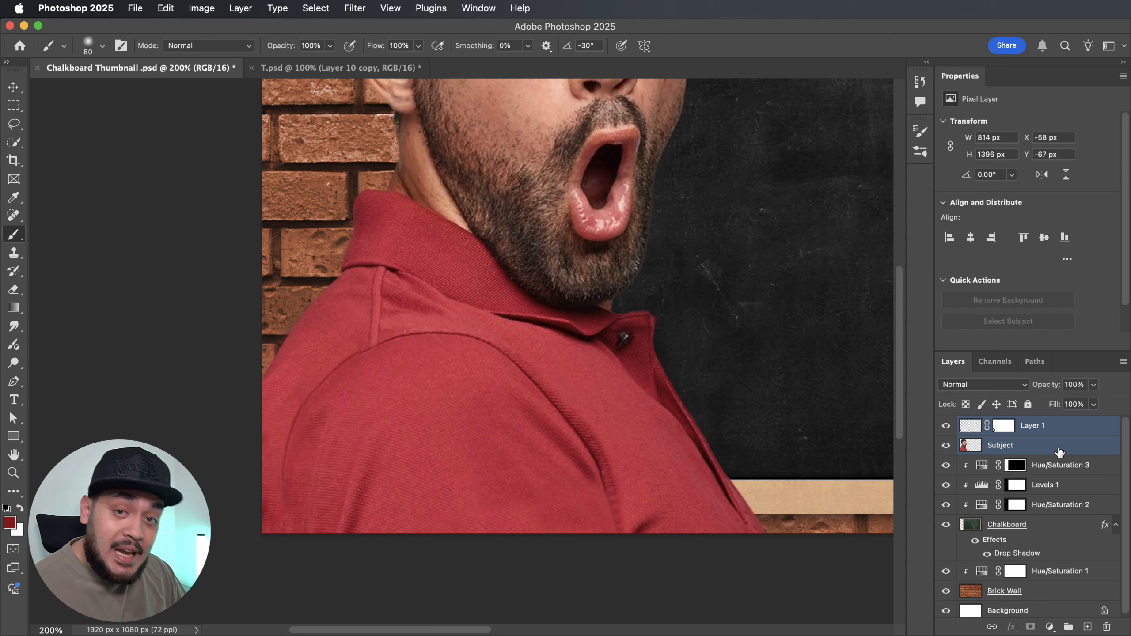
key("super+e")
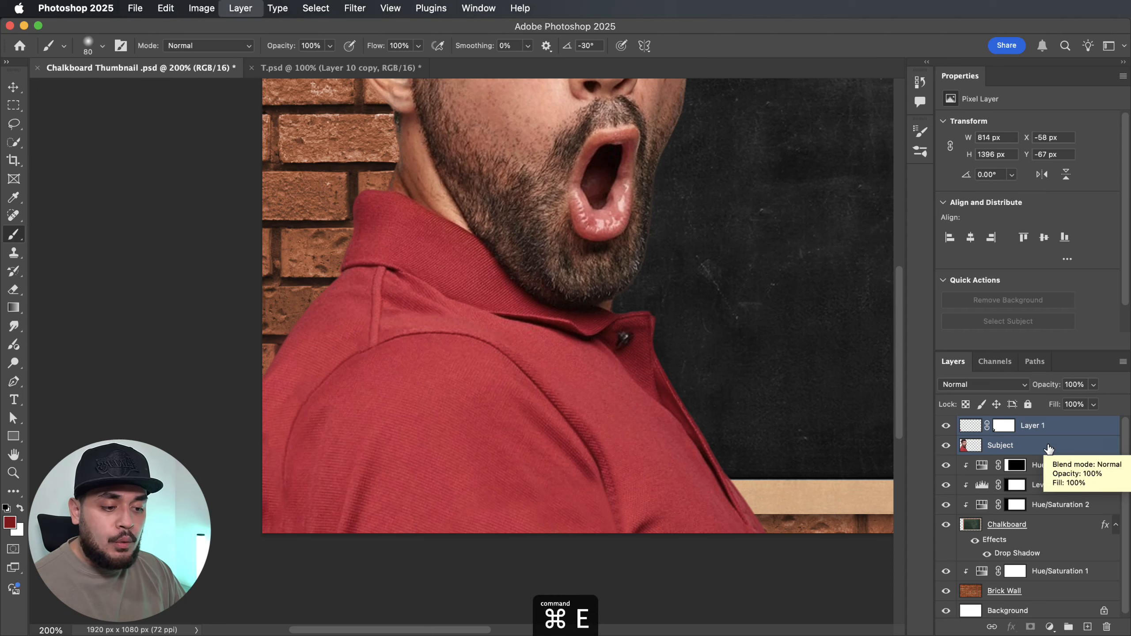
left_click(14, 252)
left_click(84, 251)
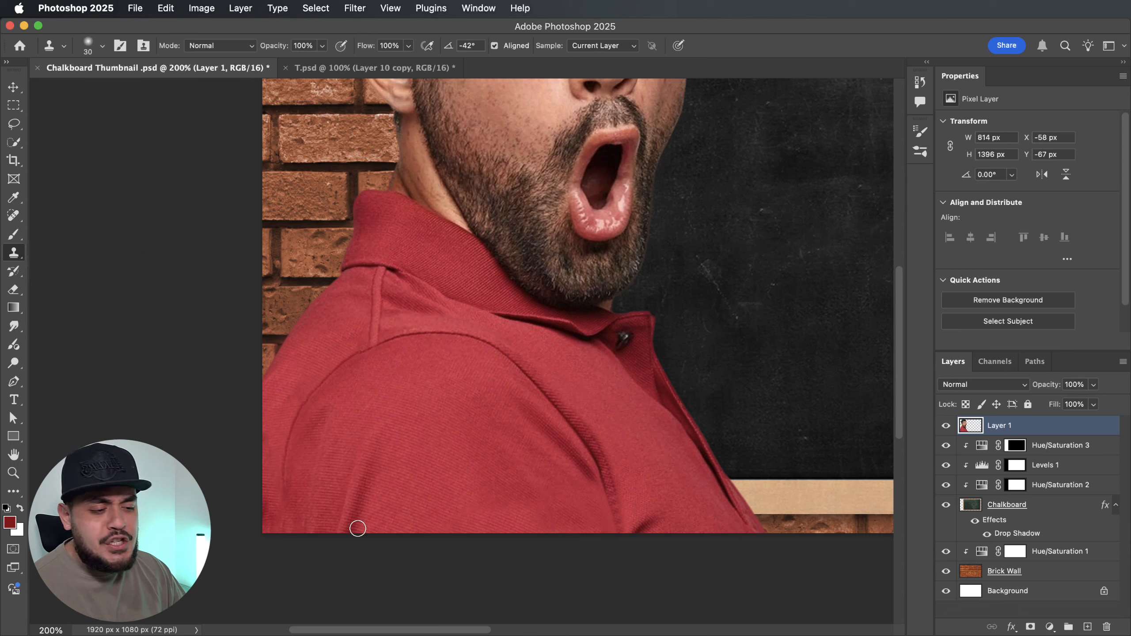
key("bracketright")
key("bracketright")
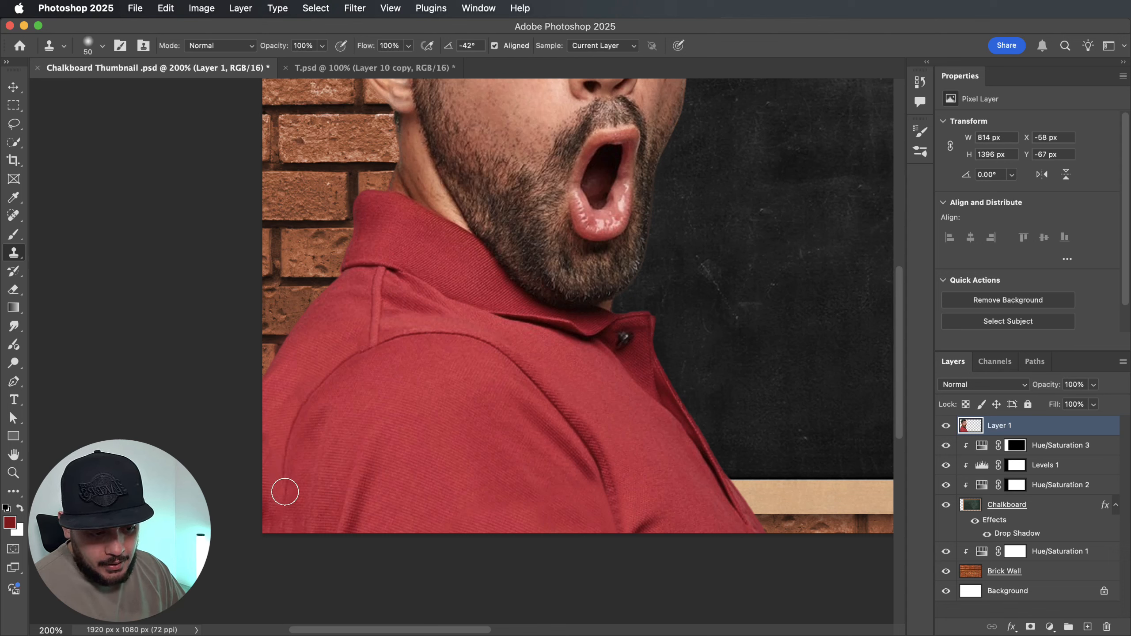
key("v")
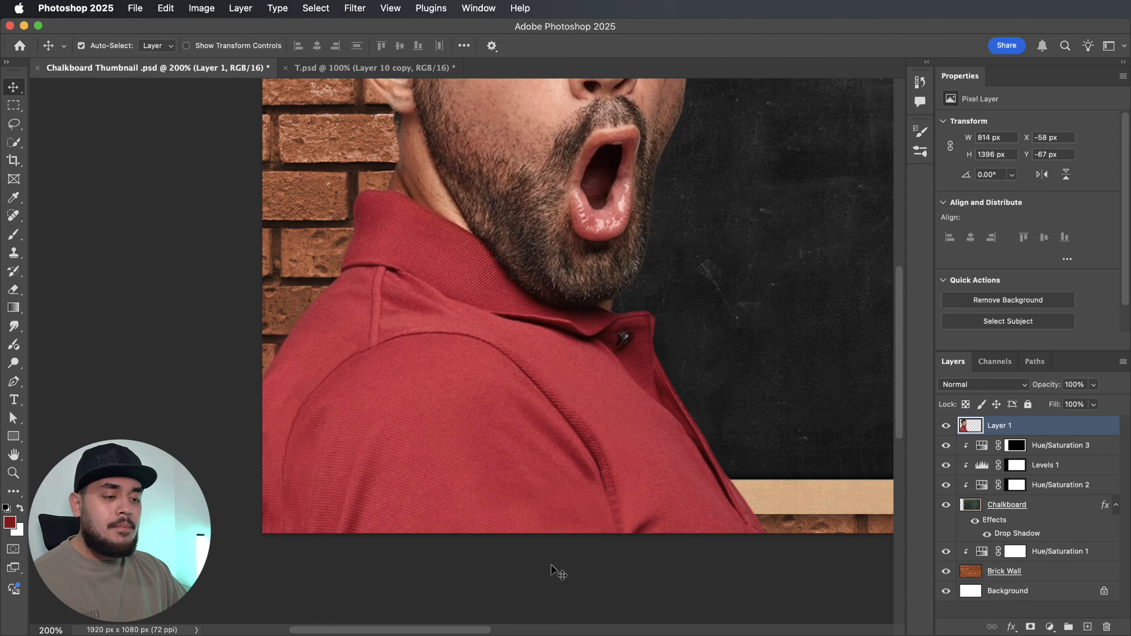
Paint a red mark on the shoulder of the smaller man copy with a 25 px brush
key("super+minus")
key("super+minus")
key("super+minus")
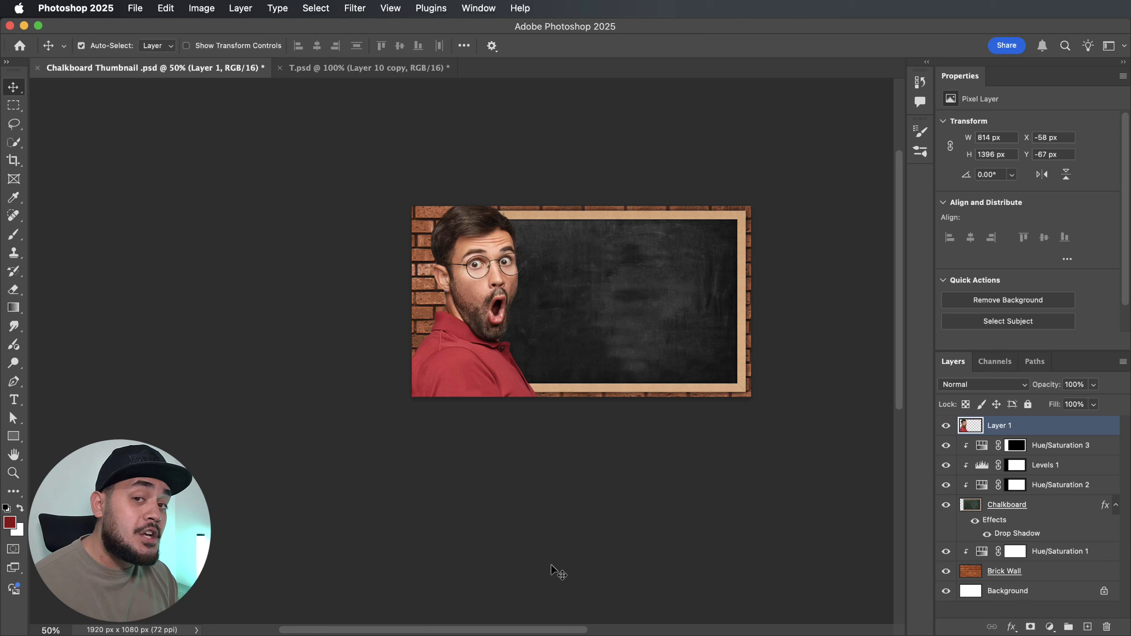
key("super+plus")
key("super+plus")
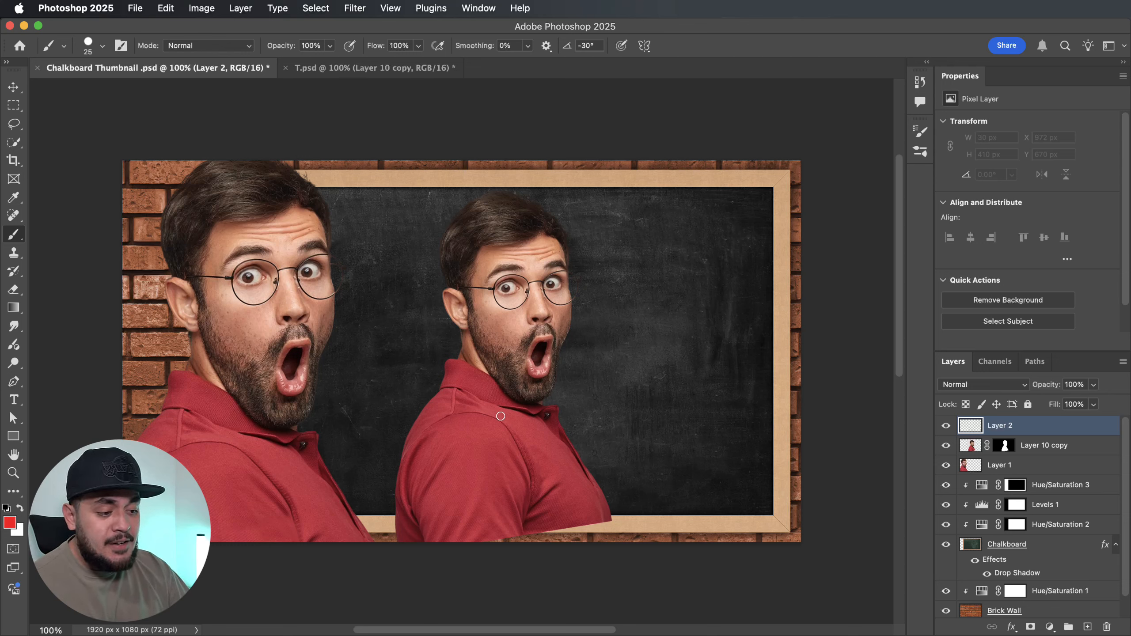
left_click(470, 414)
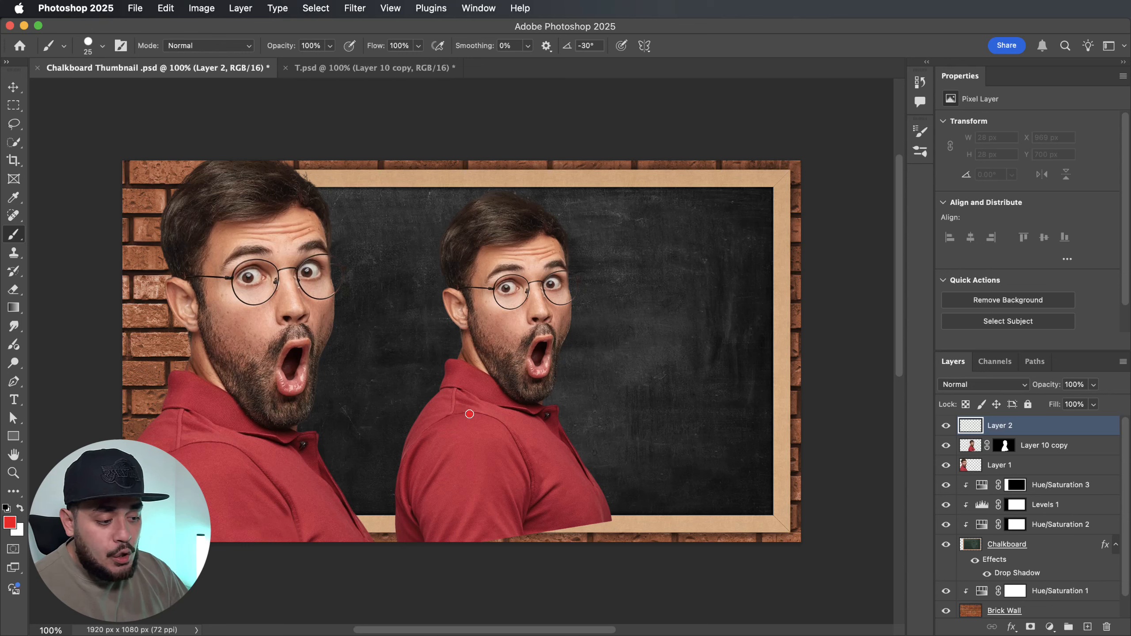
left_click_drag(470, 414, 470, 593)
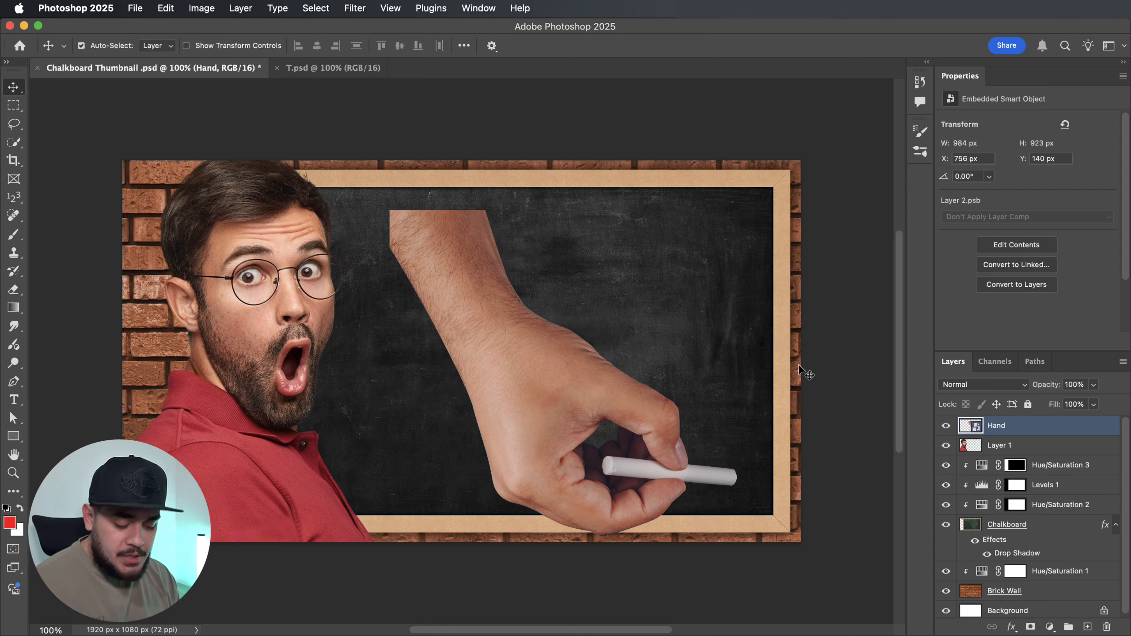
Free-transform the Hand layer, rotating it to about -109° so the chalk points upward, and move it over the chalkboard
key("super+t")
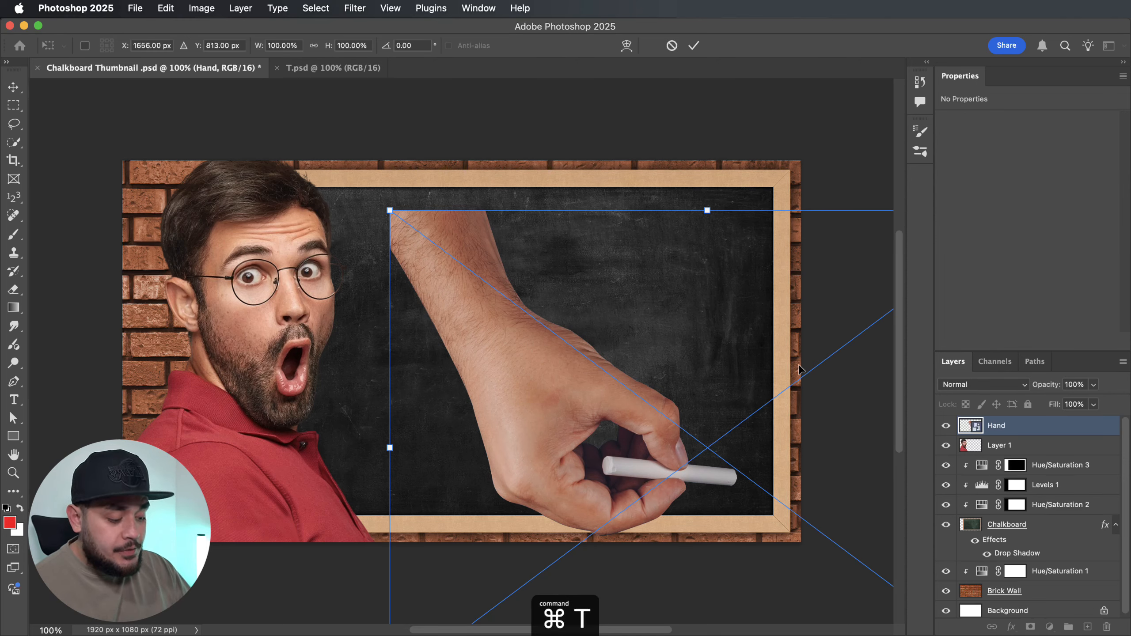
key("super+minus")
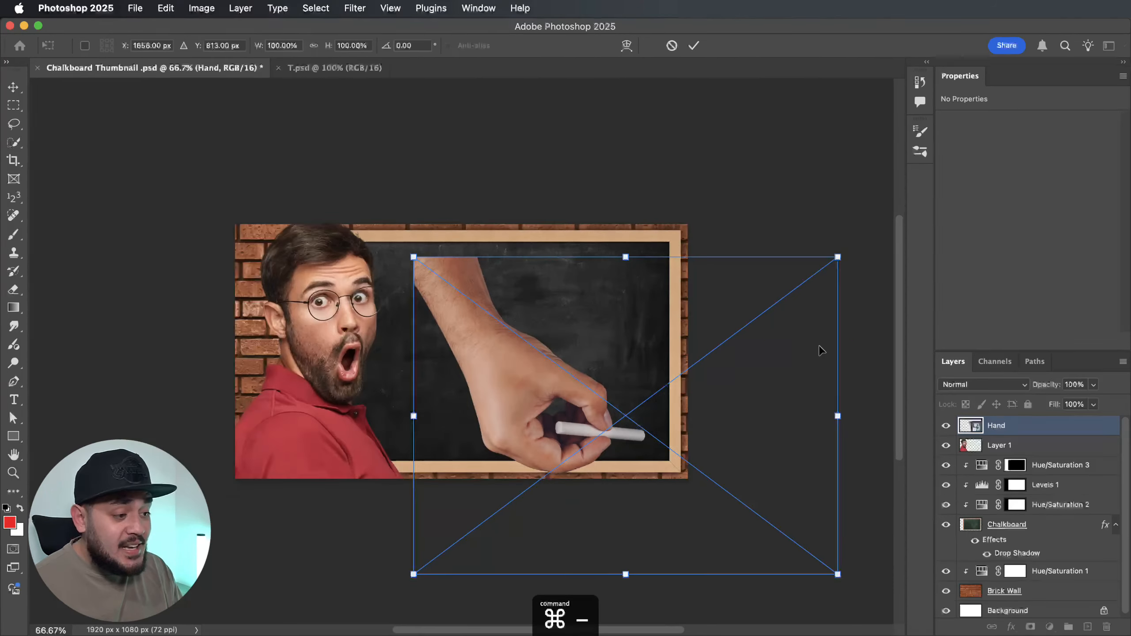
left_click_drag(854, 253, 503, 243)
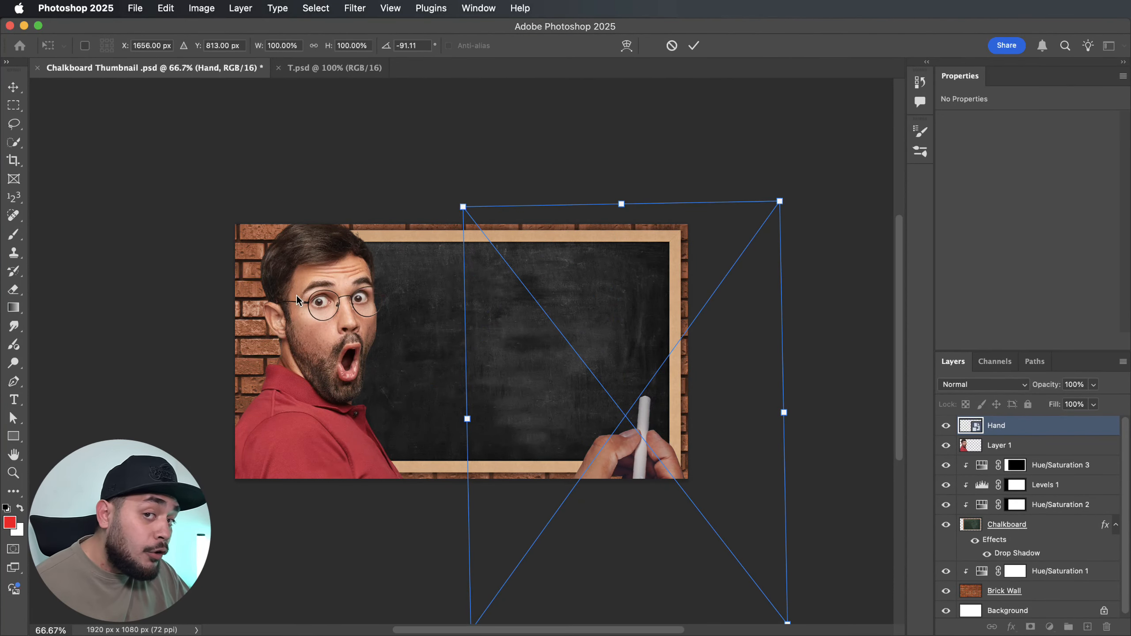
left_click_drag(623, 457, 547, 369)
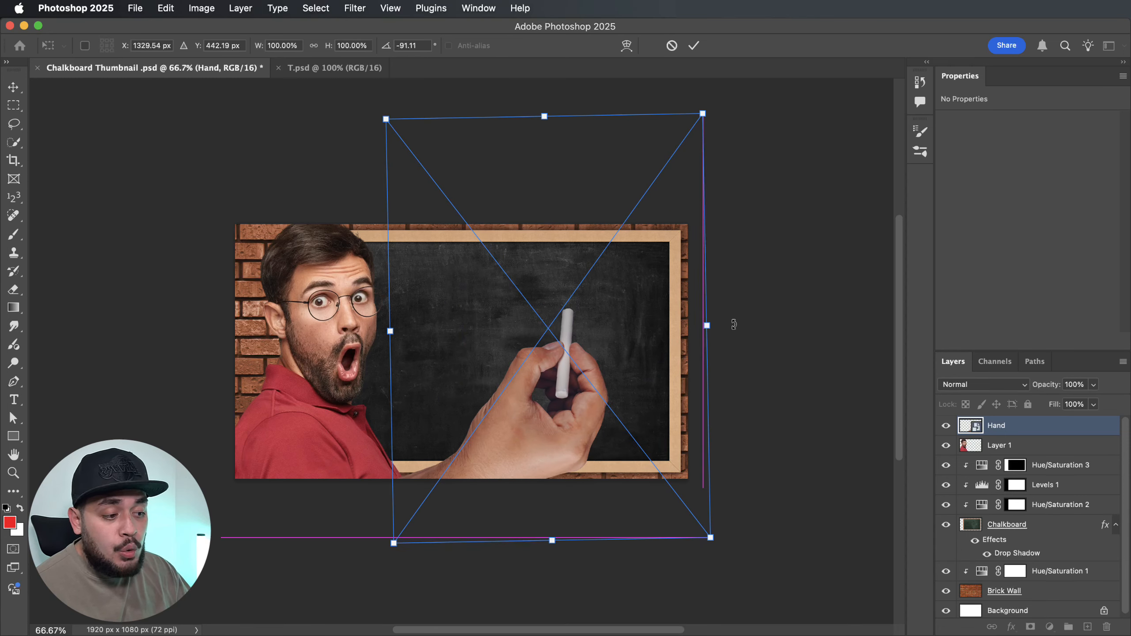
left_click_drag(737, 94, 647, 87)
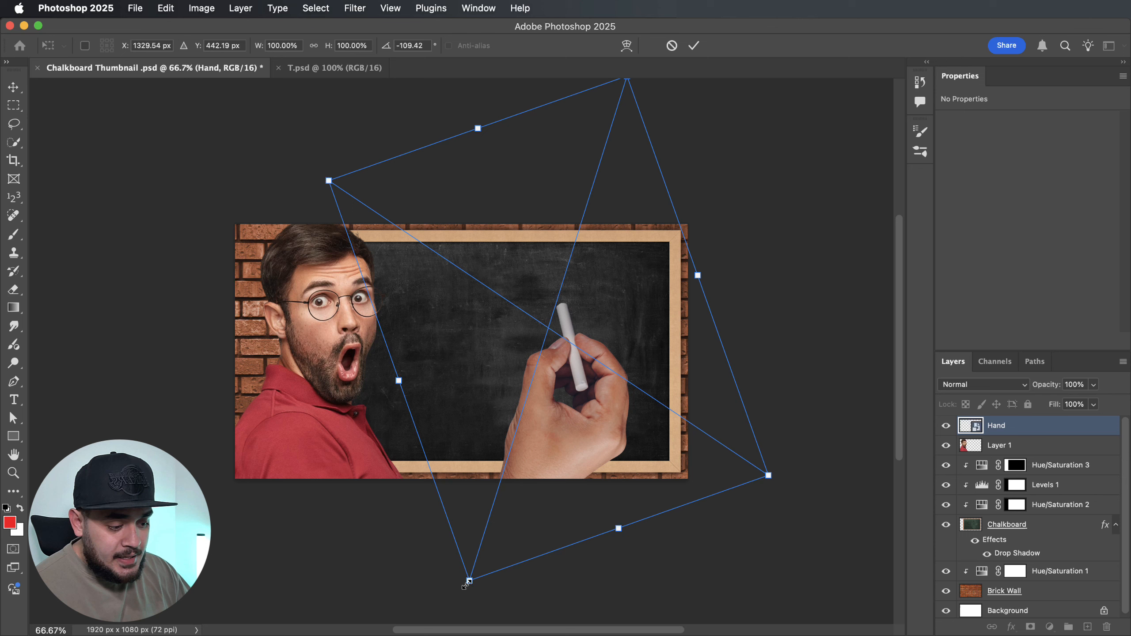
Scale the hand down to about 64%, rotate it to about -116°, and place it at the chalkboard's lower edge beside the man
left_click_drag(469, 580, 482, 503)
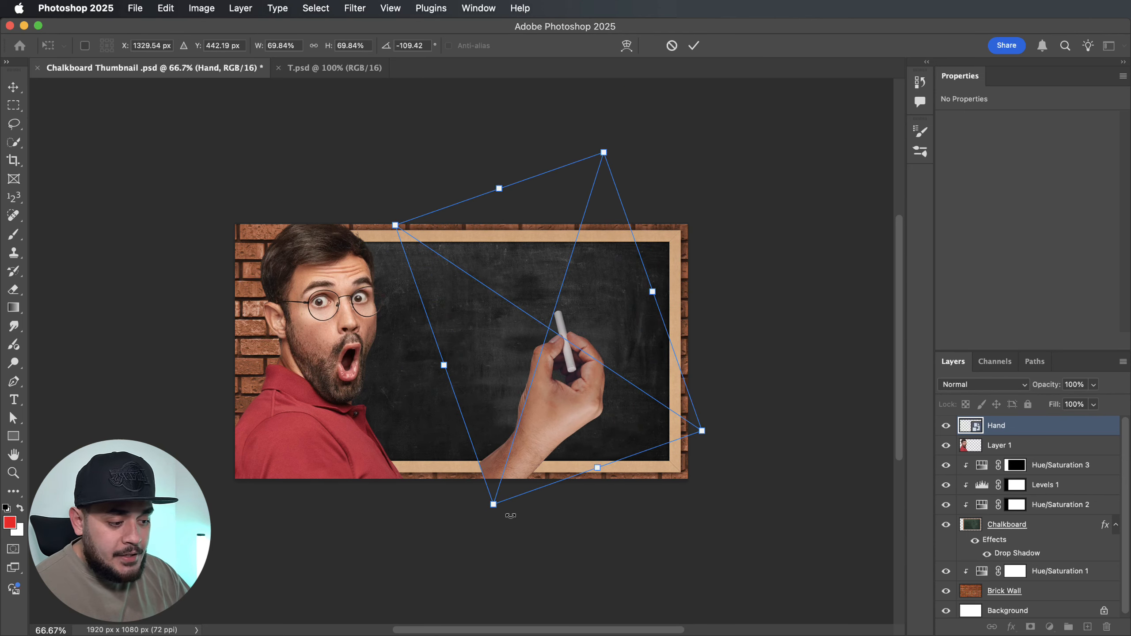
left_click_drag(499, 464, 492, 485)
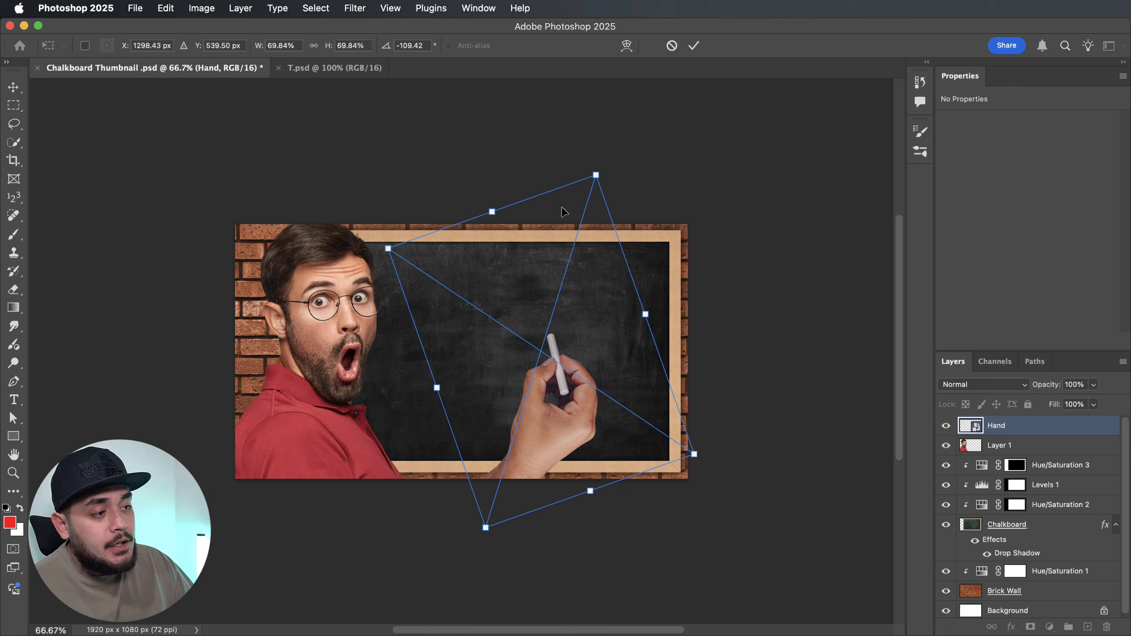
left_click_drag(596, 174, 587, 205)
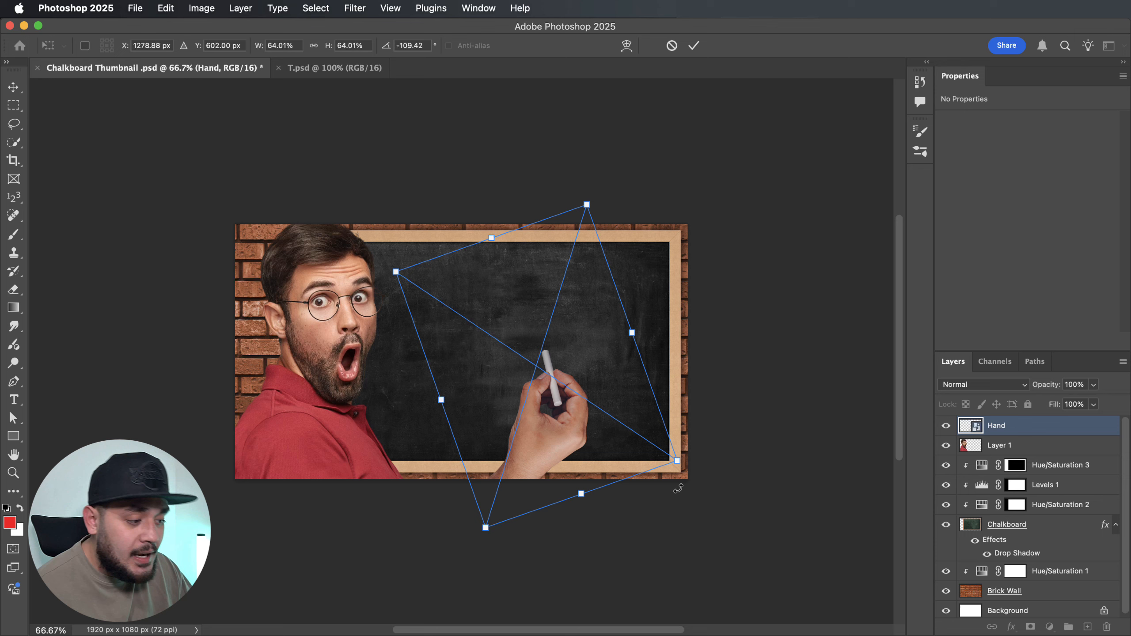
left_click_drag(700, 479, 713, 456)
left_click_drag(609, 456, 585, 444)
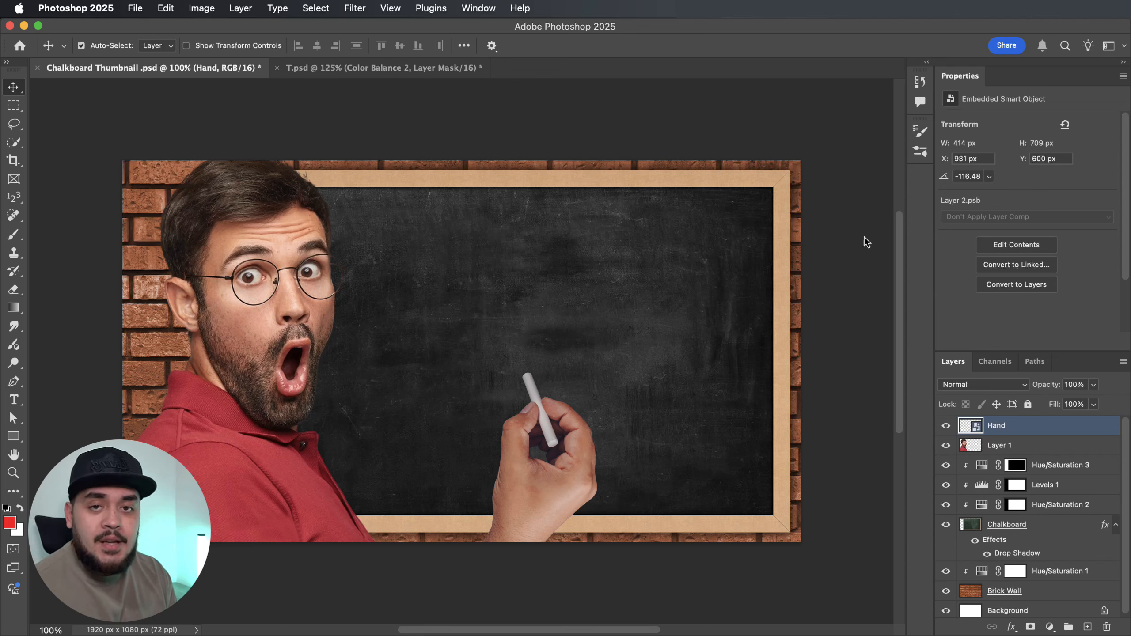
Reset the foreground and background colors to default and rename the man's layer as Subject
key("d")
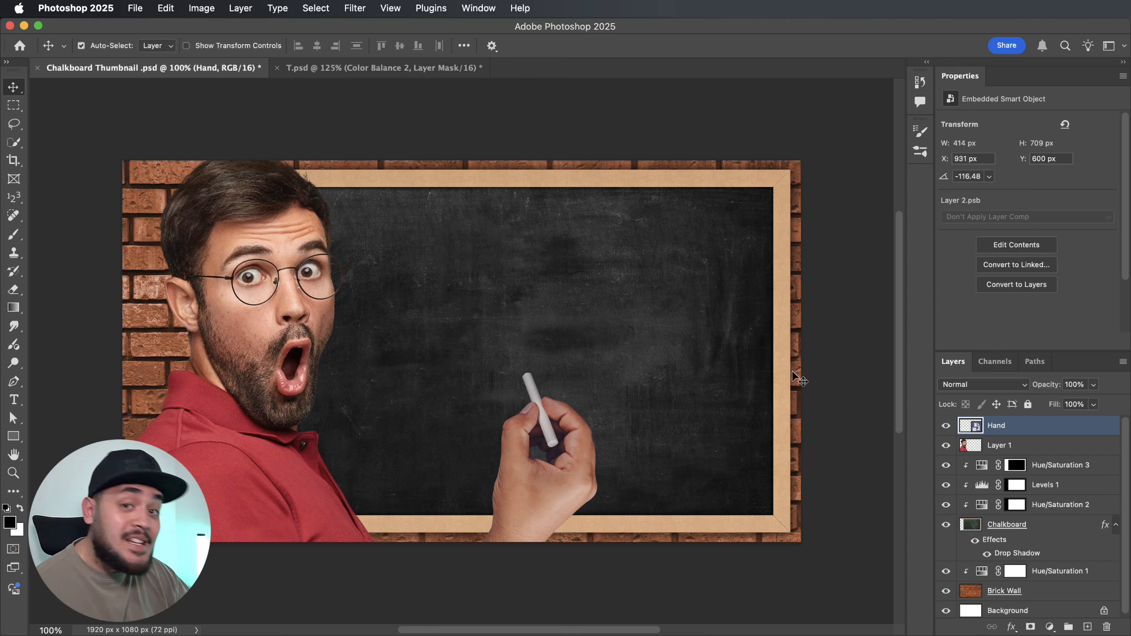
left_click(1000, 445, "shift")
double_click(1001, 446)
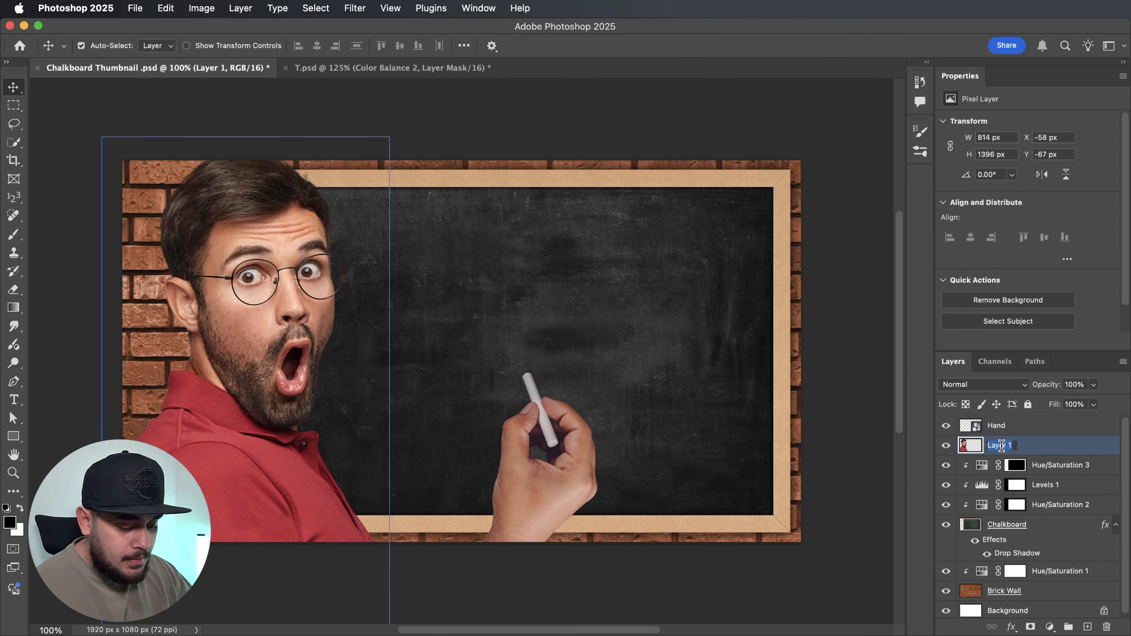
type("Subject")
key("Return")
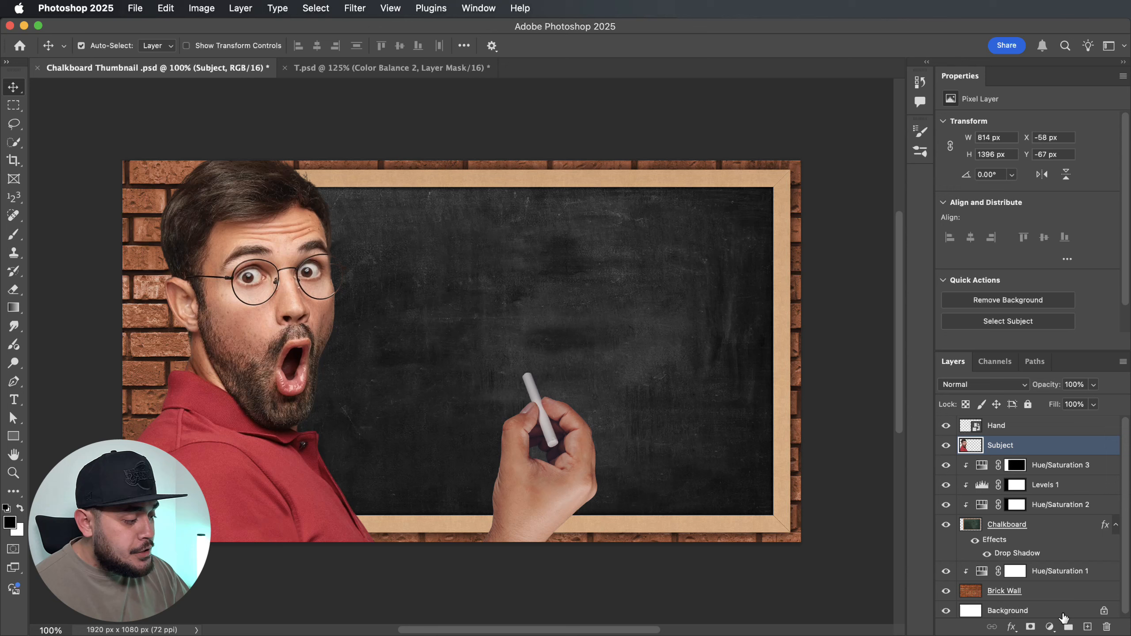
Add a Curves adjustment layer above Subject, duplicate it, and clip both Curves layers to Subject
left_click(1050, 627)
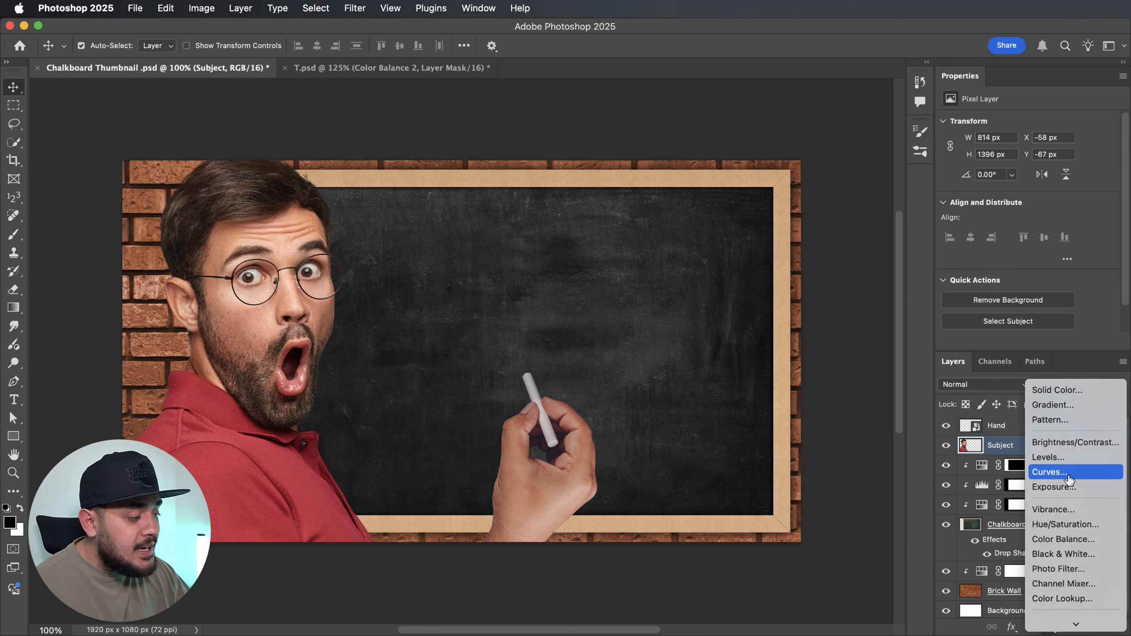
left_click(1068, 474)
key("super+j")
left_click(1069, 481)
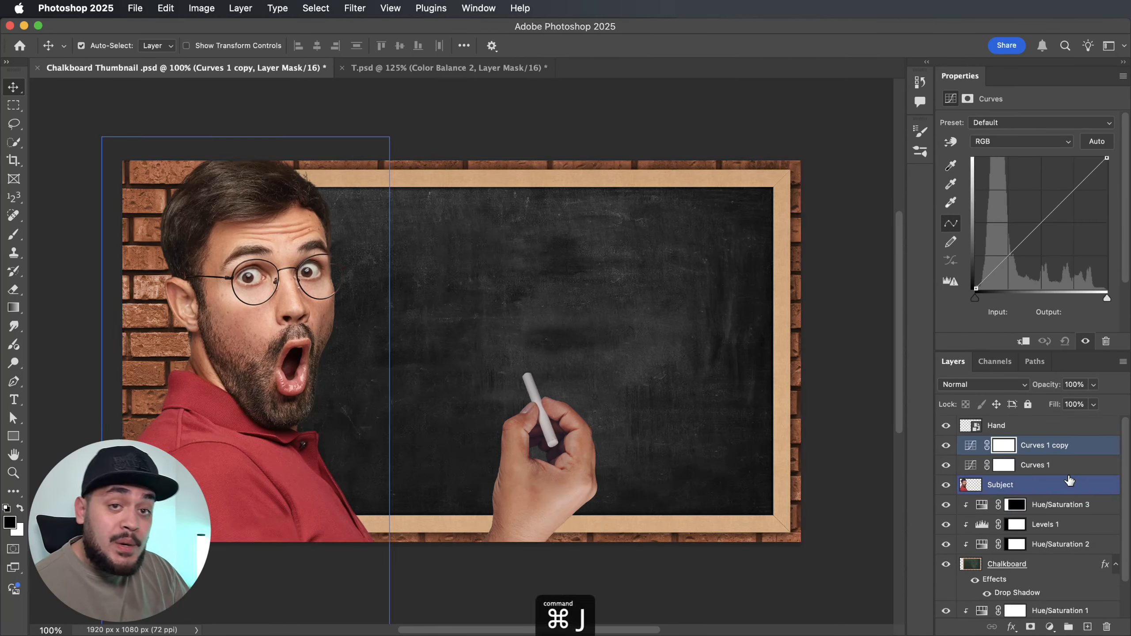
left_click(968, 474, "alt")
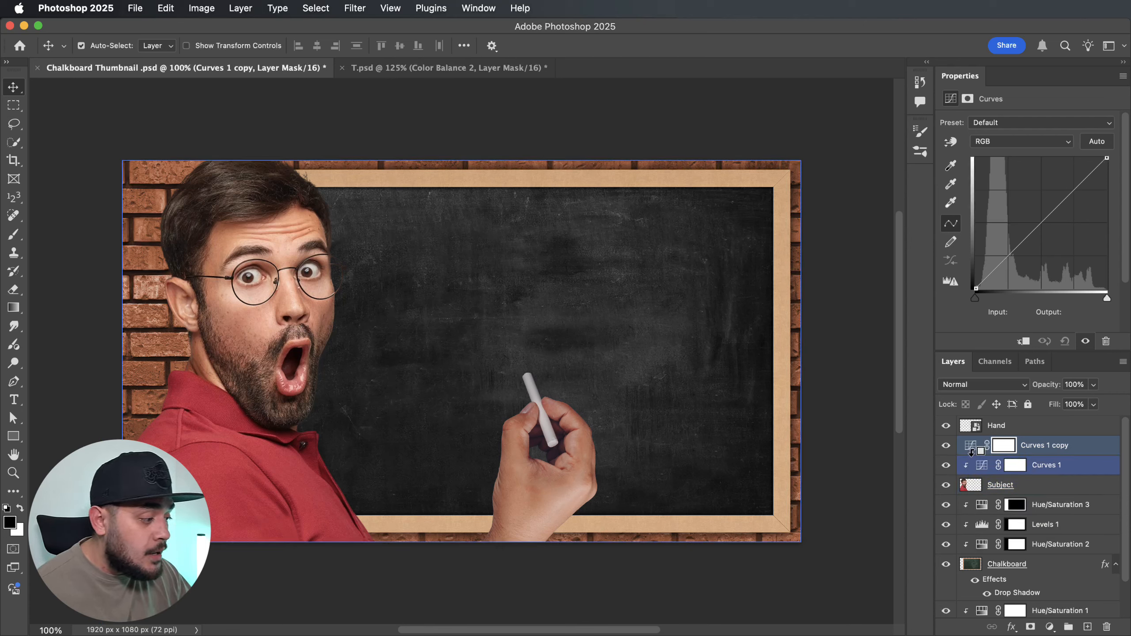
left_click(971, 453, "alt")
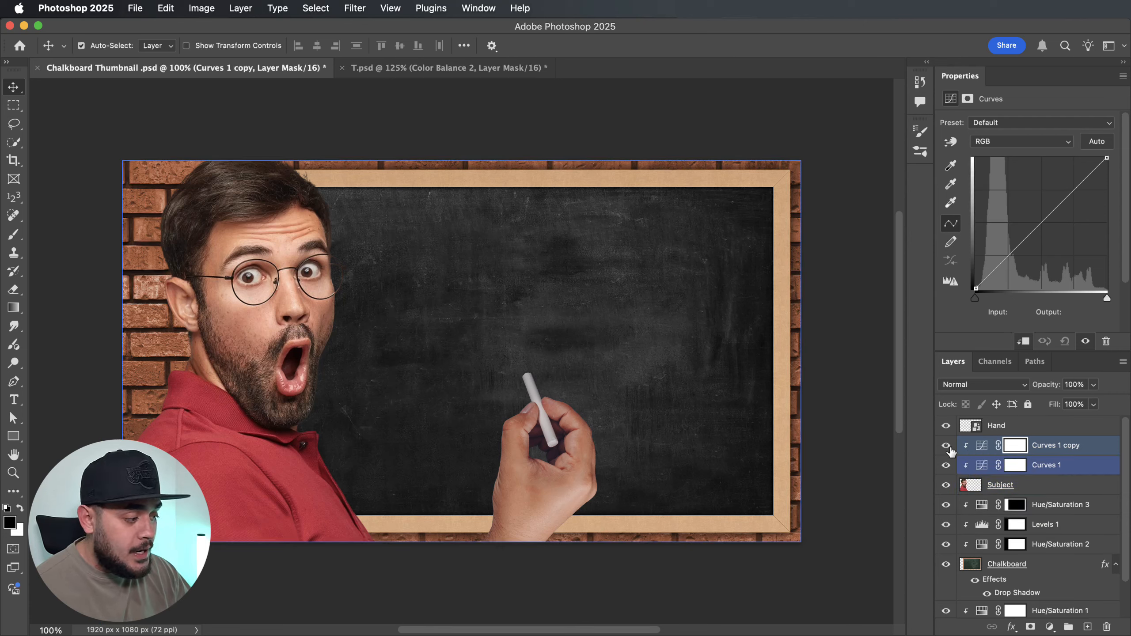
Rename the lower Curves layer as Highlights and the upper one as Shadows
left_click(1042, 465)
double_click(1043, 465)
type("Hig")
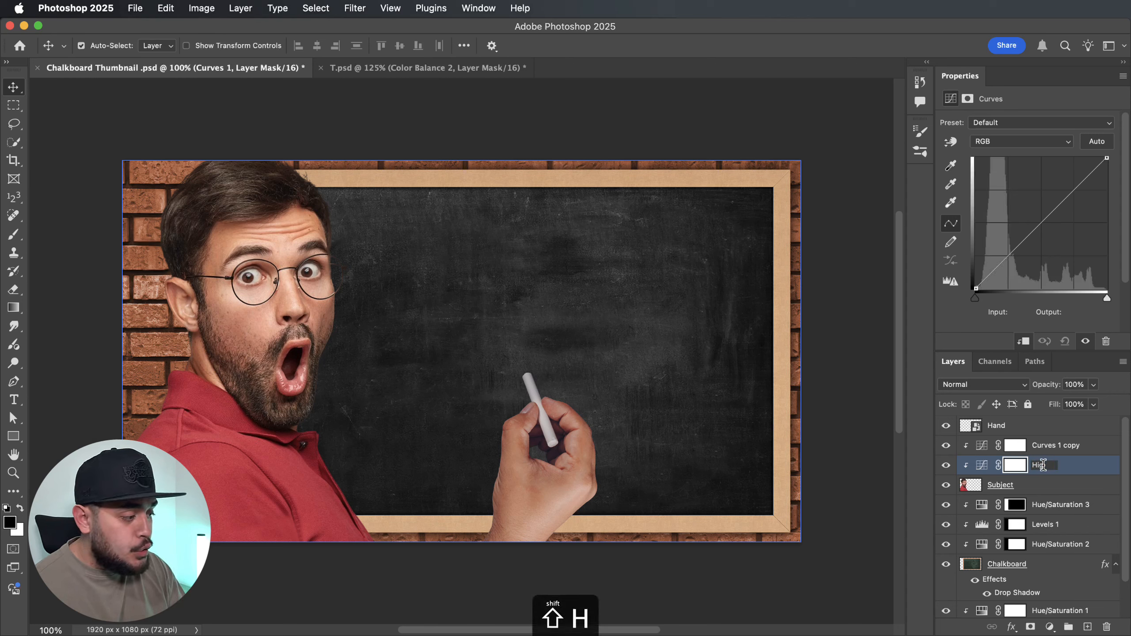
type("hlights")
key("Return")
left_click(1063, 446)
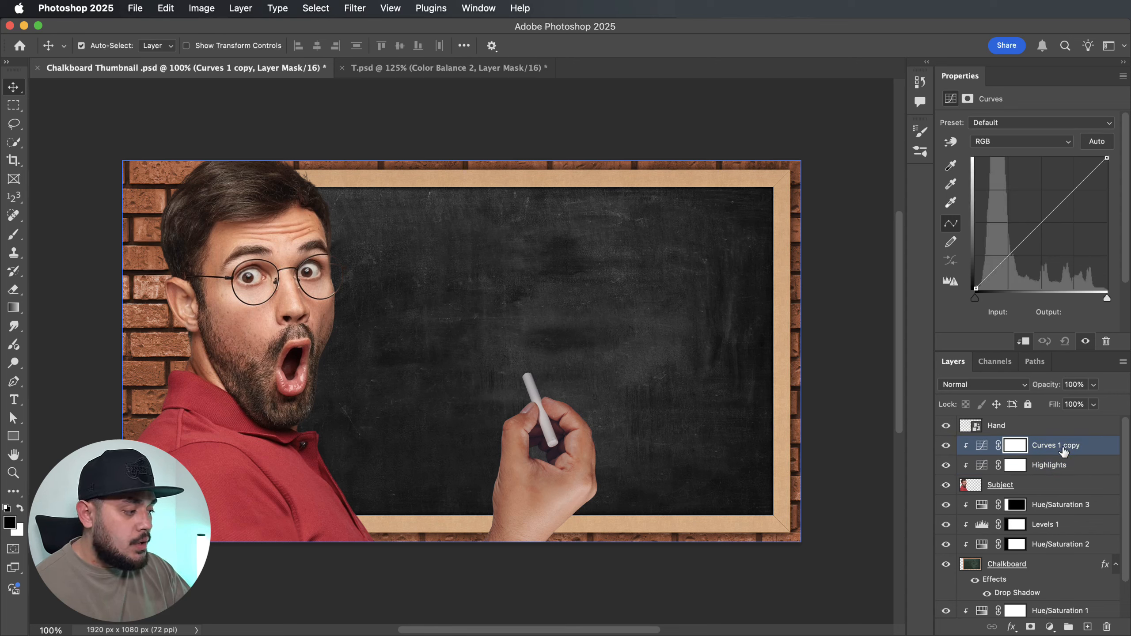
double_click(1063, 445)
type("Shadows")
key("Return")
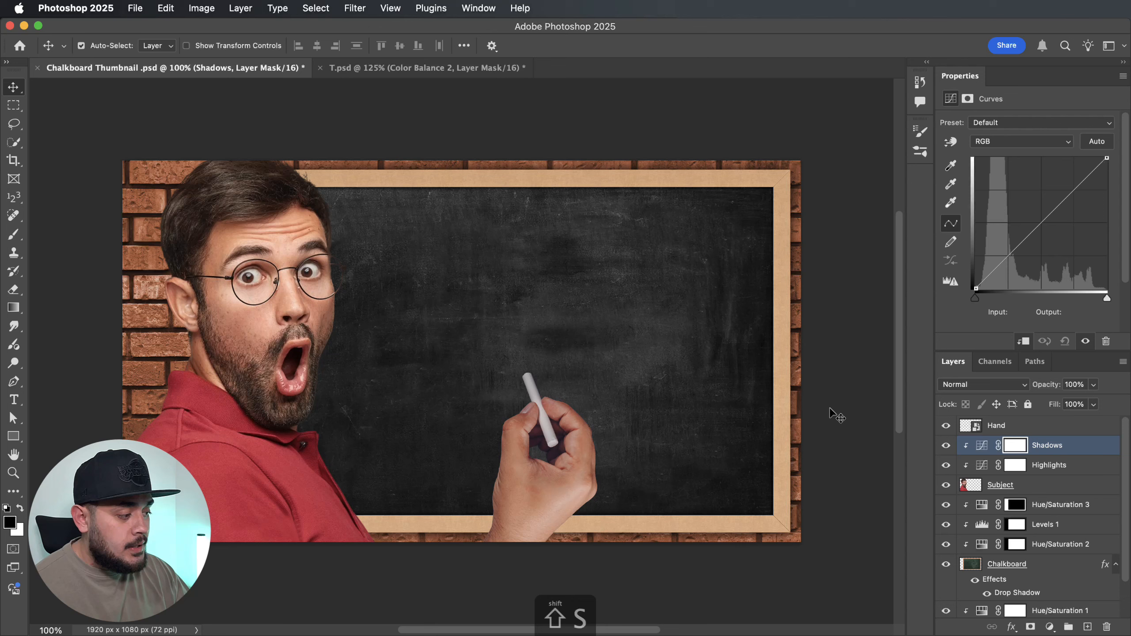
Brighten the midtones in the Highlights curve and pull the Shadows curve down to about input 144, output 94
left_click(989, 468)
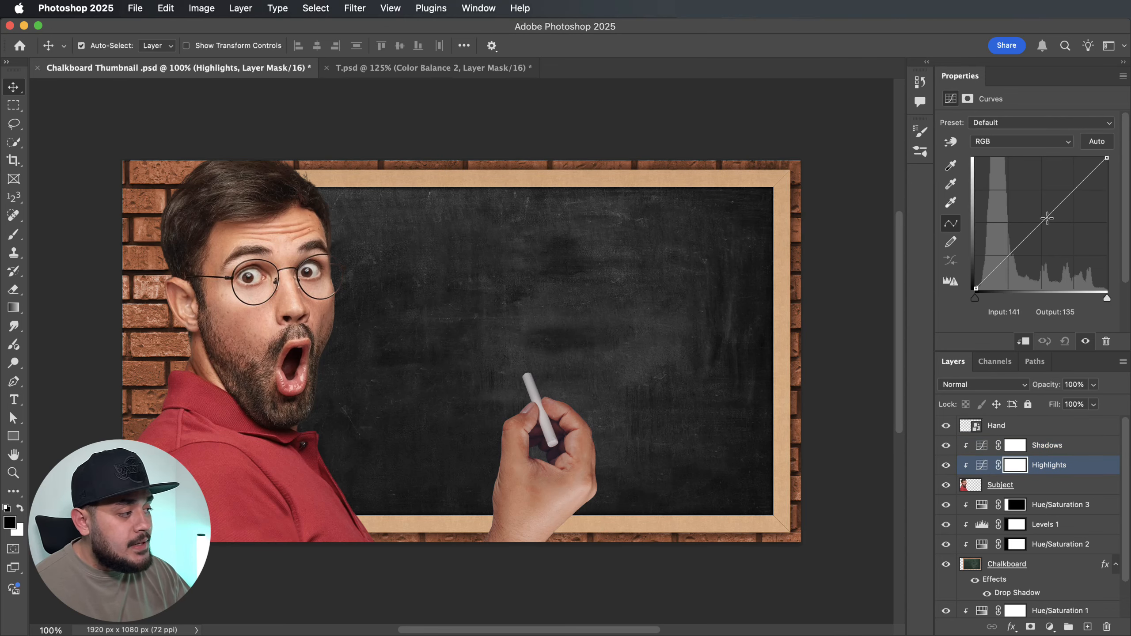
mouse_move(1041, 224)
left_mouse_down()
mouse_move(1042, 183)
mouse_move(1050, 241)
left_mouse_up()
left_click(1047, 445)
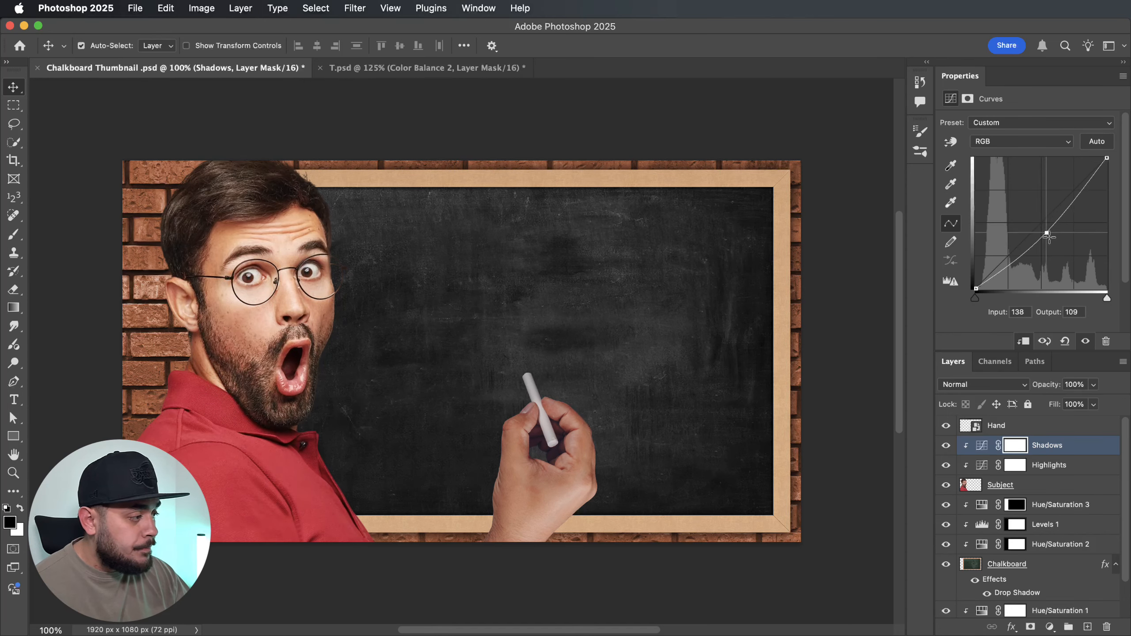
Invert the layer masks of both the Highlights and Shadows curves to black
left_click(1018, 468, "shift")
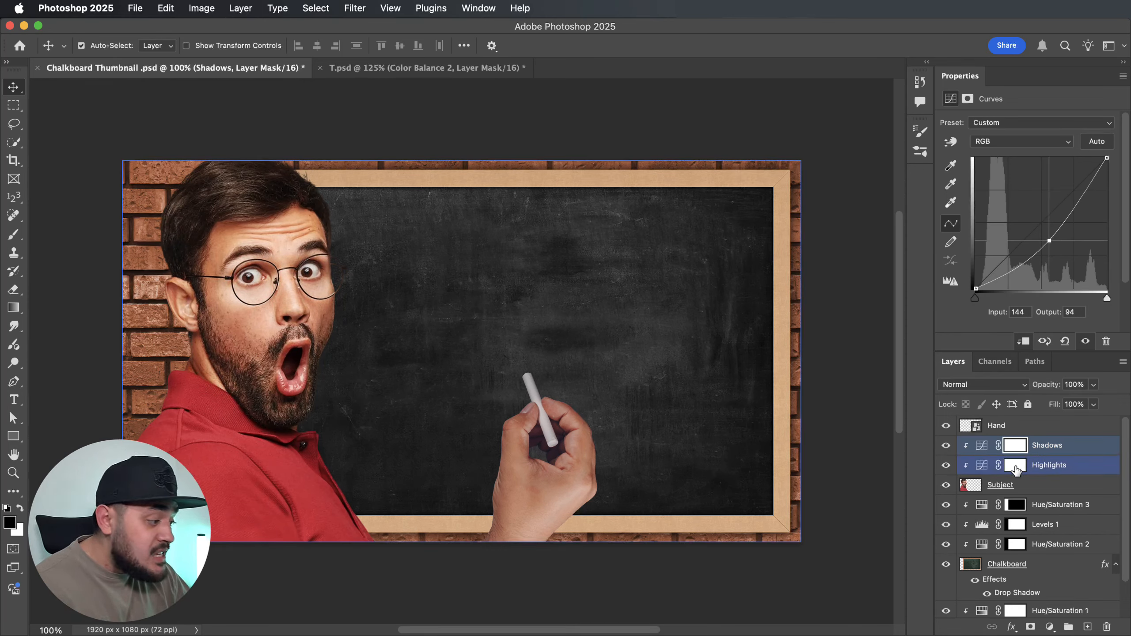
left_click(1016, 466)
key("ctrl+i")
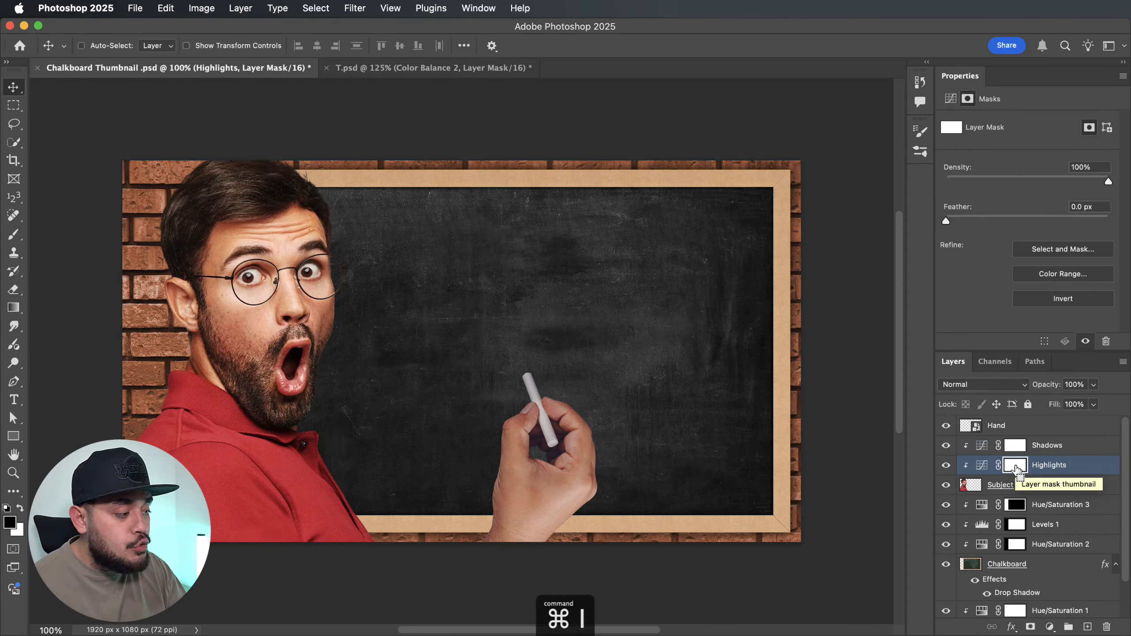
left_click(1018, 449)
key("ctrl+i")
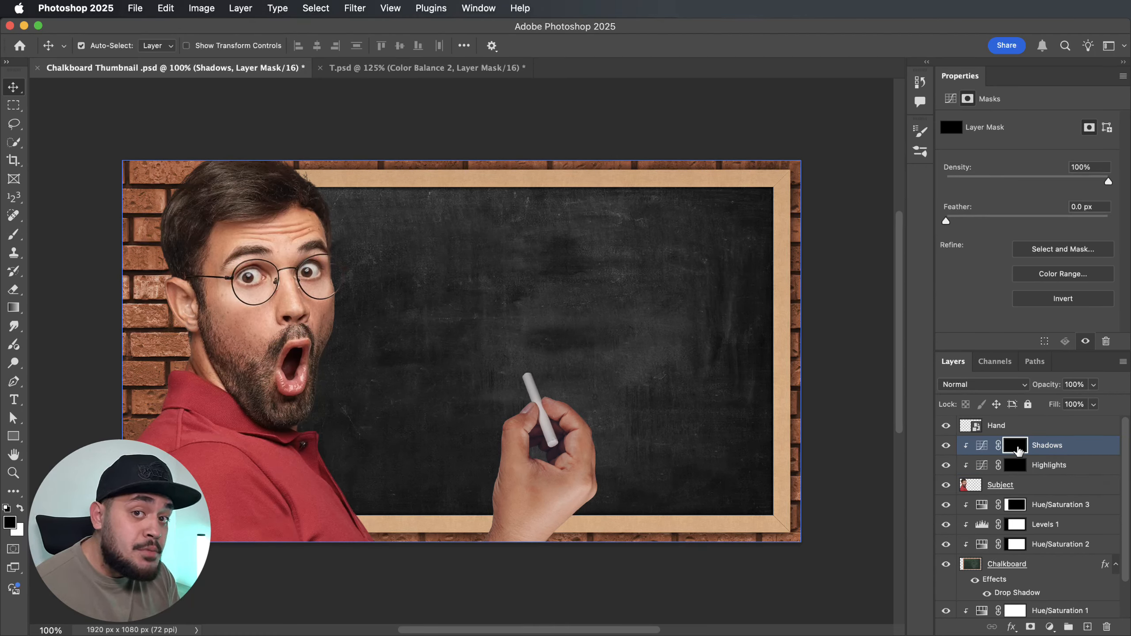
Target the Highlights mask with the Brush tool, setting its flow to 5% and its size to 90 px
key("x")
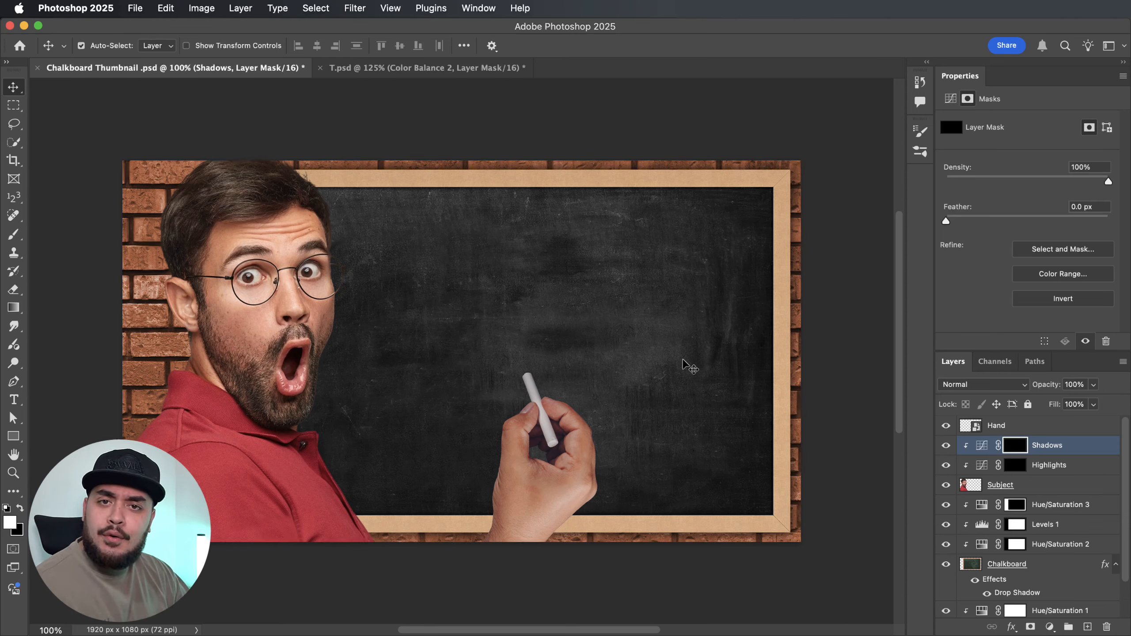
left_click(1011, 469)
key("b")
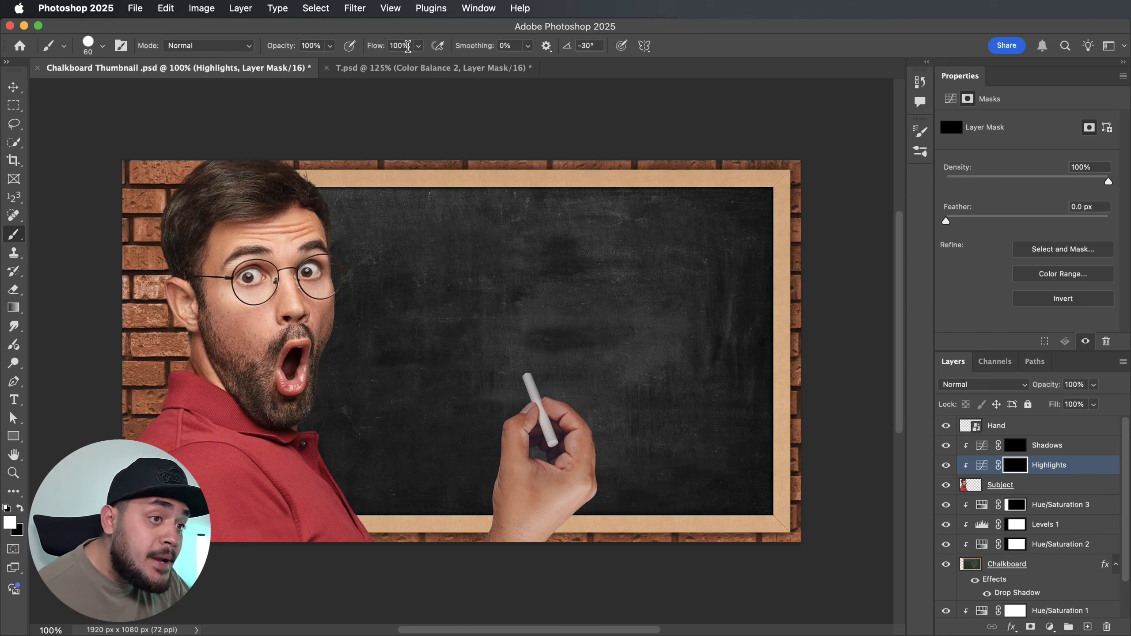
double_click(408, 47)
type("5")
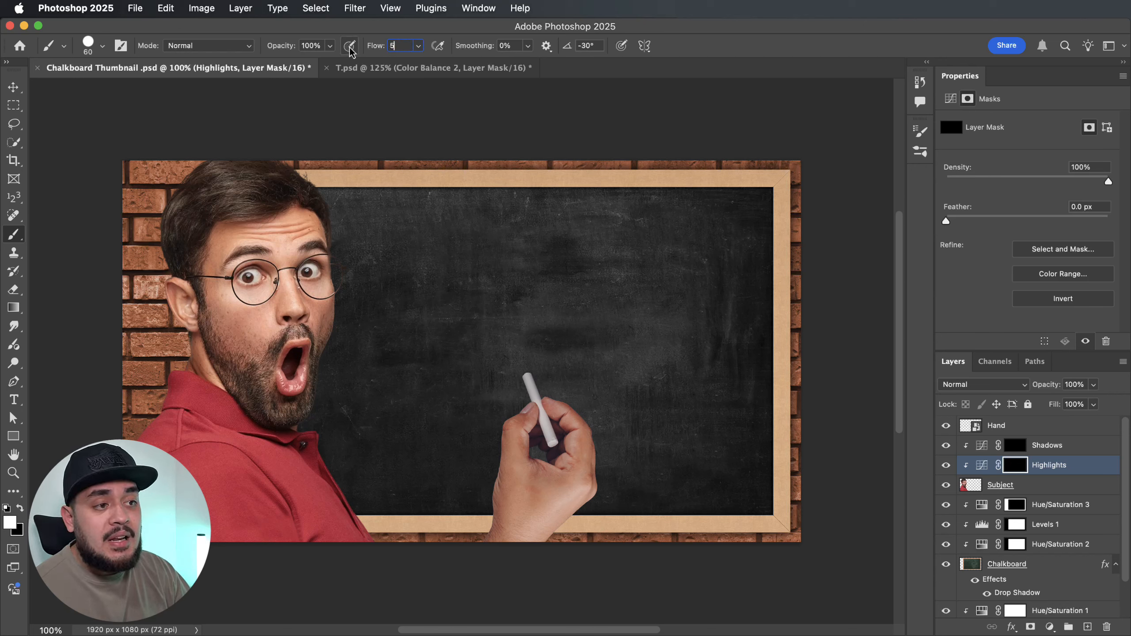
key("Return")
key("bracketright")
key("bracketright")
key("bracketright")
key("x")
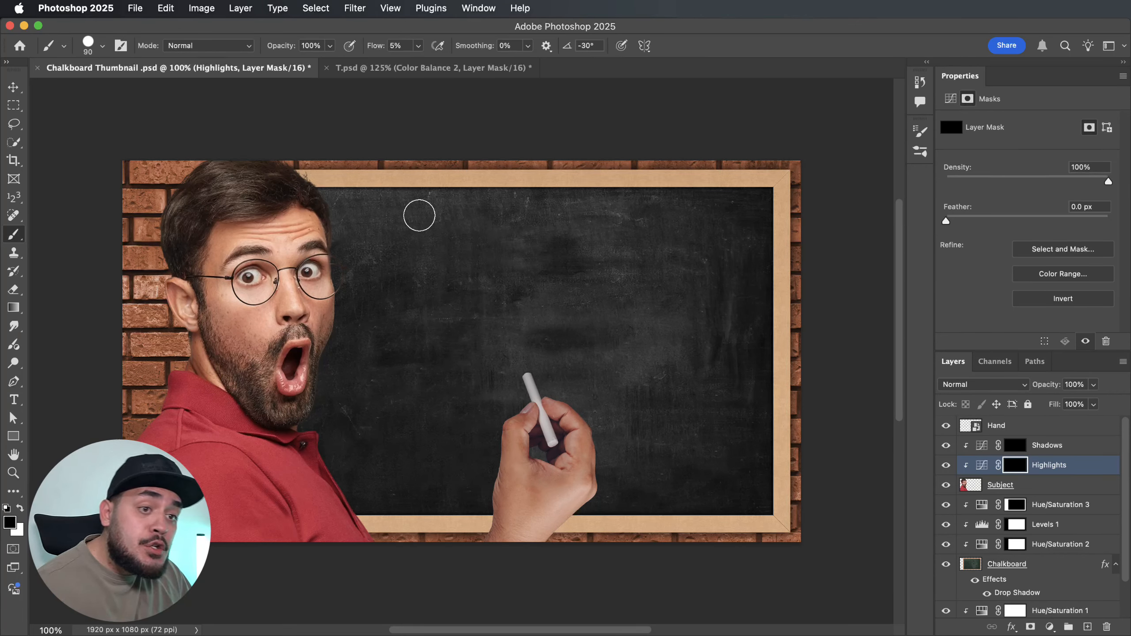
Soften the brush to 0% hardness, reduce it to 70 px, and make white the foreground color
left_click(102, 45)
left_click_drag(169, 122, 79, 125)
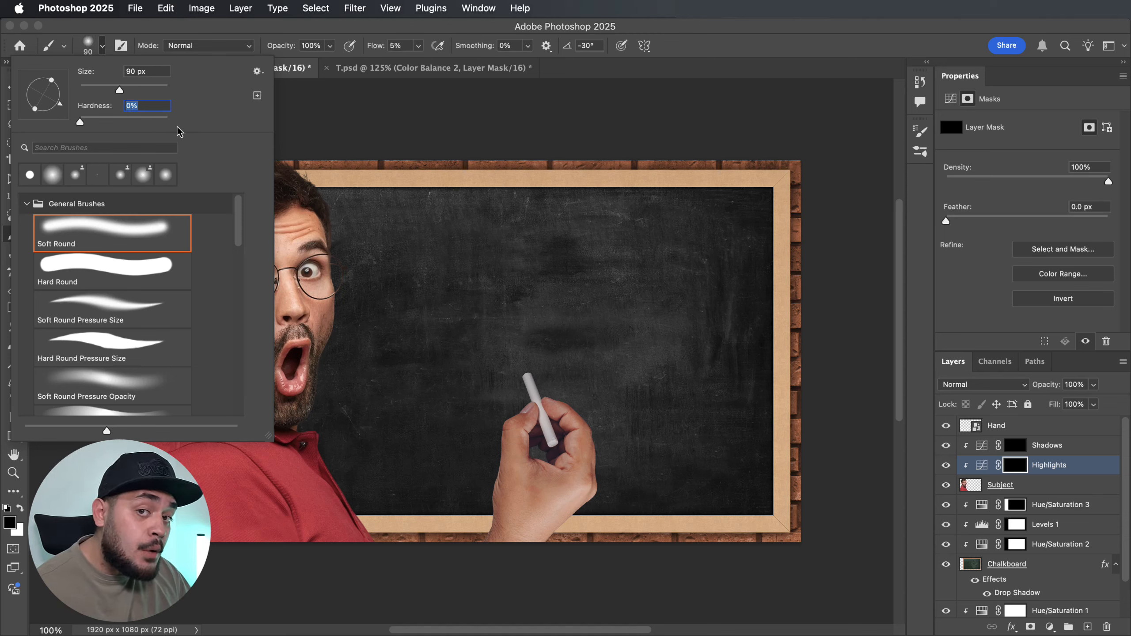
key("Return")
key("bracketleft")
key("bracketleft")
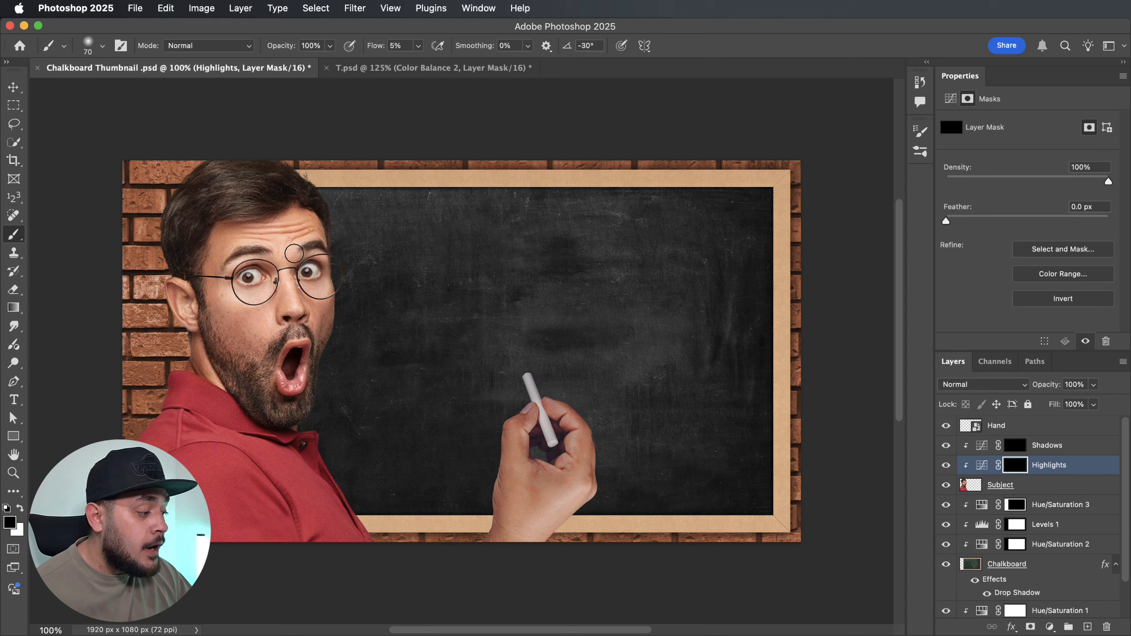
key("x")
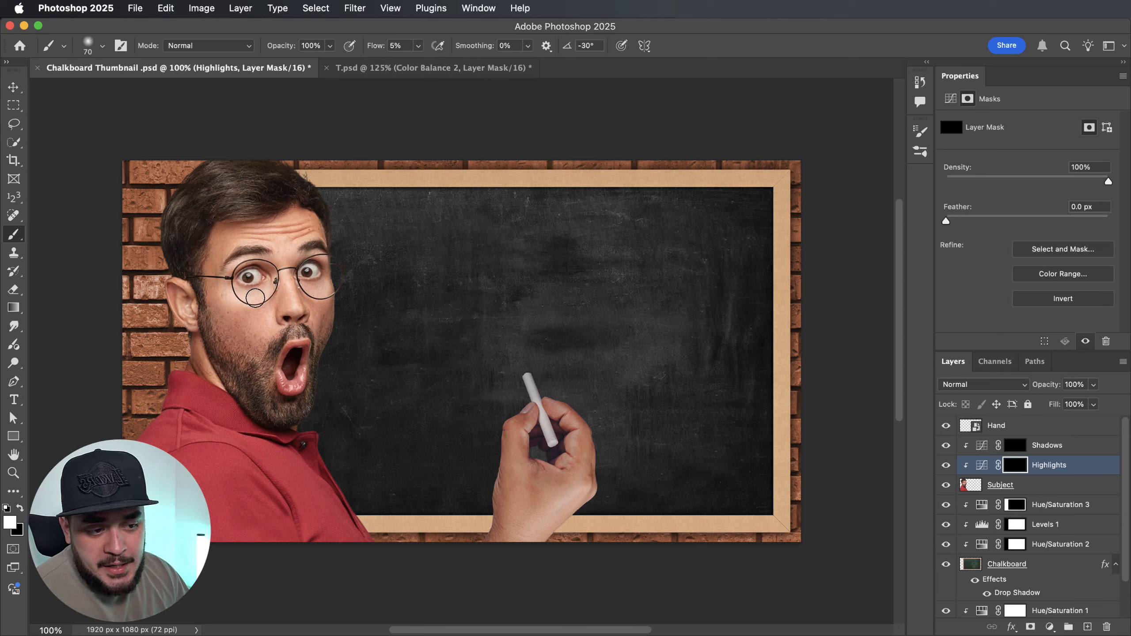
Paint highlights over the man's forehead, nose and under-eye areas on the Highlights mask, trimming the under-eye strokes with black
mouse_move(247, 299)
left_mouse_down()
mouse_move(273, 299)
mouse_move(251, 300)
left_mouse_up()
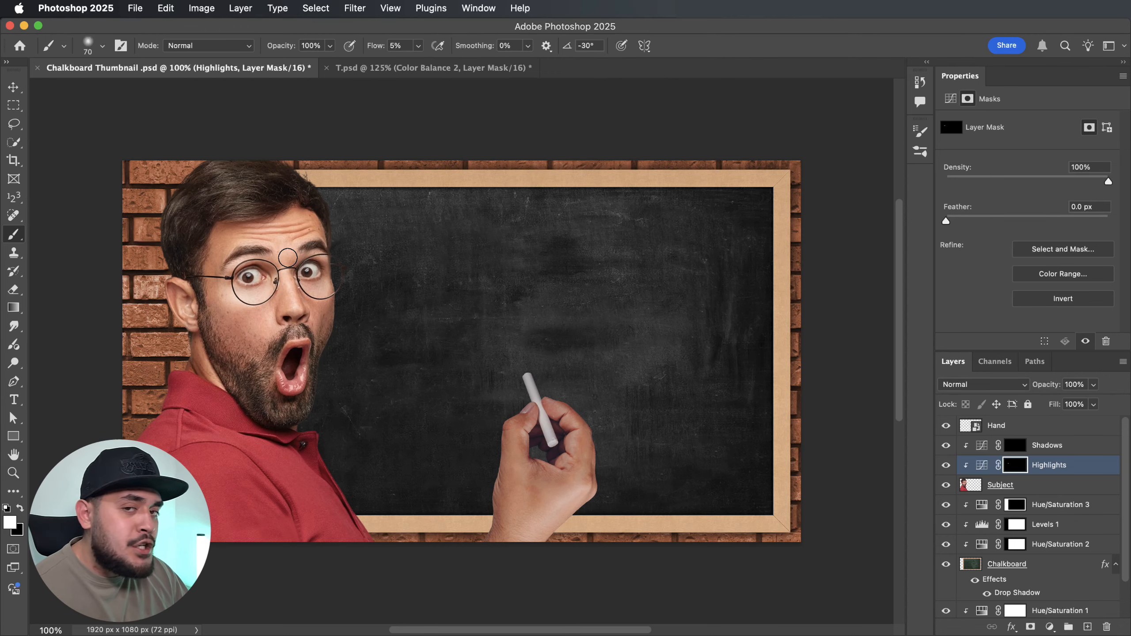
left_click_drag(263, 235, 273, 233)
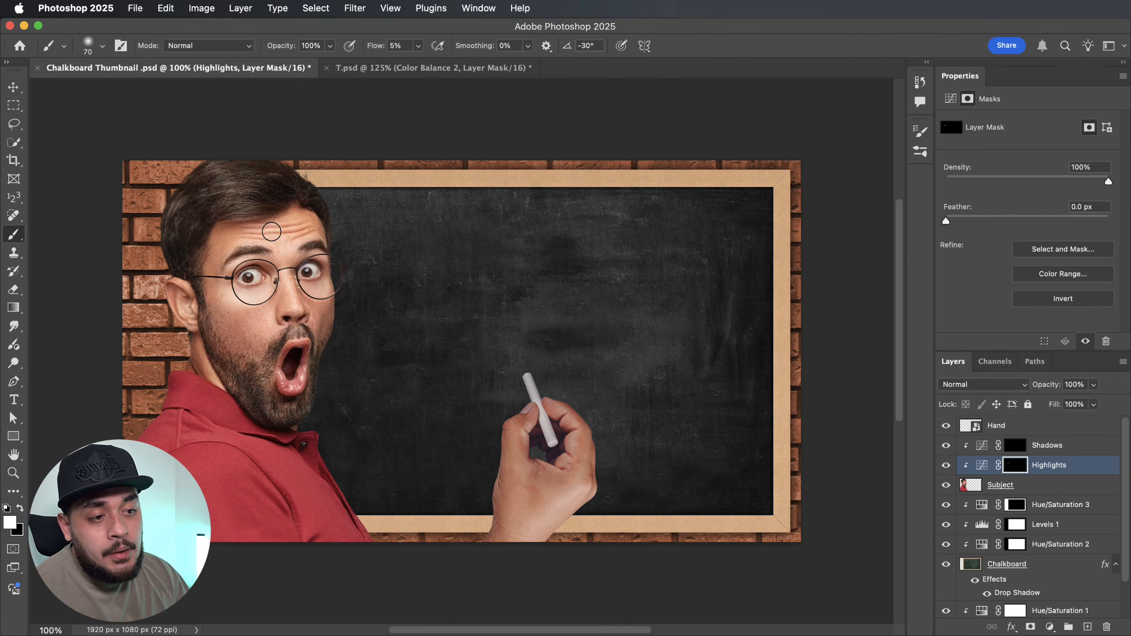
left_click_drag(249, 301, 285, 289)
key("bracketright")
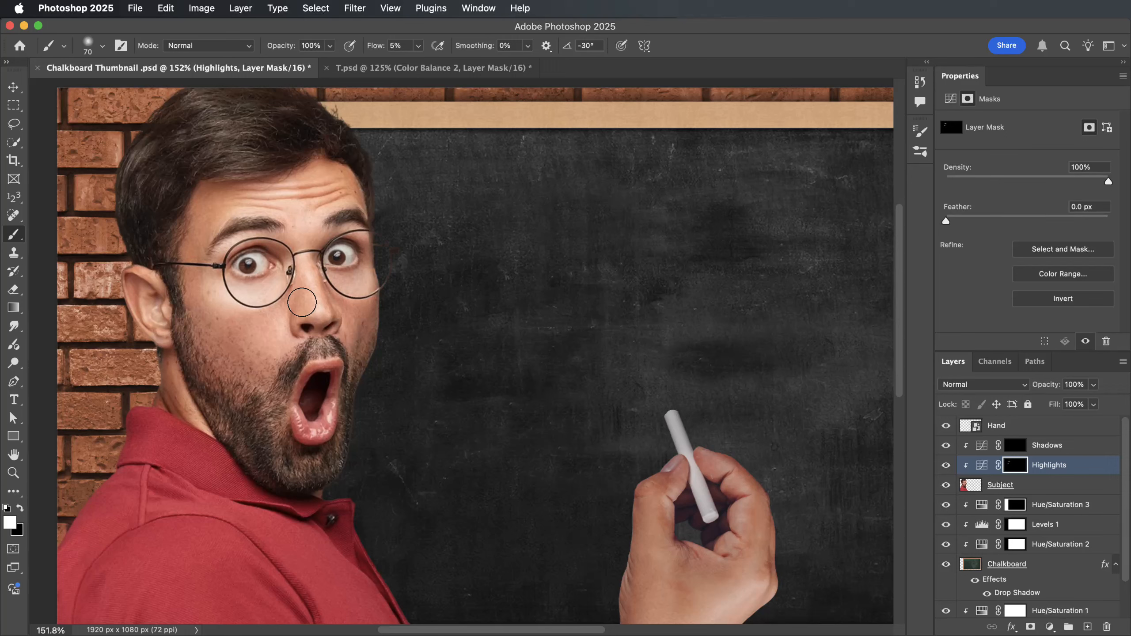
left_click_drag(357, 286, 350, 287)
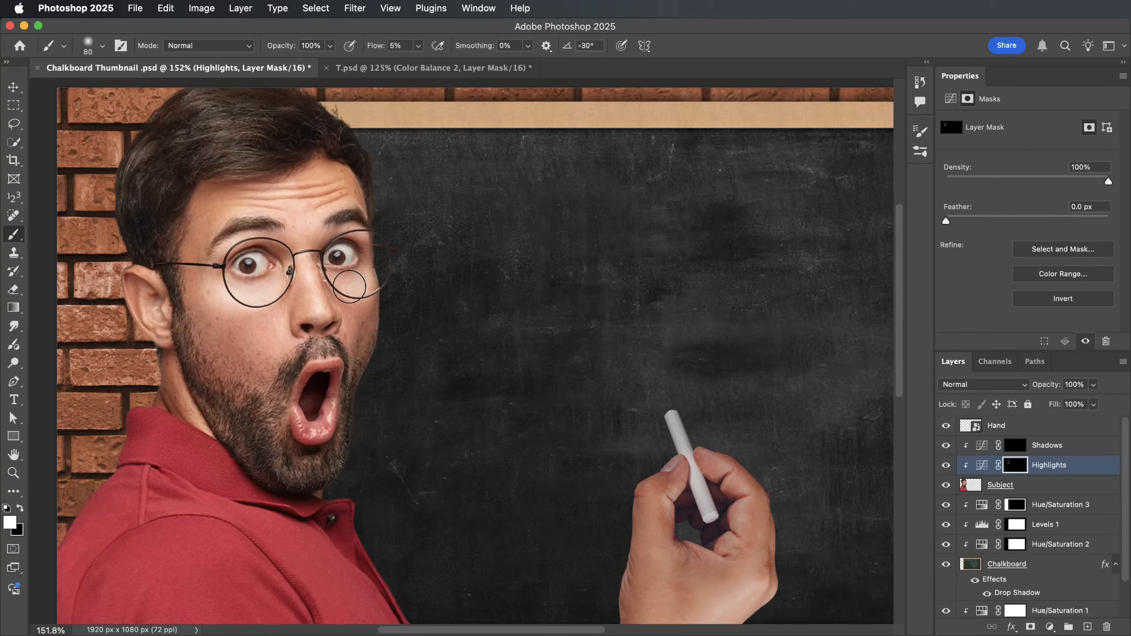
key("x")
left_click_drag(249, 298, 220, 302)
key("x")
Brighten the man's ear on the Highlights mask with a finer white brush of about 35 px
key("bracketleft")
key("bracketleft")
key("bracketleft")
key("bracketleft")
key("bracketleft")
key("bracketleft")
key("bracketleft")
key("bracketleft")
key("bracketleft")
key("bracketleft")
key("bracketright")
key("bracketright")
key("bracketright")
key("bracketright")
key("bracketright")
key("bracketleft")
key("bracketleft")
key("bracketleft")
key("bracketleft")
key("bracketleft")
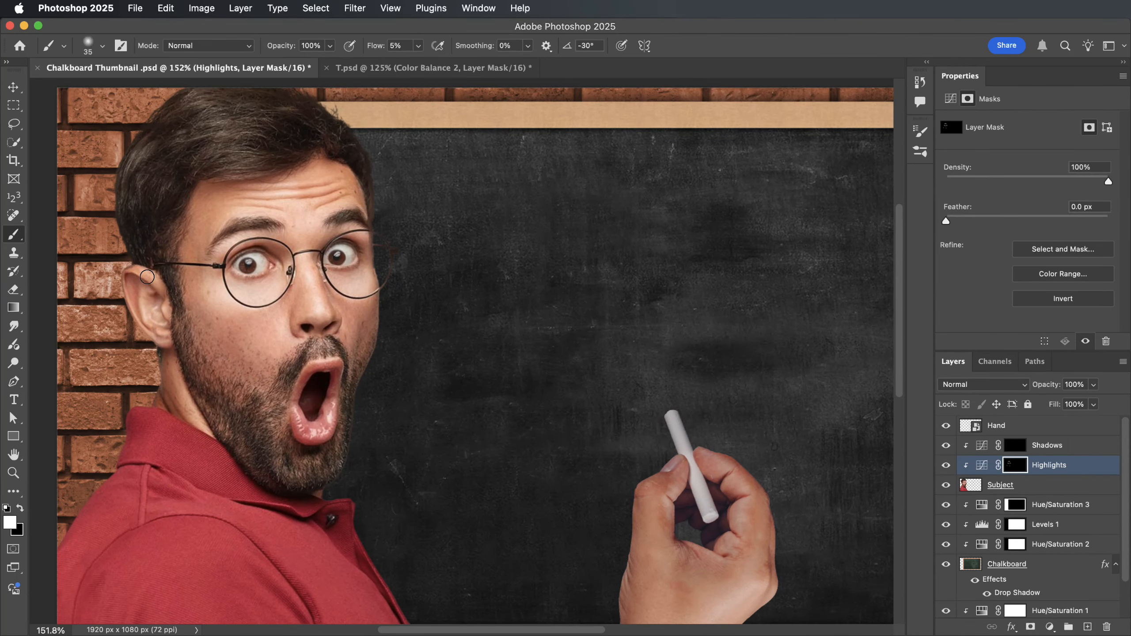
Brighten the area around the man's mouth on the Highlights mask with a brush of about 60 px
key("bracketright")
key("bracketright")
key("bracketright")
key("bracketright")
key("bracketright")
key("bracketright")
key("bracketleft")
key("bracketleft")
key("bracketleft")
key("bracketleft")
key("bracketleft")
key("bracketleft")
key("bracketright")
key("bracketright")
key("bracketright")
key("bracketright")
key("bracketright")
key("bracketright")
key("bracketright")
key("bracketright")
left_click_drag(302, 458, 387, 504)
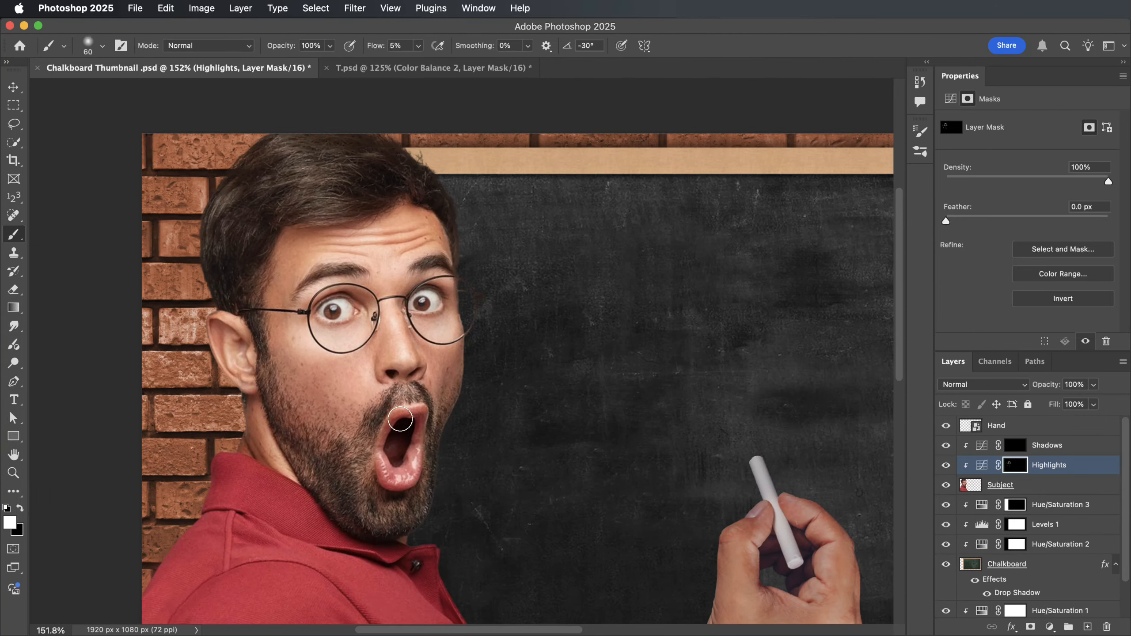
key("bracketleft")
Enlarge the brush to 100 px and paint highlights into the man's hair on the Highlights mask
scroll(414, 307, "up", 3)
key("bracketright")
key("bracketright")
key("bracketright")
key("bracketright")
key("bracketright")
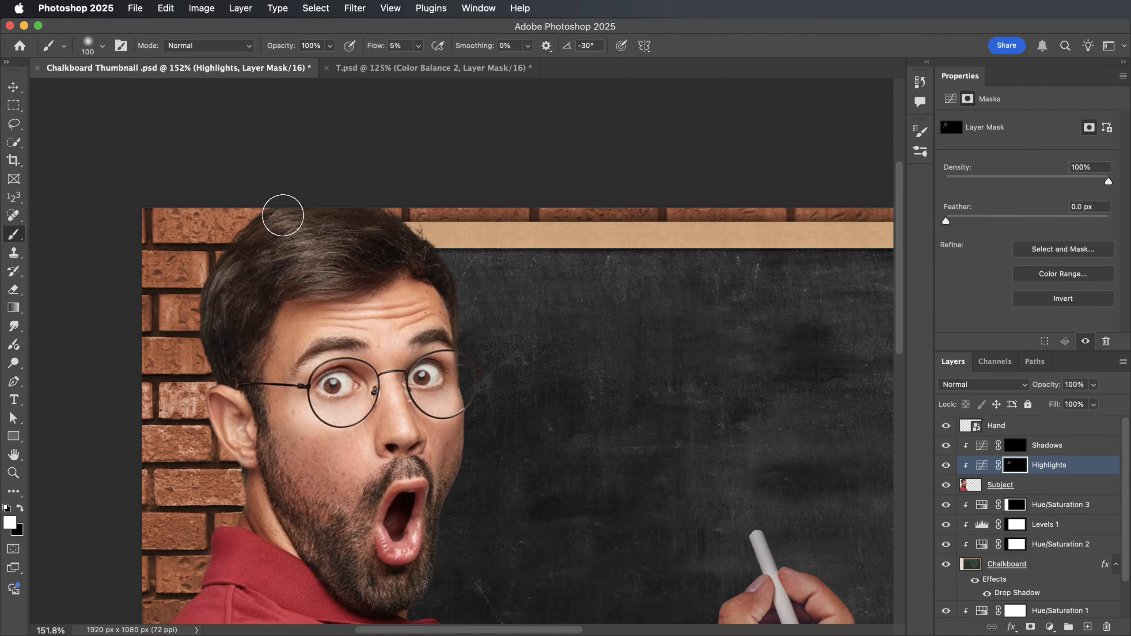
Paint highlights along the red shirt's collar and folds, ending with a 70 px brush, and compare the Highlights layer's before and after
scroll(401, 303, "down", 6)
scroll(410, 284, "down", 1)
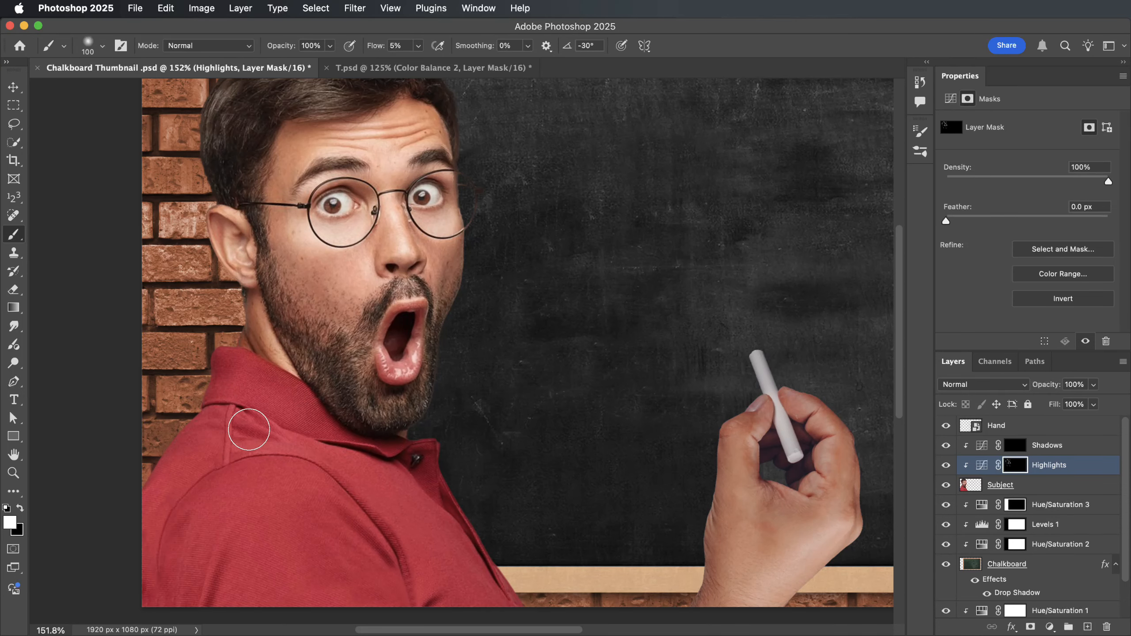
key("bracketright")
key("bracketright")
key("bracketright")
key("bracketleft")
key("bracketleft")
key("bracketleft")
key("bracketleft")
key("bracketleft")
key("bracketleft")
key("super+1")
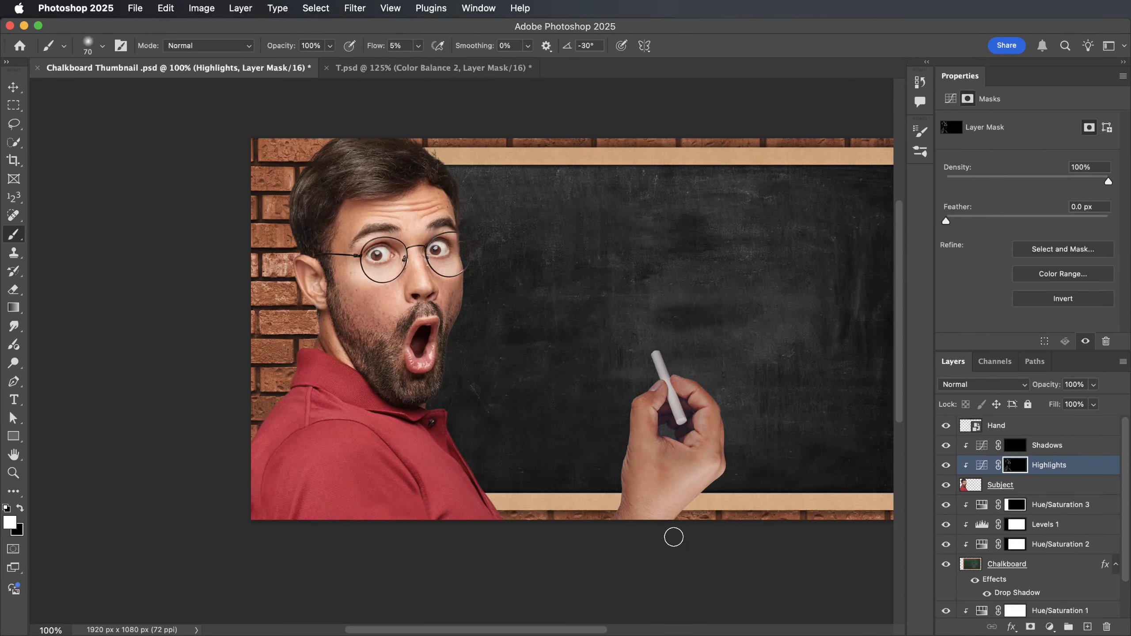
key("v")
left_click(947, 466)
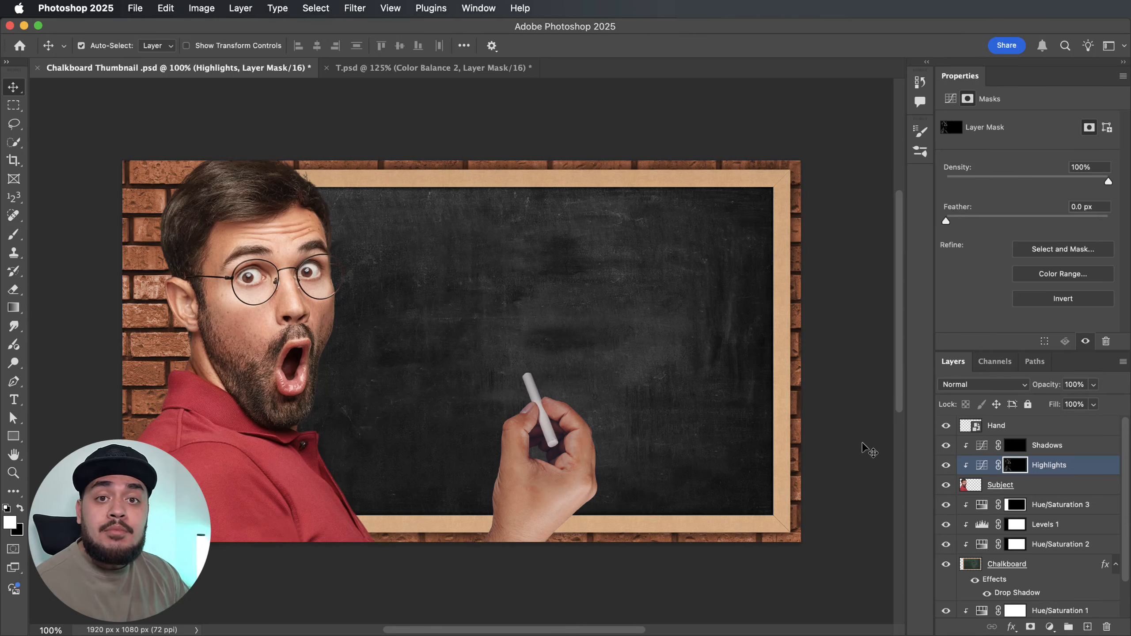
Target the Shadows mask and darken the man's hair with a soft white brush of 90 to 100 px
left_click(1016, 445)
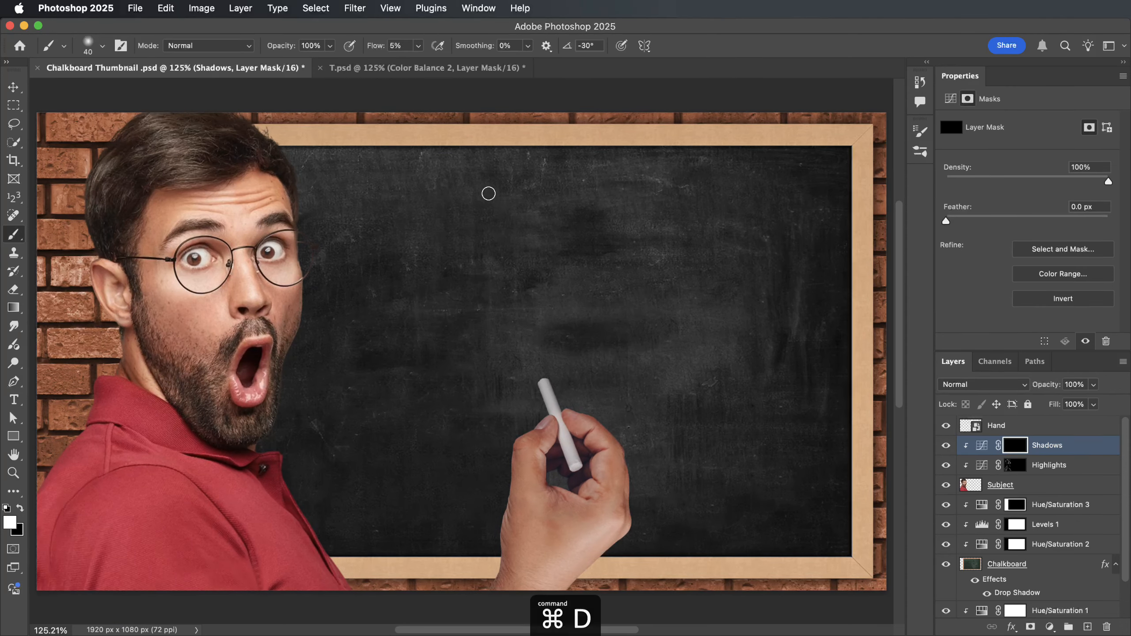
left_click_drag(206, 153, 223, 144)
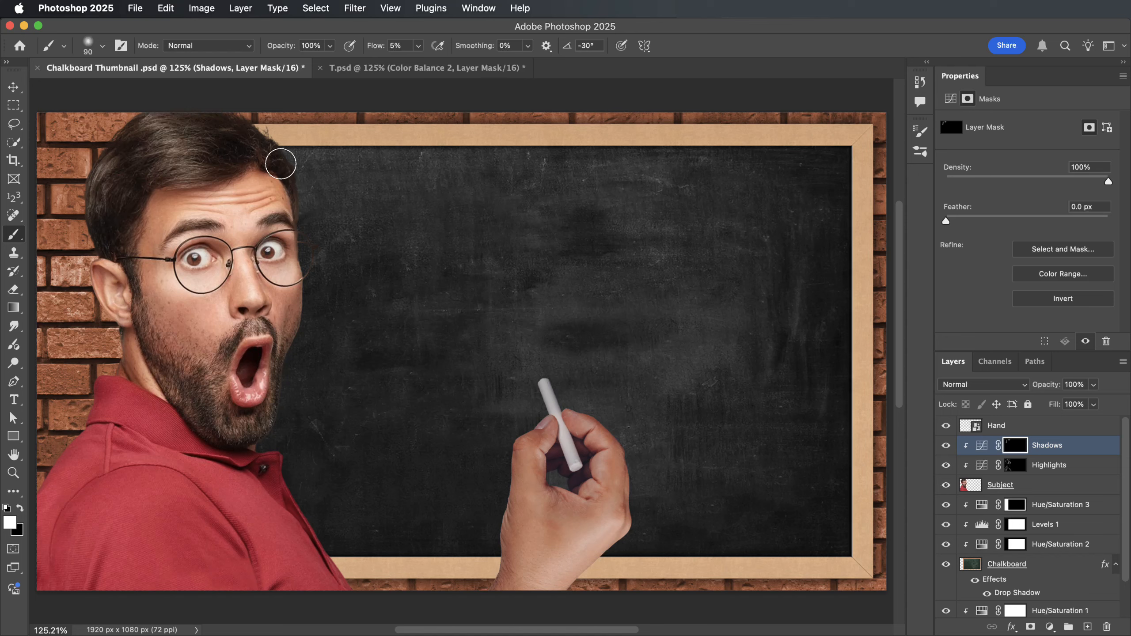
key("bracketright")
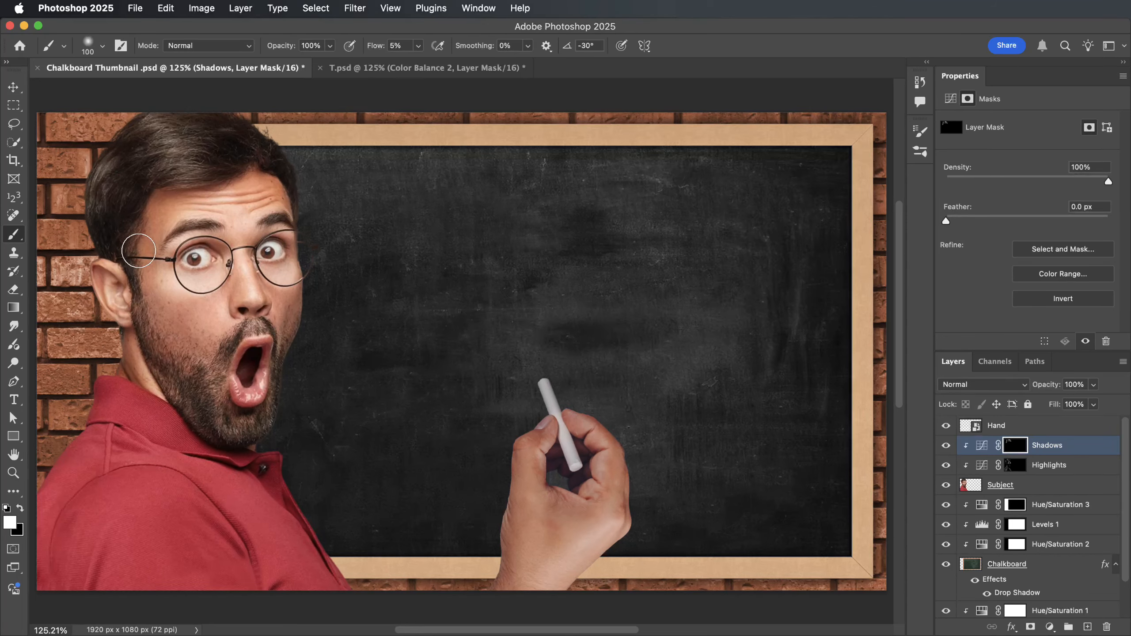
Deepen the shadows along the man's cheek, jaw and beard on the Shadows mask, reducing the brush from 100 to about 45 px
mouse_move(159, 321)
left_mouse_down()
mouse_move(198, 410)
mouse_move(223, 420)
left_mouse_up()
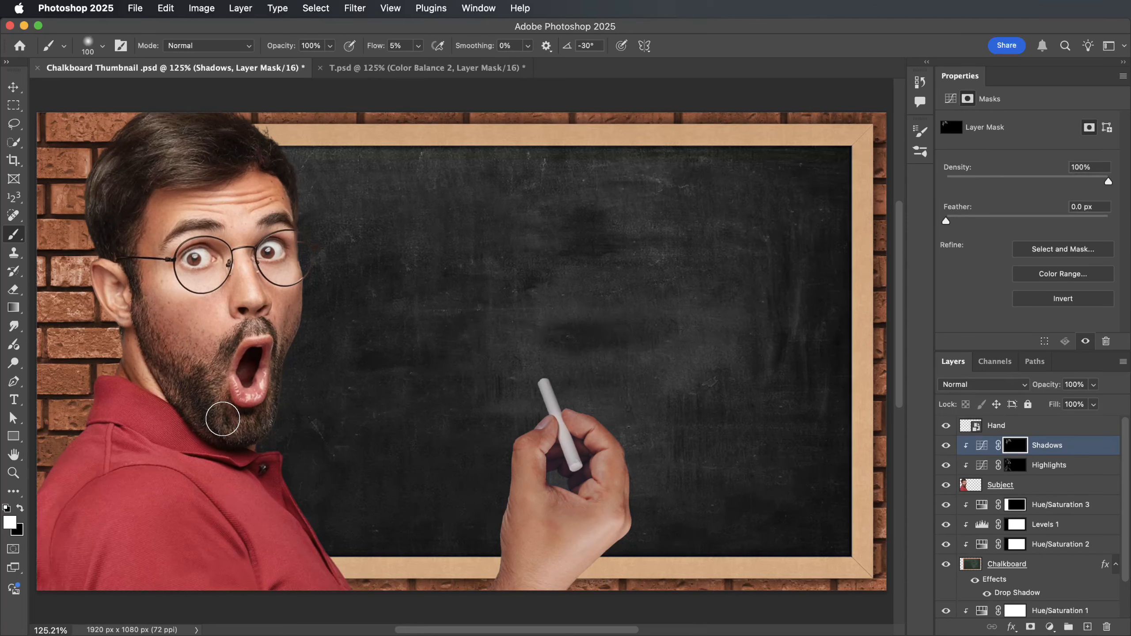
key("bracketleft")
key("bracketleft")
key("bracketleft")
key("bracketleft")
key("bracketleft")
key("bracketleft")
key("bracketright")
key("bracketright")
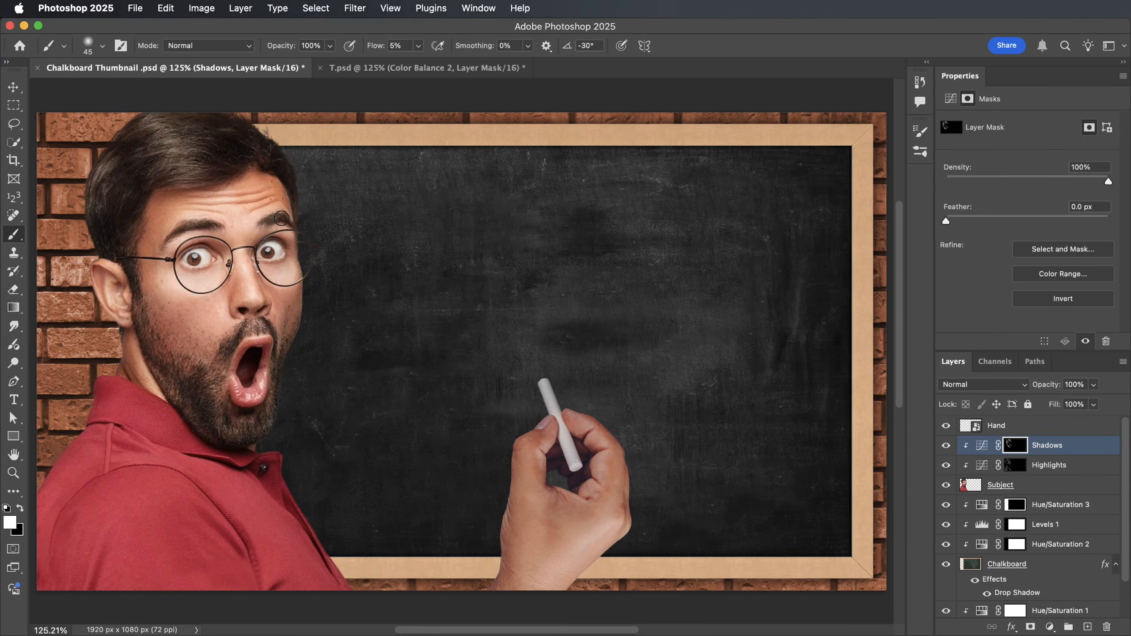
Paint shadows around the red shirt's collar and the beard on the Shadows mask with a 70 px brush
key("bracketright")
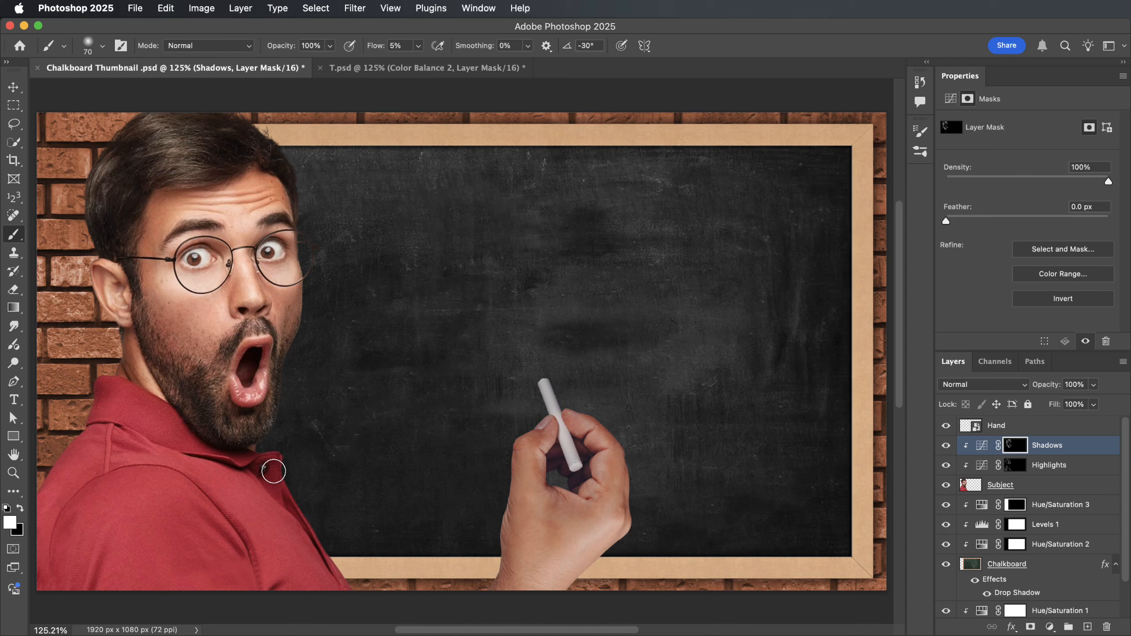
key("bracketleft")
key("bracketleft")
key("bracketleft")
key("bracketleft")
key("bracketright")
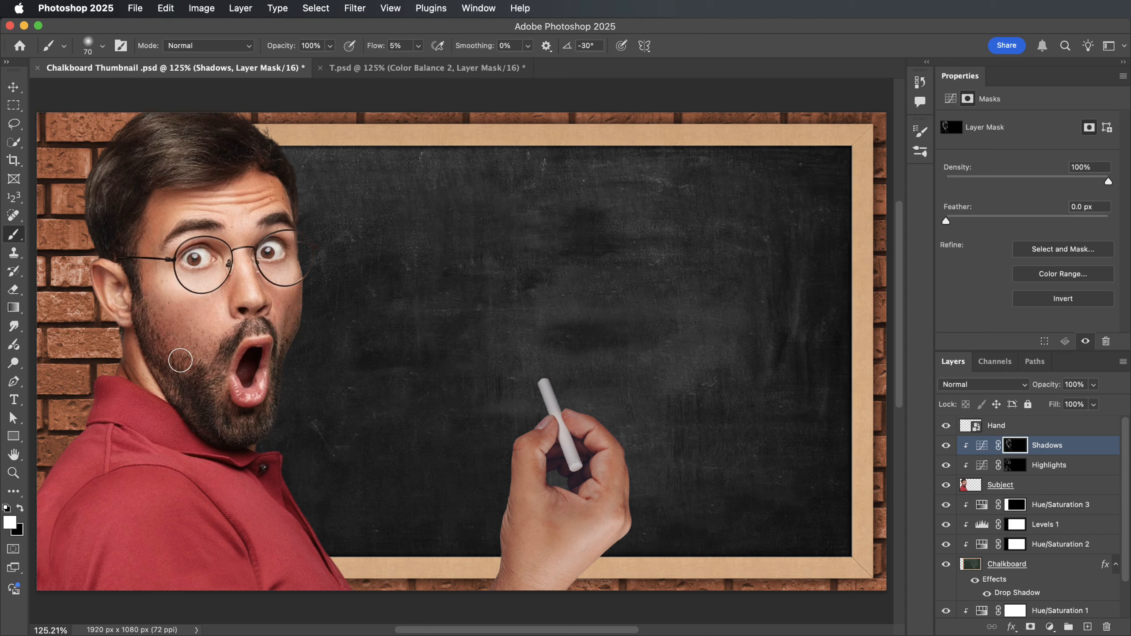
Refine the finer shadow areas of the man on the Shadows mask with a brush of about 30 px
key("bracketleft")
key("bracketleft")
key("bracketleft")
key("bracketleft")
key("bracketright")
key("bracketright")
key("super+minus")
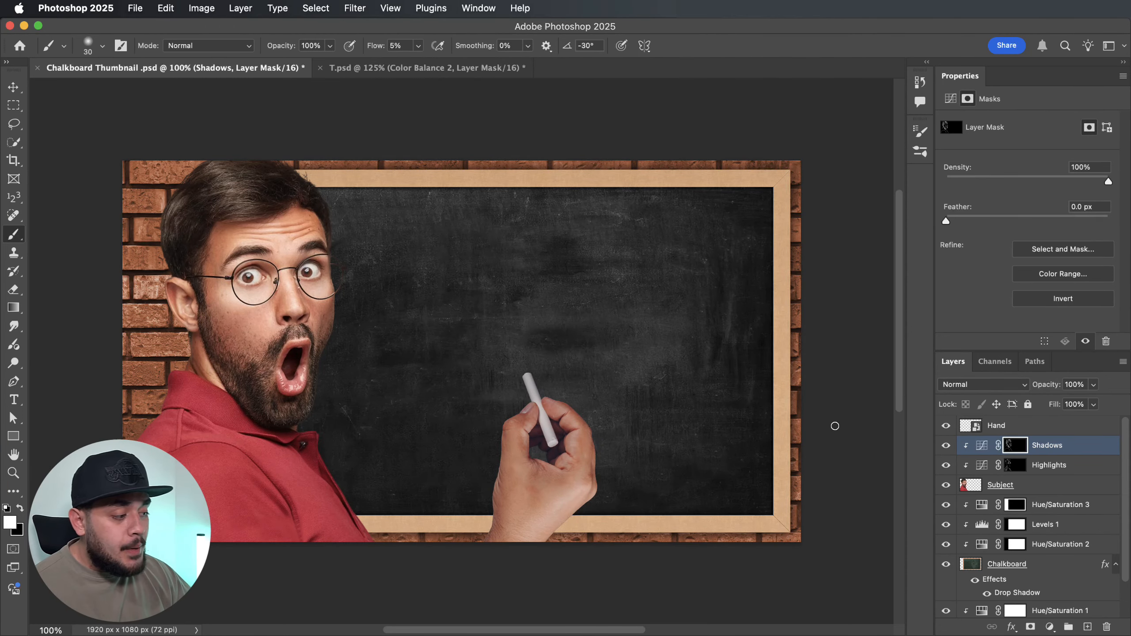
Compare the image with the man's Shadows layer and the hand's Shadows copy layer hidden and shown
left_click(946, 445)
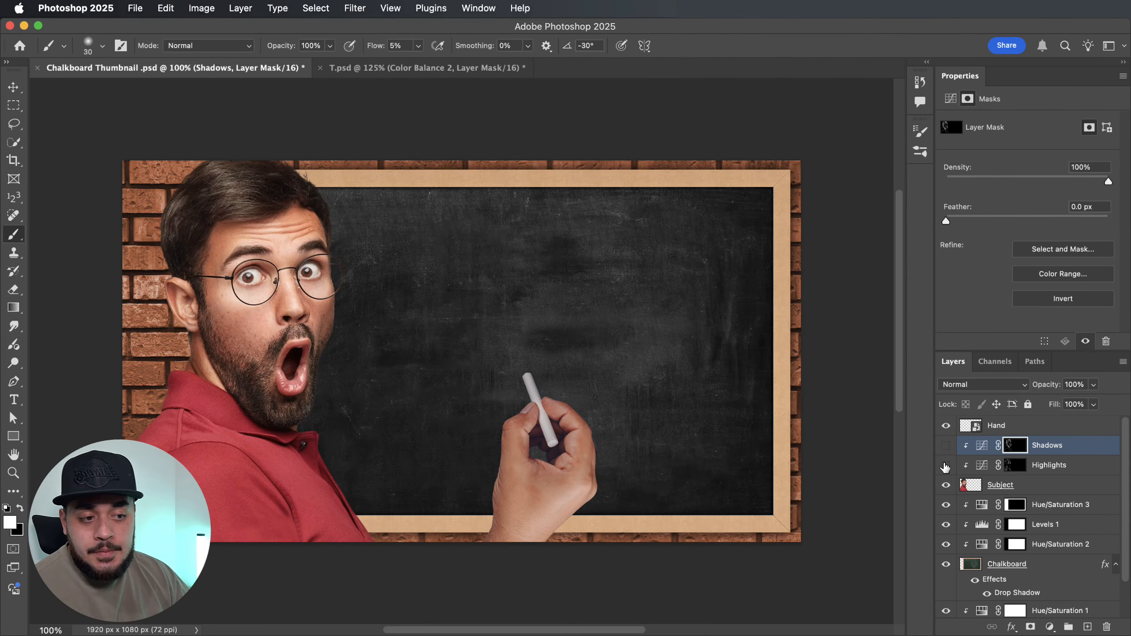
left_click(946, 445)
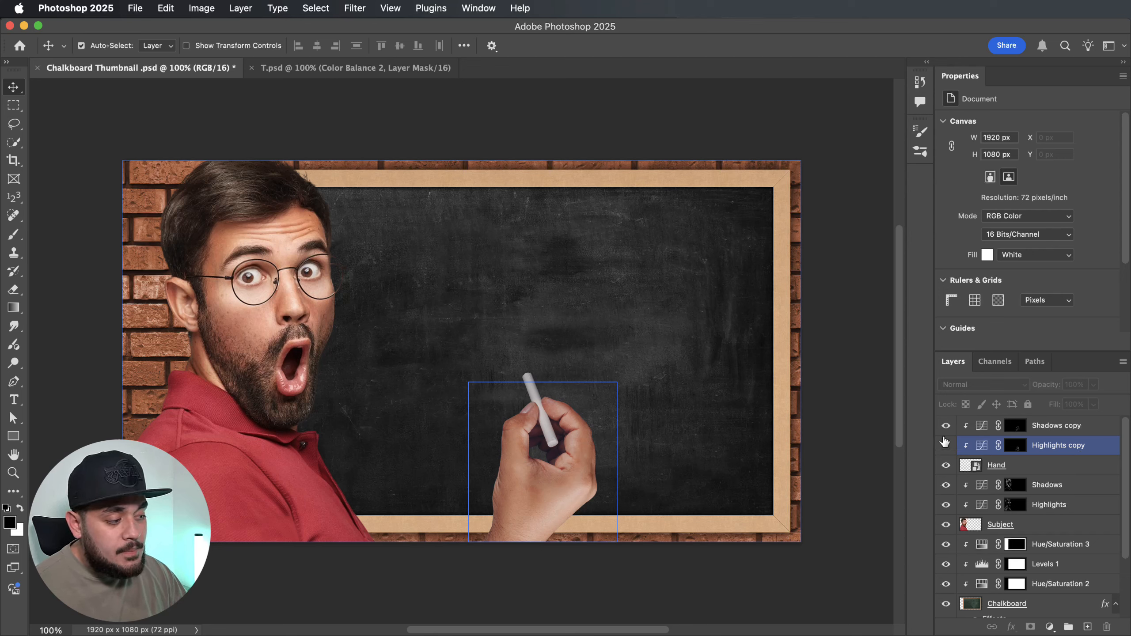
mouse_move(946, 427)
left_mouse_down()
mouse_move(946, 445)
mouse_move(947, 427)
left_mouse_up()
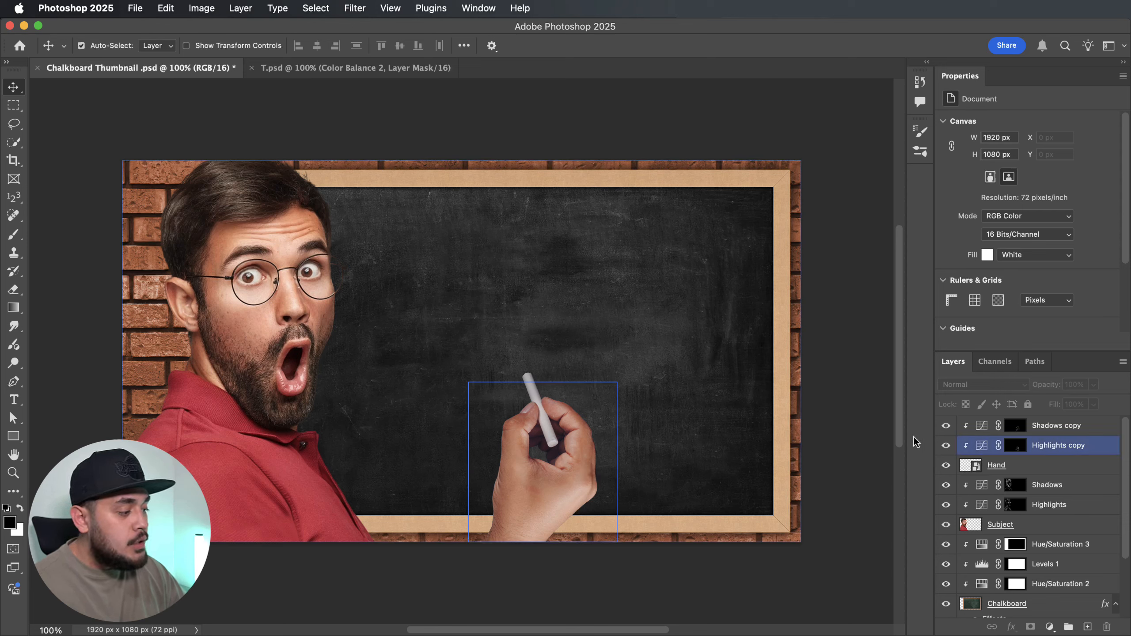
Add a clipped Curves adjustment layer to the Hand layer and place it above the Shadows copy layer
left_click(1056, 466)
left_click(1052, 604)
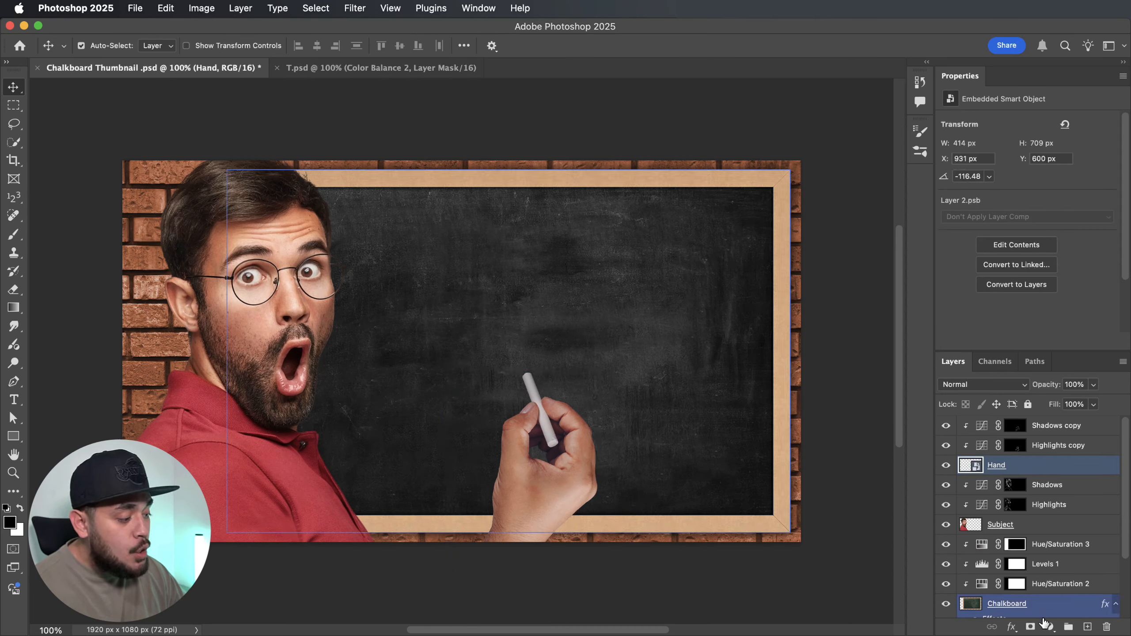
left_click(1051, 626)
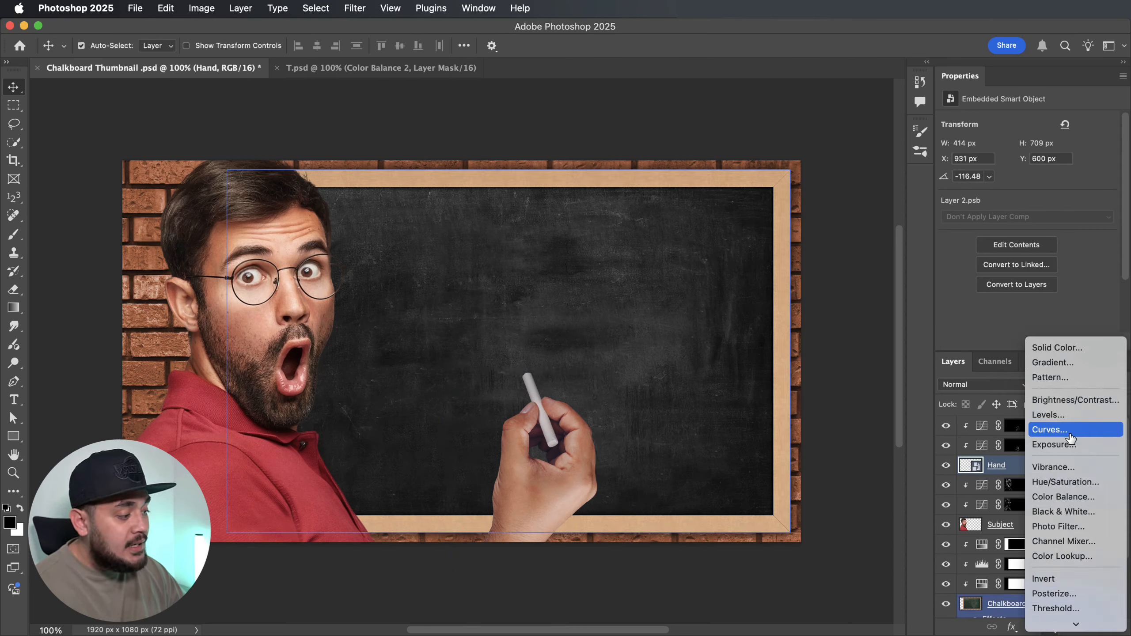
left_click(1069, 430)
left_click_drag(1056, 467, 1055, 426)
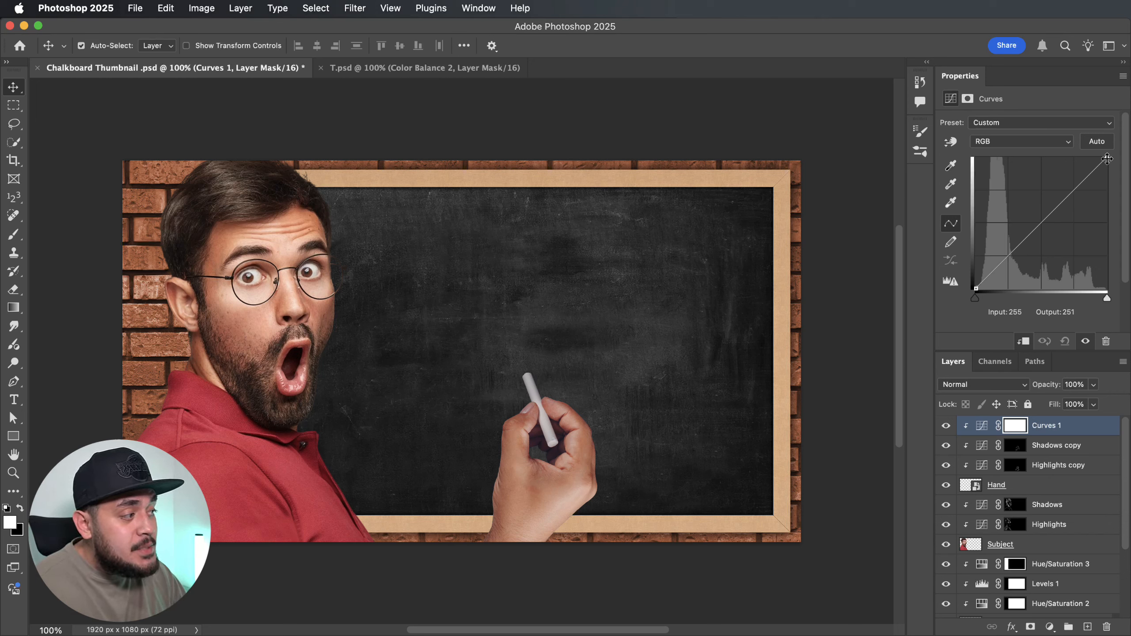
Brighten the hand by moving the curve's white point to about input 241, output 255
left_click_drag(1107, 159, 1093, 158)
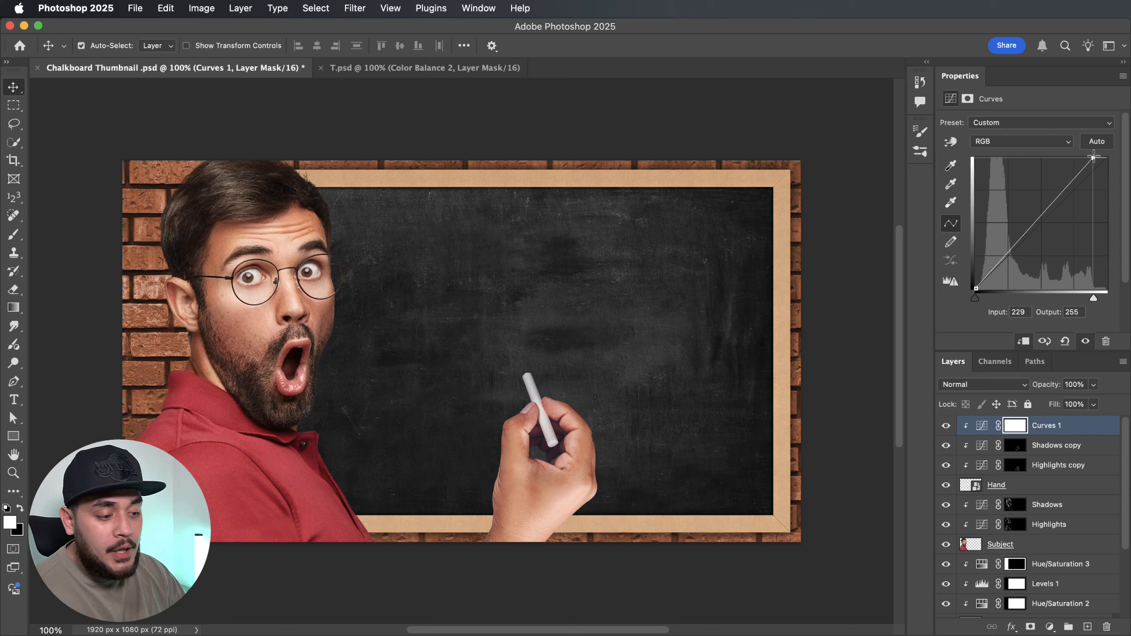
left_click_drag(1093, 158, 1100, 155)
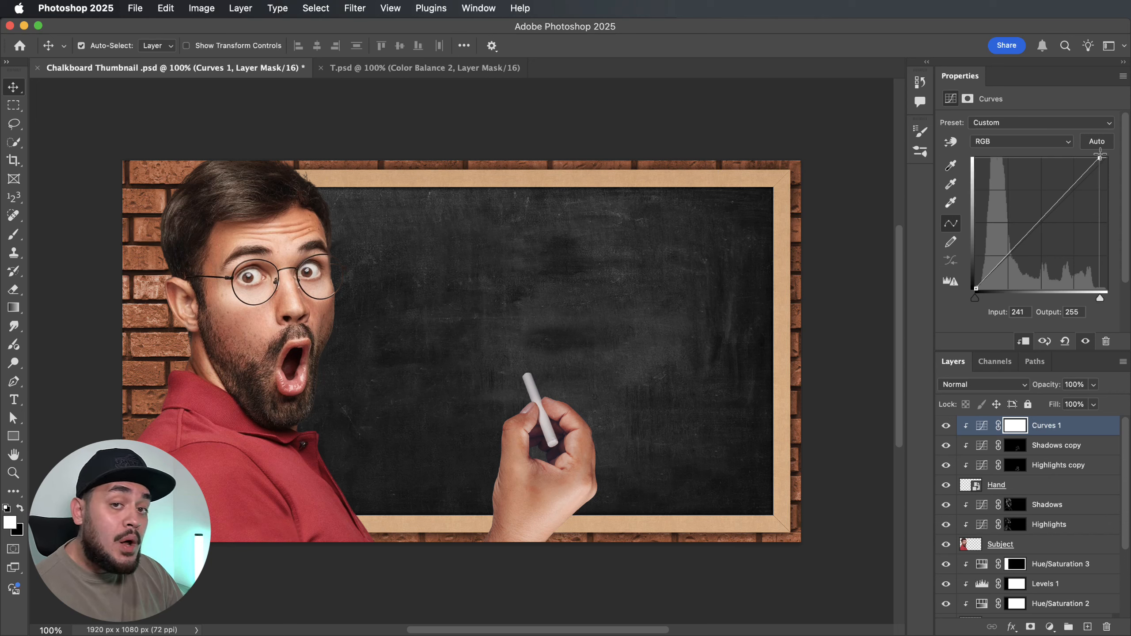
left_click_drag(1099, 155, 1100, 152)
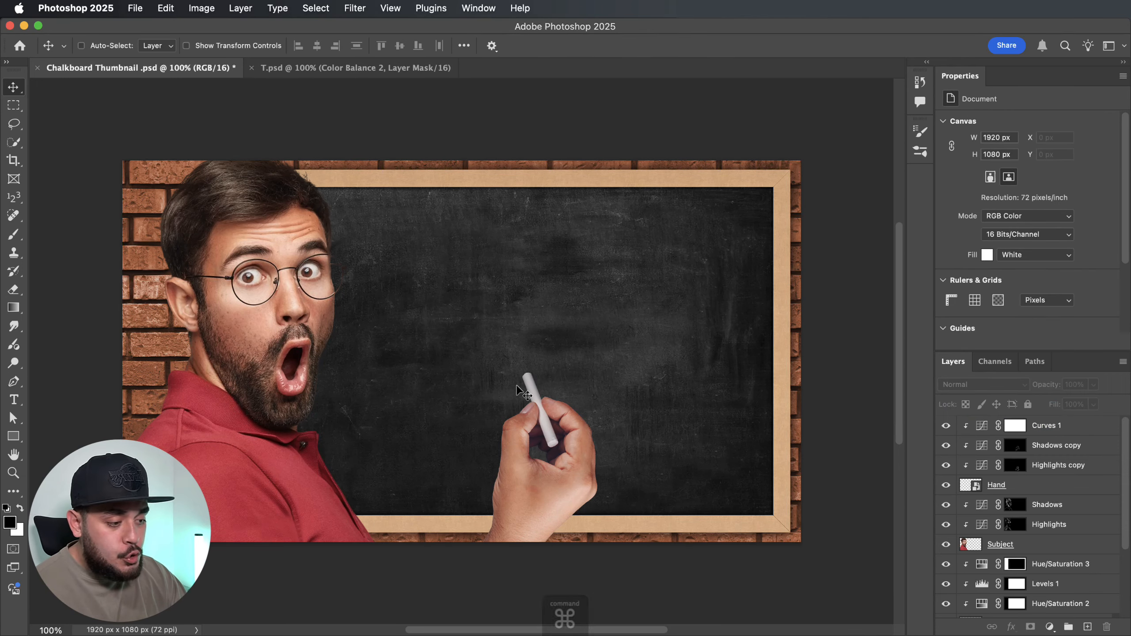
Select the chalk stick on the Hand layer with the Quick Selection tool and a 10 px brush
key("super+plus")
scroll(517, 388, "down", 3)
scroll(516, 388, "right", 2)
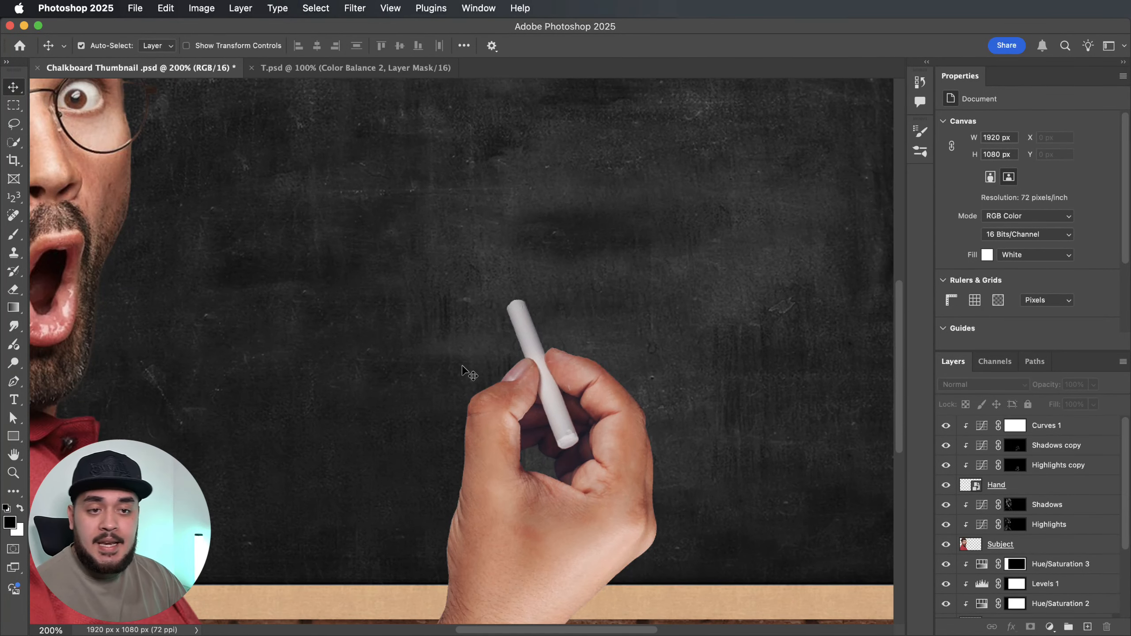
left_click(14, 142)
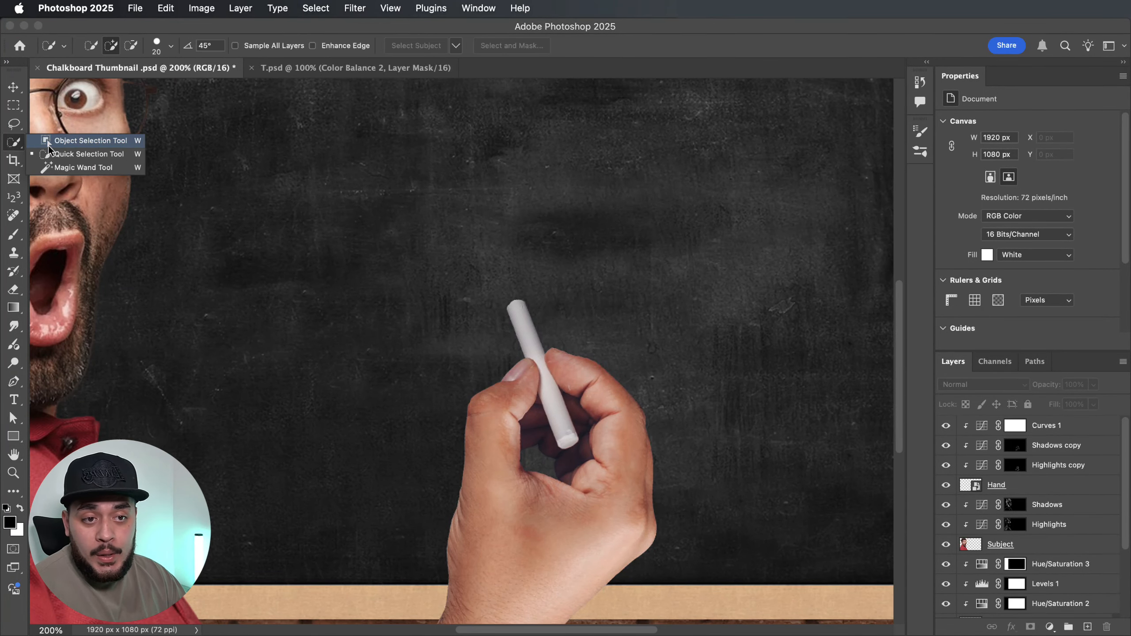
left_click(81, 156)
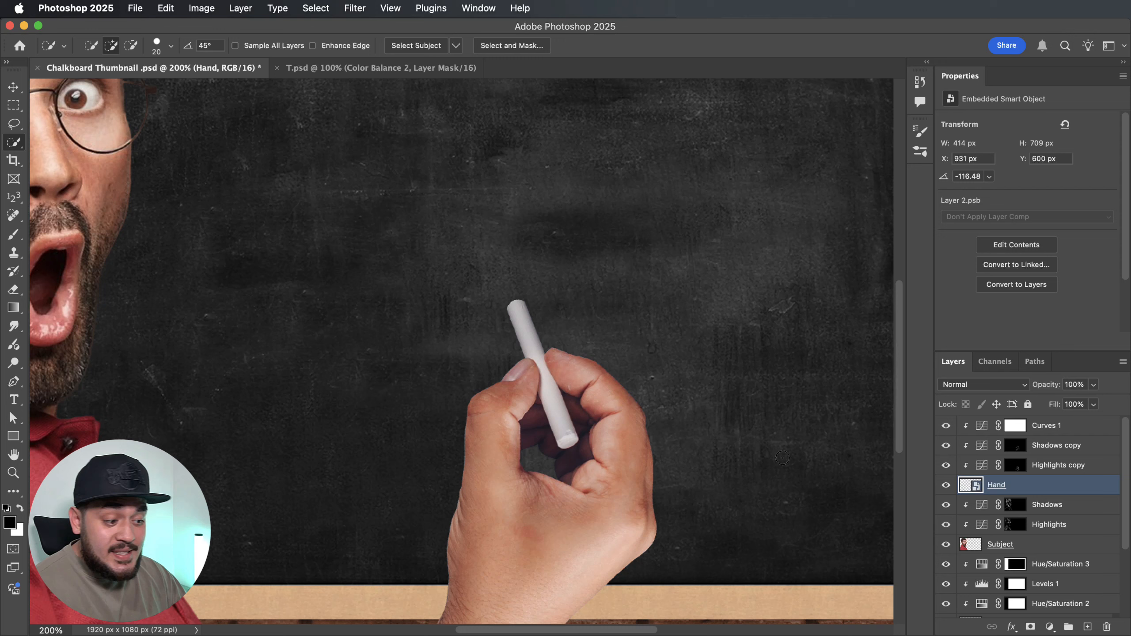
left_click(1033, 491)
key("bracketleft")
key("bracketleft")
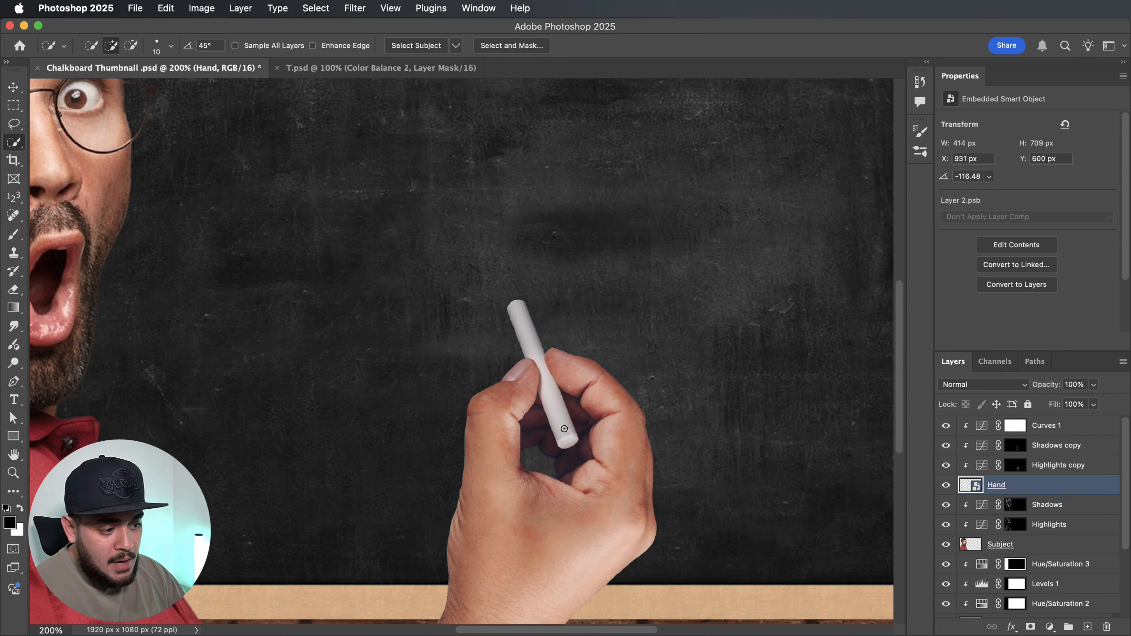
left_click_drag(563, 433, 519, 312)
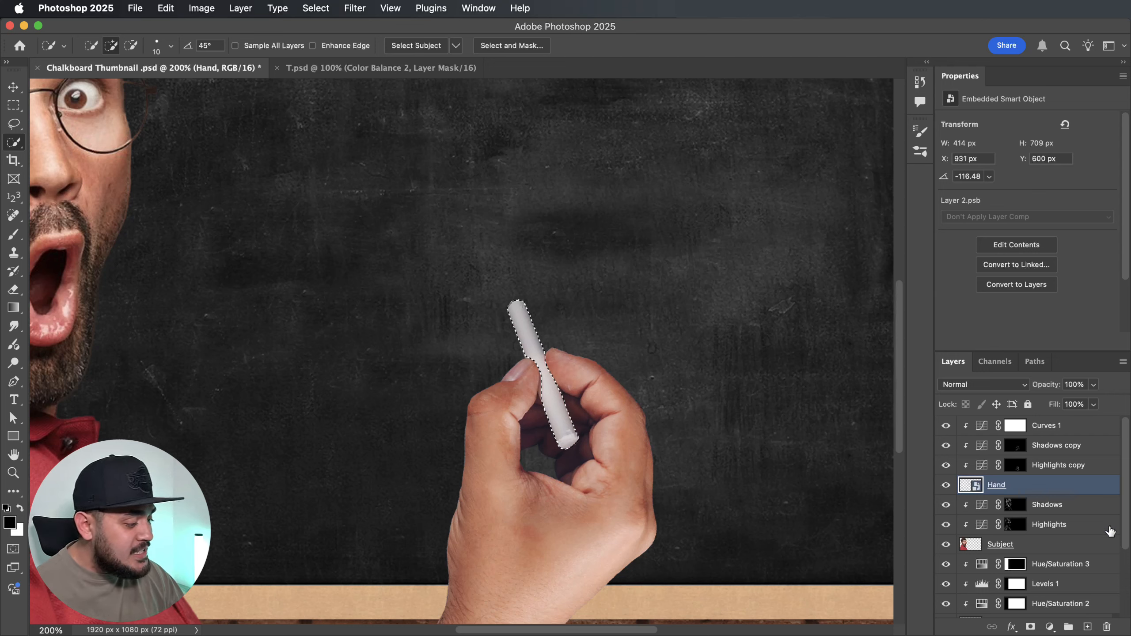
Add a clipped Curves adjustment layer masked to the chalk selection and place it above Curves 1
left_click(1050, 627)
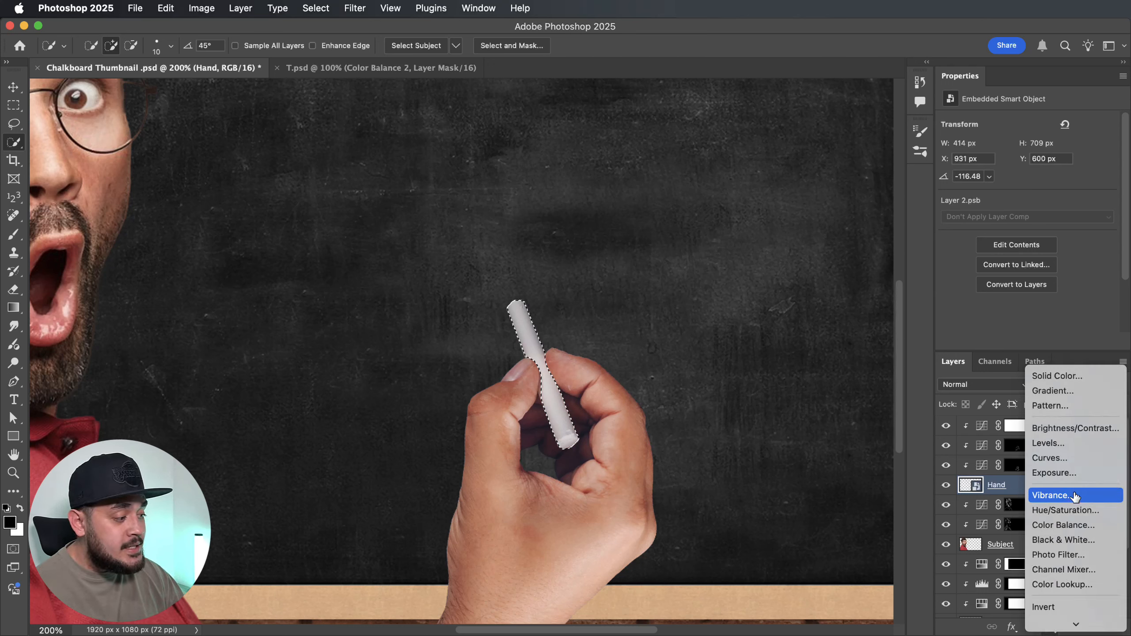
left_click(1060, 463)
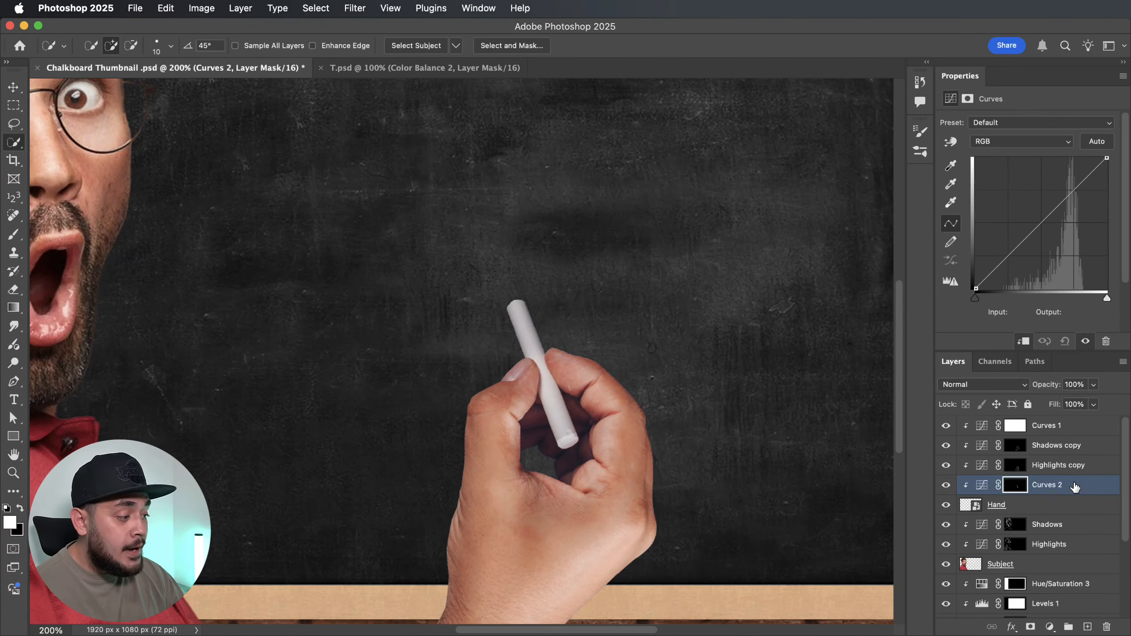
left_click_drag(1074, 488, 1057, 426)
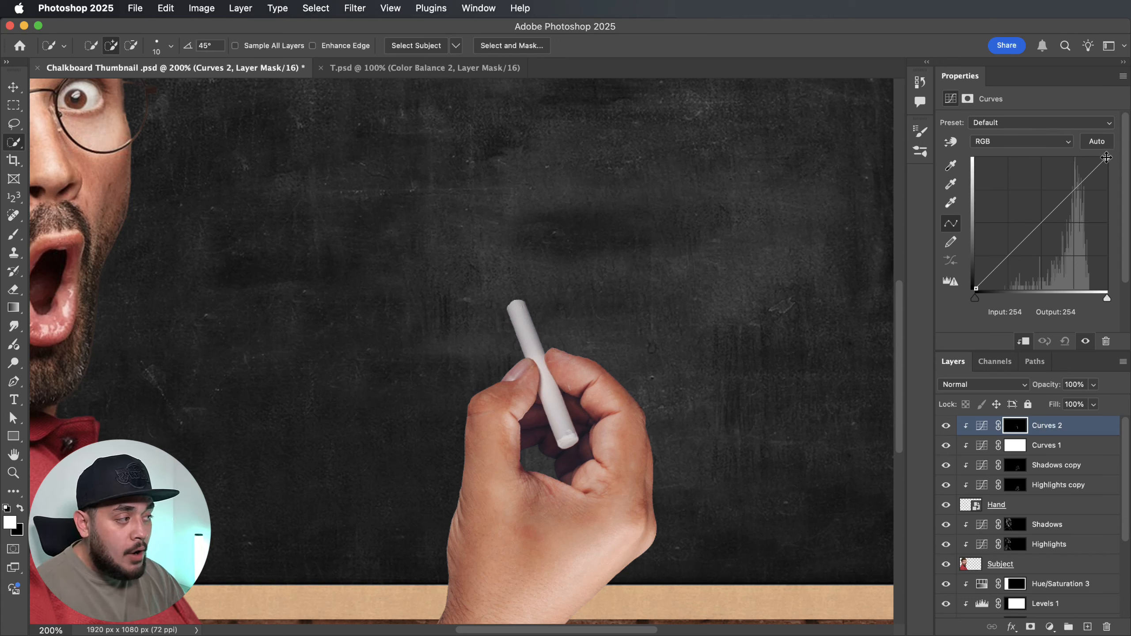
Brighten the chalk with the curve's white point at input 186, output 255, and soften its mask with a black 80 px brush at 15% flow
left_click_drag(1107, 158, 1072, 154)
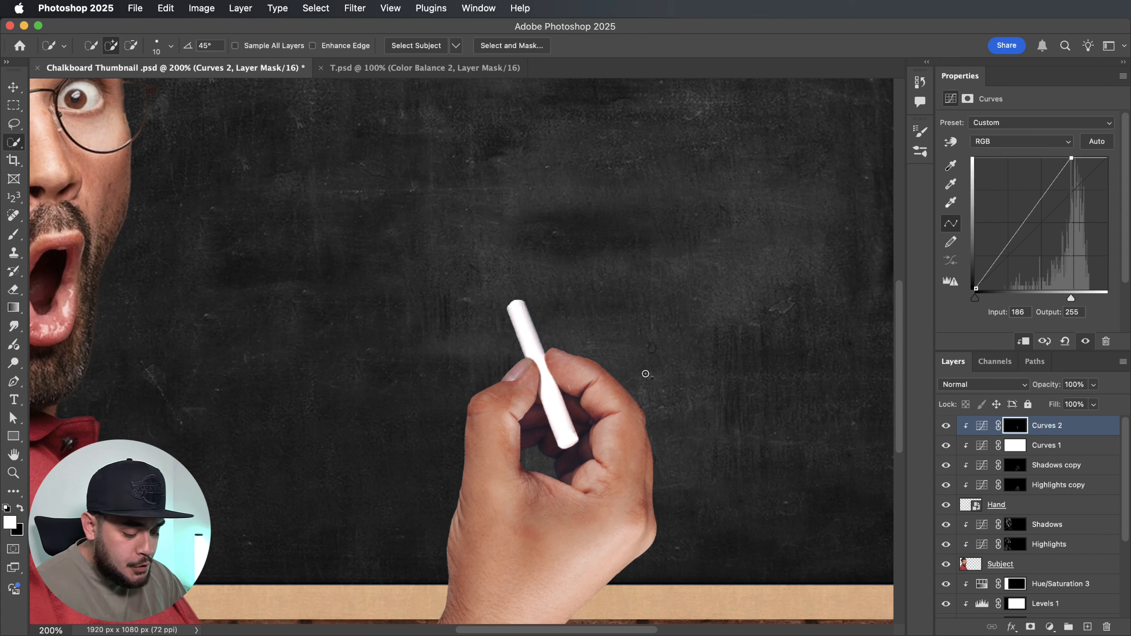
key("b")
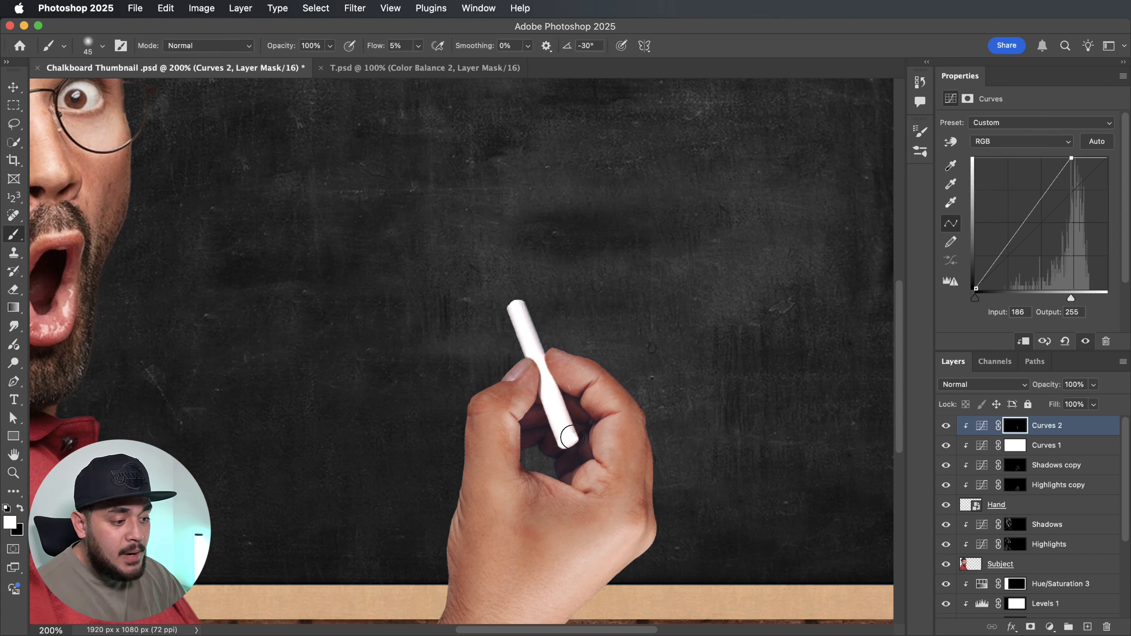
key("bracketright")
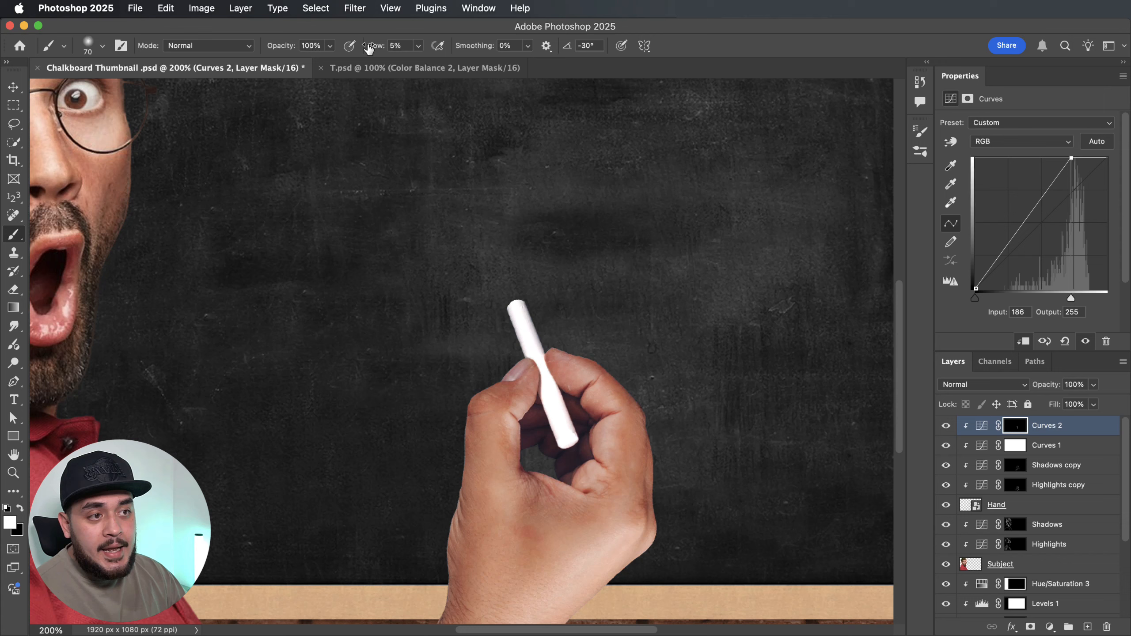
double_click(399, 45)
type("15")
key("Return")
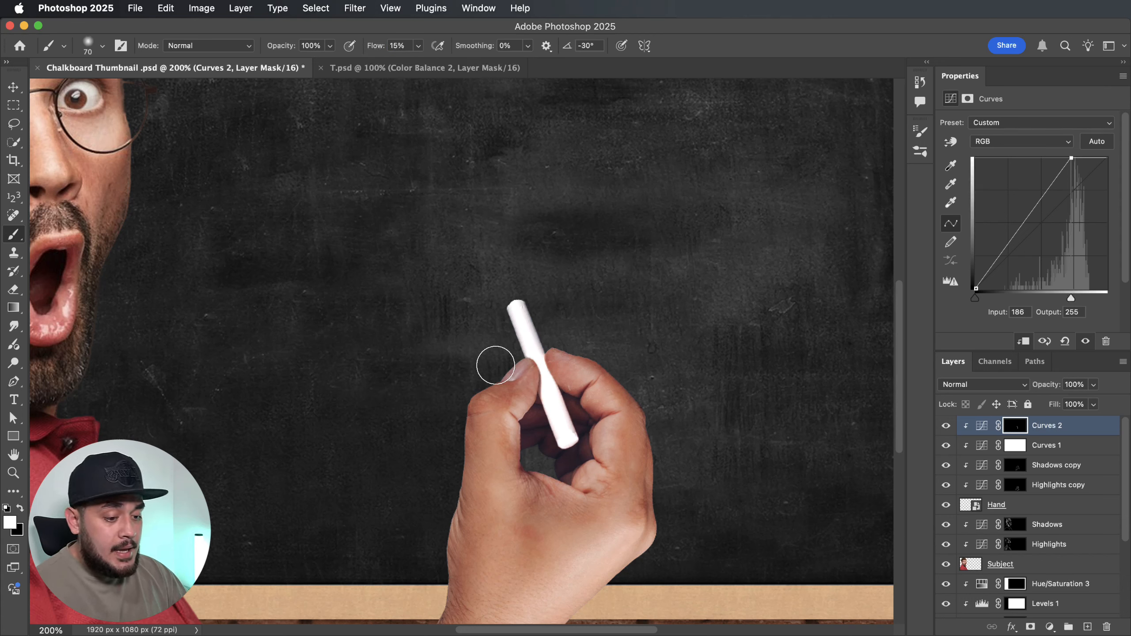
left_click(19, 508)
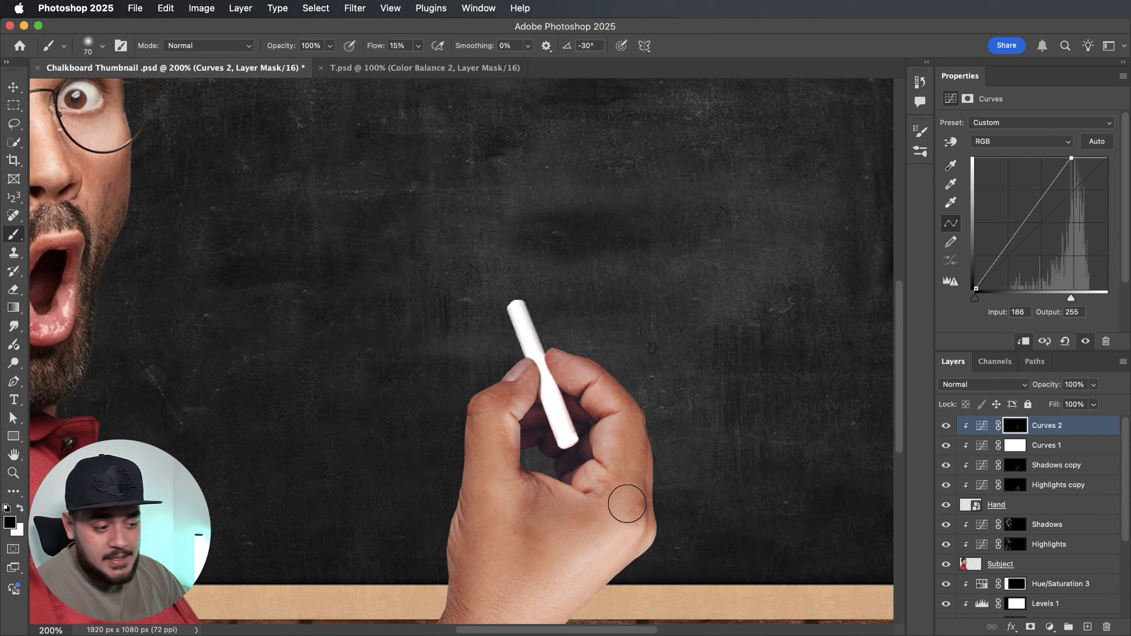
key("bracketright")
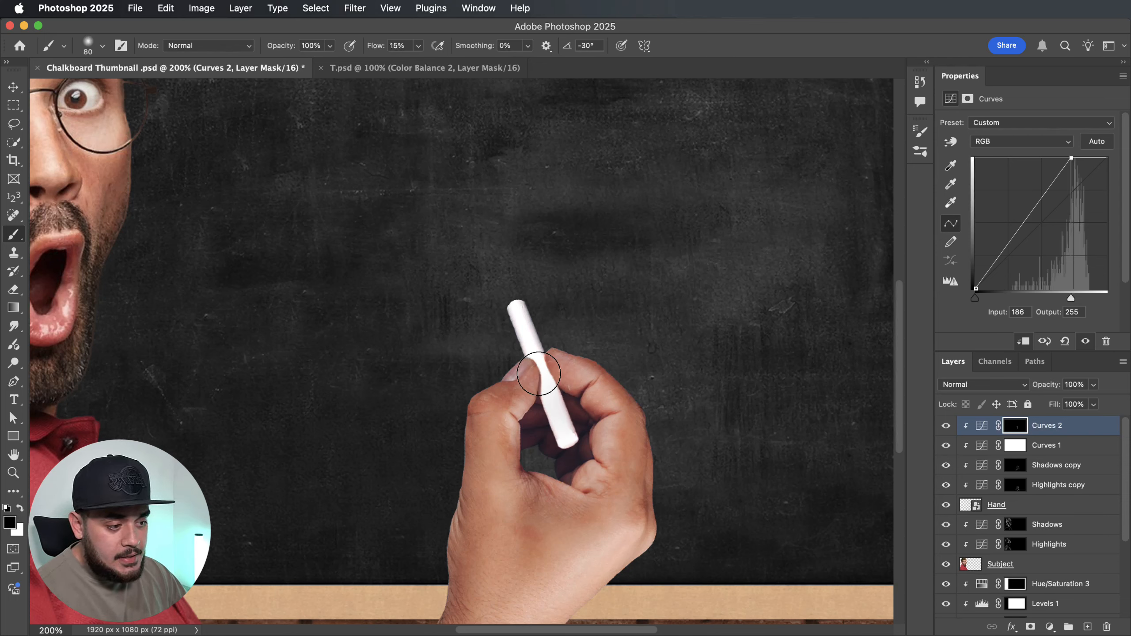
left_click(945, 426)
left_click(945, 426)
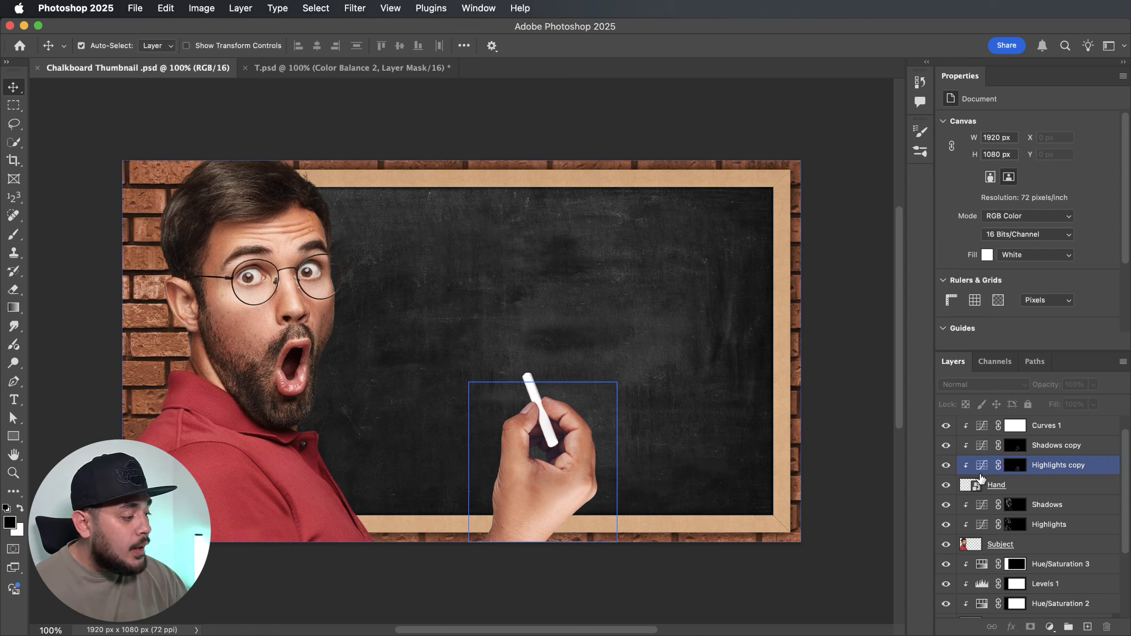
Add a clipped Color Balance adjustment layer to the Hand layer and place it above the Curves 1 layer
left_click(1028, 487)
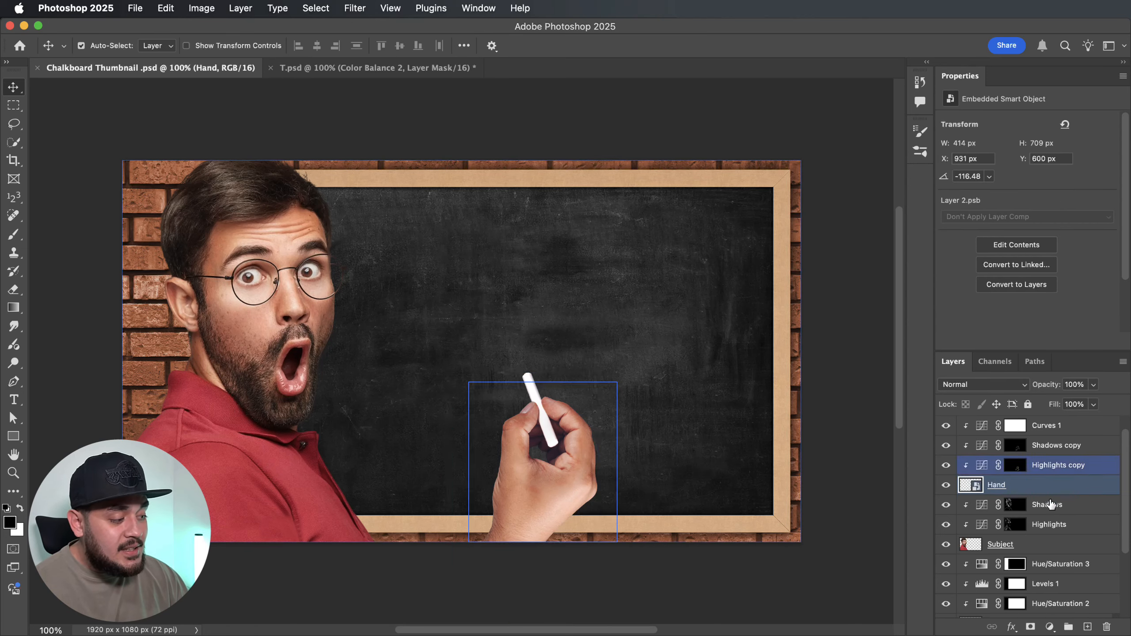
left_click(1050, 627)
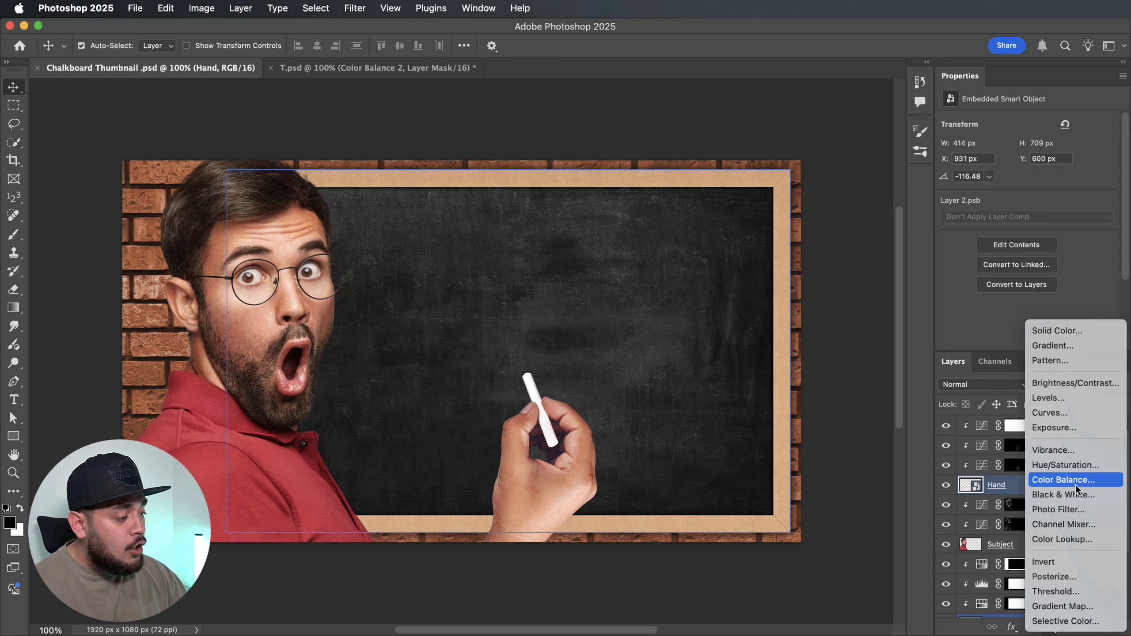
left_click(1077, 484)
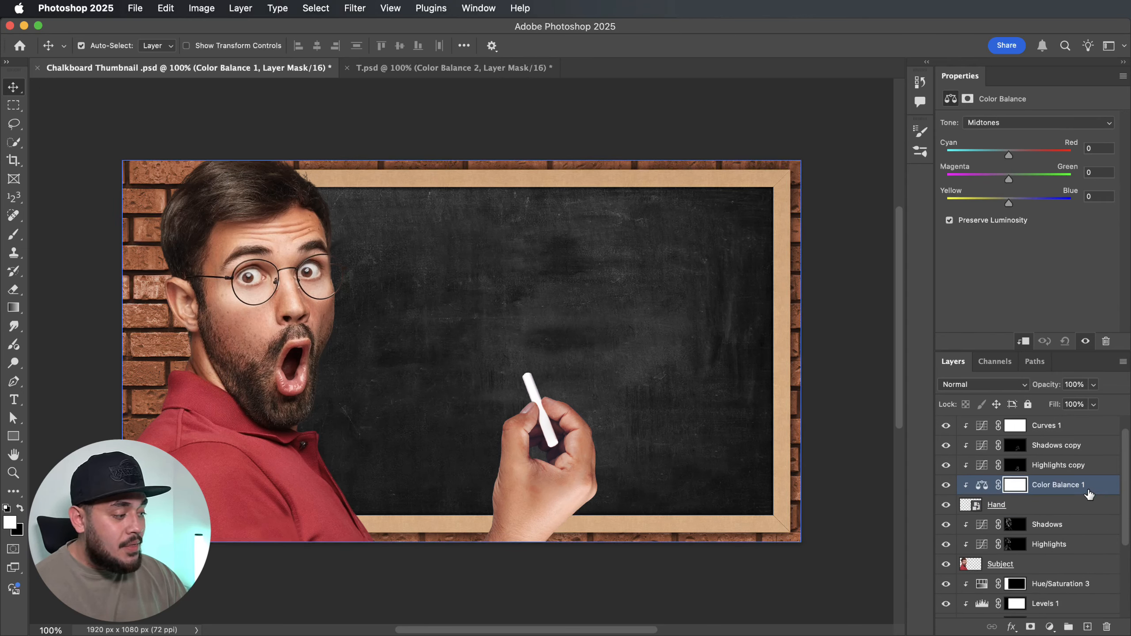
left_click_drag(1076, 485, 1074, 422)
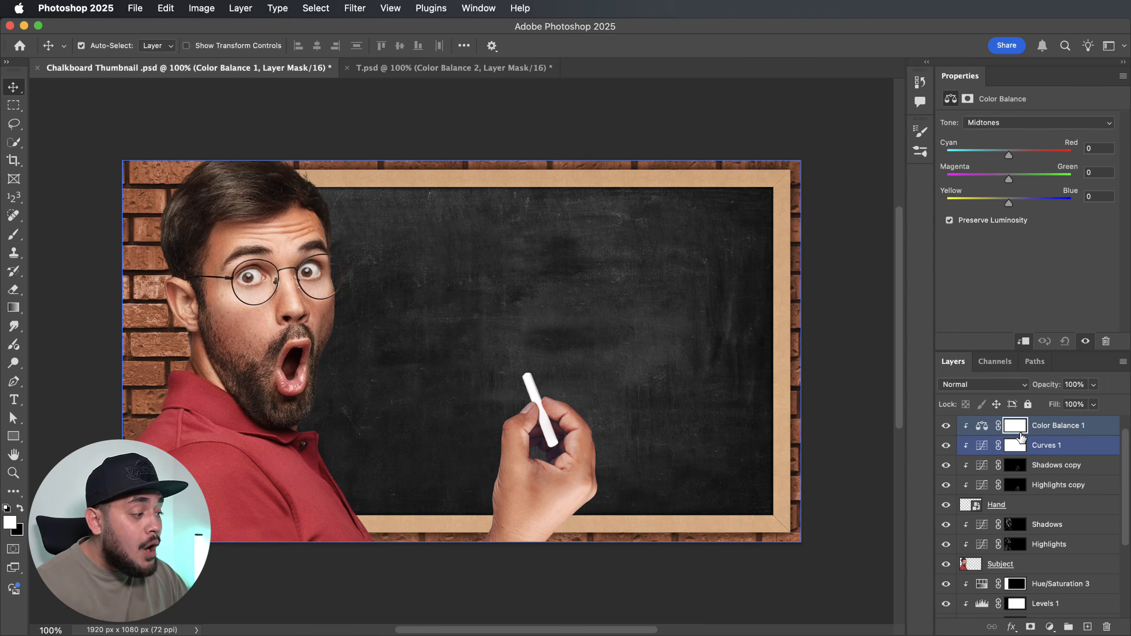
Warm the hand's midtones in Color Balance with Cyan-Red +2, Magenta-Green -1 and Yellow-Blue -4
key("z")
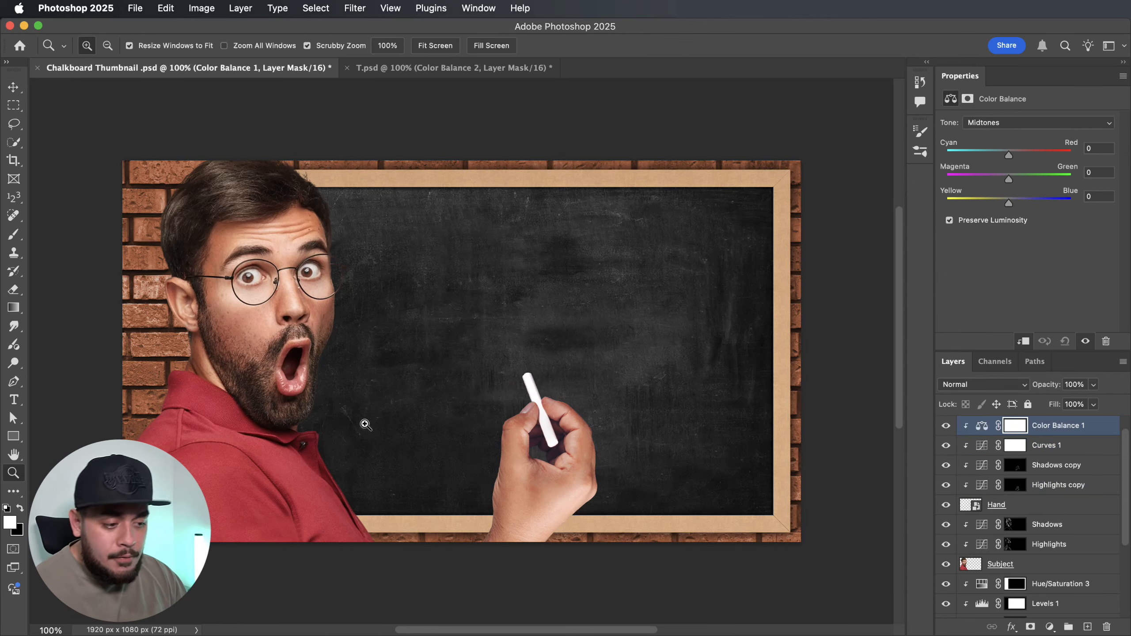
left_click_drag(363, 424, 392, 417)
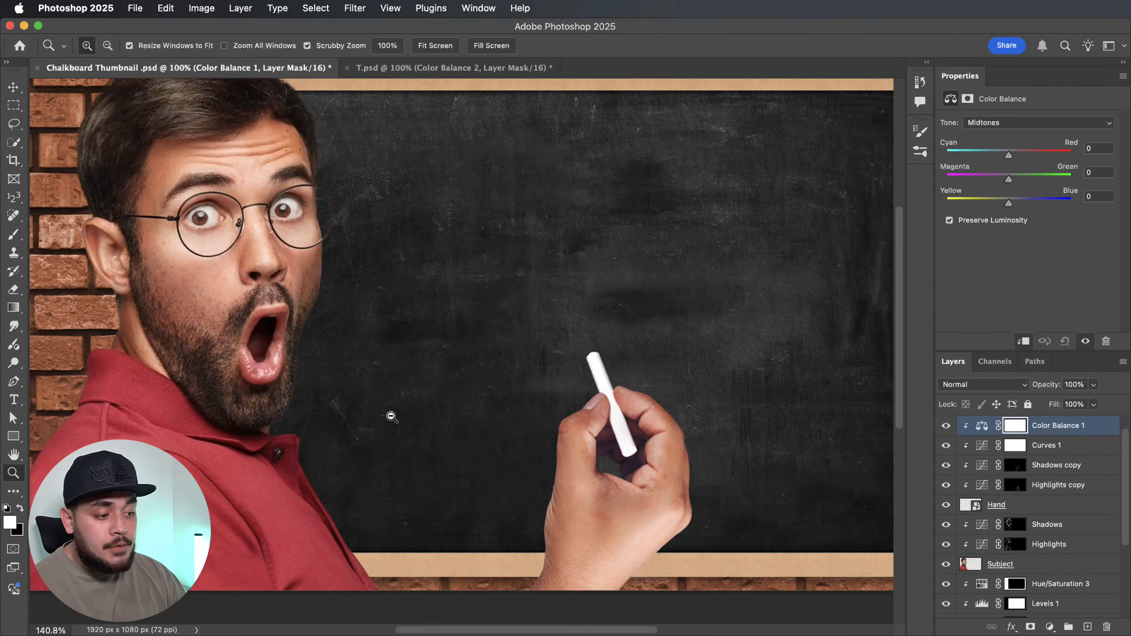
key("v")
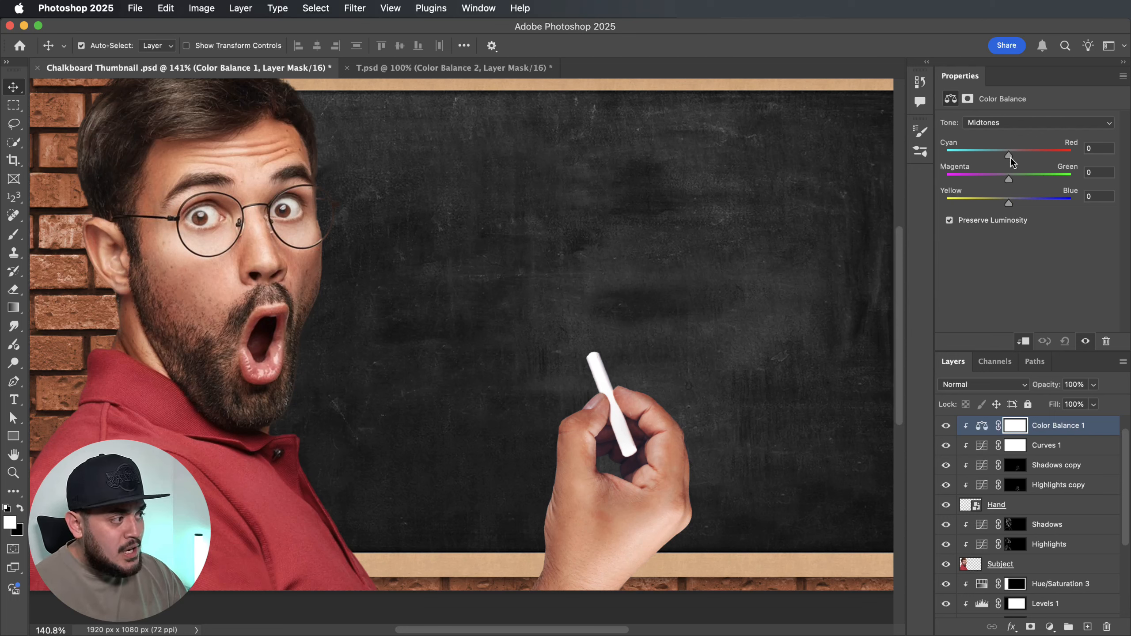
left_click_drag(1009, 157, 1012, 158)
left_click_drag(1010, 180, 1008, 182)
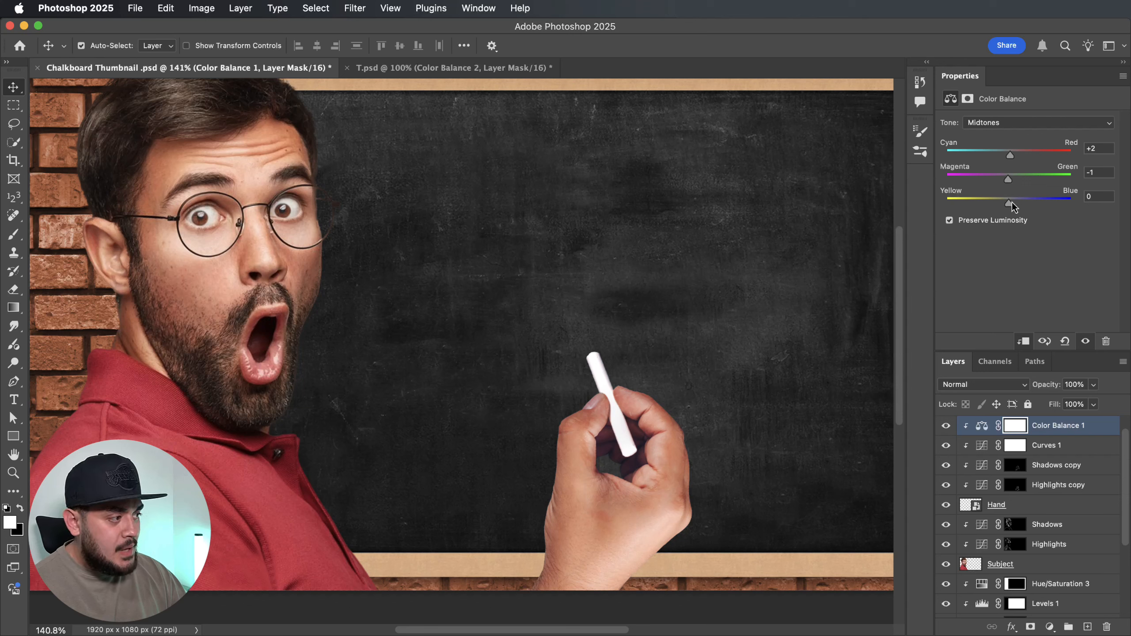
left_click_drag(1010, 204, 1008, 205)
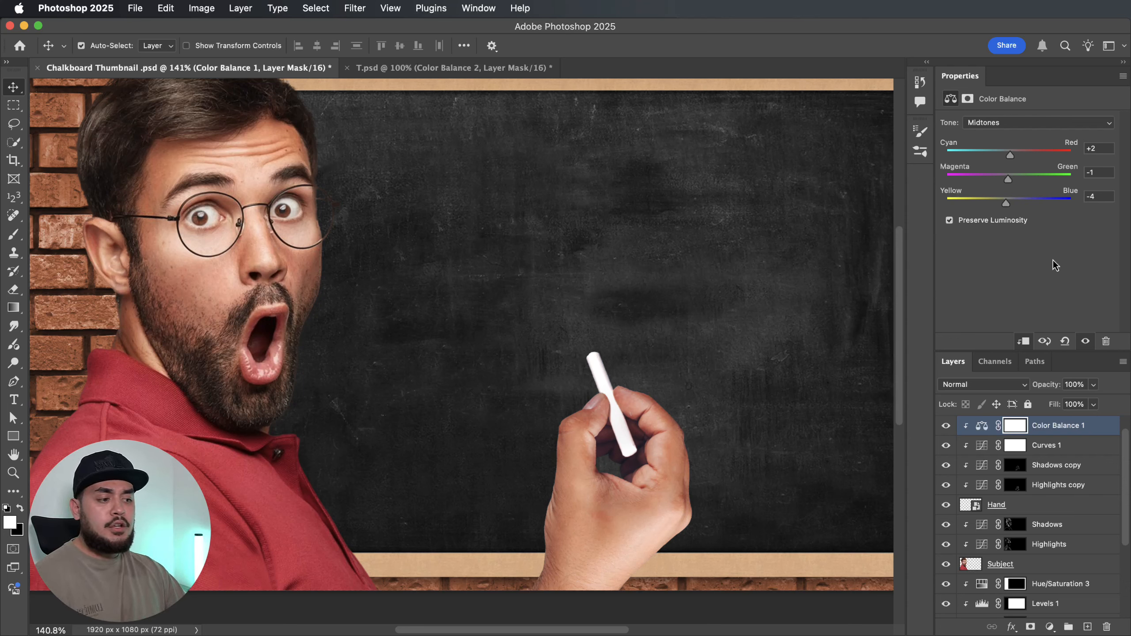
Set the hand's Color Balance shadows to Cyan-Red +1 and Yellow-Blue -1, and compare the image with and without the adjustment
left_click(995, 123)
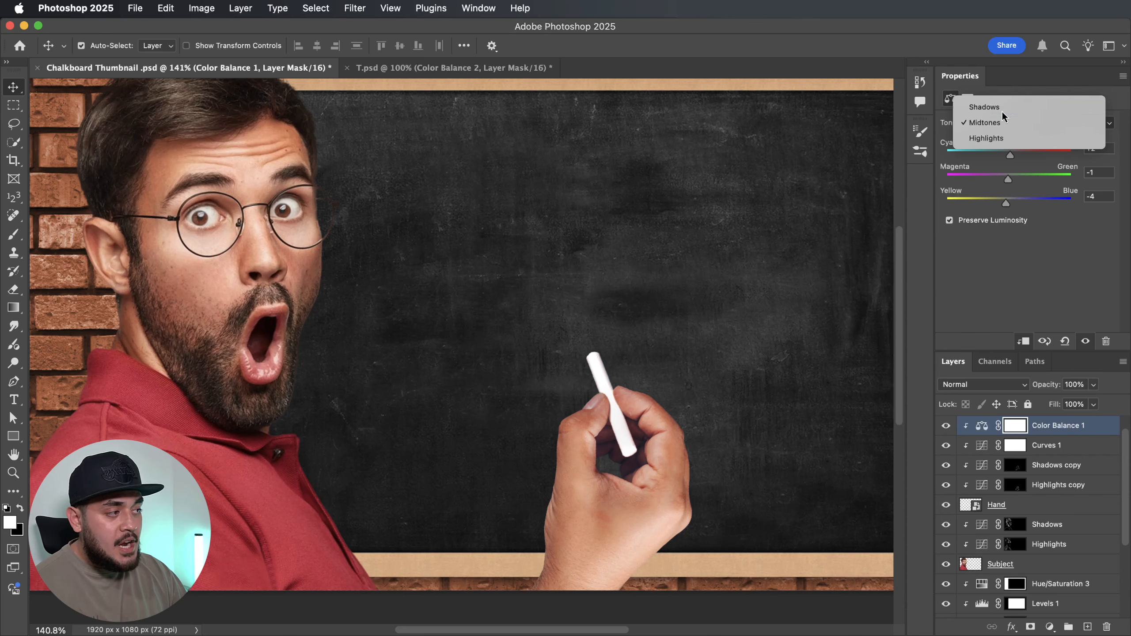
left_click(1002, 109)
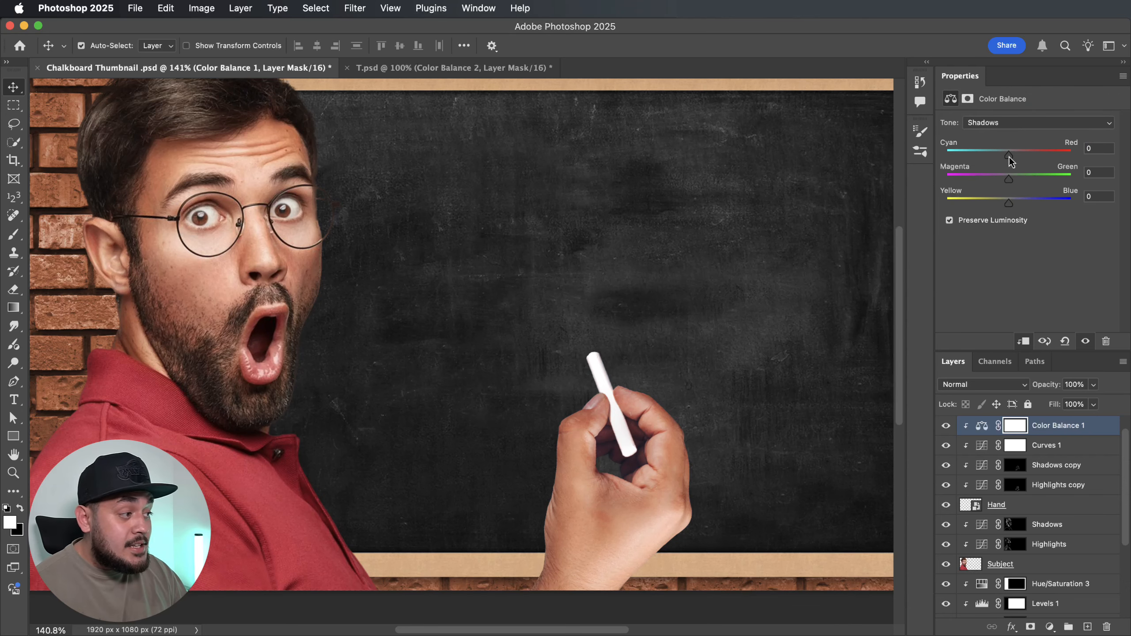
left_click_drag(1009, 157, 1012, 157)
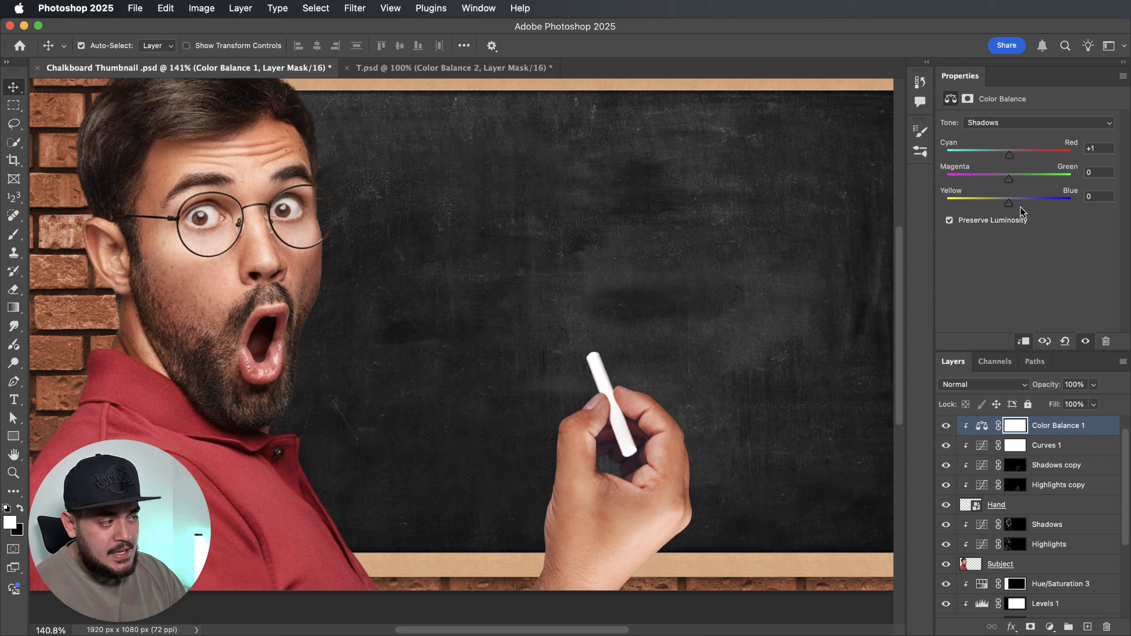
left_click_drag(1009, 205, 1008, 207)
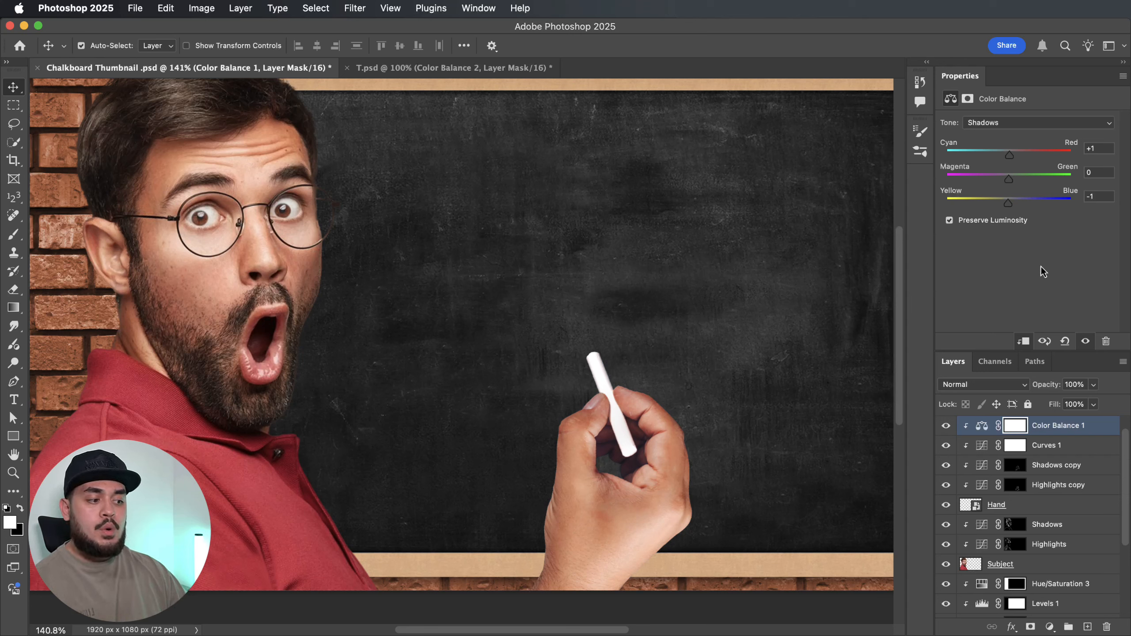
left_click(947, 428)
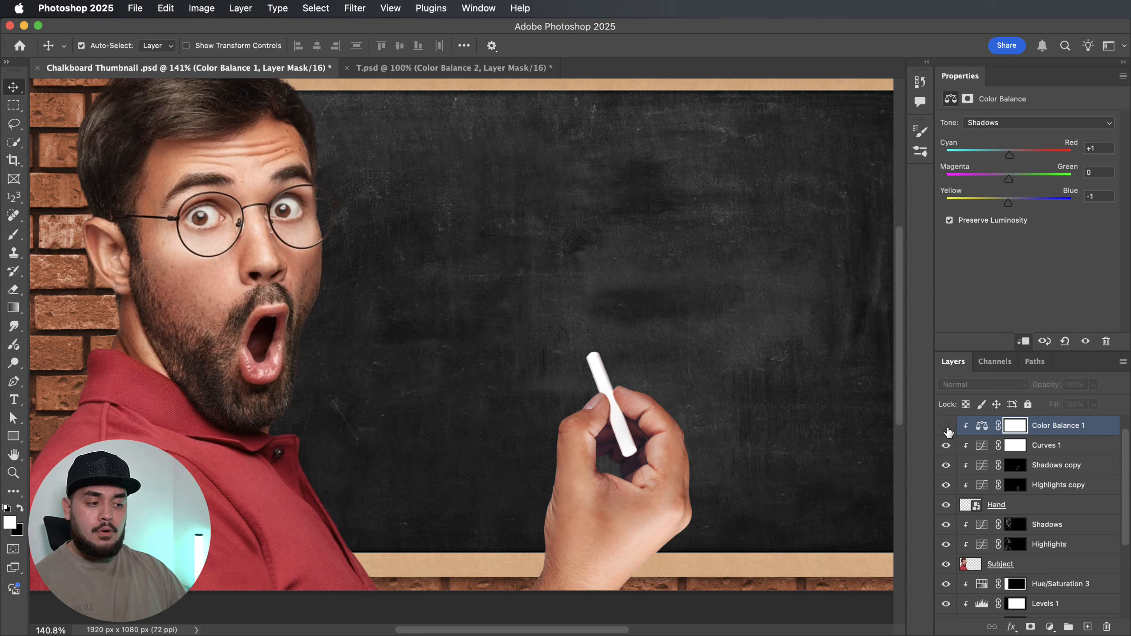
left_click(947, 427)
left_click(947, 428)
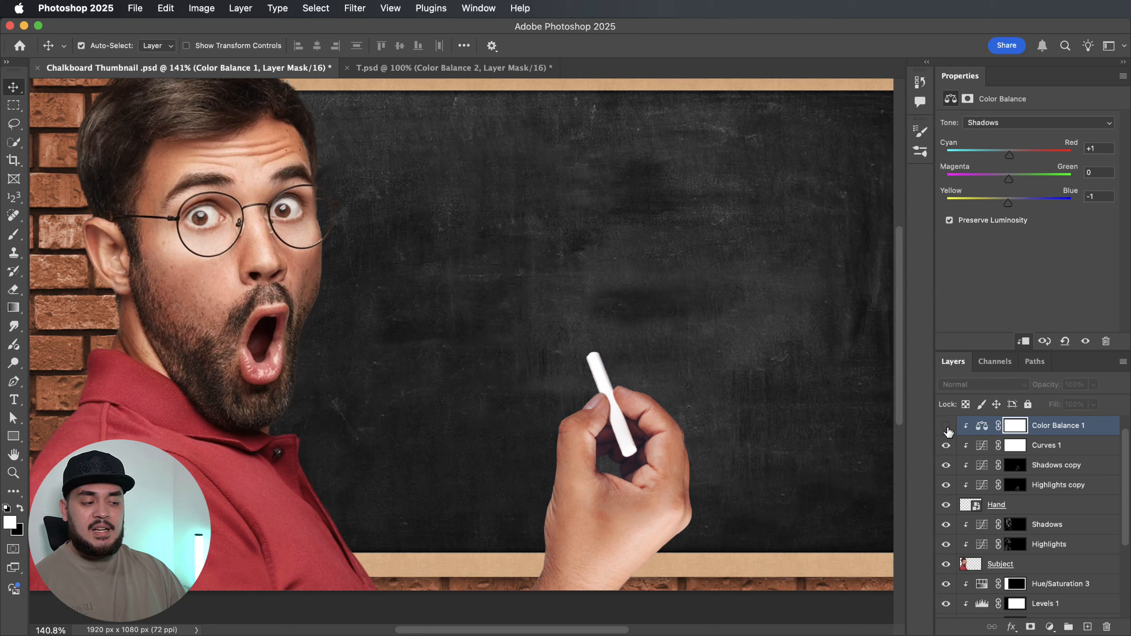
left_click(948, 428)
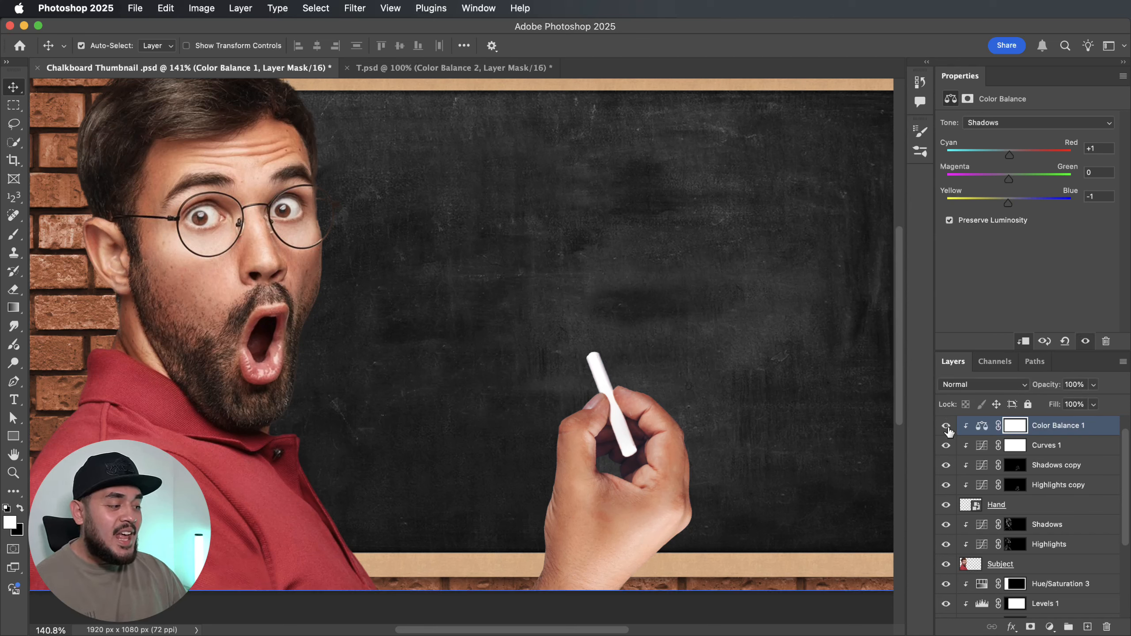
left_click(948, 427)
left_click(947, 427)
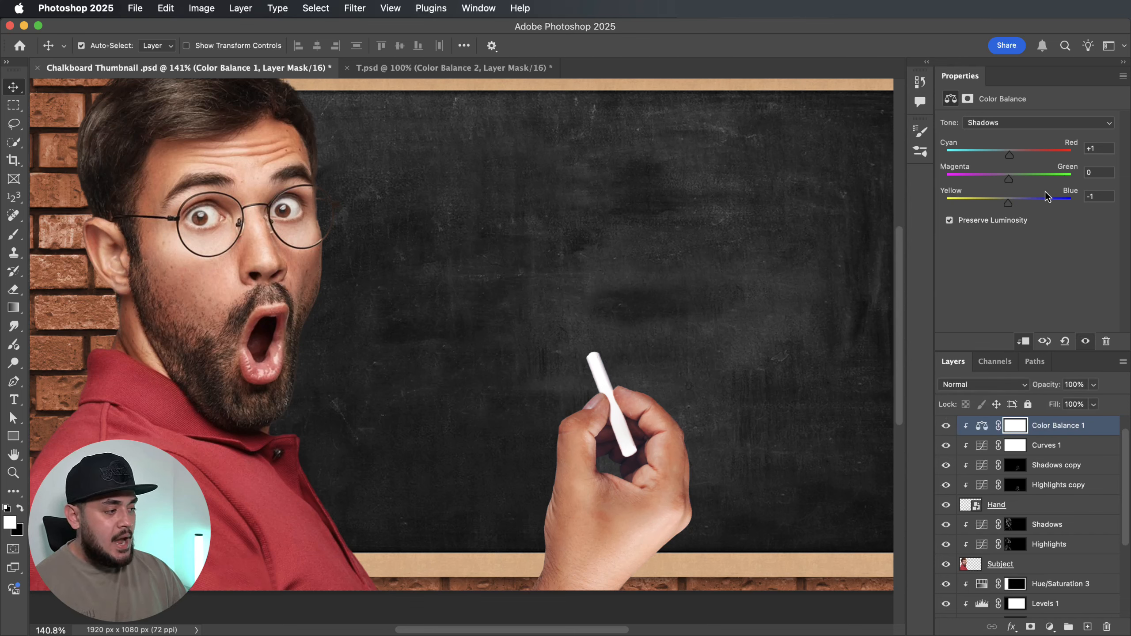
Set the hand's Color Balance highlights to Cyan-Red -4, Magenta-Green +2 and Yellow-Blue +3, and deselect the layer
left_click(1020, 123)
left_click(1013, 151)
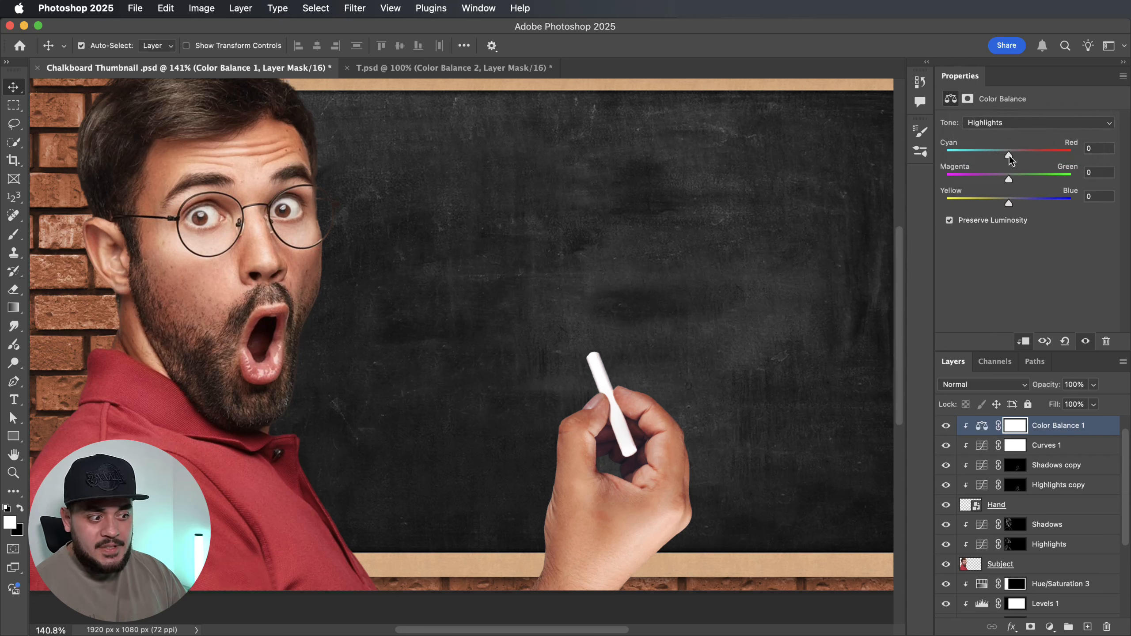
left_click_drag(1009, 155, 1008, 155)
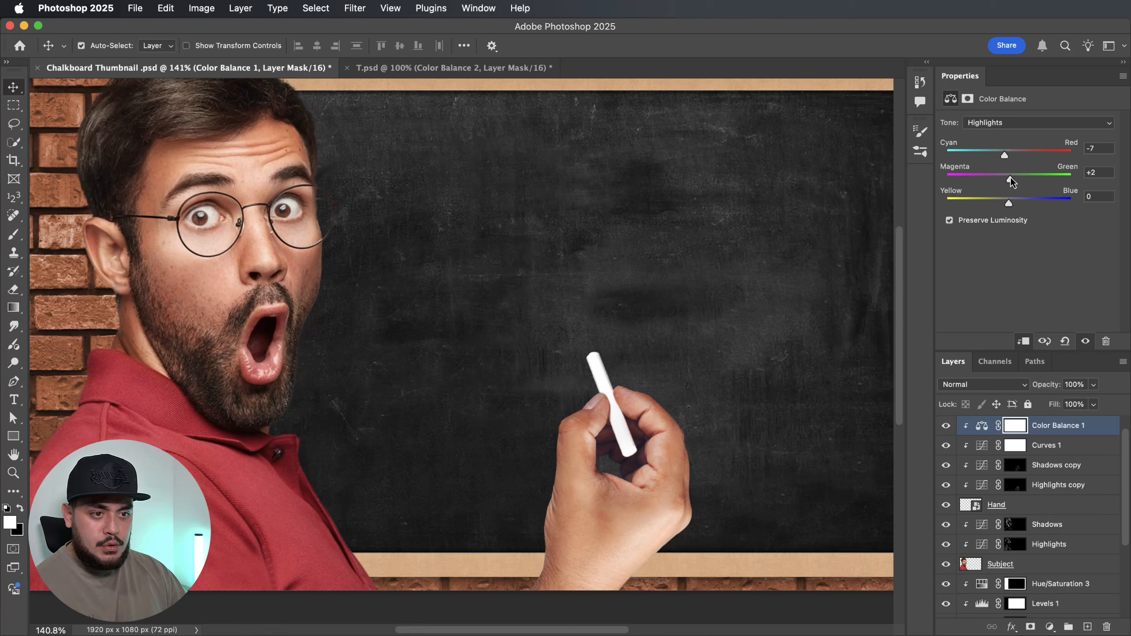
left_click_drag(1010, 205, 1012, 204)
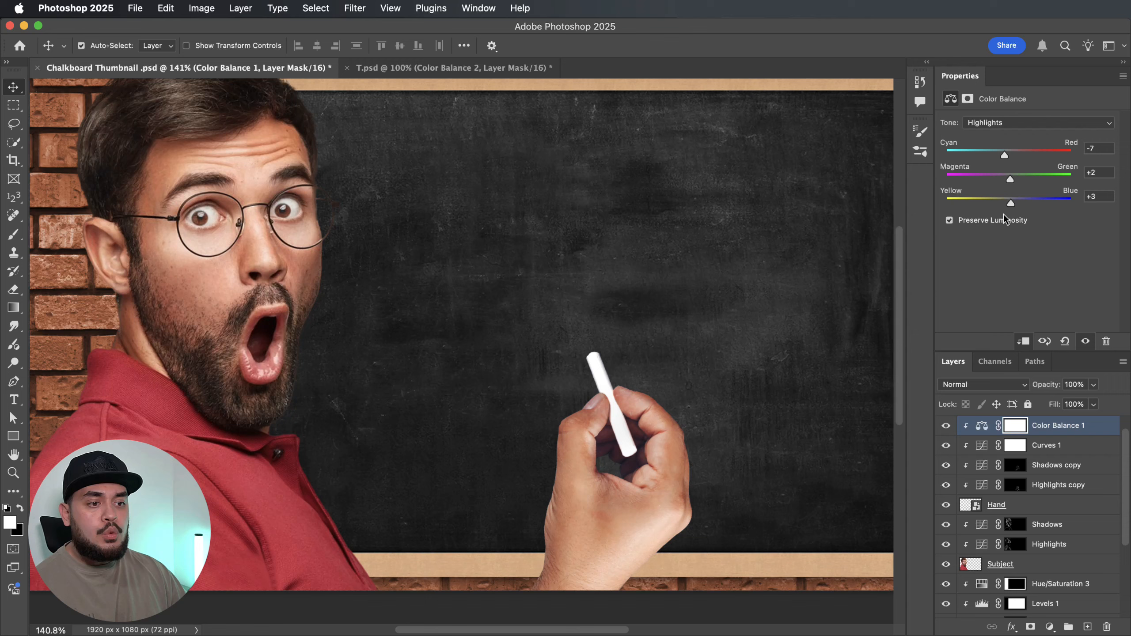
key("super+minus")
key("super+minus")
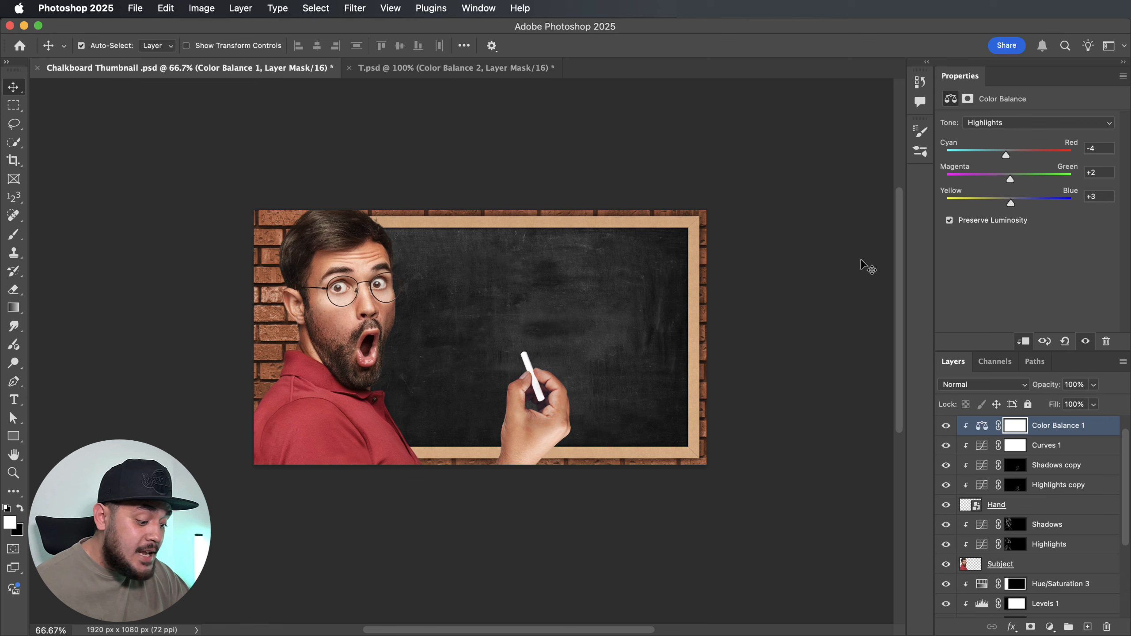
key("super+0")
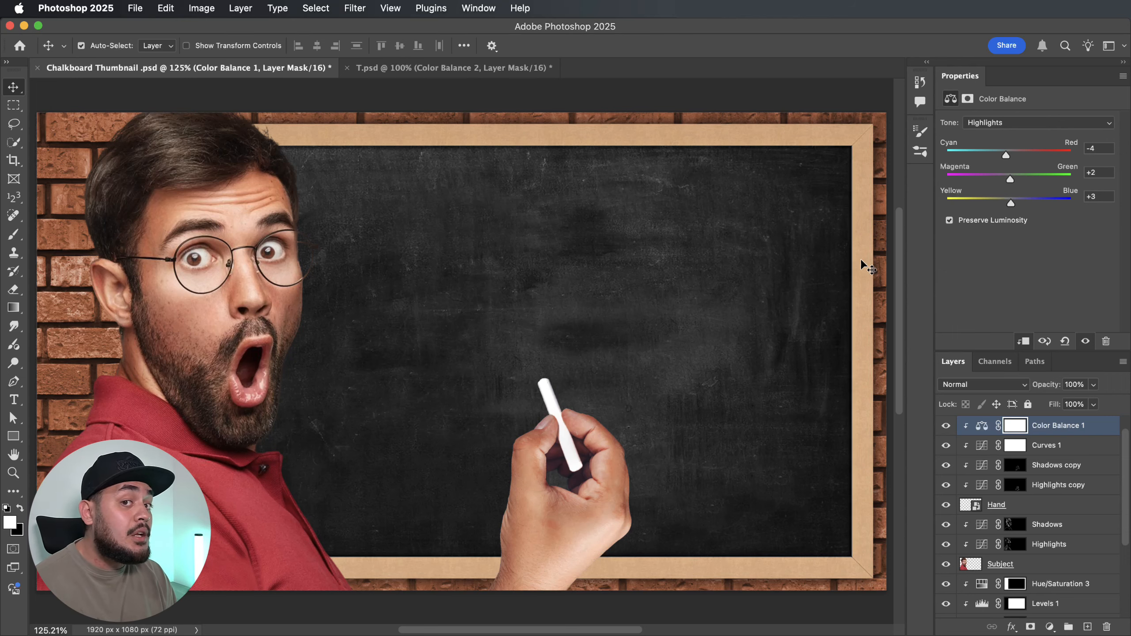
key("super+1")
left_click(848, 275)
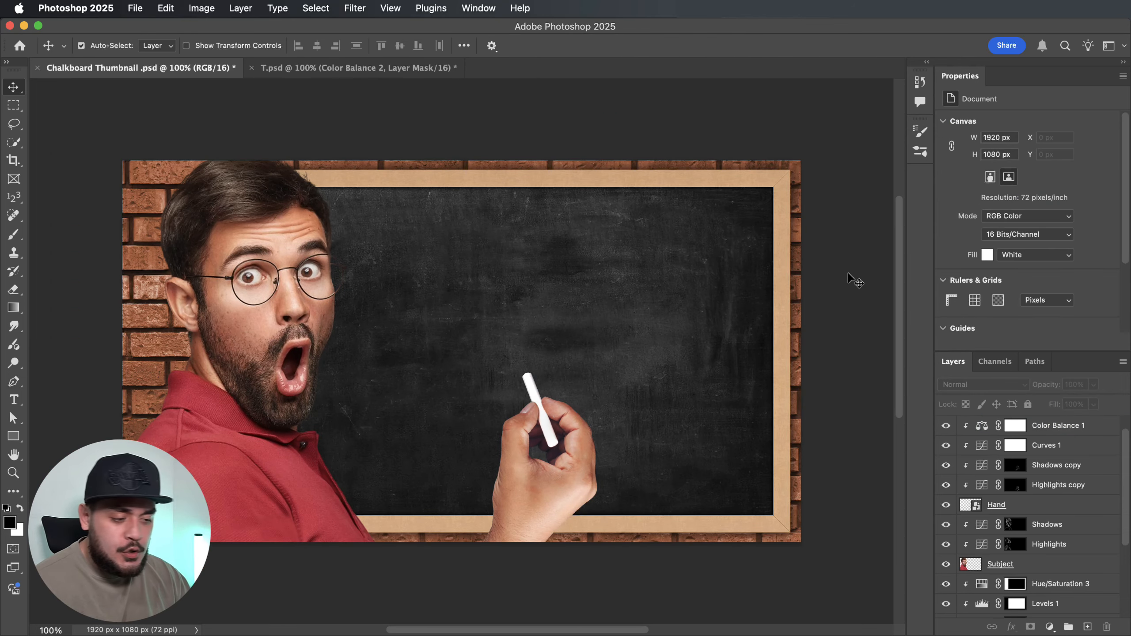
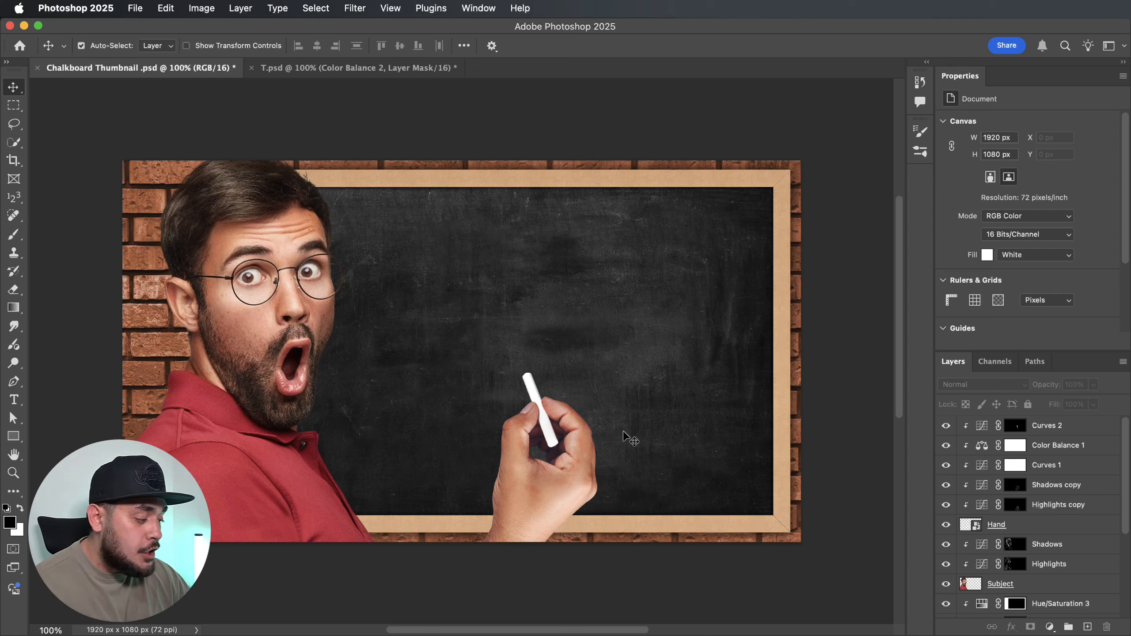
Add a new layer directly below the Hand layer and name it "Shadows behind hand"
left_click(1088, 627)
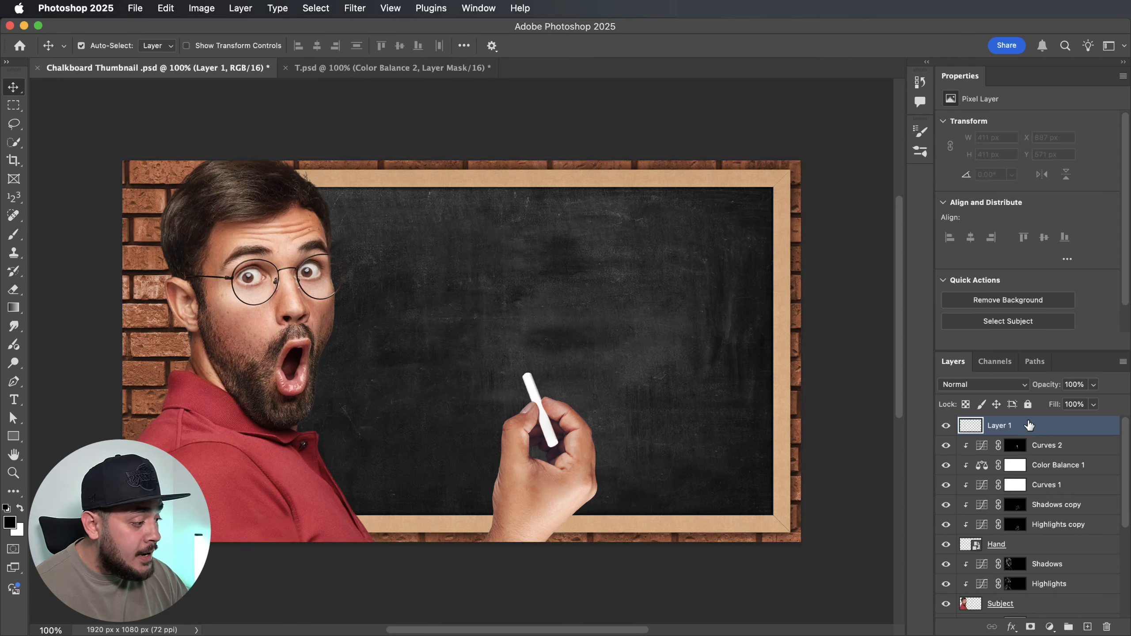
left_click_drag(1029, 425, 1002, 555)
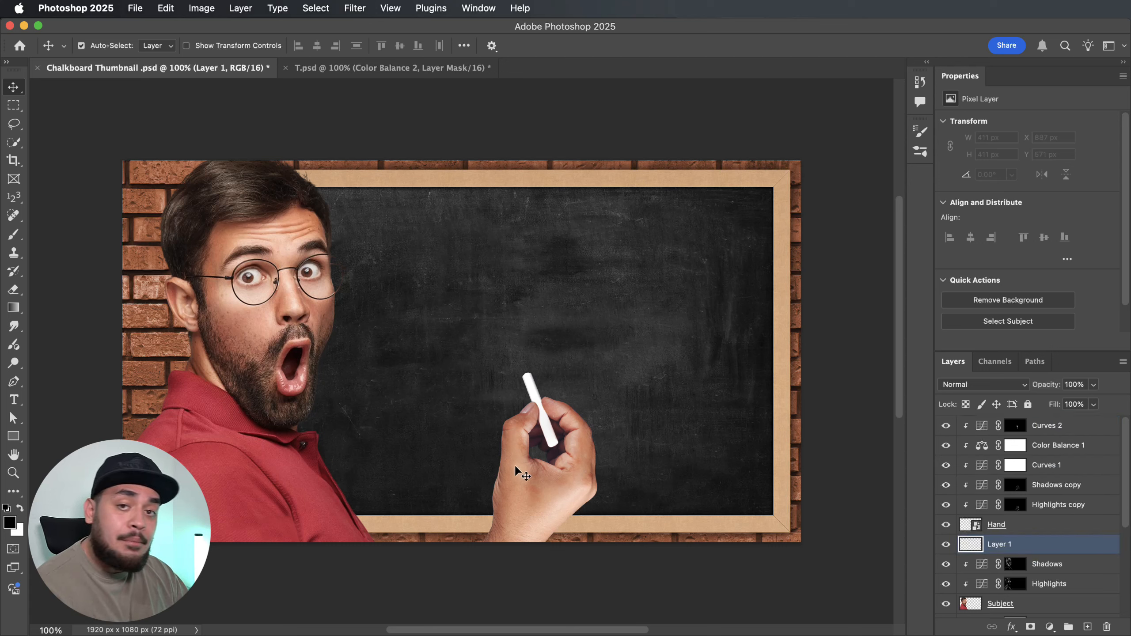
left_click(996, 525, "shift")
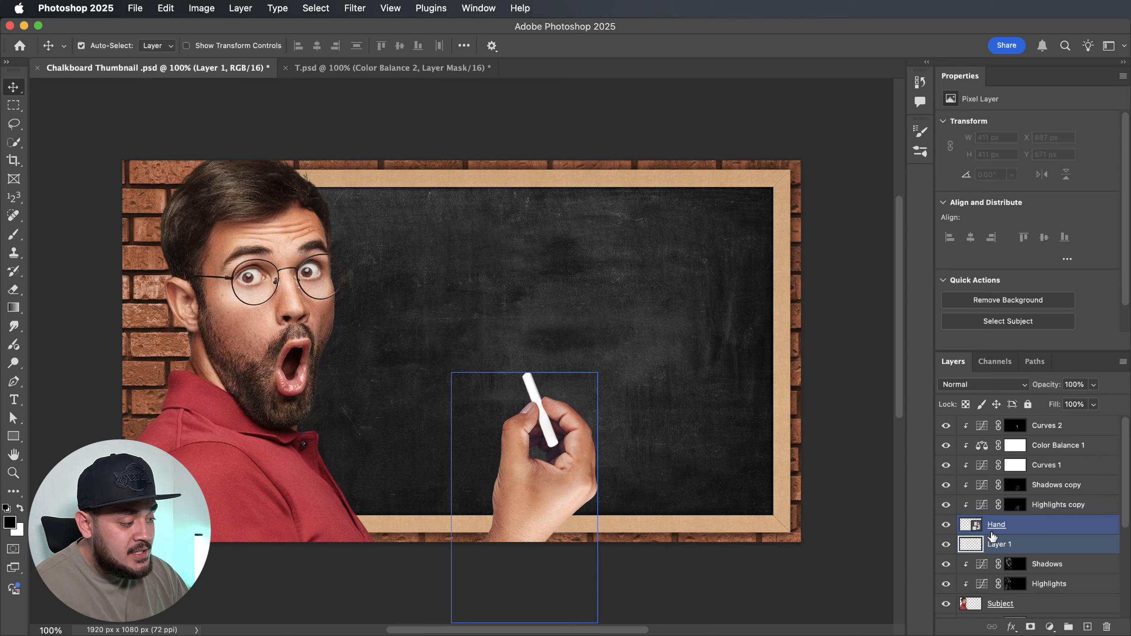
double_click(1003, 544)
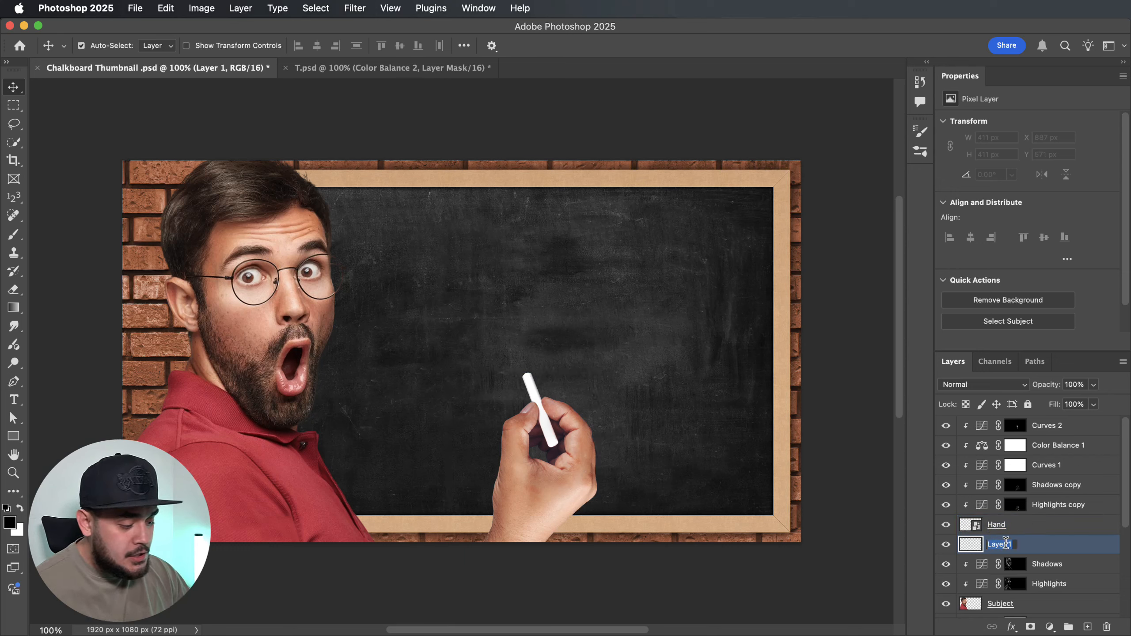
type("Shadows behind hand")
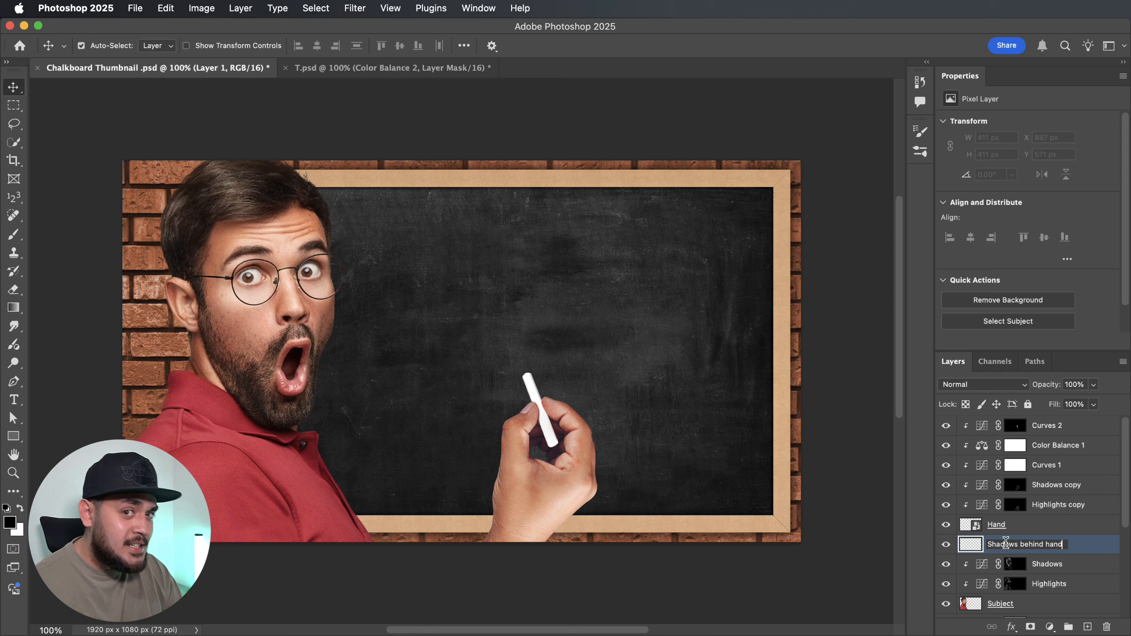
key("Return")
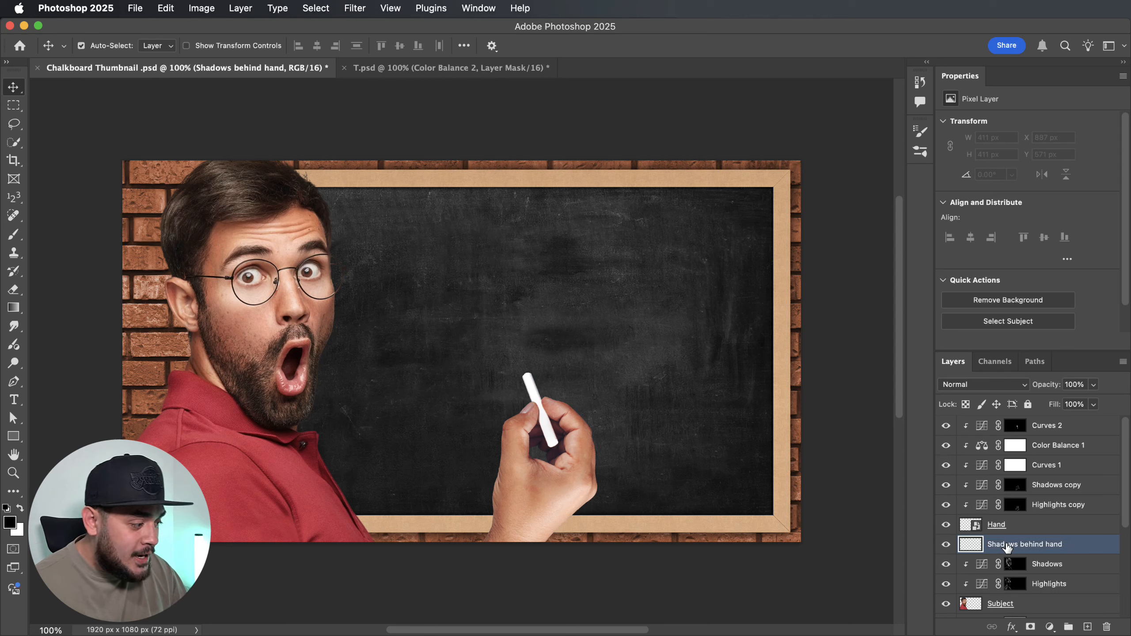
Paint a faint black shadow behind the palm and wrist with a soft 150 px brush at 5% flow
key("b")
key("bracketleft")
key("bracketleft")
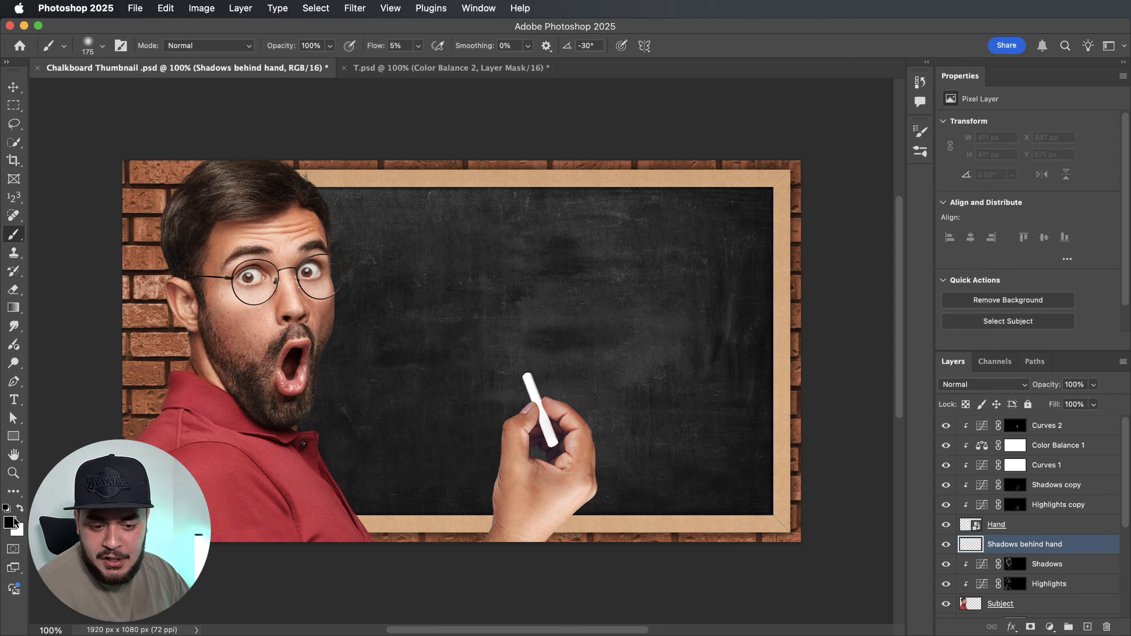
key("bracketleft")
left_click(537, 454)
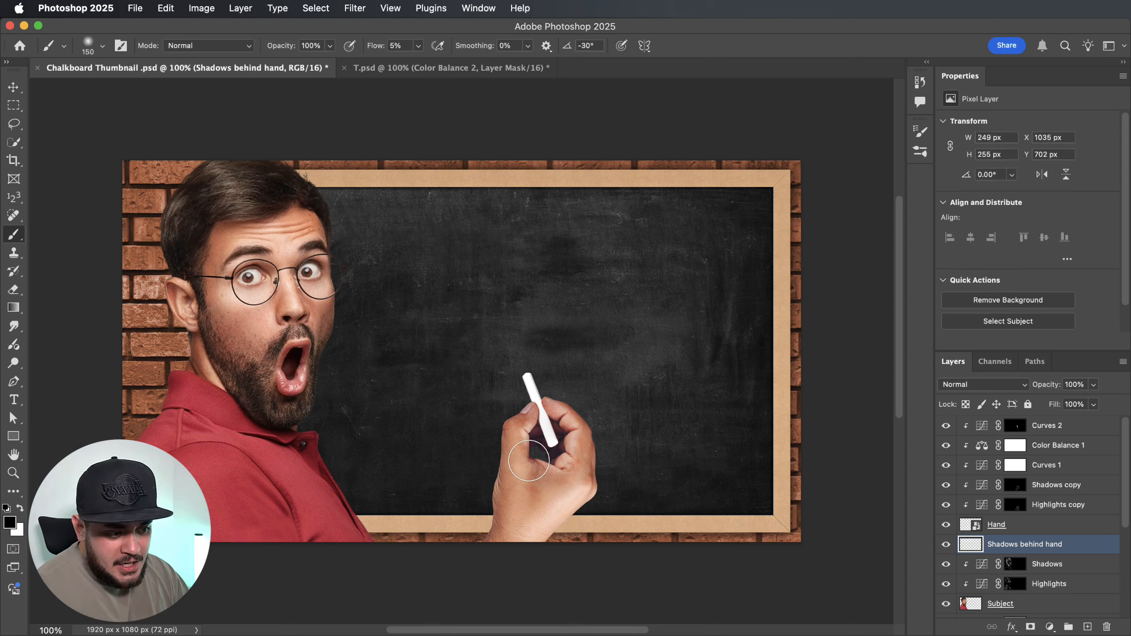
mouse_move(528, 461)
left_mouse_down()
mouse_move(517, 438)
mouse_move(494, 502)
mouse_move(505, 505)
left_mouse_up()
Raise the brush flow to 12% and darken the shadow behind the chalk, fingers and wrist with a 150 to 175 px brush
left_click_drag(411, 45, 349, 47)
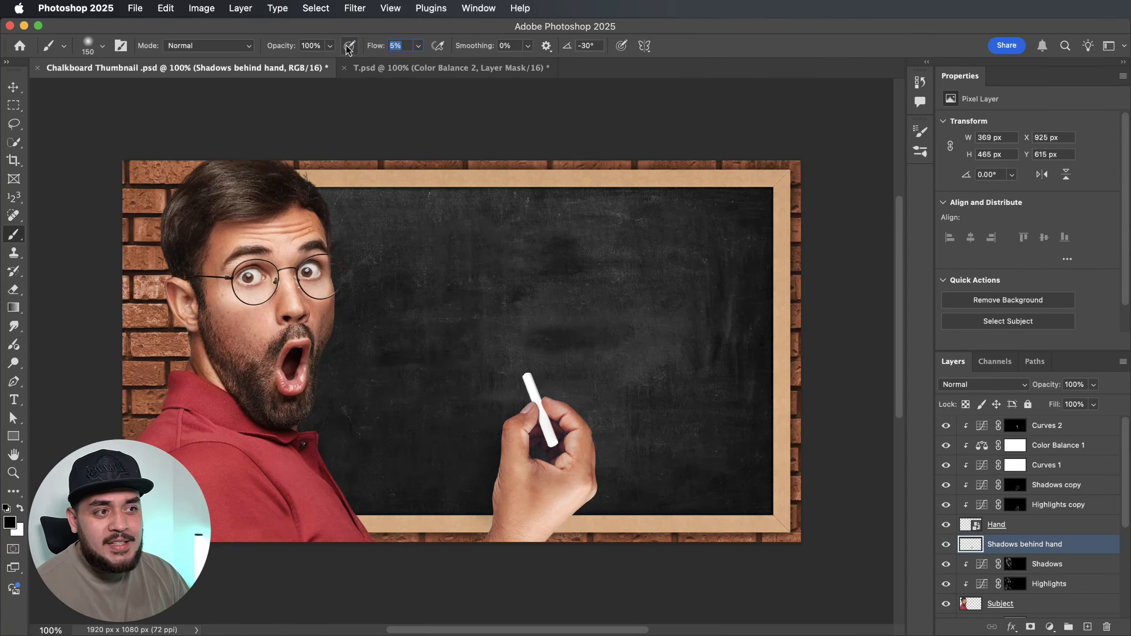
type("12")
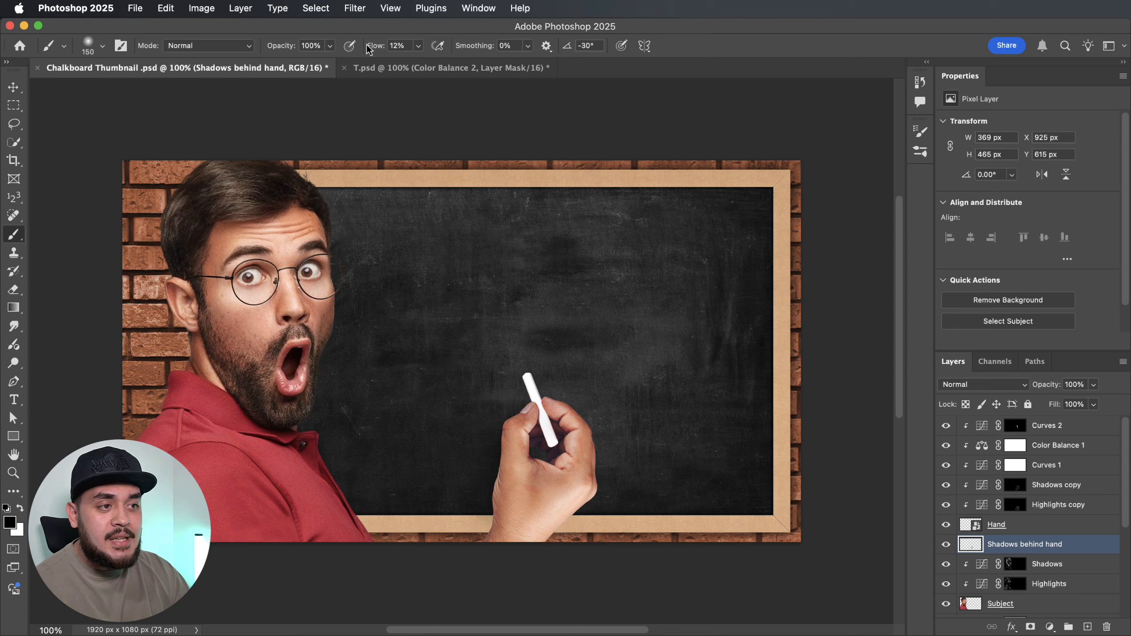
left_click(527, 390)
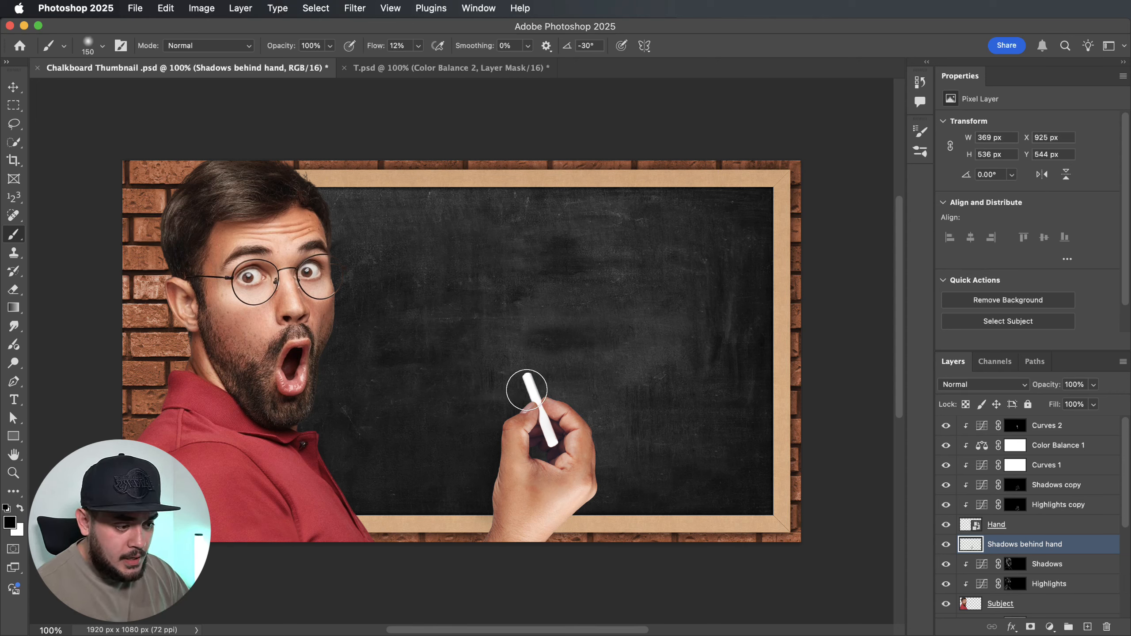
left_click_drag(527, 390, 530, 440)
key("bracketleft")
key("bracketright")
key("bracketright")
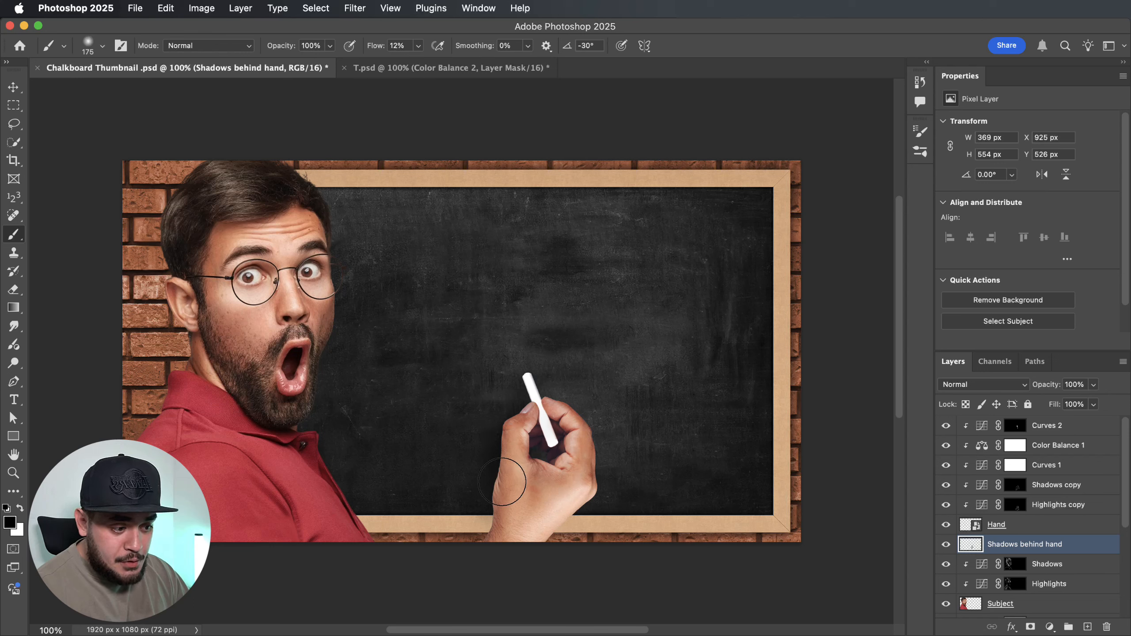
left_click_drag(503, 482, 483, 575)
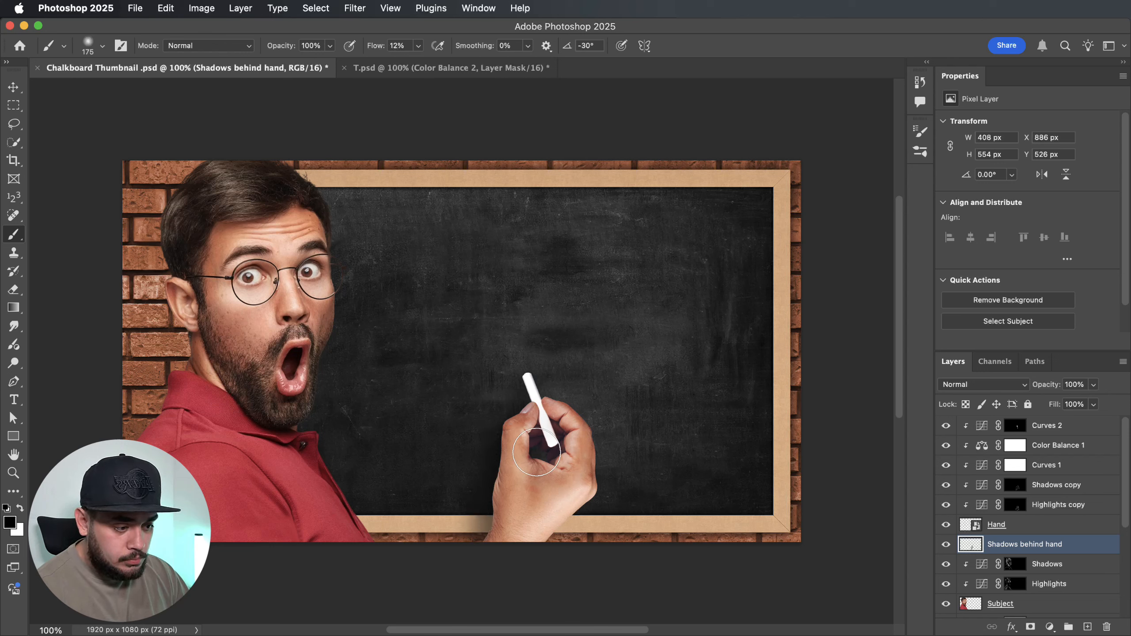
left_click_drag(537, 452, 533, 450)
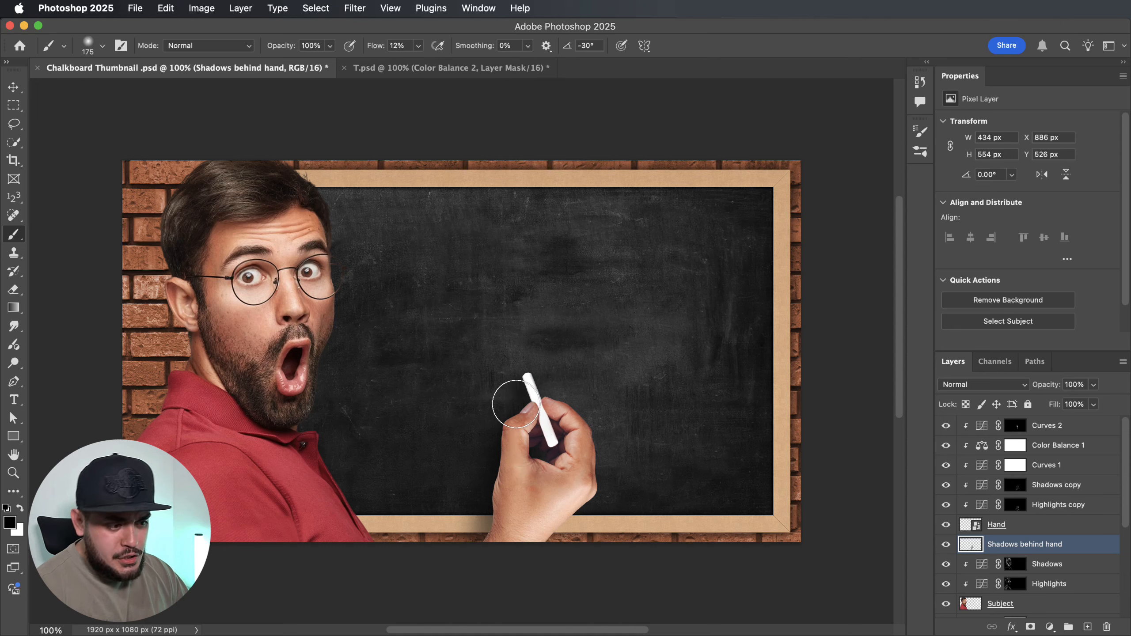
Try an 80 px black shadow stroke along the hand's outer edge from wrist to knuckles, and undo it
key("bracketleft")
key("bracketleft")
key("bracketleft")
key("bracketleft")
key("bracketleft")
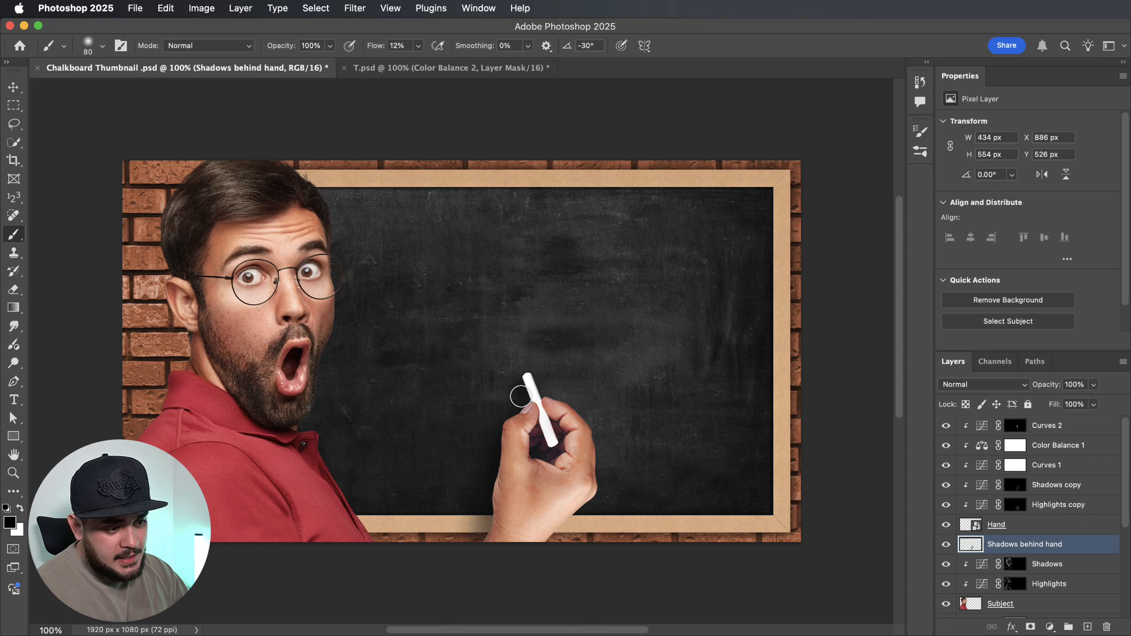
mouse_move(579, 533)
left_mouse_down()
mouse_move(610, 483)
mouse_move(596, 446)
left_mouse_up()
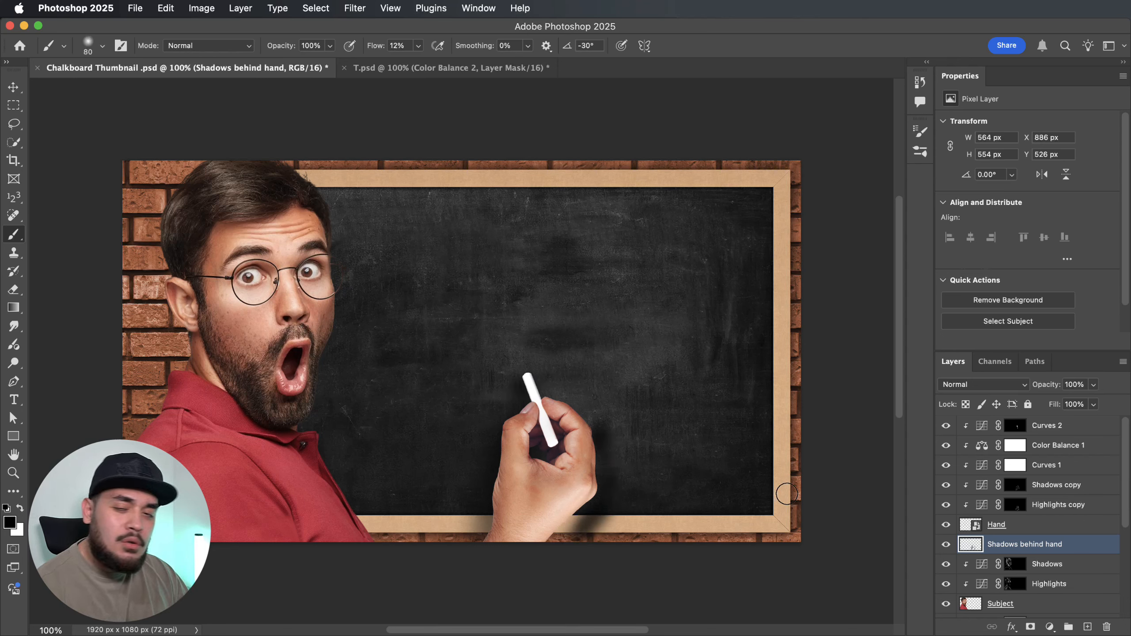
key("super+z")
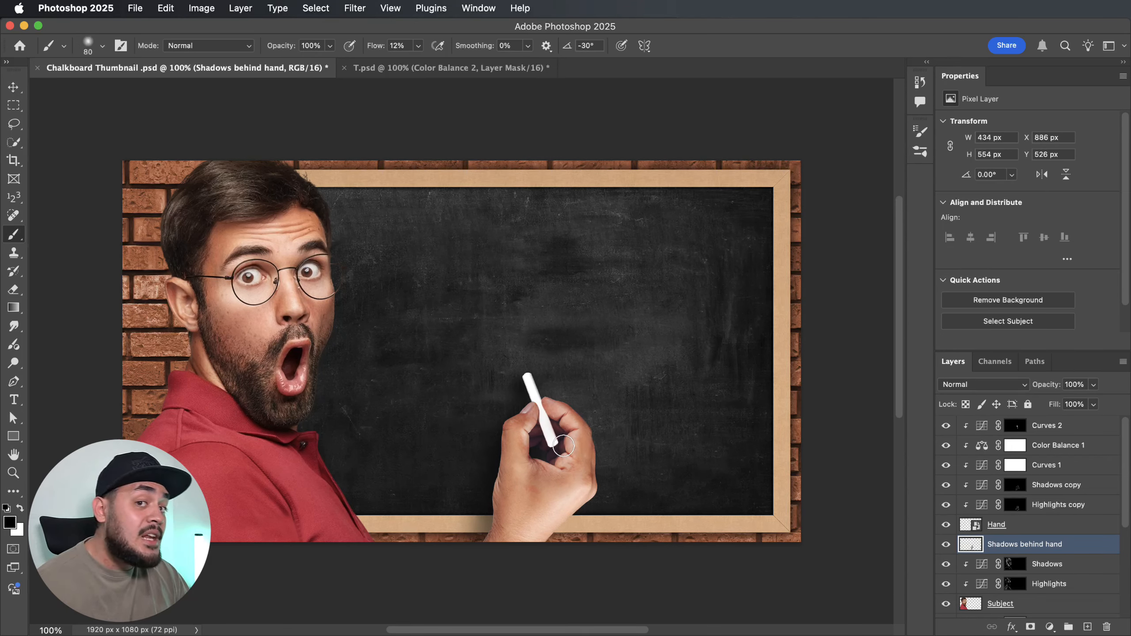
key("bracketleft")
key("bracketleft")
key("bracketleft")
key("bracketleft")
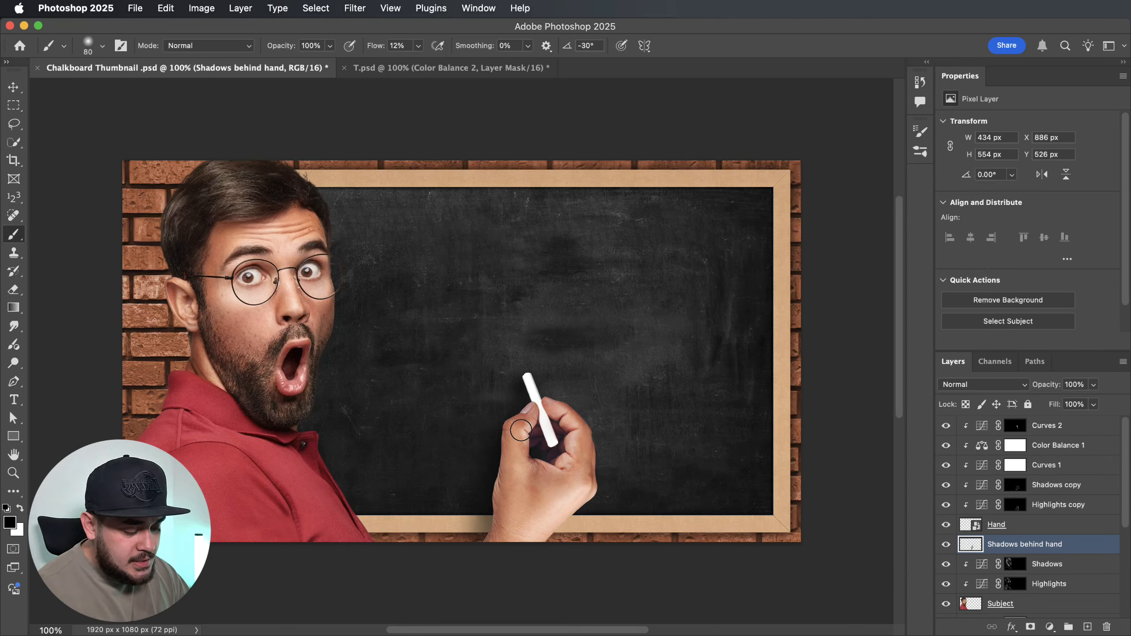
key("bracketright")
key("bracketright")
key("bracketright")
key("bracketright")
key("bracketright")
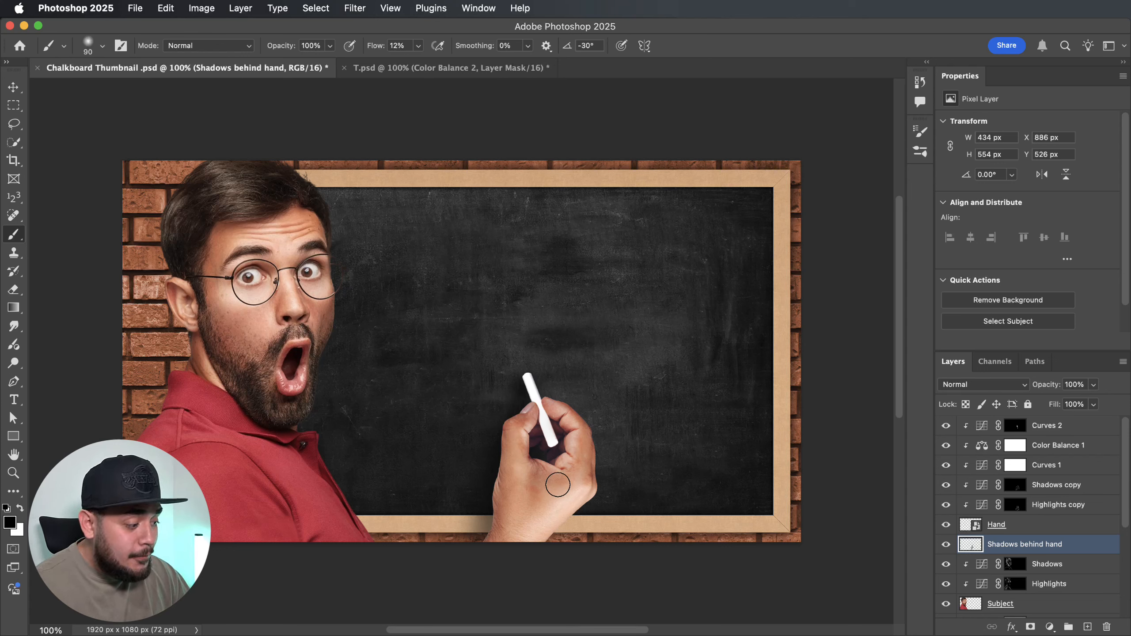
Add a new layer directly below the Subject layer and name it "Shadows behind subject"
scroll(1066, 558, "down", 3)
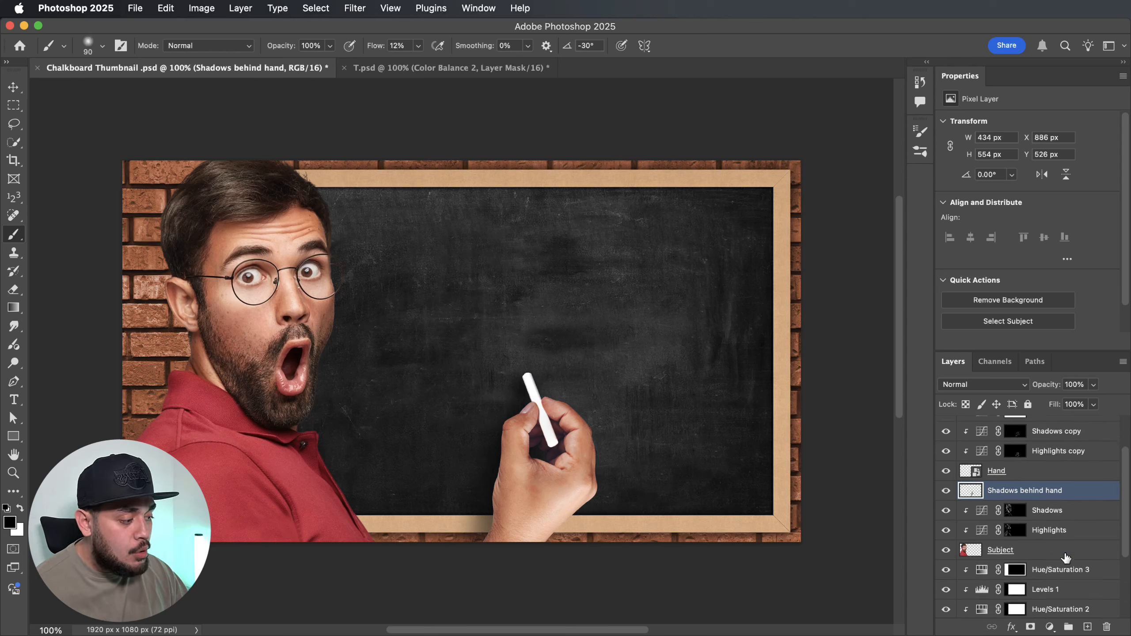
left_click(1059, 536)
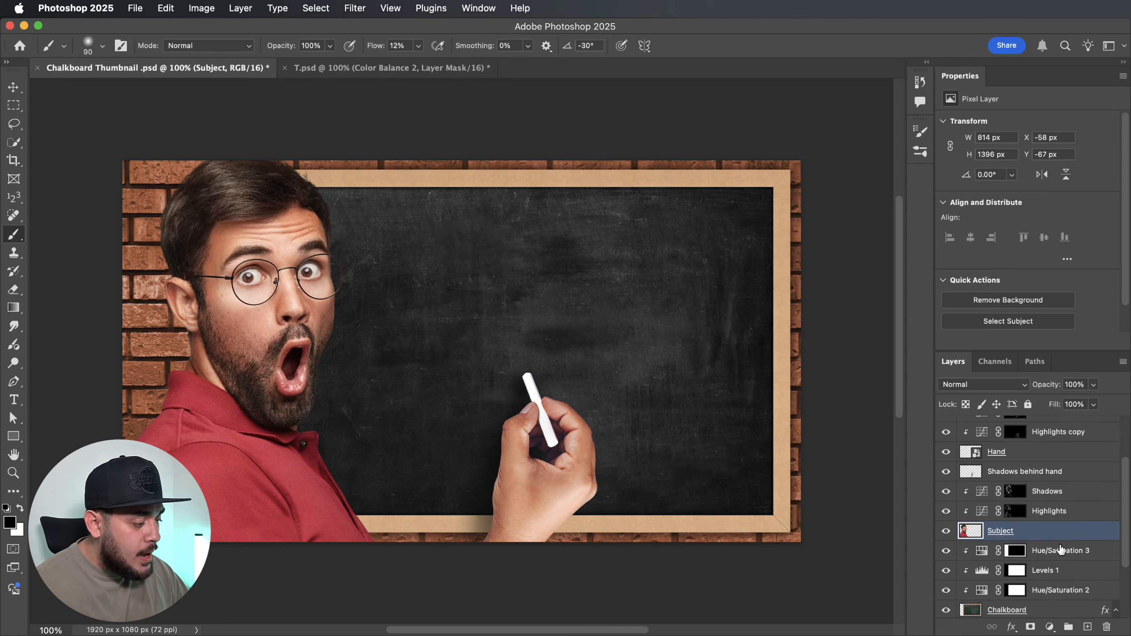
left_click(1088, 628)
left_click_drag(1020, 532, 1015, 557)
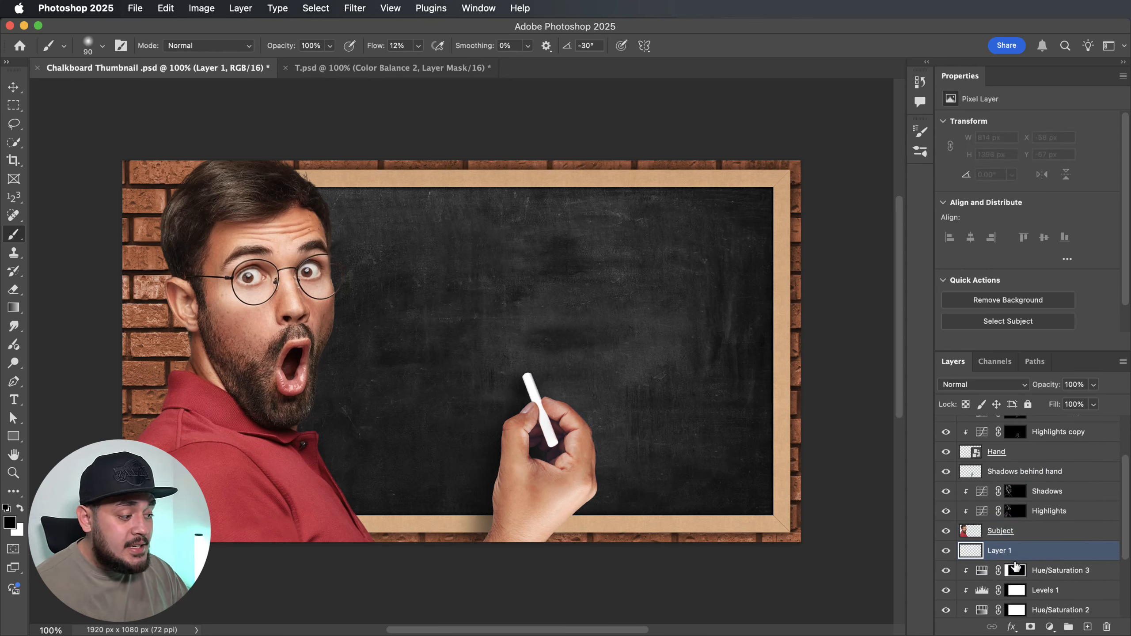
double_click(1008, 551)
type("Shadows behind ")
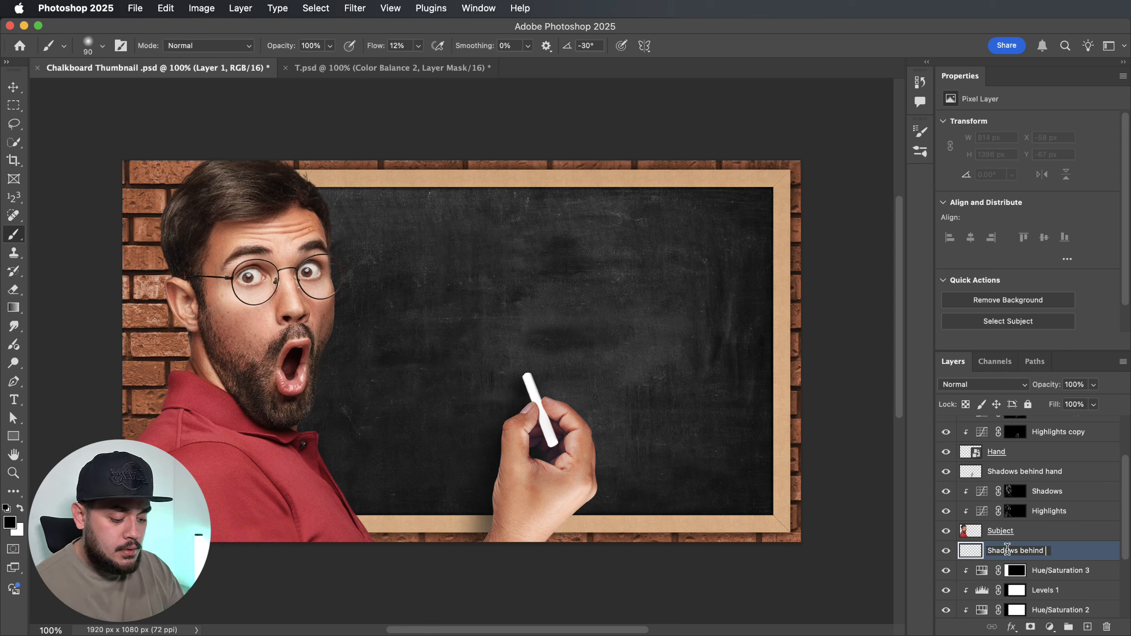
type("subject")
key("Return")
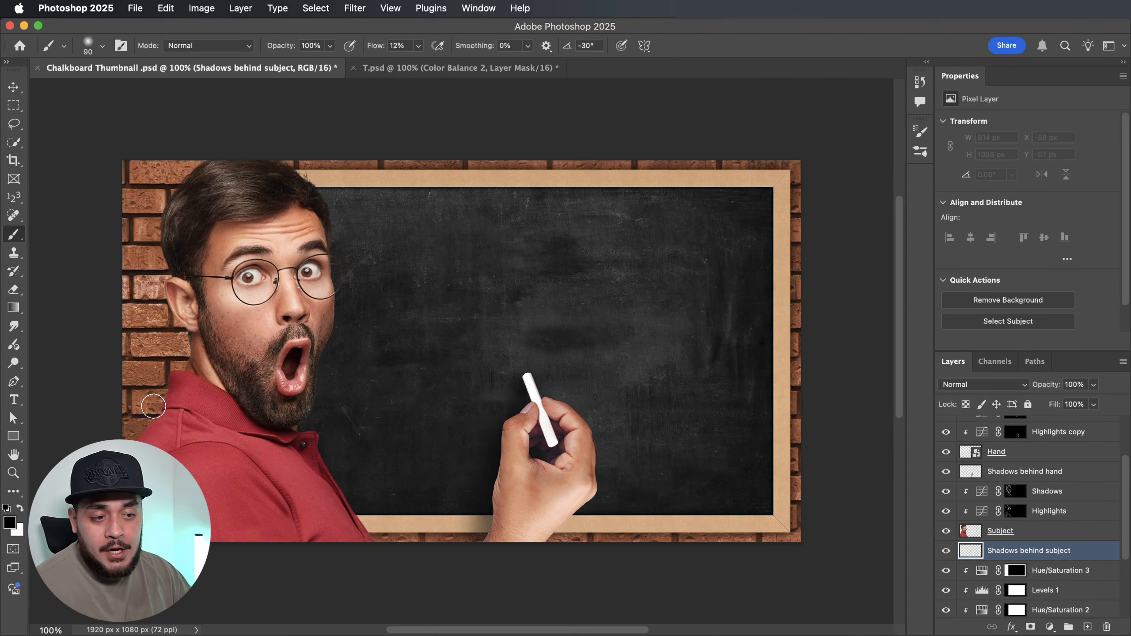
Paint a soft black shadow on the bricks behind the man's shoulder with a 200 px brush
key("bracketright")
key("bracketright")
key("bracketright")
key("bracketright")
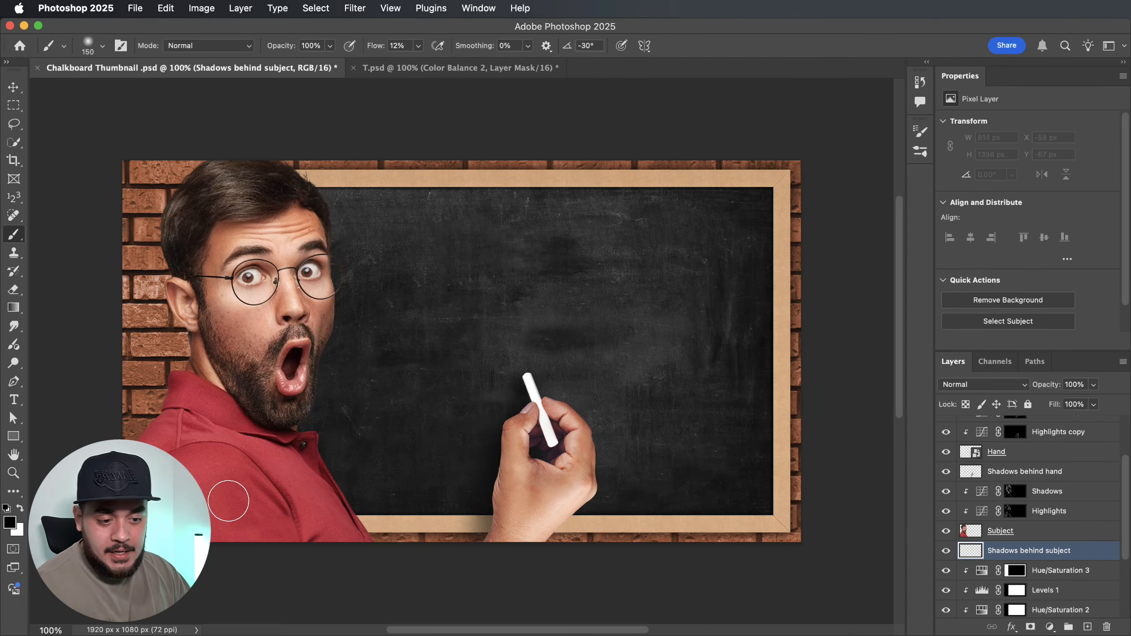
key("bracketright")
mouse_move(176, 418)
left_mouse_down()
mouse_move(142, 468)
mouse_move(147, 446)
left_mouse_up()
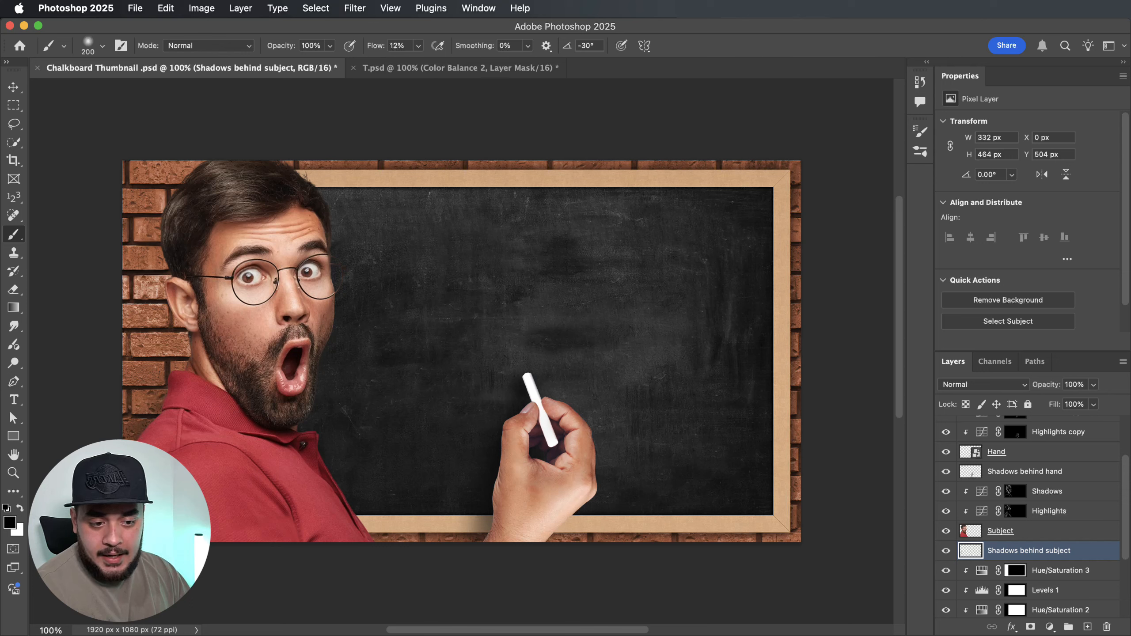
Try extending the shadow from the shoulder up behind the man's head, and undo the last strokes
mouse_move(171, 405)
left_mouse_down()
mouse_move(227, 316)
mouse_move(180, 287)
mouse_move(212, 192)
mouse_move(194, 201)
mouse_move(212, 190)
mouse_move(182, 217)
mouse_move(183, 259)
mouse_move(210, 192)
left_mouse_up()
key("super+z")
key("super+z")
key("super+z")
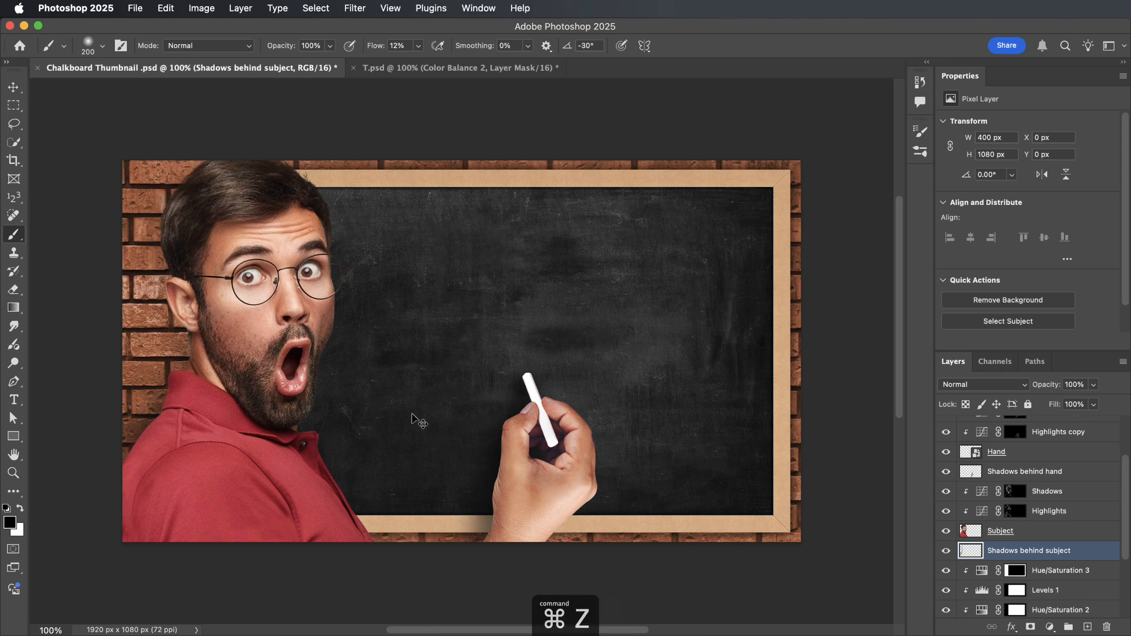
Paint black shadows behind the man's neck, head and back, and along his shirt front and face, with 200 and 150 px brushes
left_click_drag(200, 362, 180, 288)
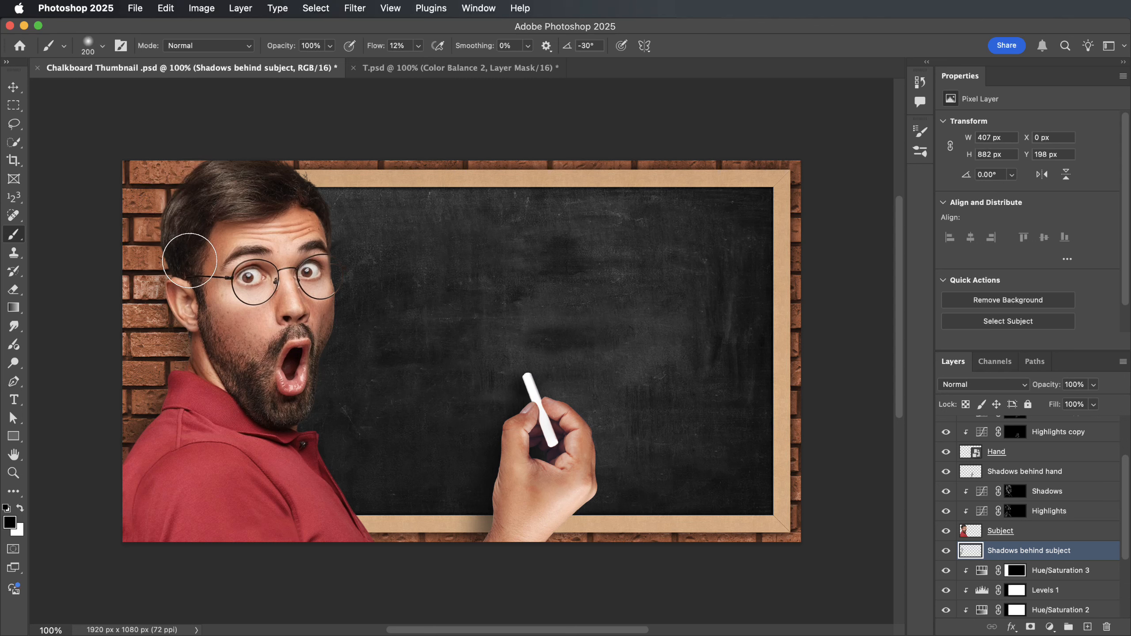
key("bracketleft")
key("bracketleft")
mouse_move(183, 195)
left_mouse_down()
mouse_move(177, 400)
mouse_move(147, 491)
left_mouse_up()
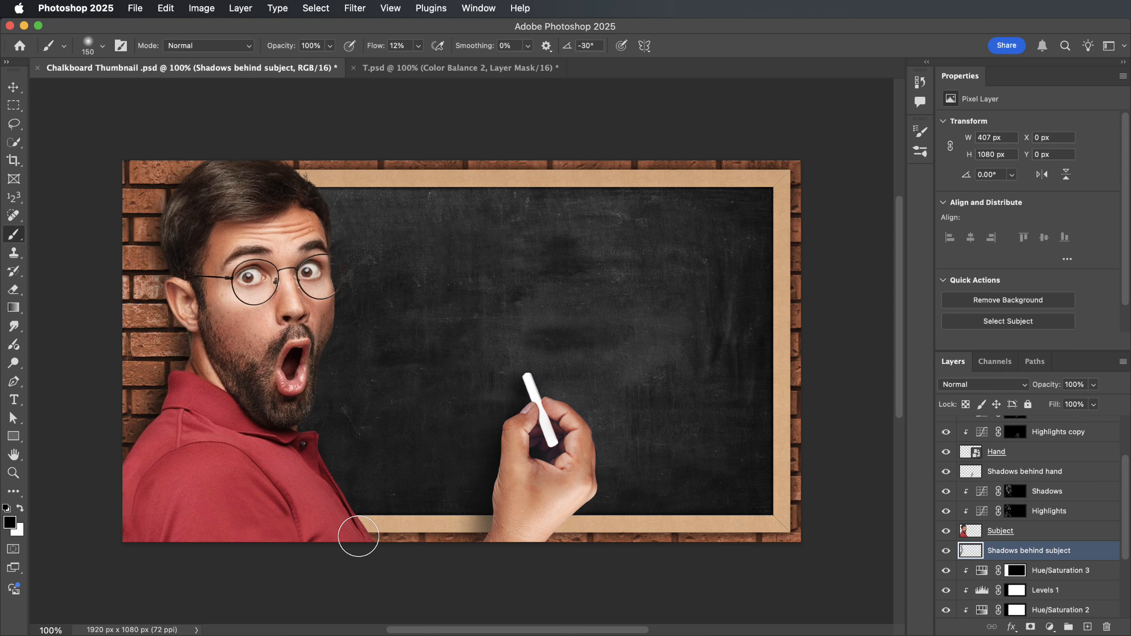
mouse_move(359, 537)
left_mouse_down()
mouse_move(293, 411)
mouse_move(314, 298)
mouse_move(320, 313)
mouse_move(307, 237)
left_mouse_up()
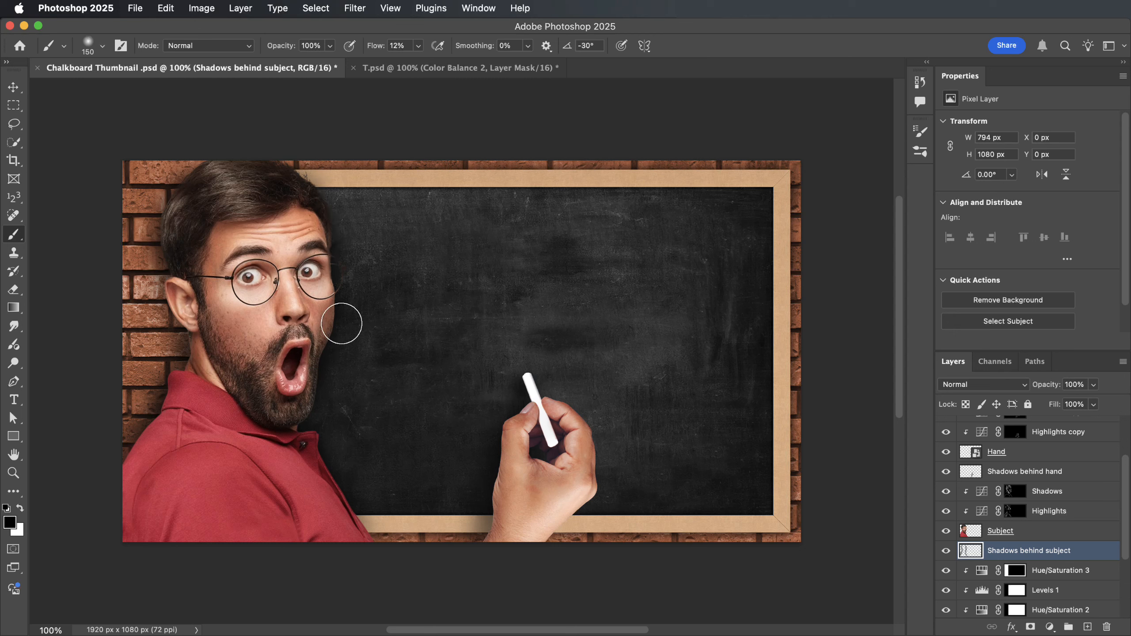
Set up the Eraser with 5% flow and a 400 px tip for softening the shadows behind the man
key("e")
key("b")
key("bracketright")
key("bracketright")
key("bracketright")
key("bracketright")
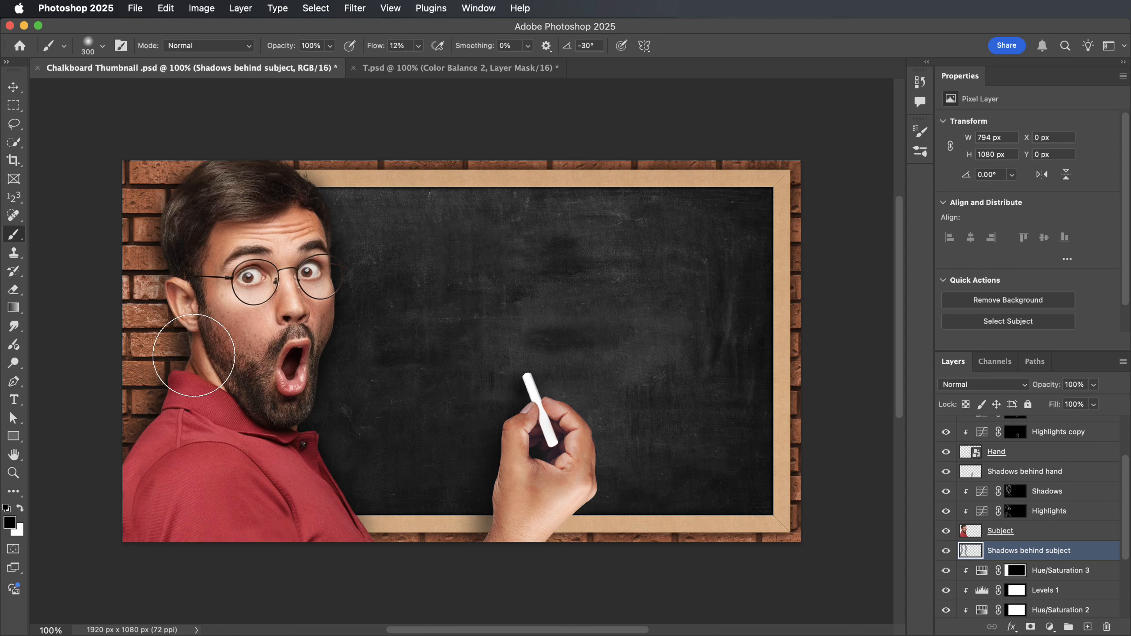
type("xe")
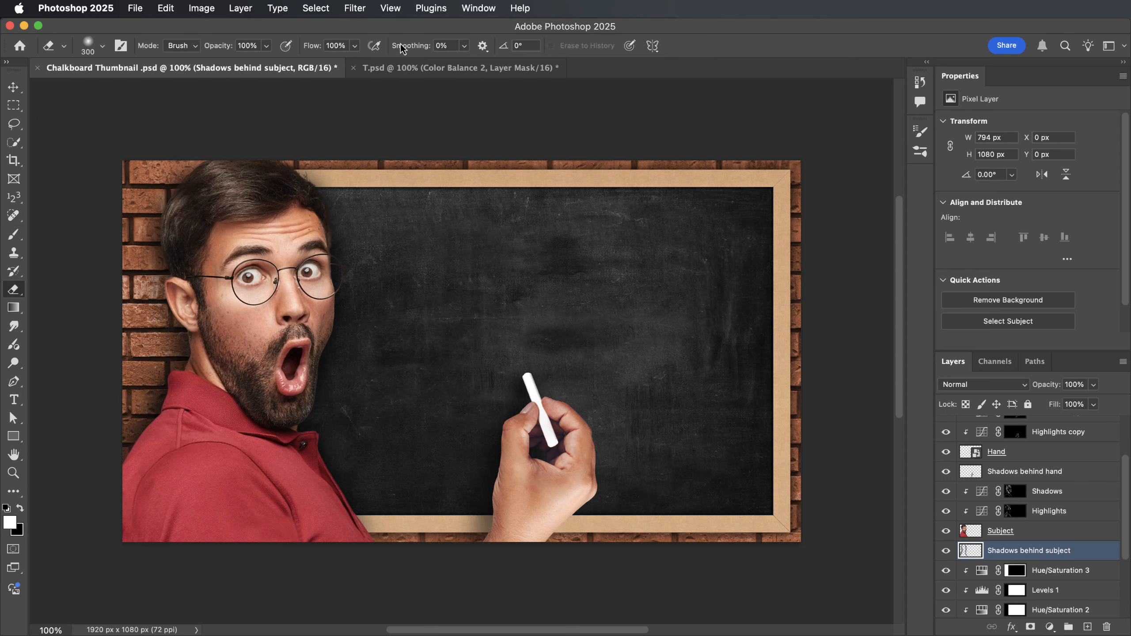
type("5")
key("Return")
key("bracketright")
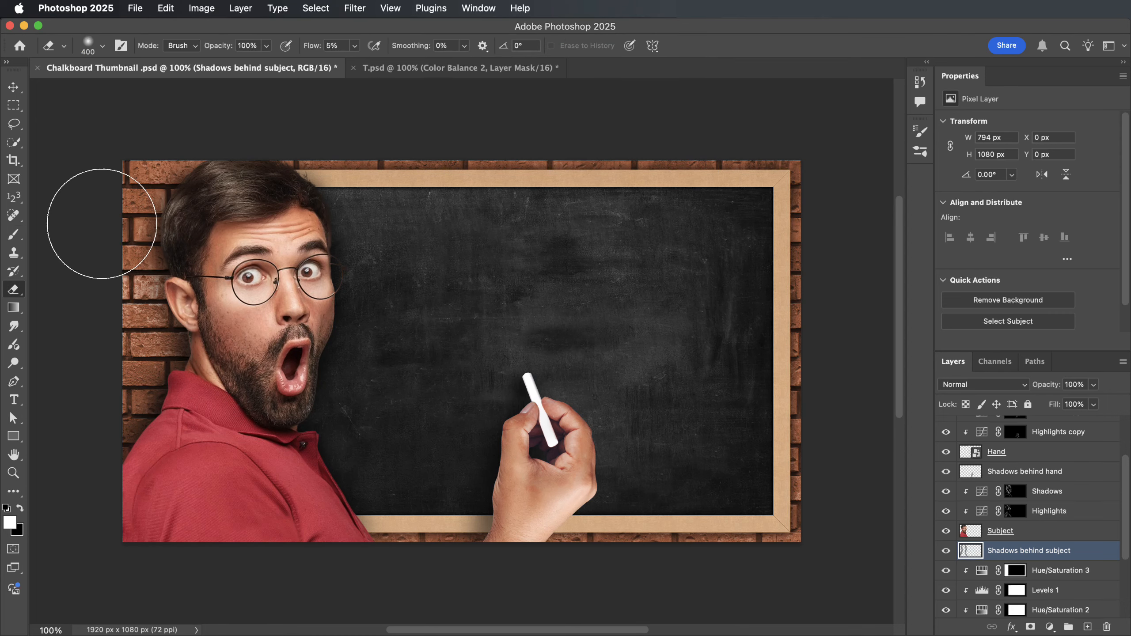
Paint a faint black shadow around the man's shoulder and shirt front with a 200 px brush at 5% flow, and return to the Eraser
key("b")
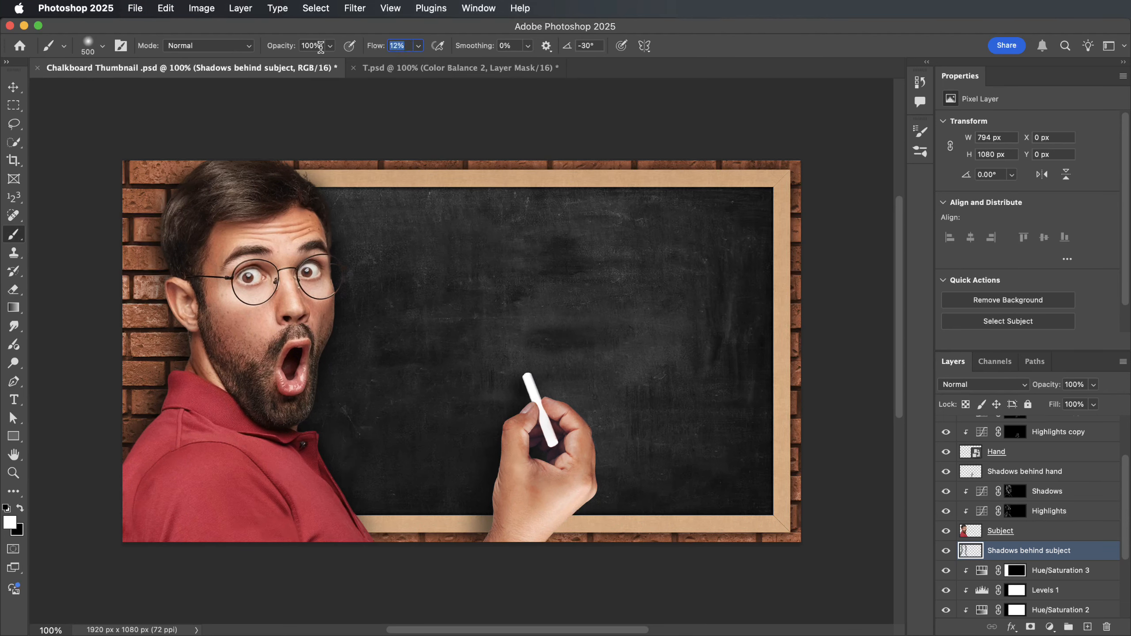
key("bracketright")
key("bracketright")
key("super+z")
key("bracketleft")
key("bracketleft")
key("bracketleft")
key("bracketleft")
key("x")
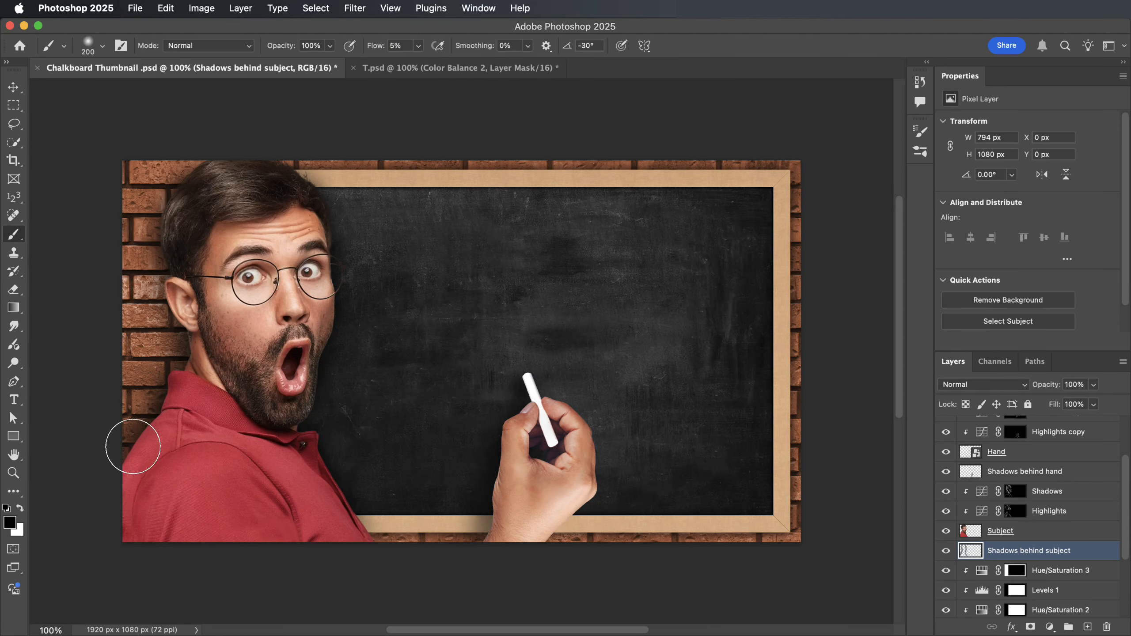
mouse_move(166, 316)
left_mouse_down()
mouse_move(177, 211)
mouse_move(244, 215)
mouse_move(503, 541)
left_mouse_up()
left_click_drag(162, 473, 508, 554)
key("x")
key("e")
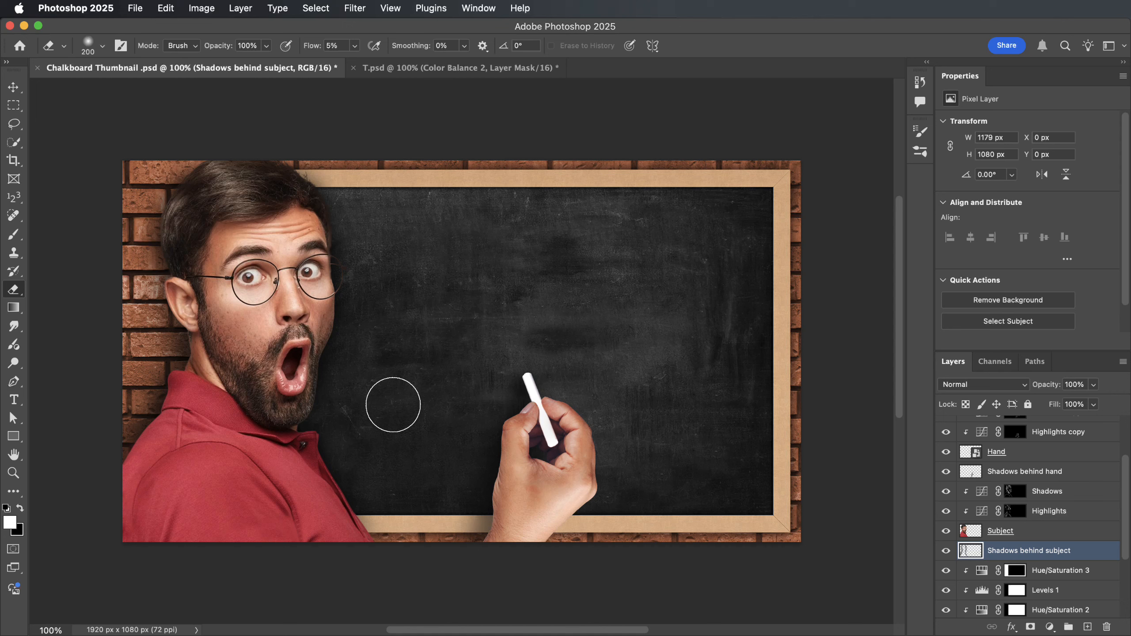
Compare the image with and without the shadow layers behind the man and the hand
left_click(947, 551)
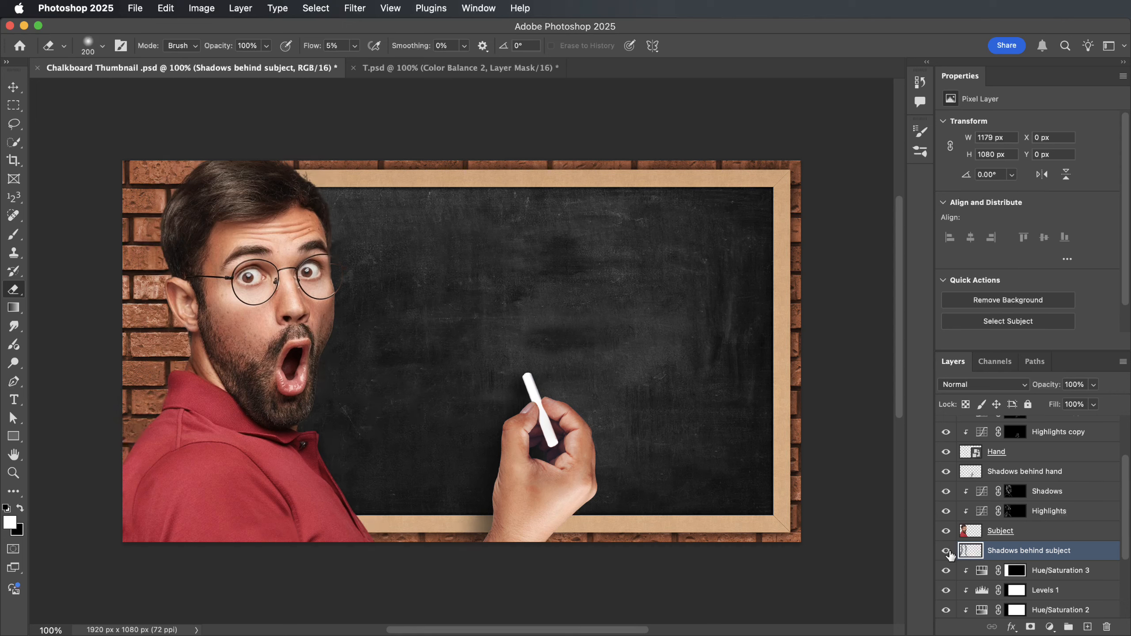
left_click(947, 551)
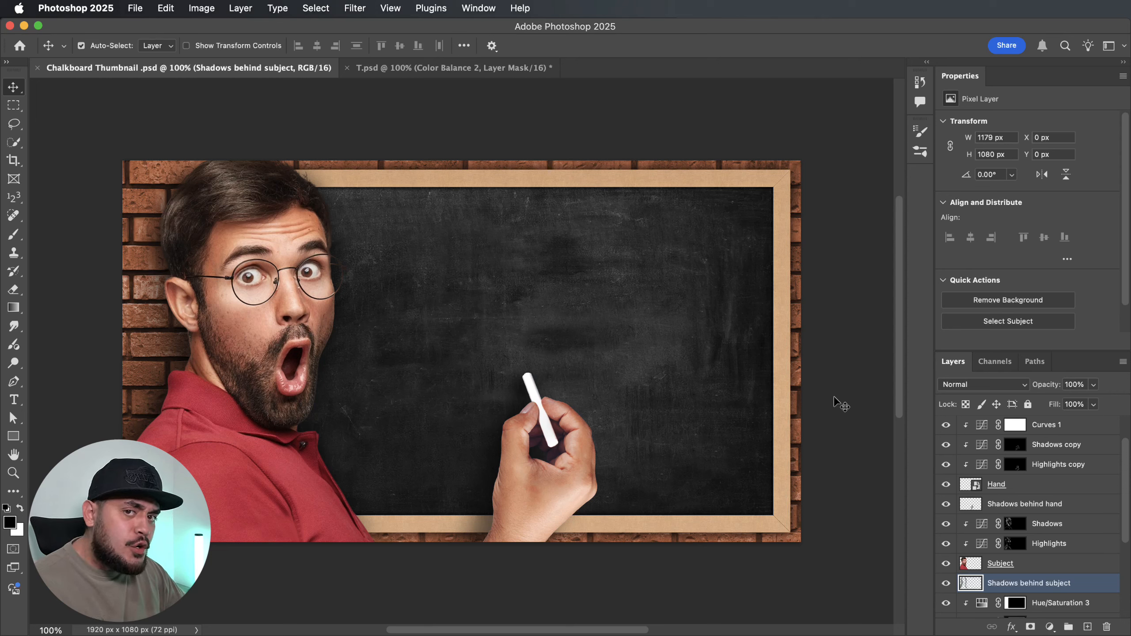
left_click(946, 504)
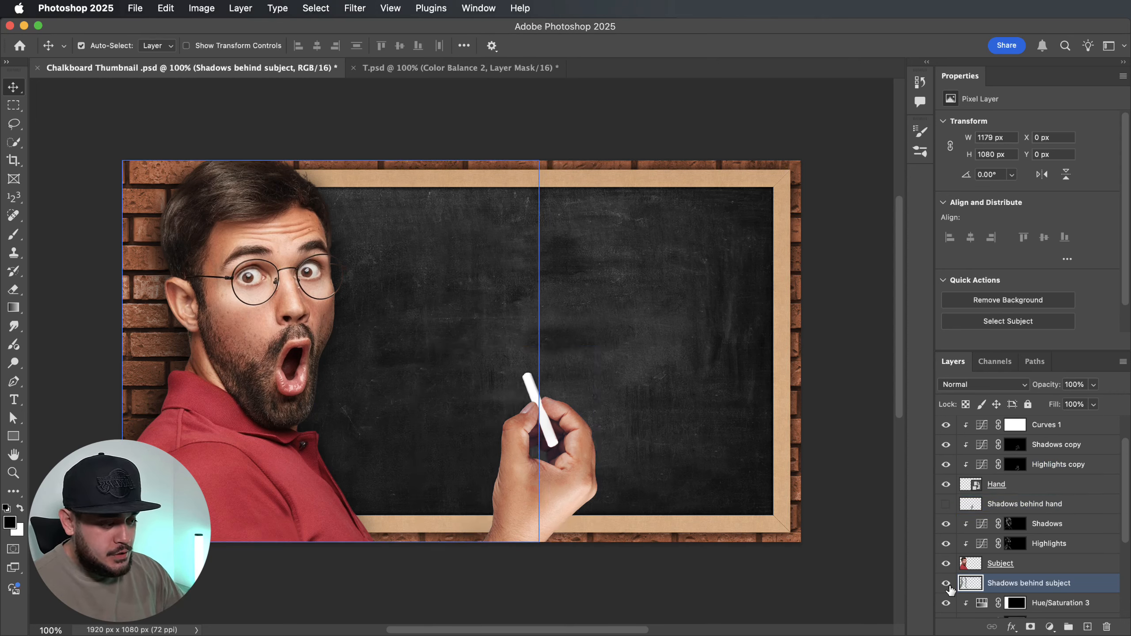
left_click(947, 583)
left_click(947, 583)
left_click(947, 505)
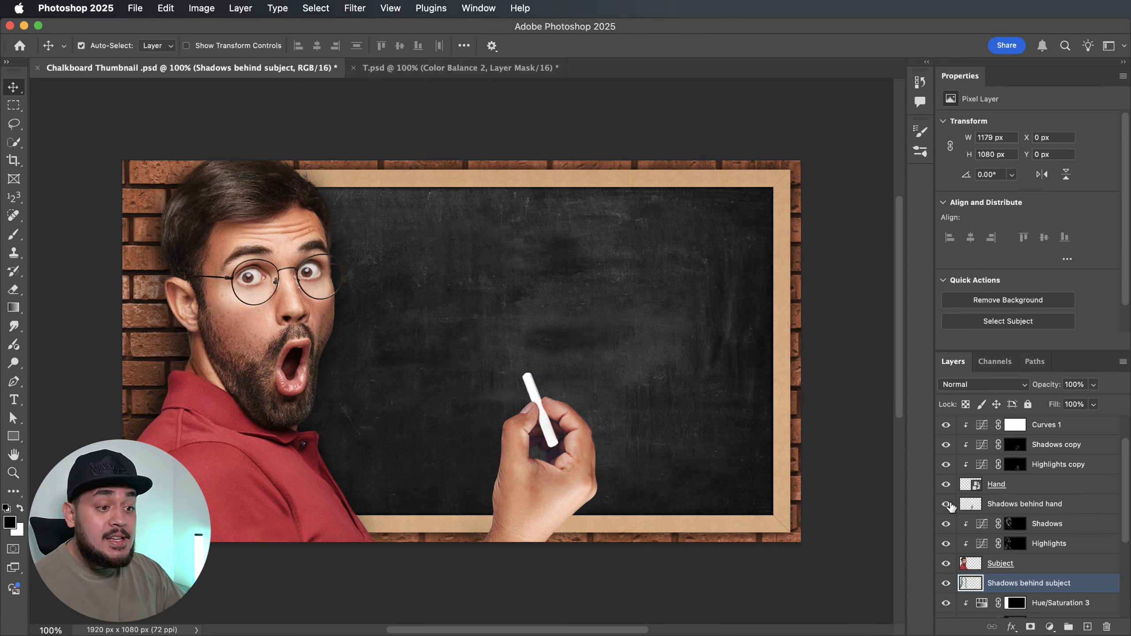
left_click(896, 468)
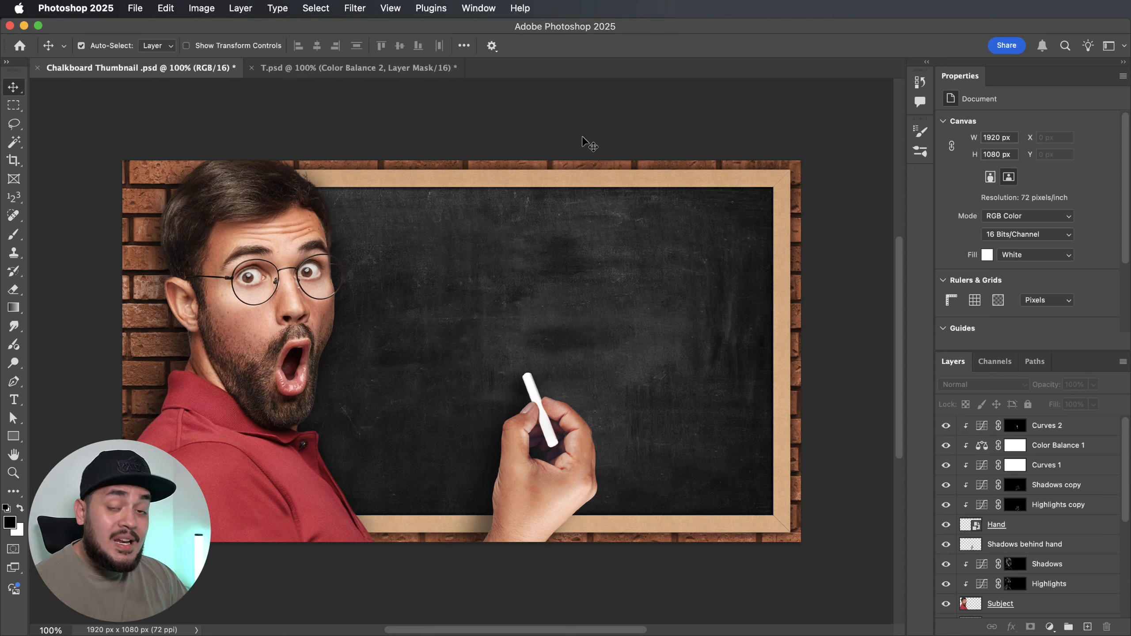
Select the man's red shirt on the Subject layer with the Quick Selection tool, excluding his neck
left_click(1033, 525)
left_click(1003, 604)
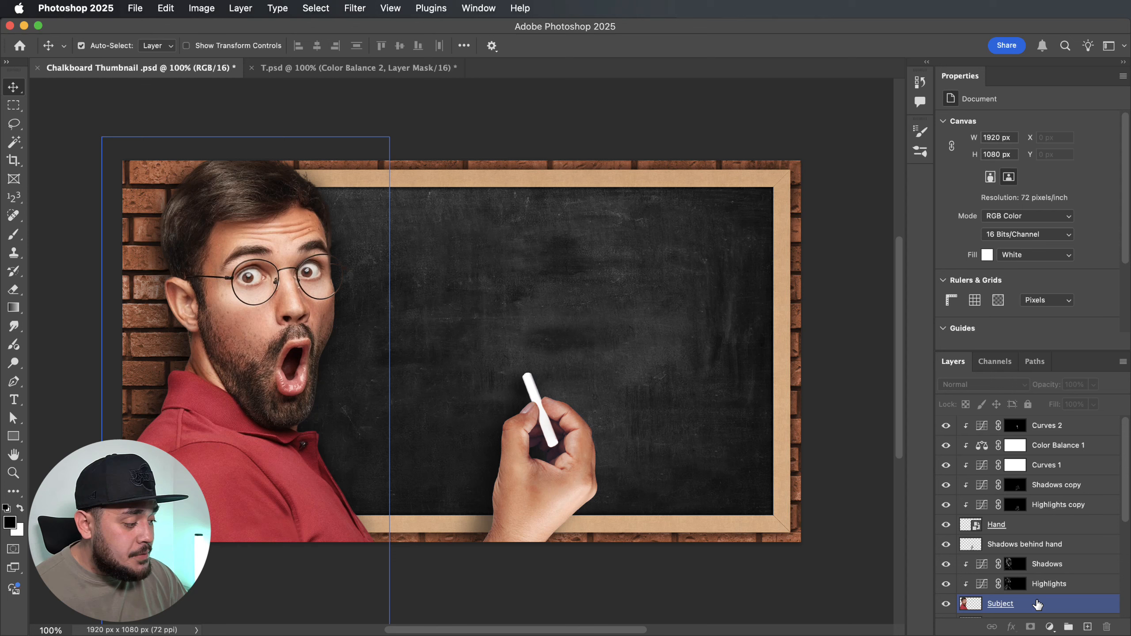
left_click_drag(14, 142, 82, 161)
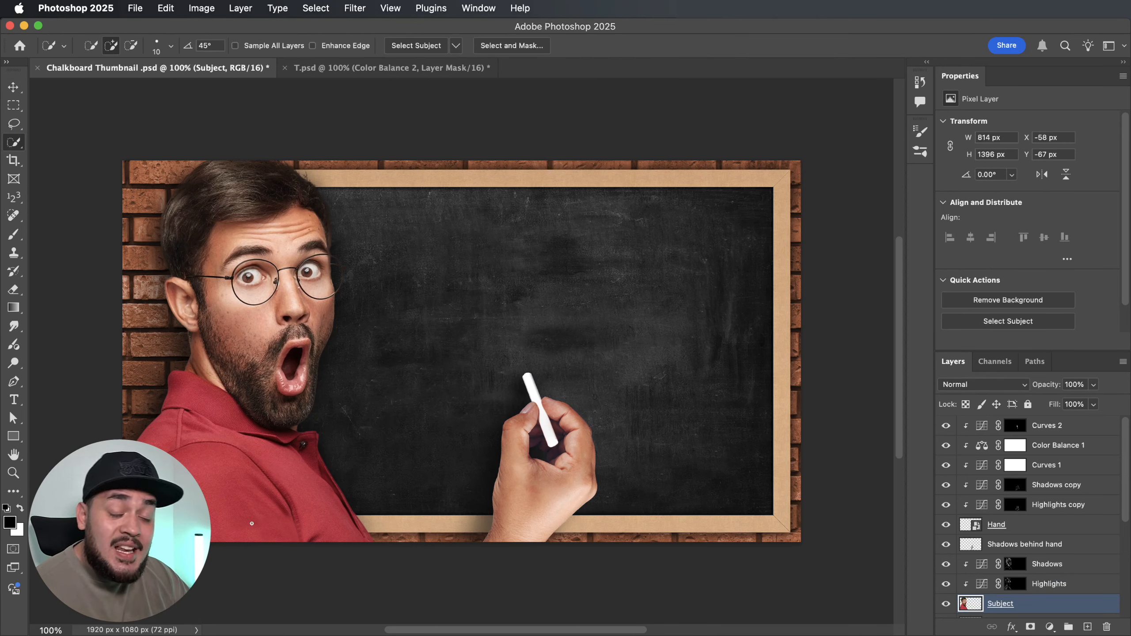
left_click(303, 499)
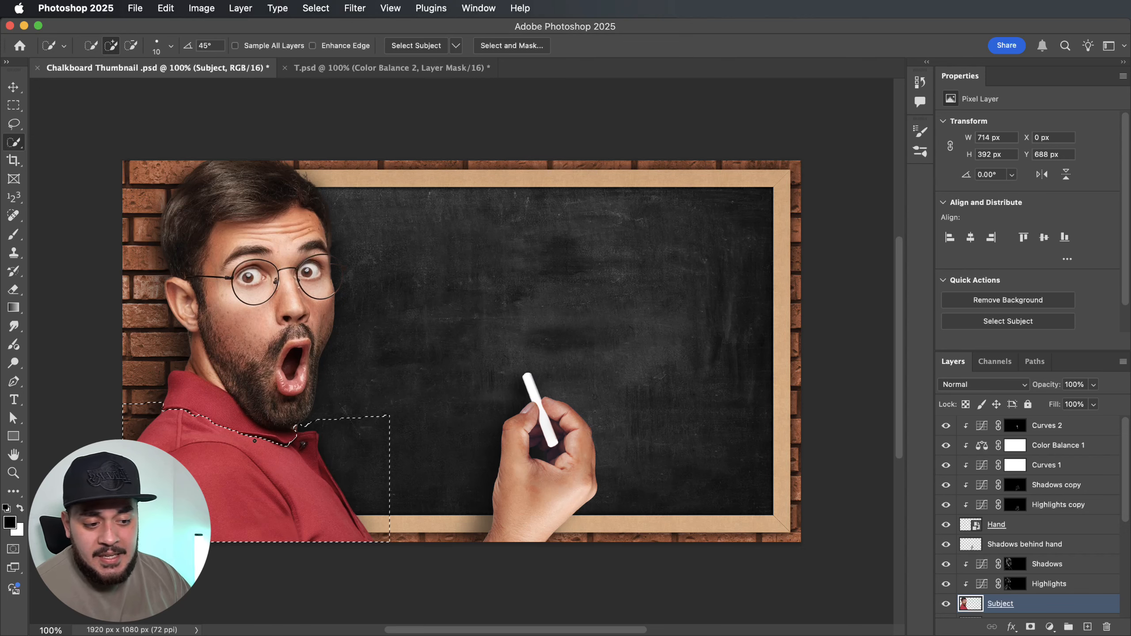
left_click(244, 423)
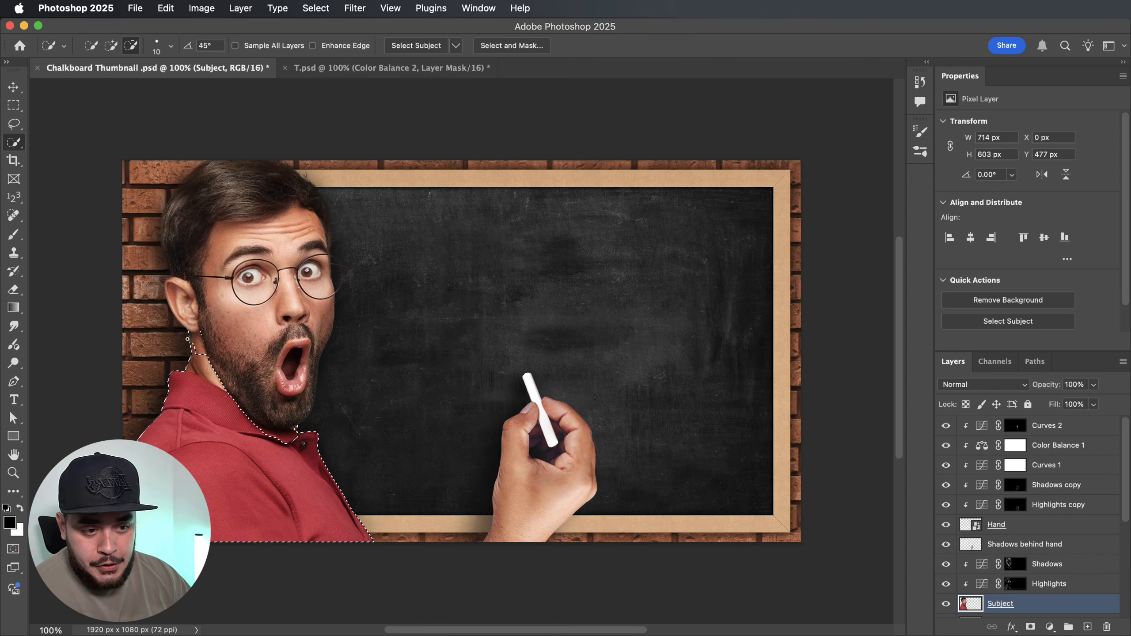
left_click(202, 358, "alt")
Refine the shirt selection along the collar, removing skin and beard and adding the missed collar edge below the chin
scroll(213, 355, "left", 3)
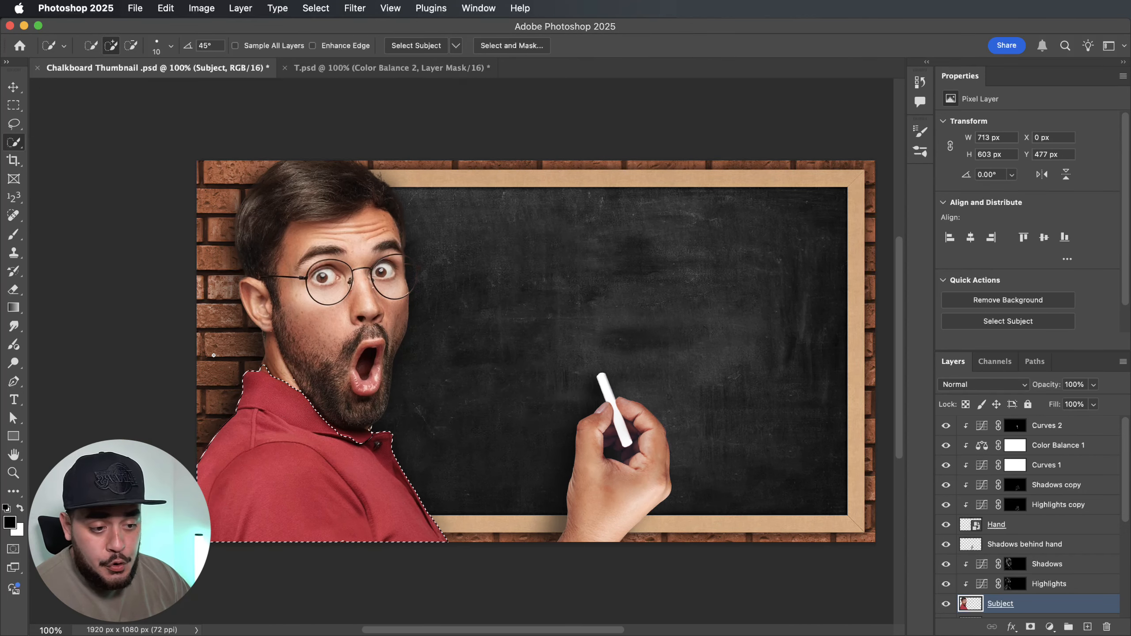
key("super+equal")
scroll(214, 355, "left", 5)
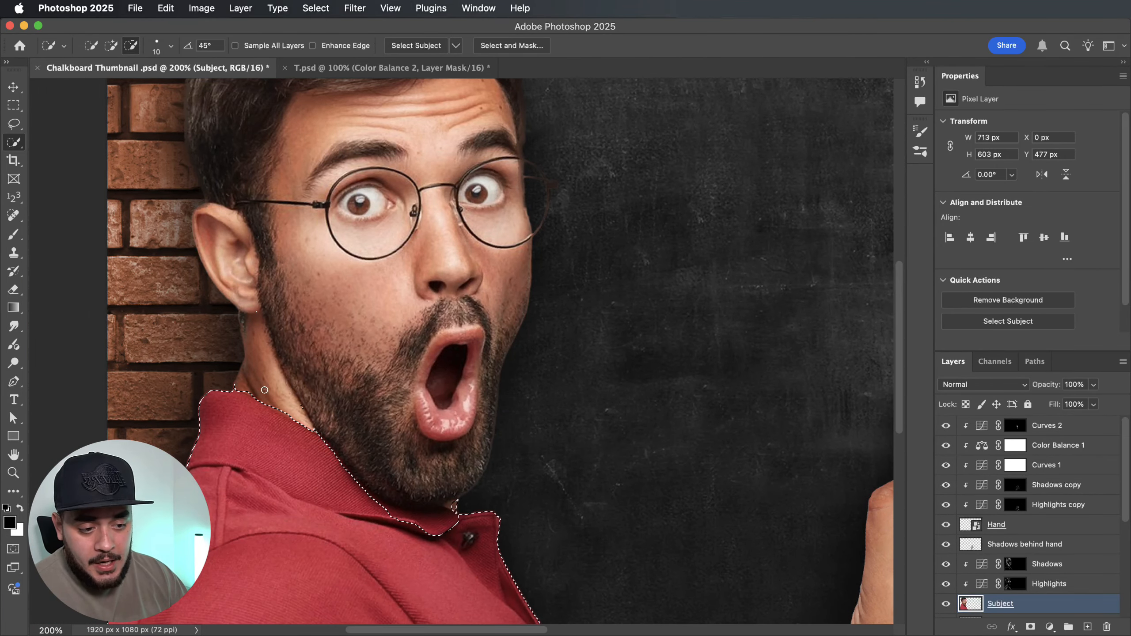
left_click(235, 382, "alt")
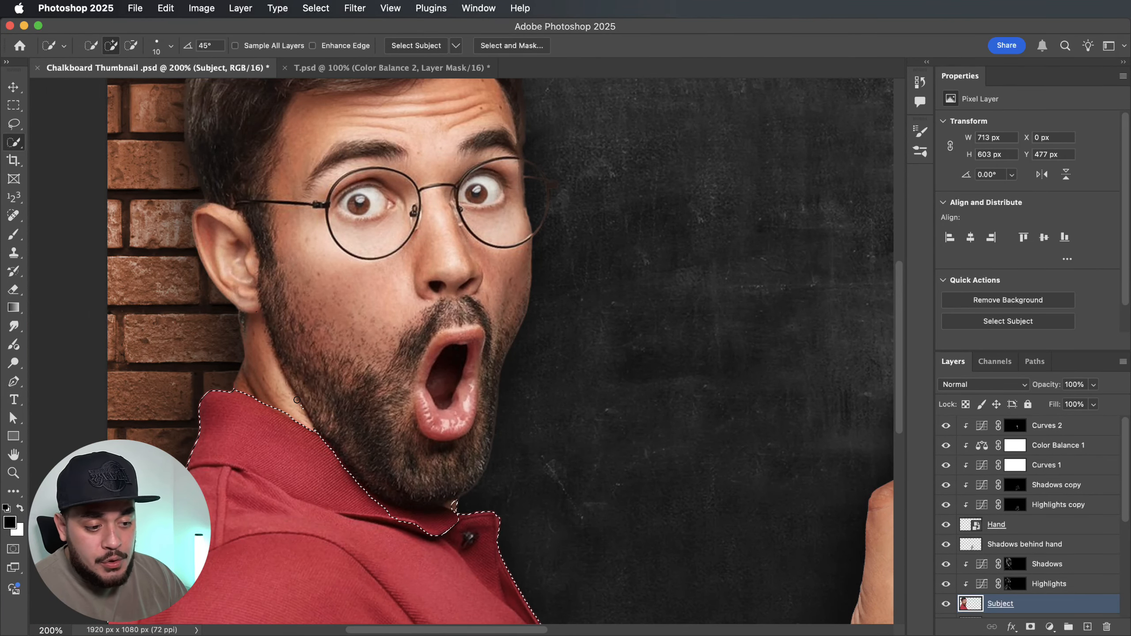
left_click(445, 498, "alt")
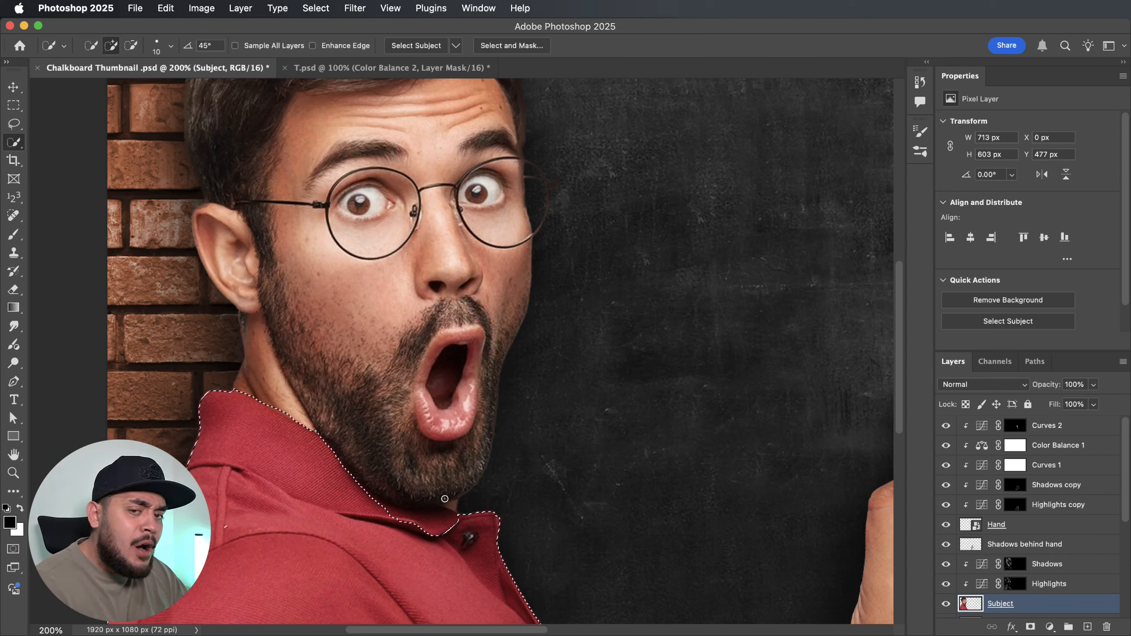
left_click_drag(446, 532, 406, 521)
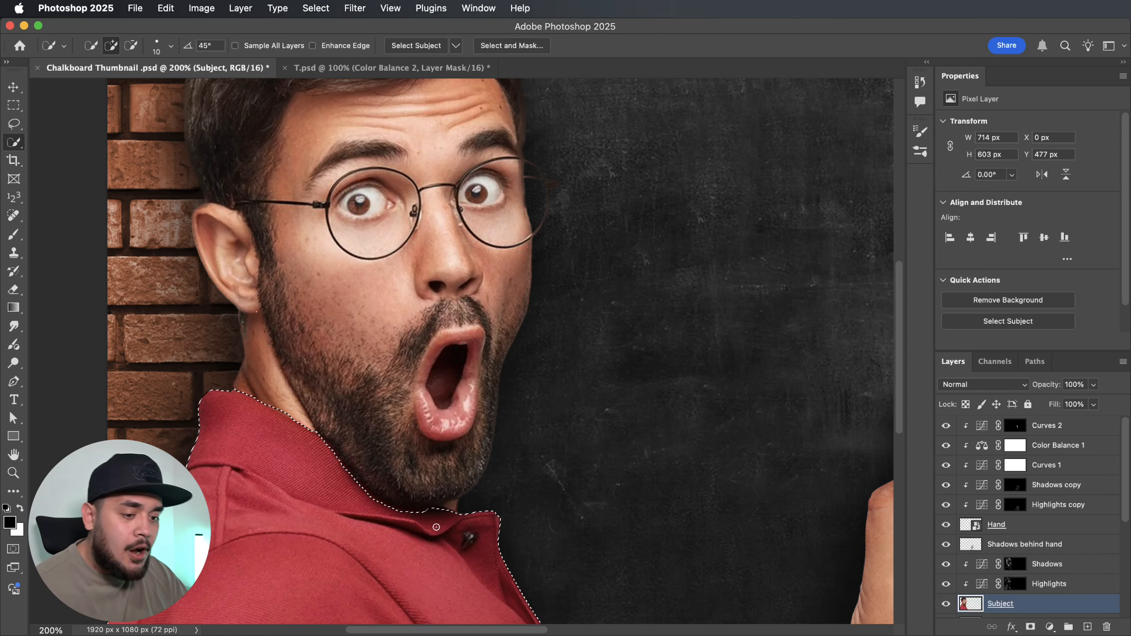
Add a Hue/Saturation adjustment limited to the selected shirt and shift its hue to -180
scroll(436, 528, "down", 6)
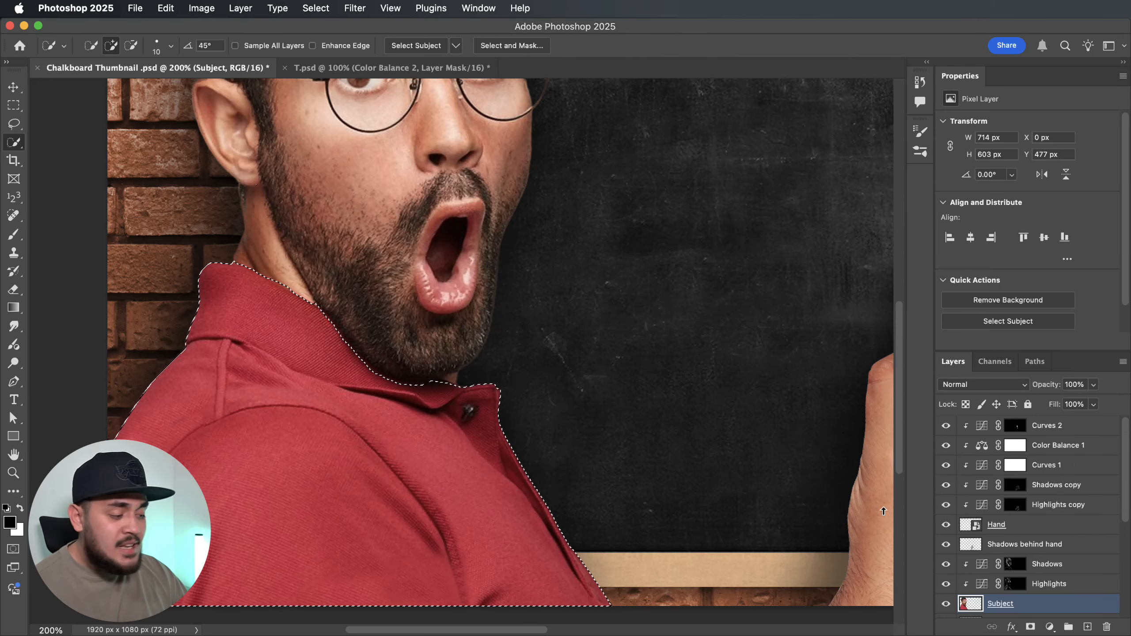
left_click(1049, 627)
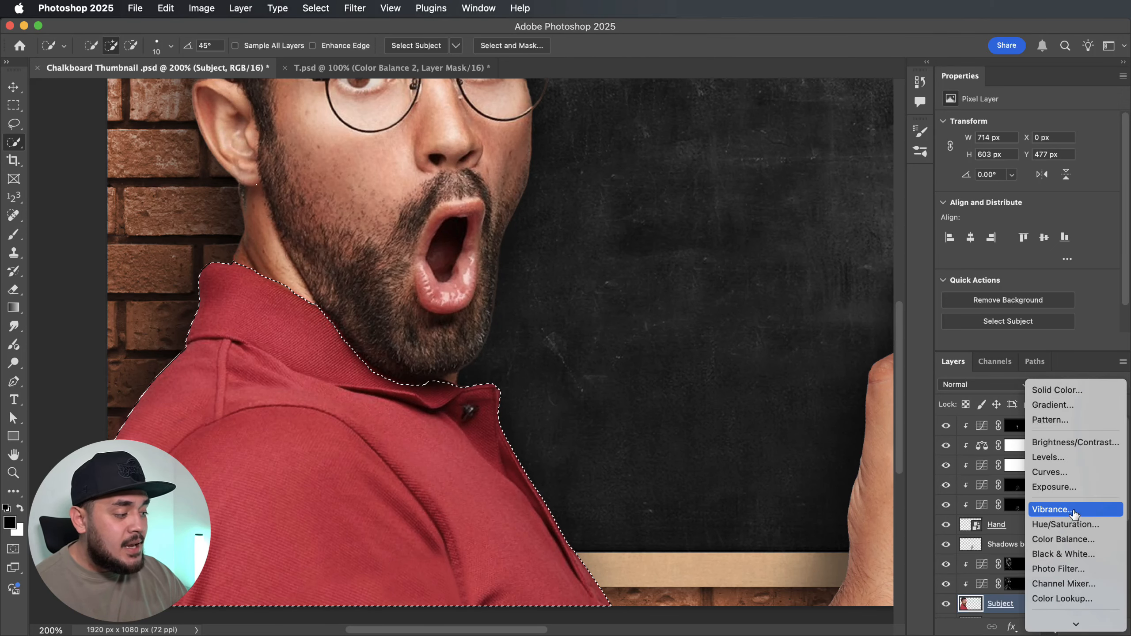
left_click(1078, 525)
key("super+1")
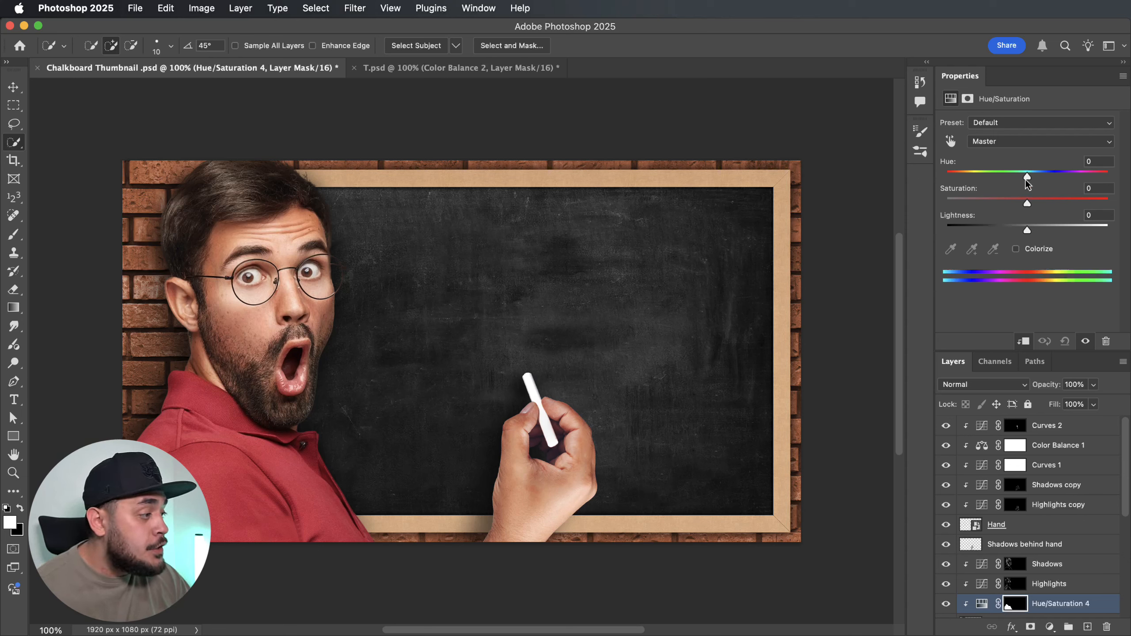
left_click_drag(1028, 177, 923, 182)
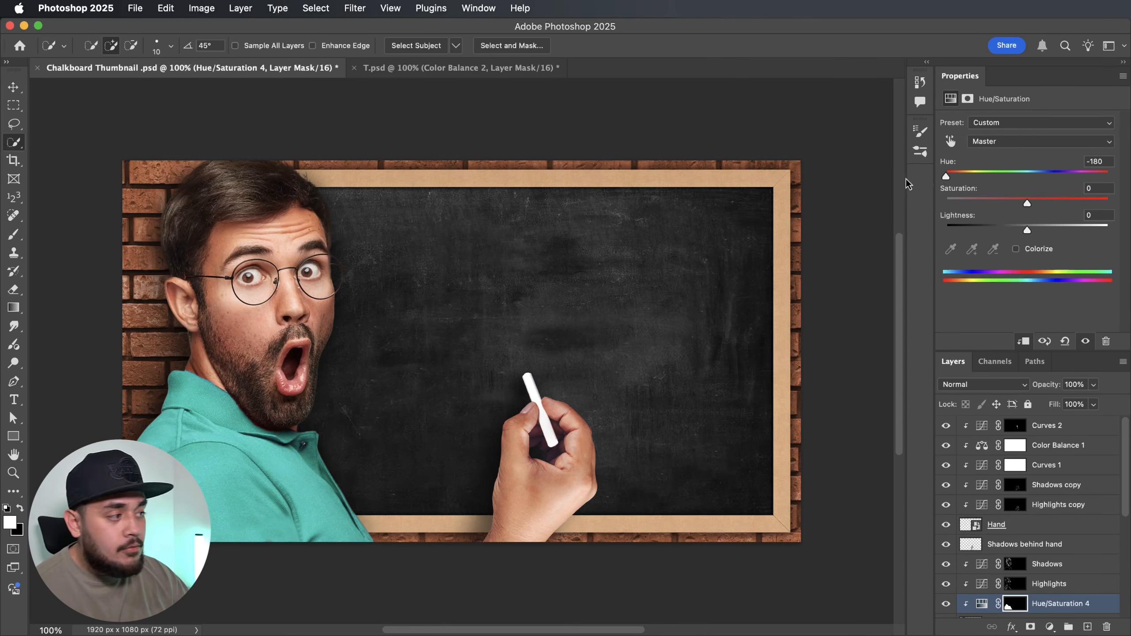
Colorize the shirt with a saturation of 70, try a lightness of -3 and undo the last change
left_click(1016, 248)
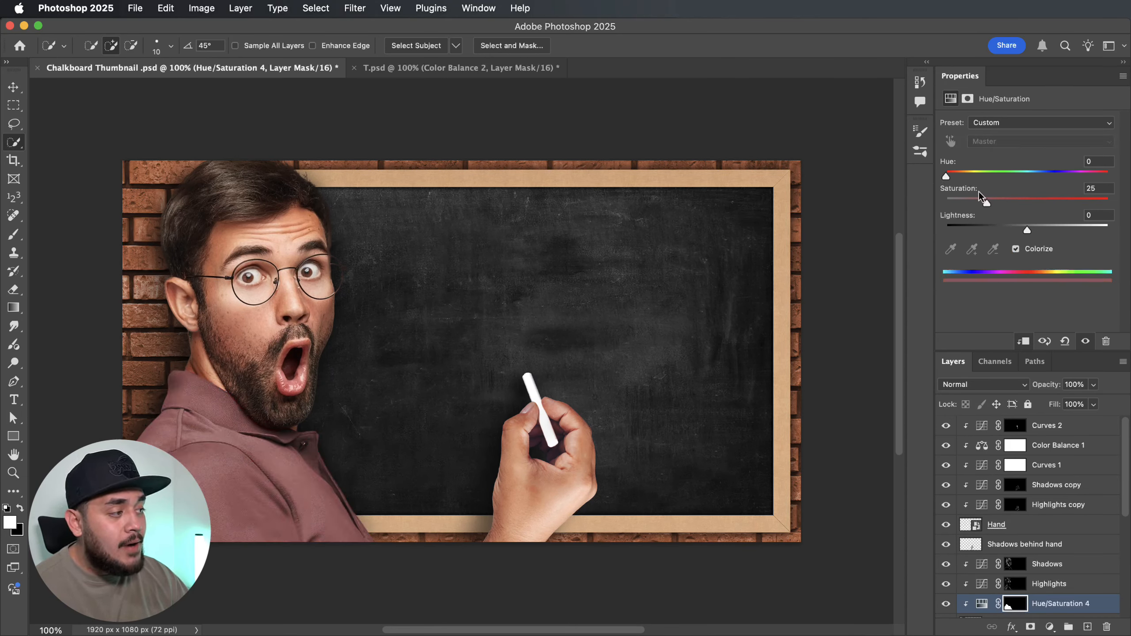
left_click_drag(988, 203, 1061, 196)
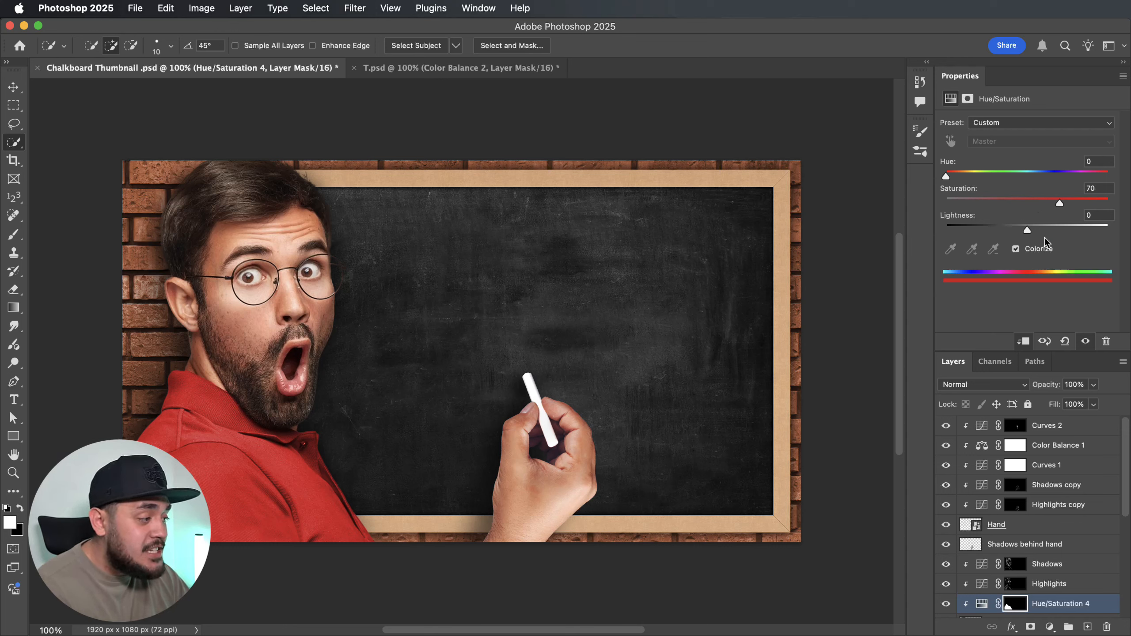
left_click_drag(1027, 232, 1025, 230)
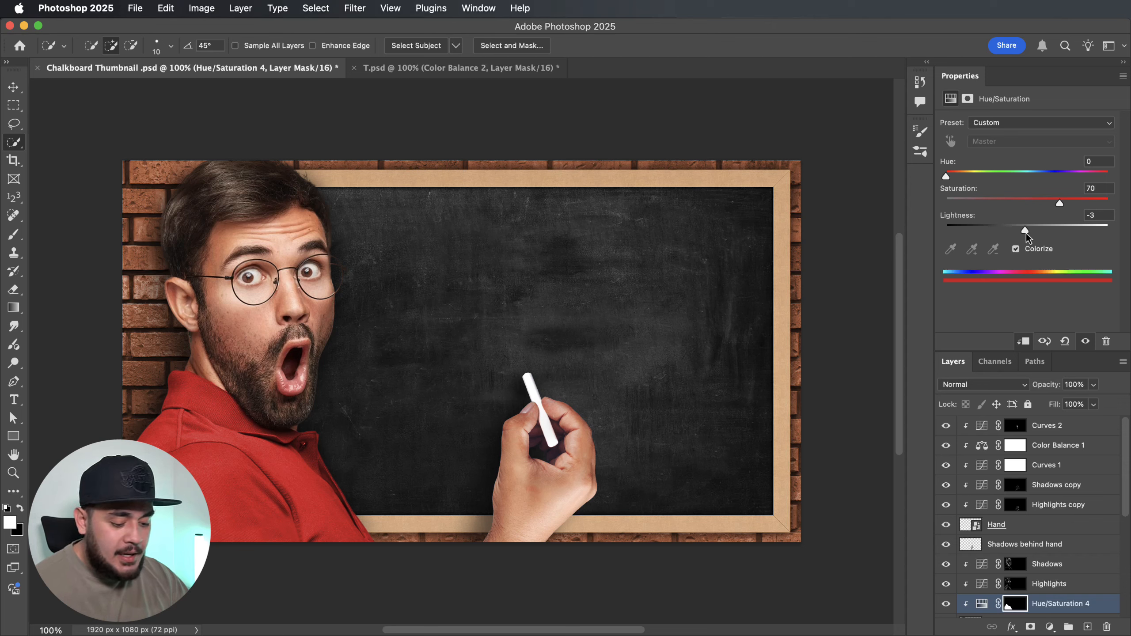
key("super+z")
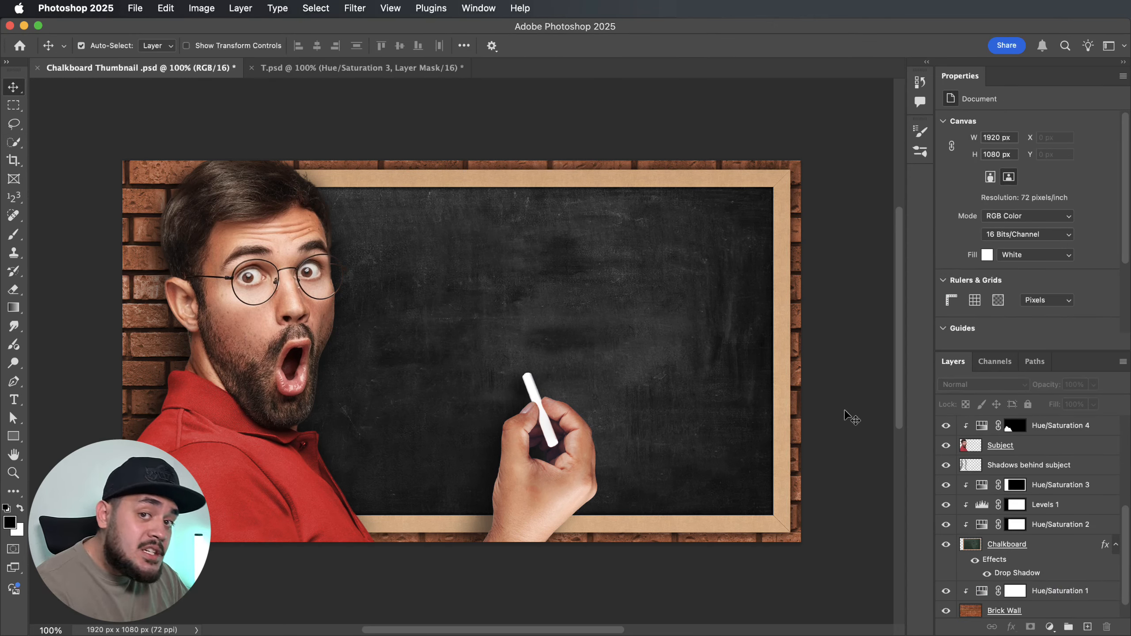
Target the mask of the shirt's Hue/Saturation adjustment and ready a 35 px black brush with 100% flow
key("z")
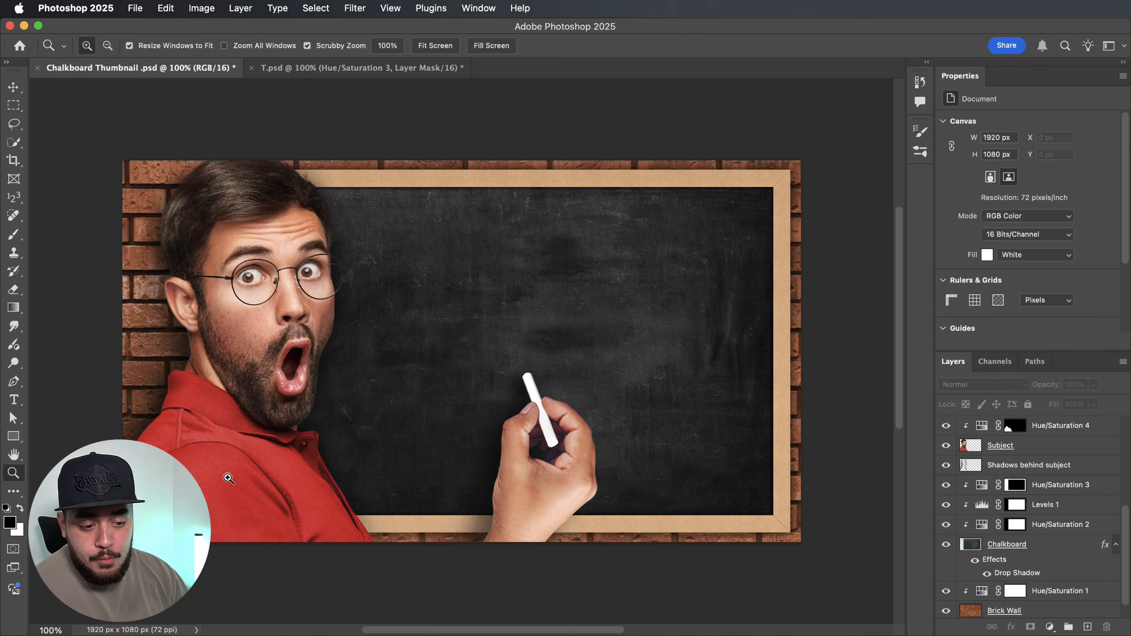
left_click_drag(229, 478, 303, 466)
key("v")
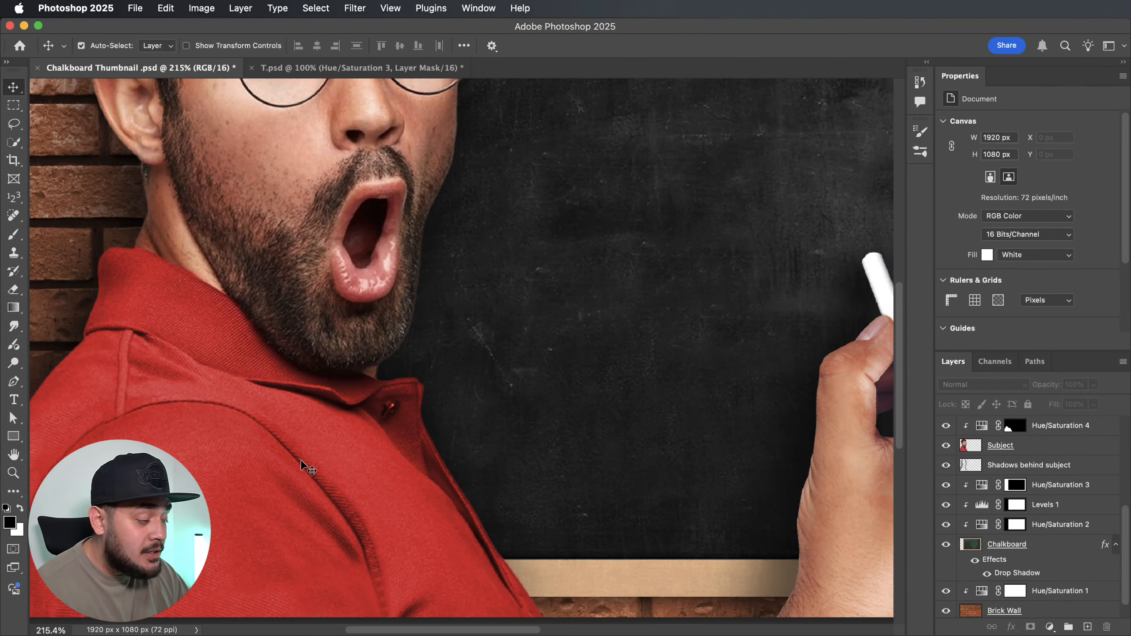
left_click(1016, 427)
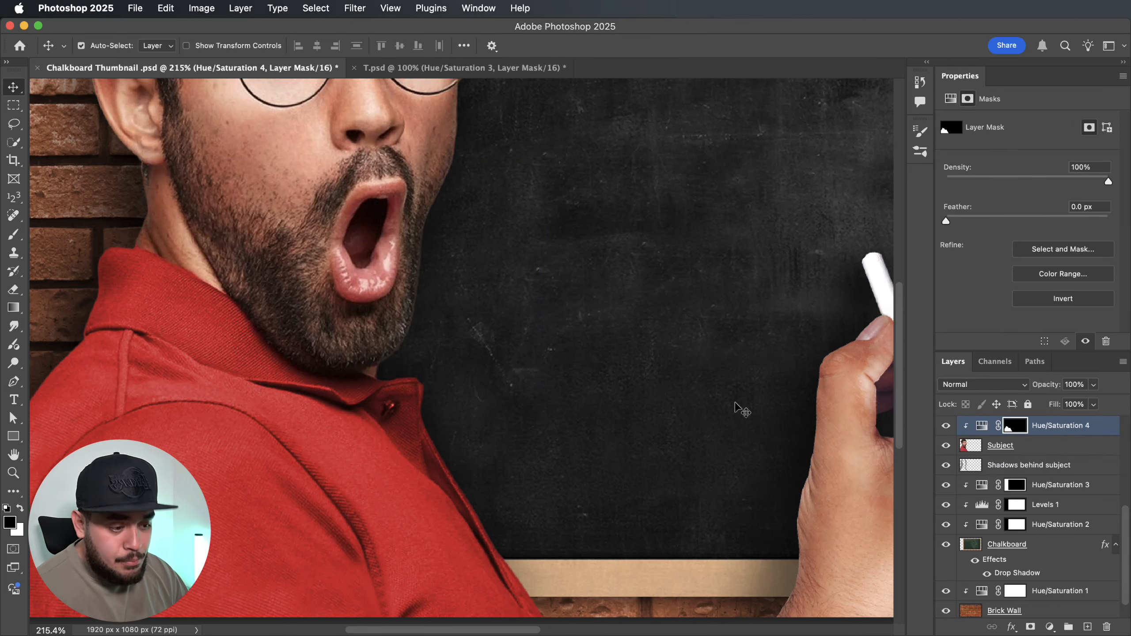
key("b")
scroll(391, 399, "left", 2)
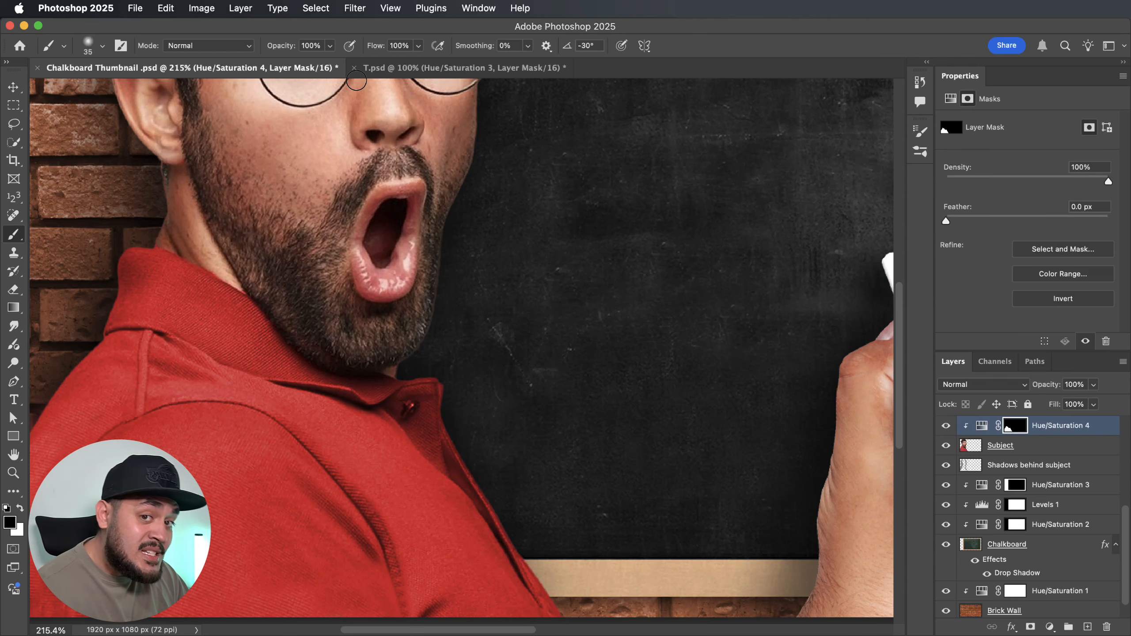
Examine the recolored shirt's edges along the beard, collar and lower hem for color spill
key("super+equal")
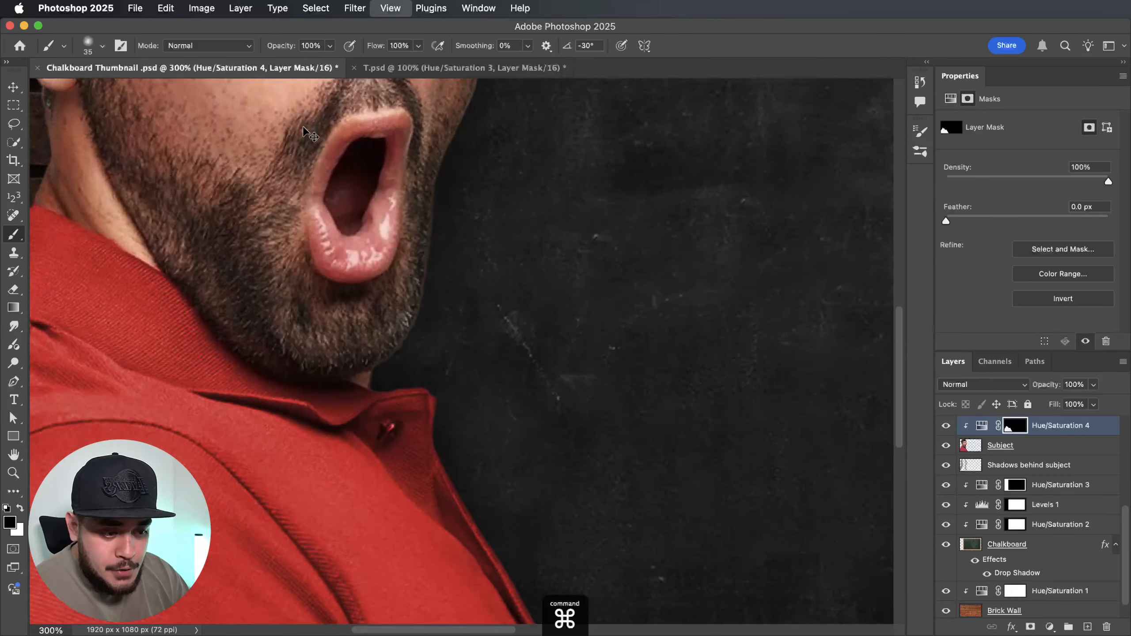
key("super+equal")
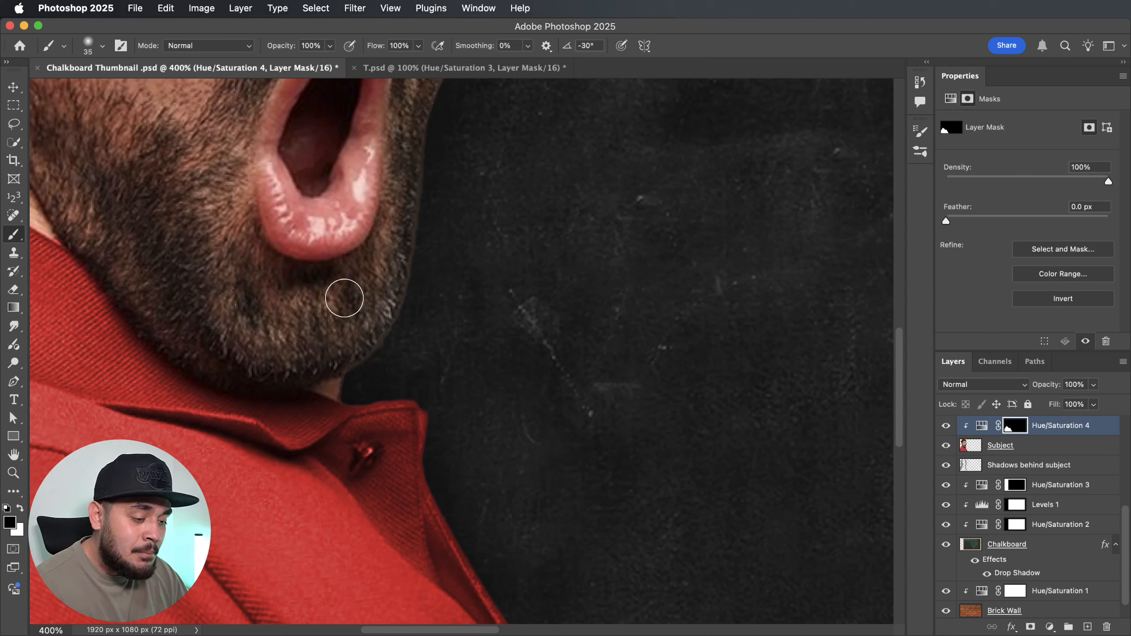
scroll(357, 331, "left", 3)
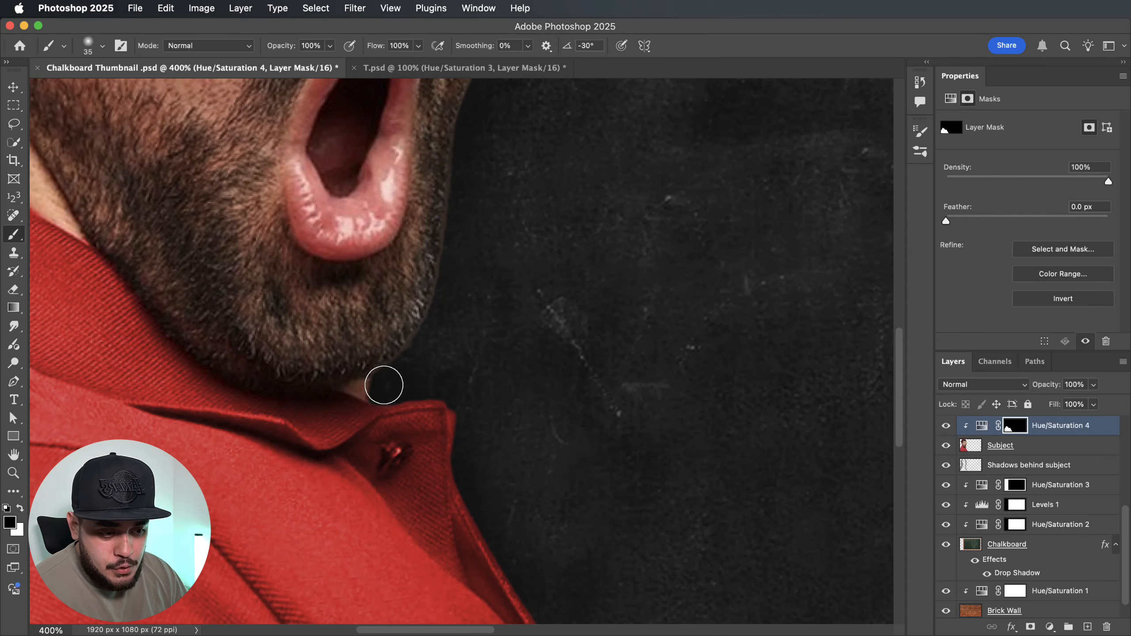
scroll(424, 369, "down", 10)
scroll(422, 369, "up", 1)
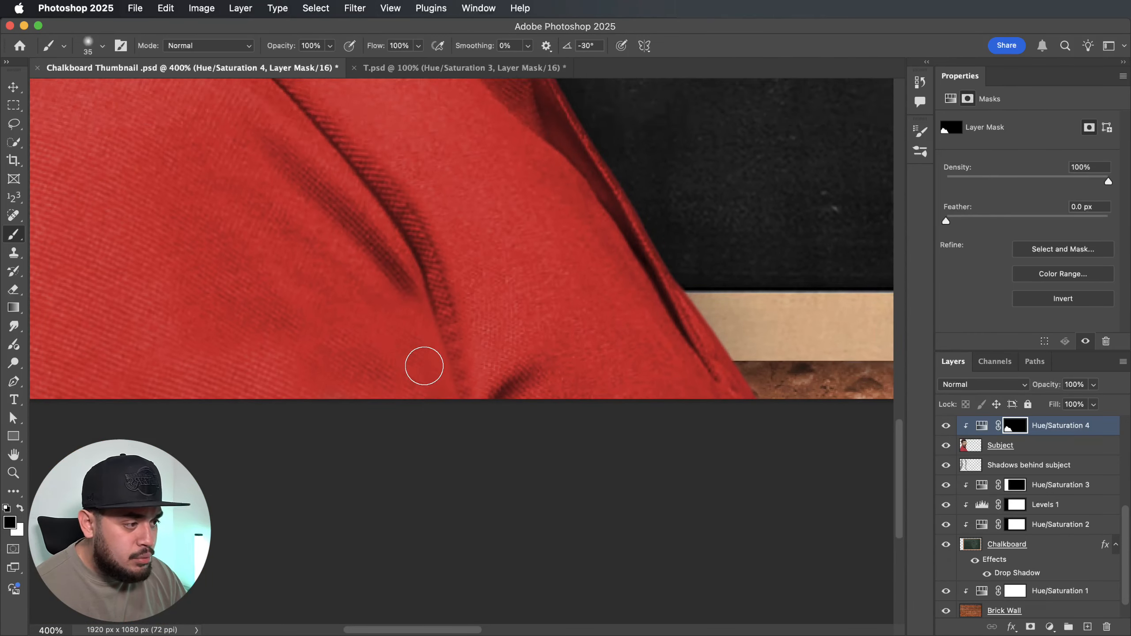
scroll(423, 366, "up", 10)
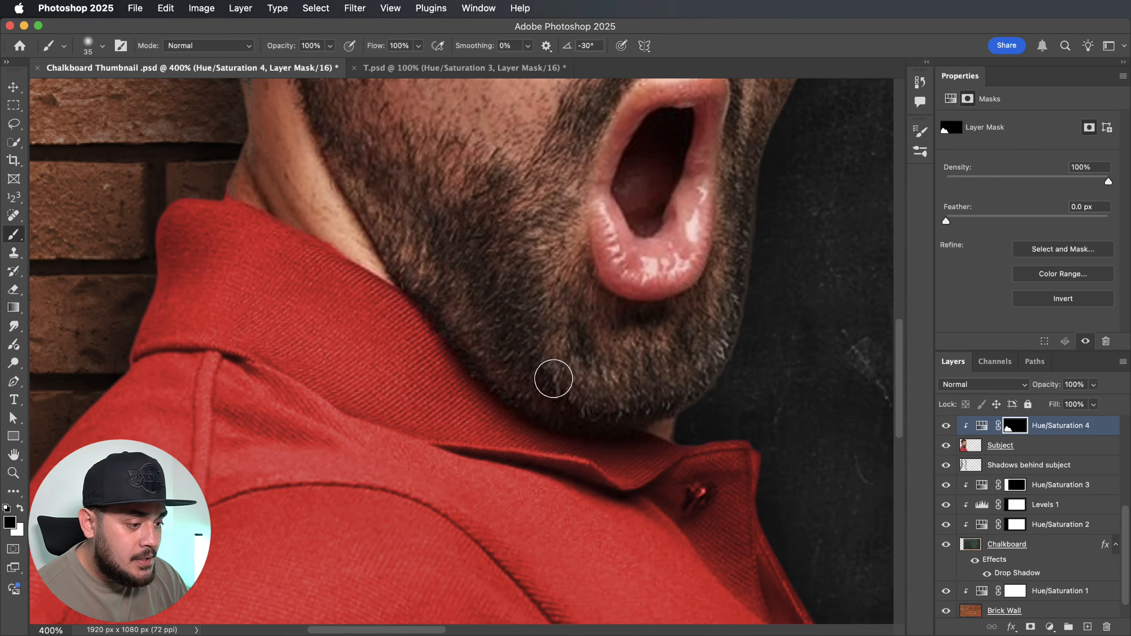
key("super+1")
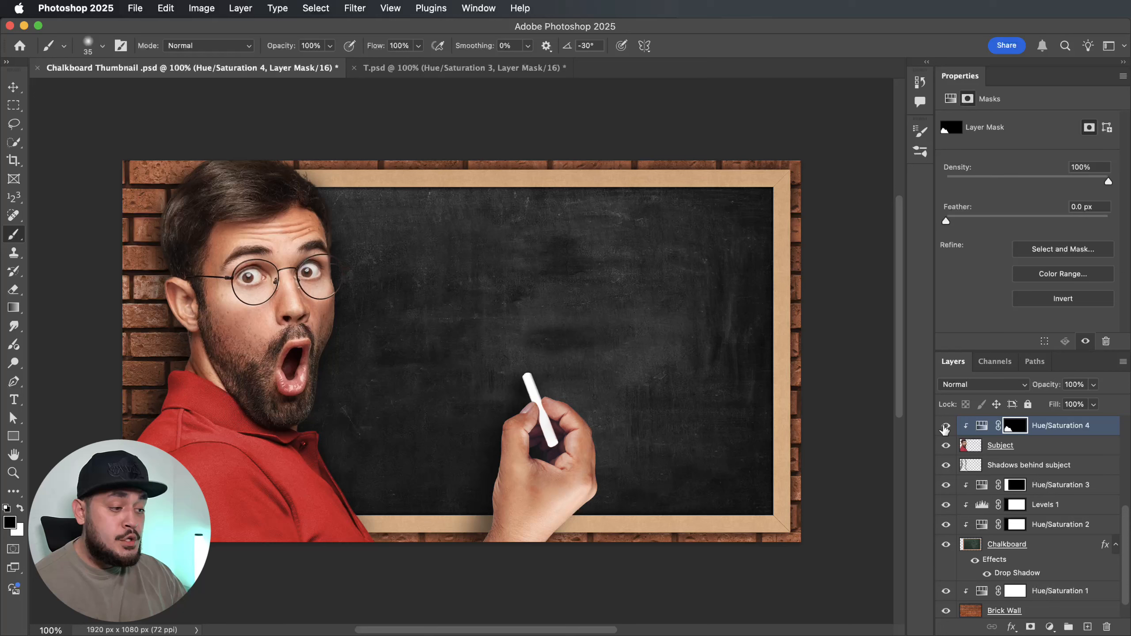
Compare the shirt with and without its Hue/Saturation adjustment
left_click(945, 427)
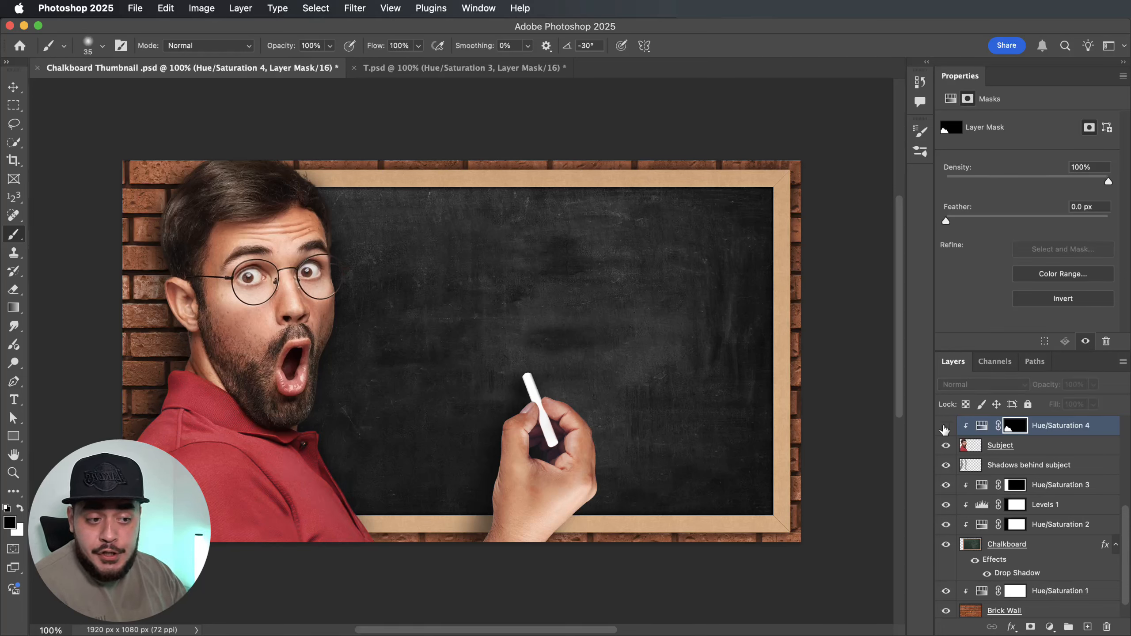
left_click(945, 427)
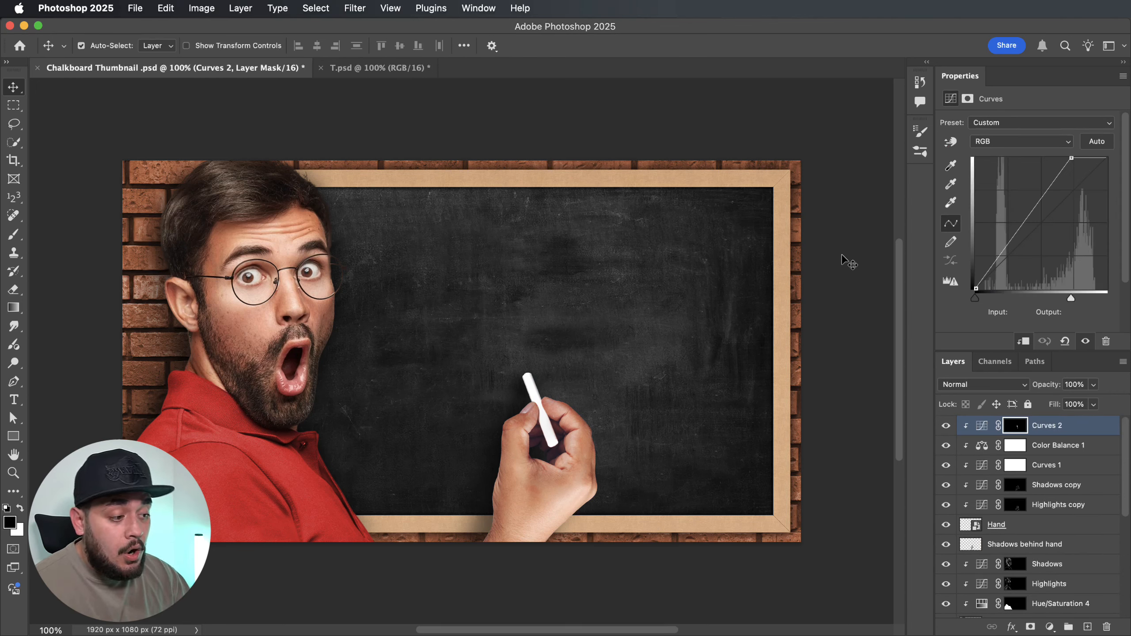
Add white 50 pt Chalkduster text on the chalkboard reading MAKE / THUMBNAILS / LIKE THIS on three lines
key("t")
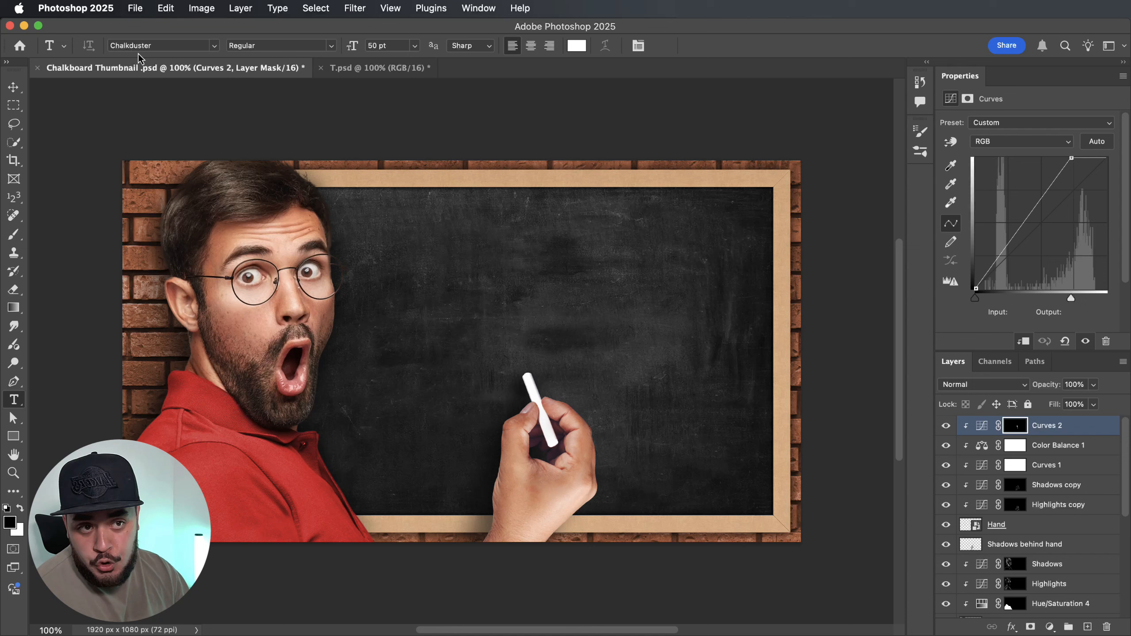
left_click(490, 285)
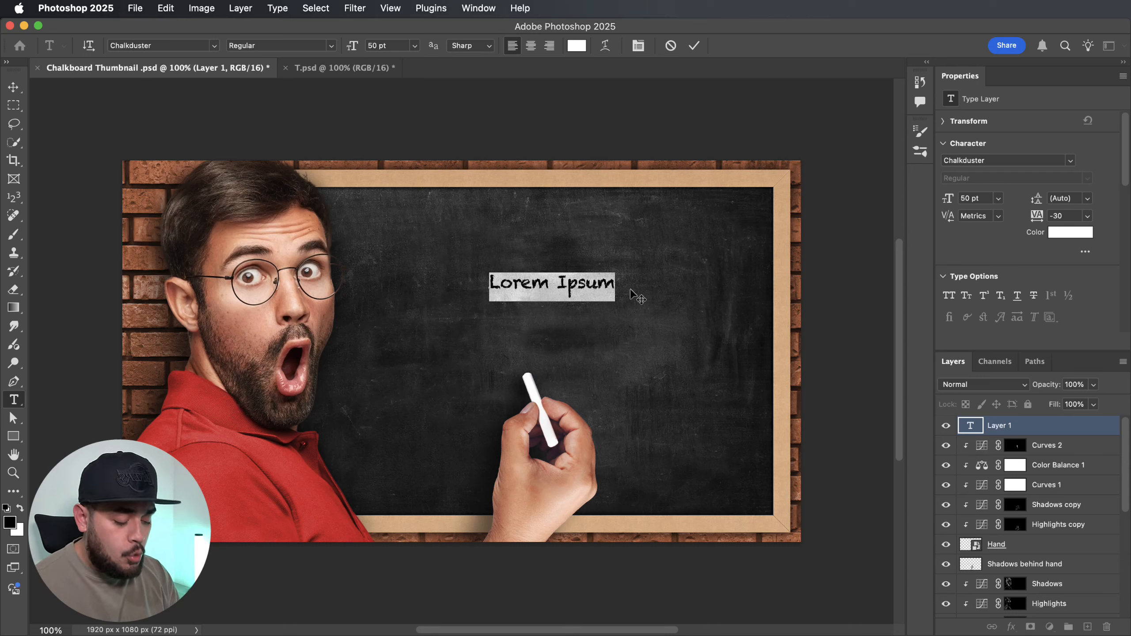
type("MAKE")
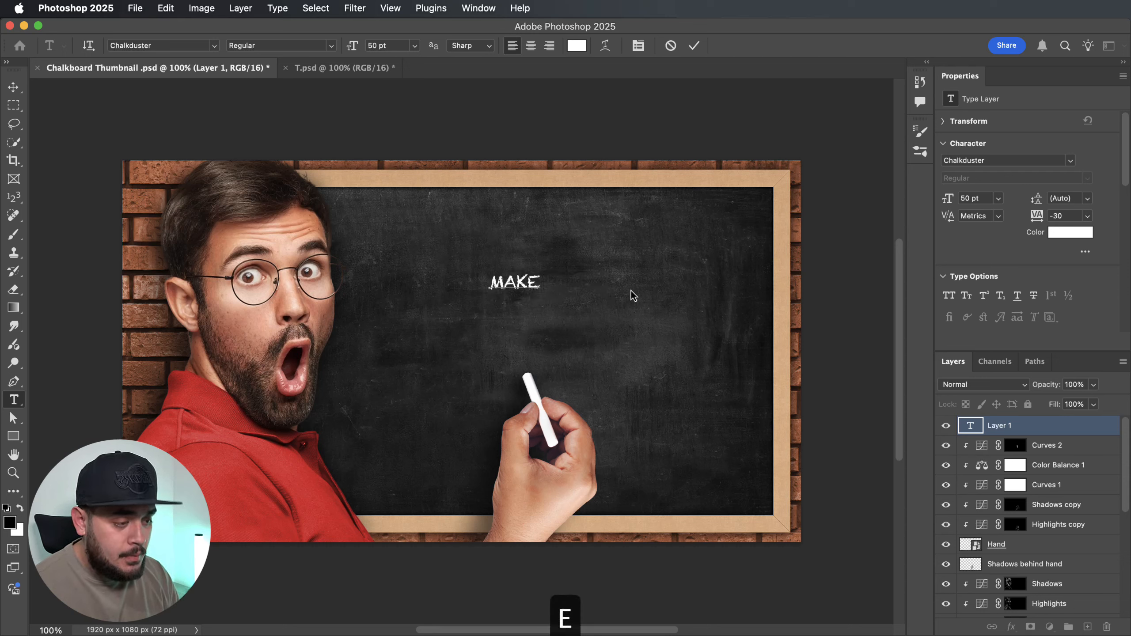
key("Return")
type("THUMBNAI")
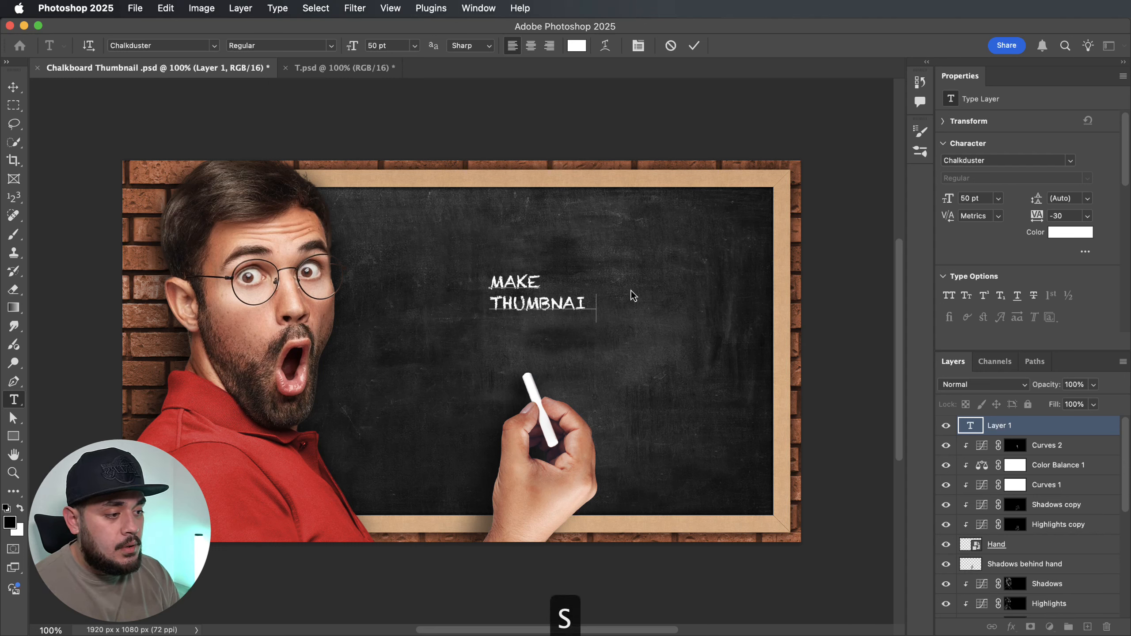
type("LS")
key("Return")
type("LIKE THIS")
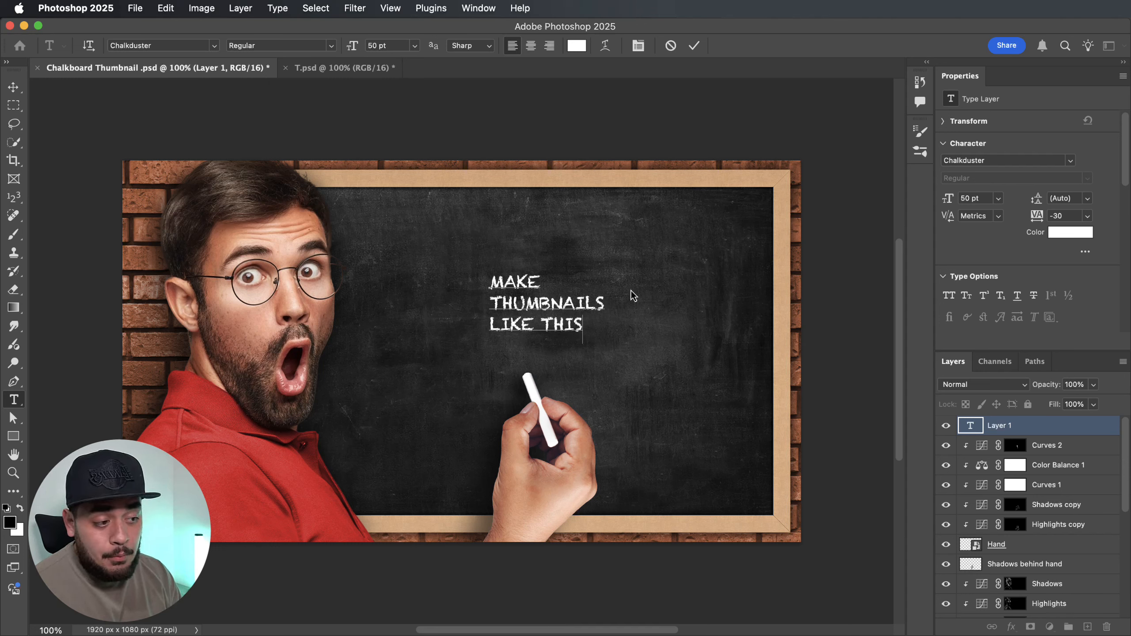
key("Escape")
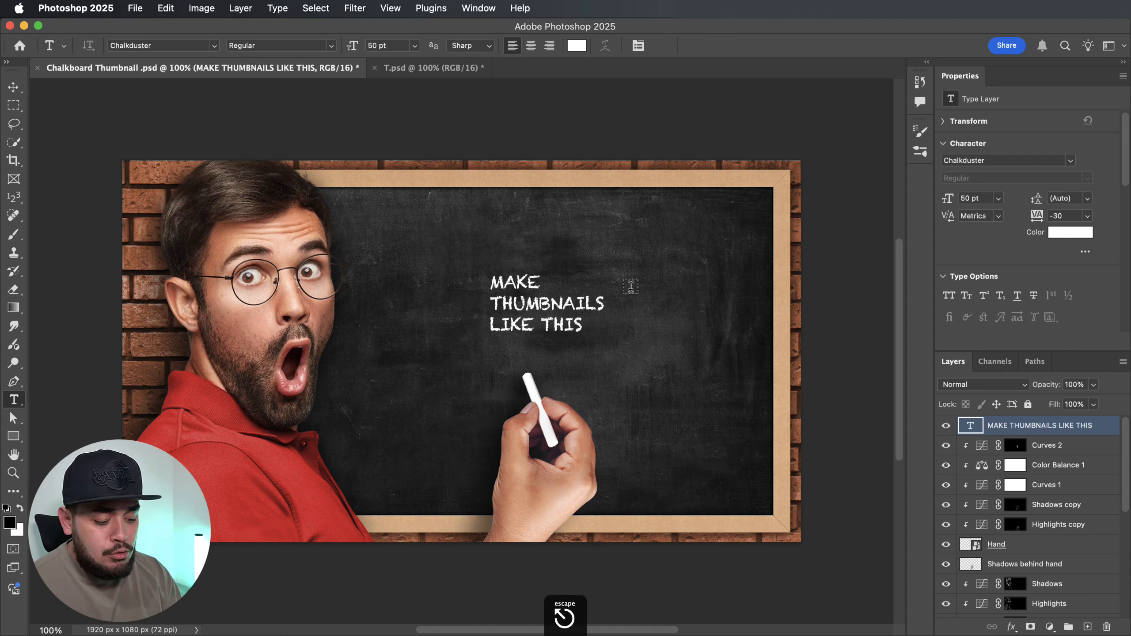
Scale the chalk text to about 282% and place it so the E of LIKE meets the chalk tip
key("super+t")
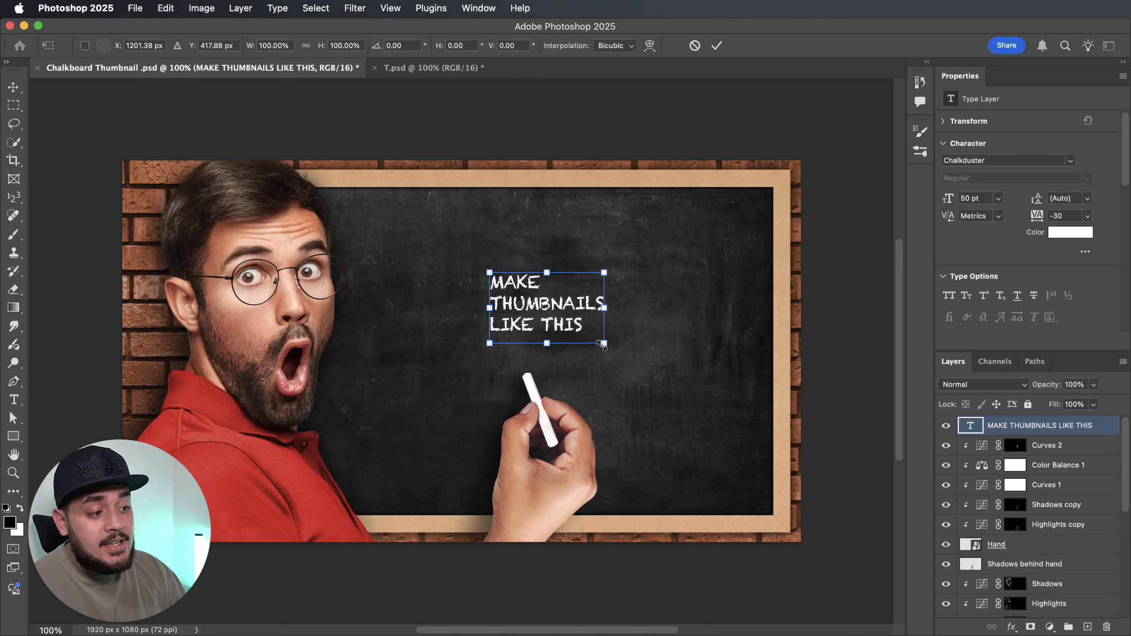
left_click_drag(604, 344, 752, 429)
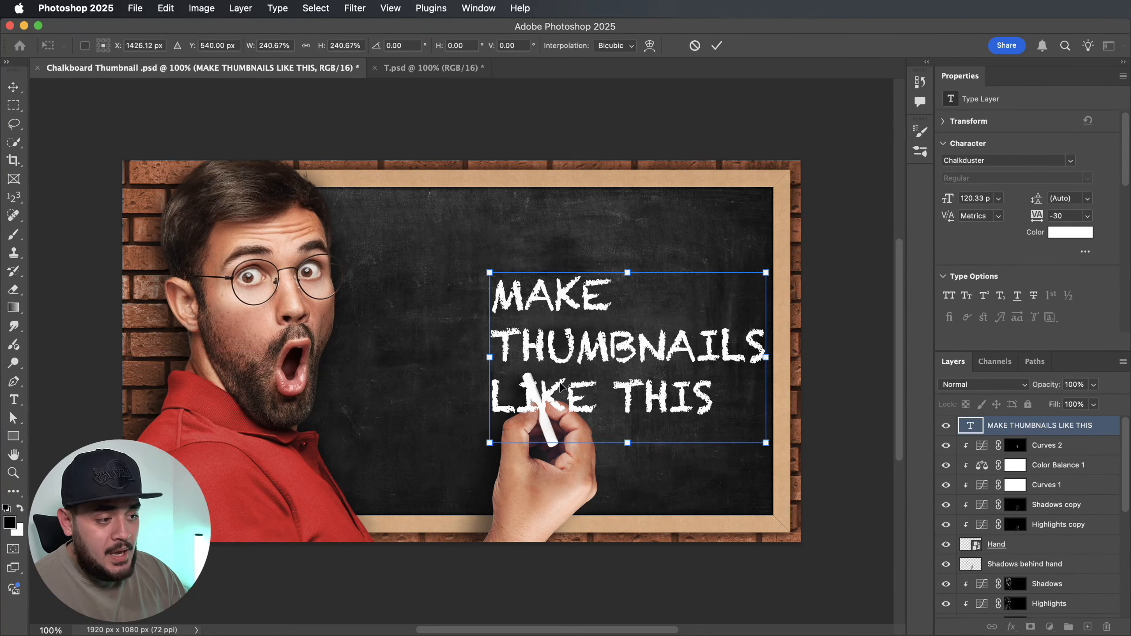
left_click_drag(760, 447, 715, 426)
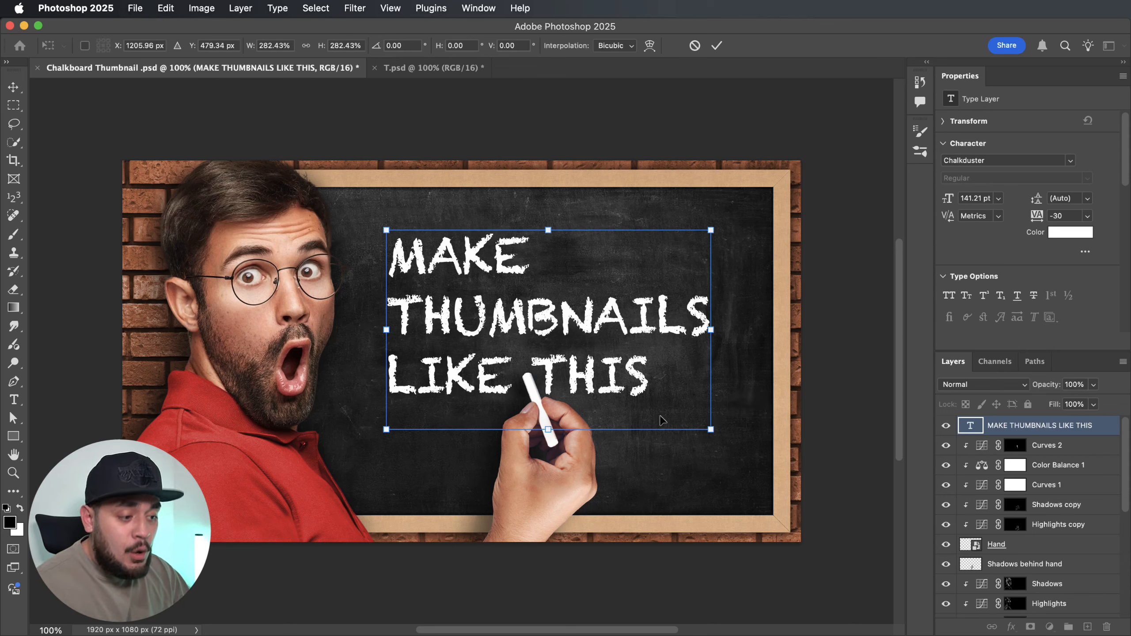
left_click_drag(547, 376, 572, 360)
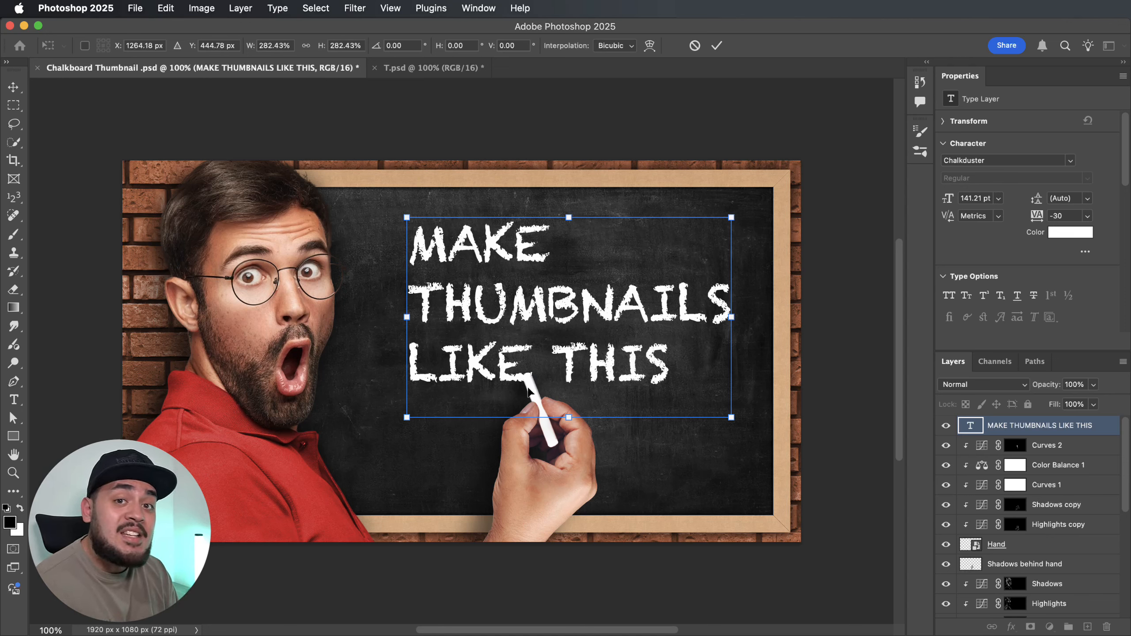
key("Return")
Try a tracking of -120 on the chalk text and restore it to -30
scroll(463, 351, "up", 2)
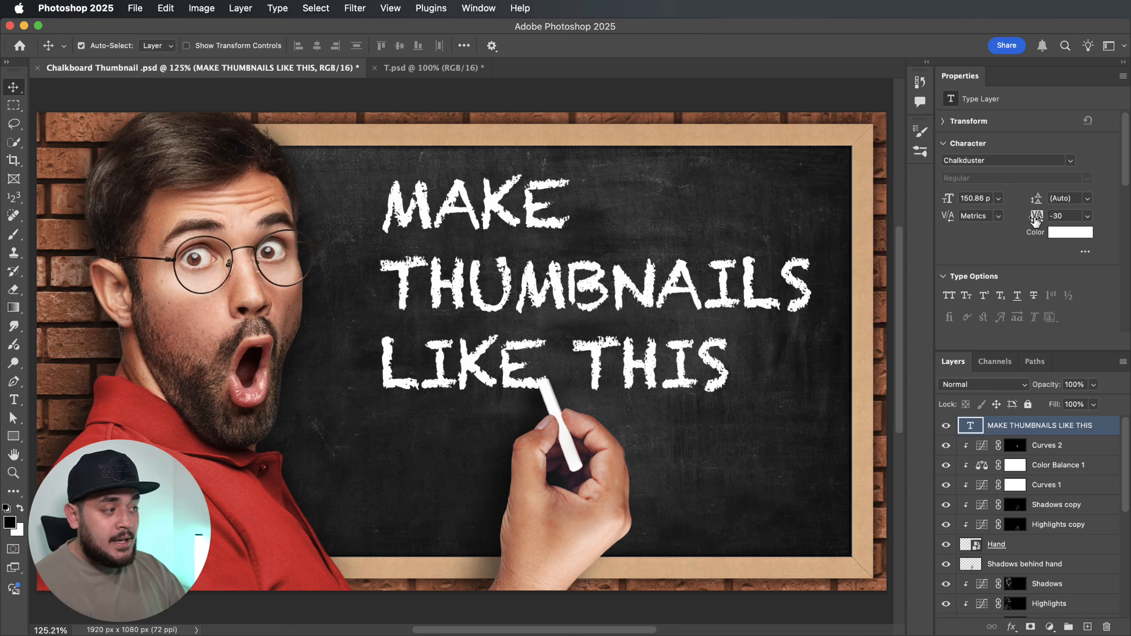
left_click_drag(1038, 221, 1034, 220)
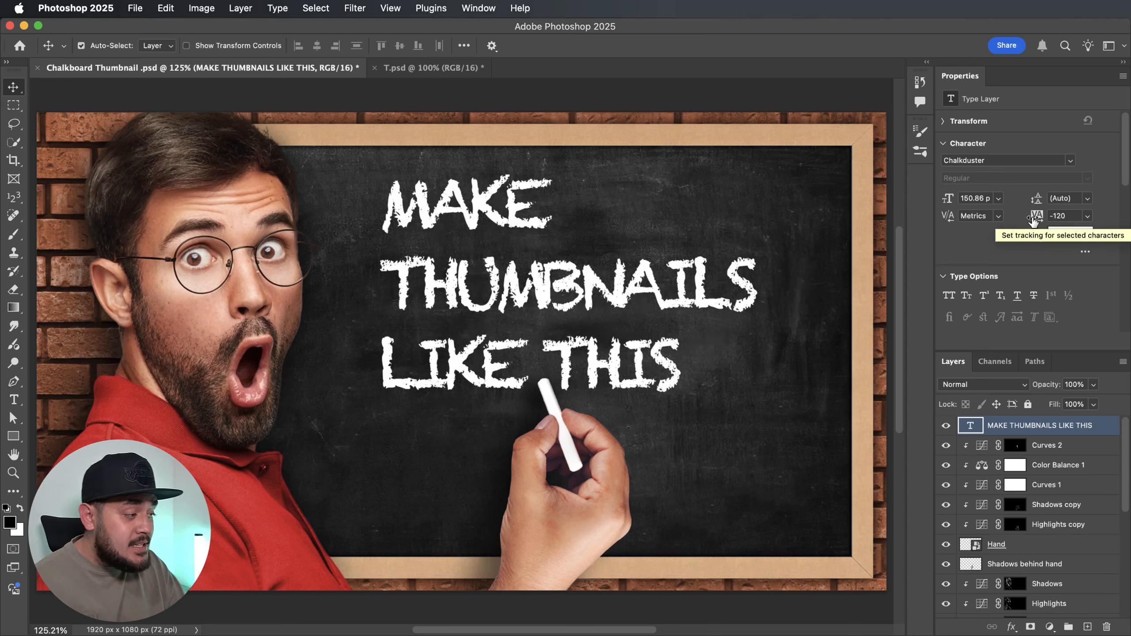
key("ctrl+z")
key("ctrl+z")
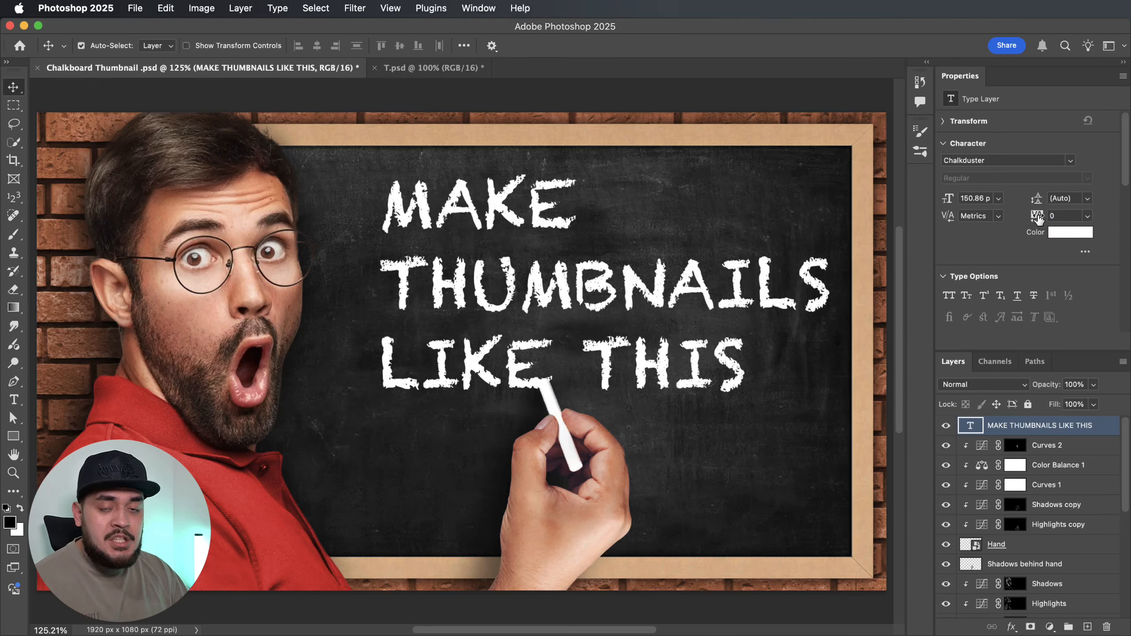
key("ctrl+shift+z")
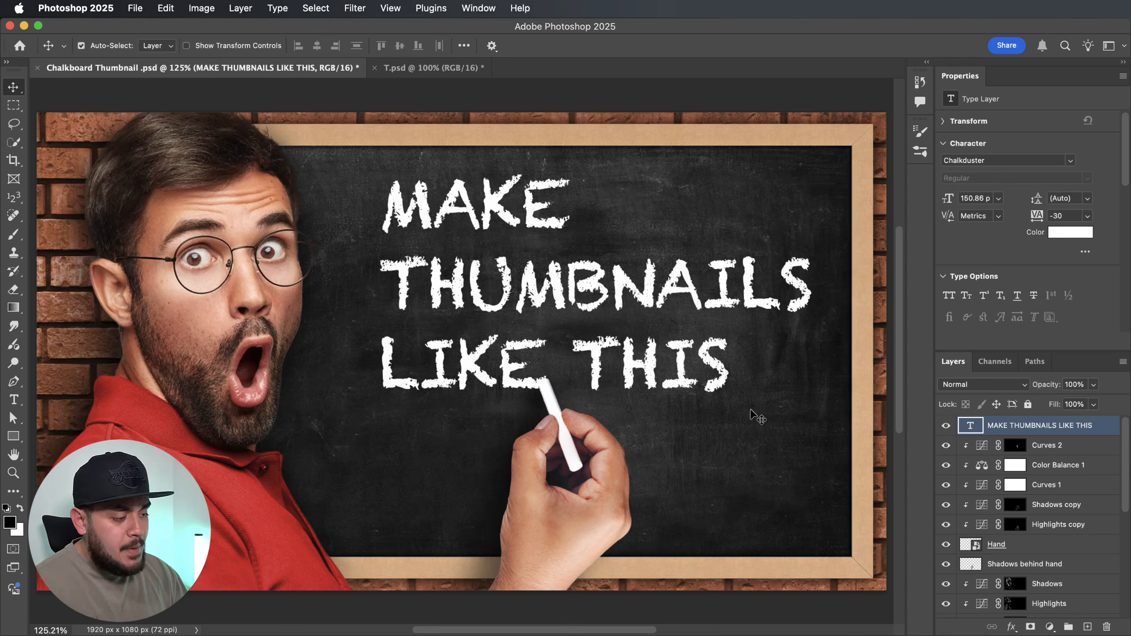
Try adding an exclamation mark at the end of LIKE THIS and delete it again
key("t")
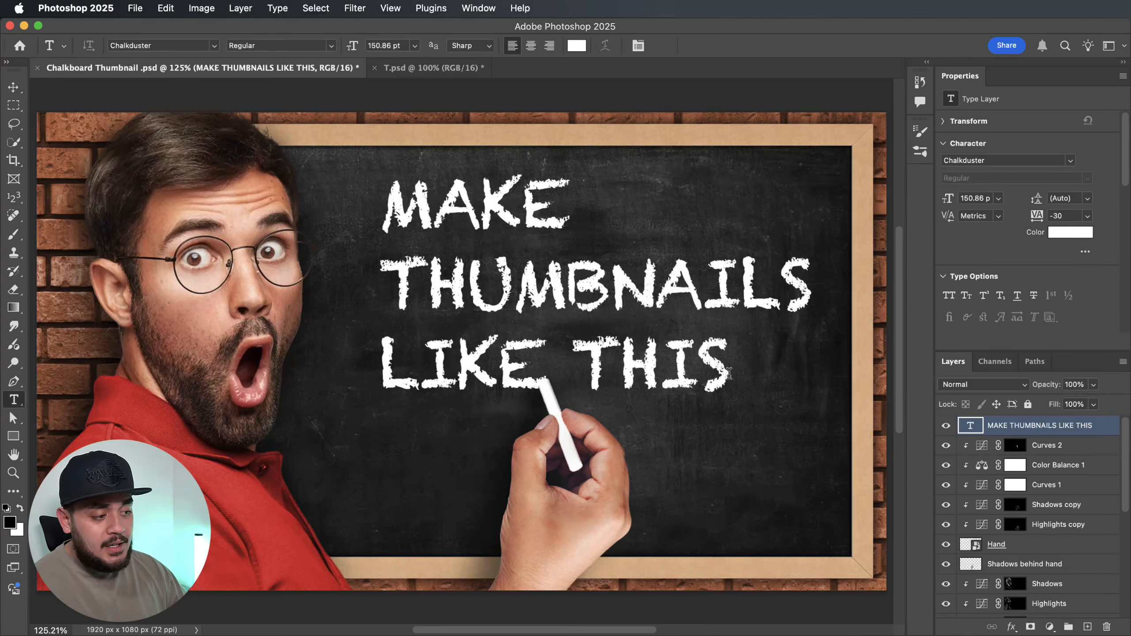
left_click(730, 373)
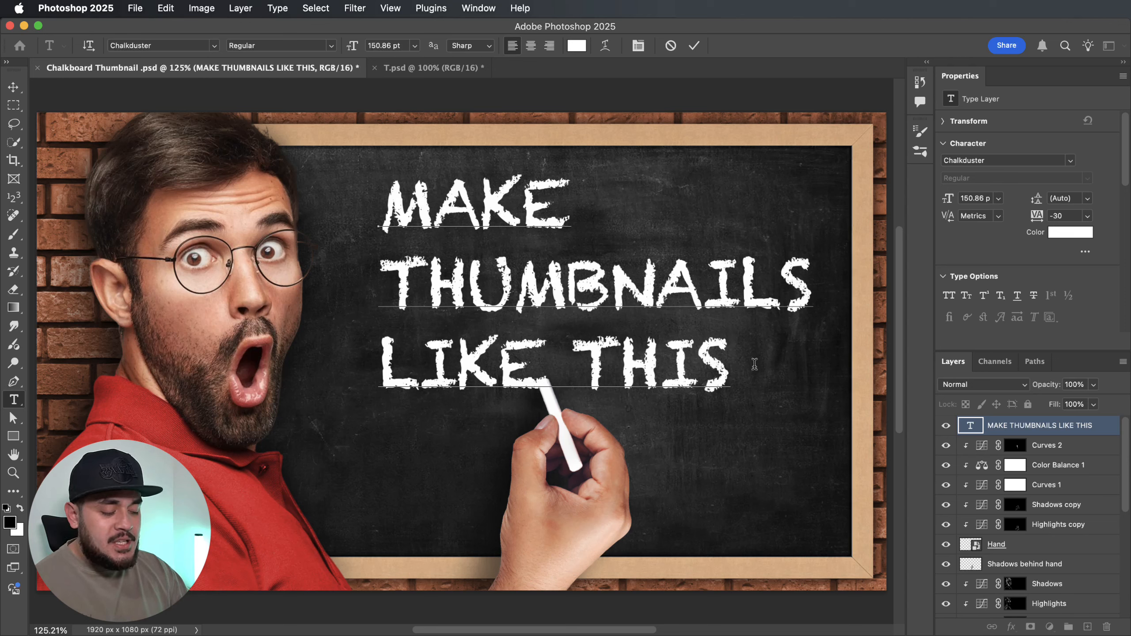
type("!")
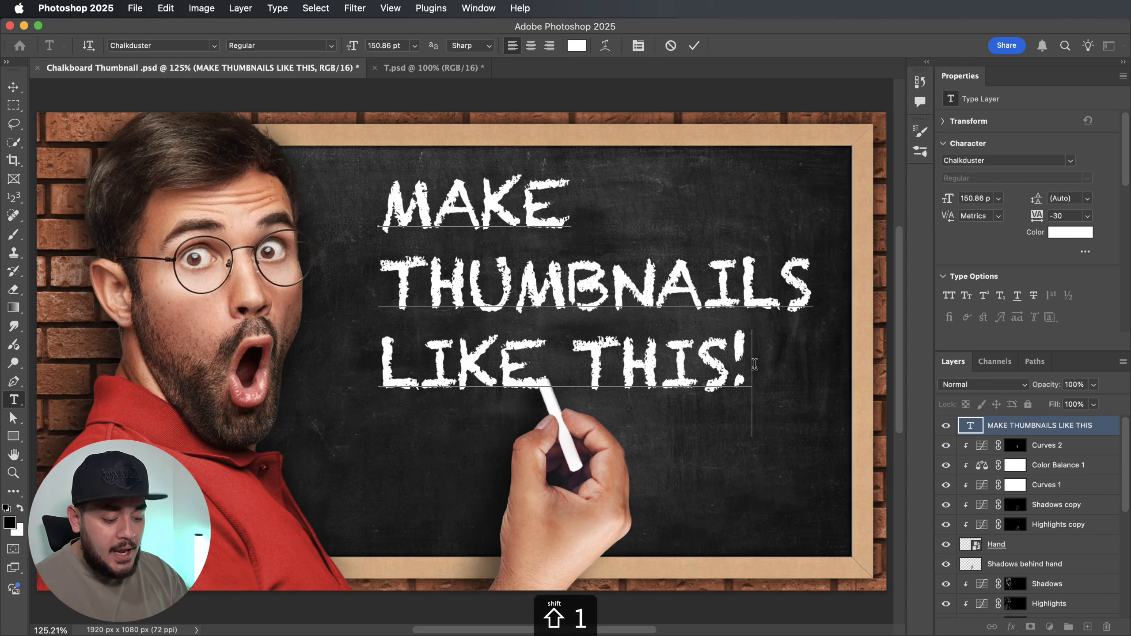
key("Escape")
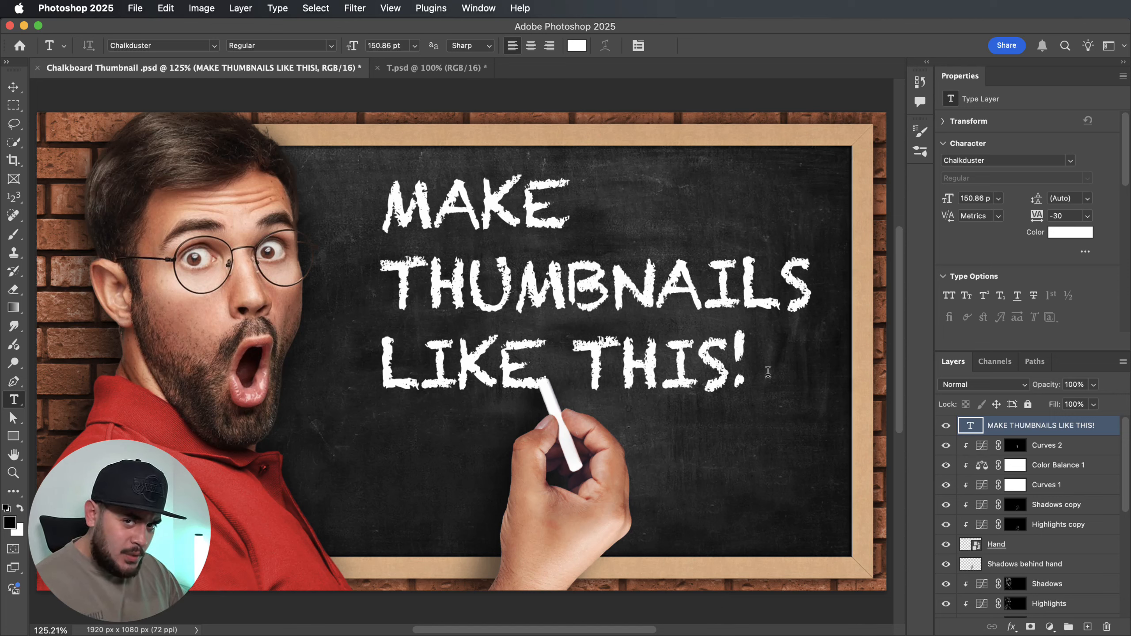
left_click(746, 358)
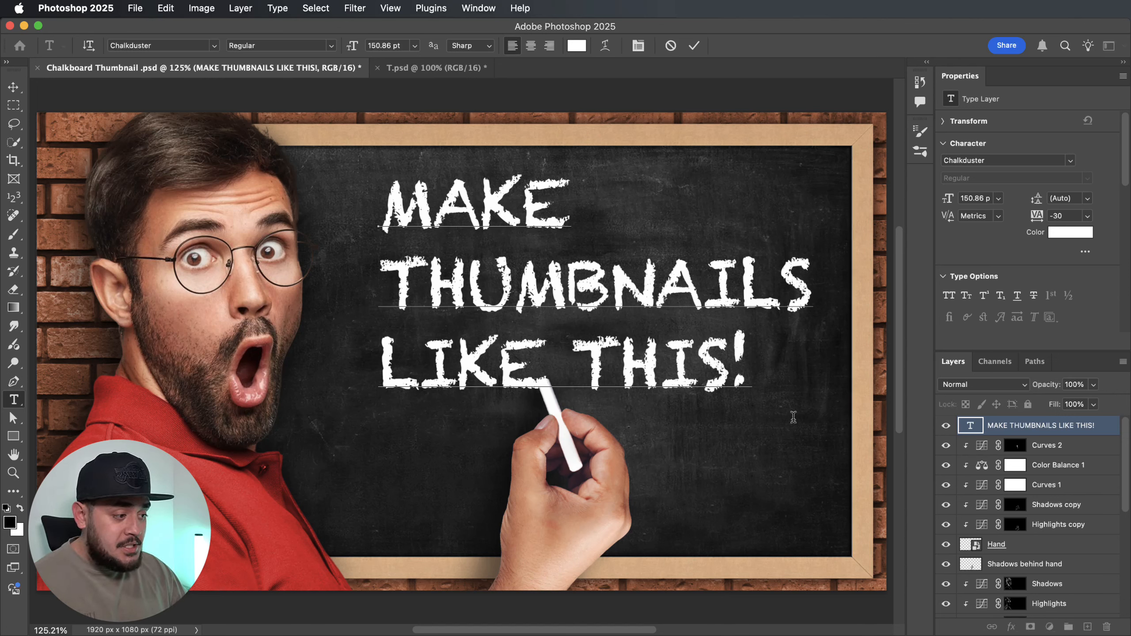
key("BackSpace")
key("Escape")
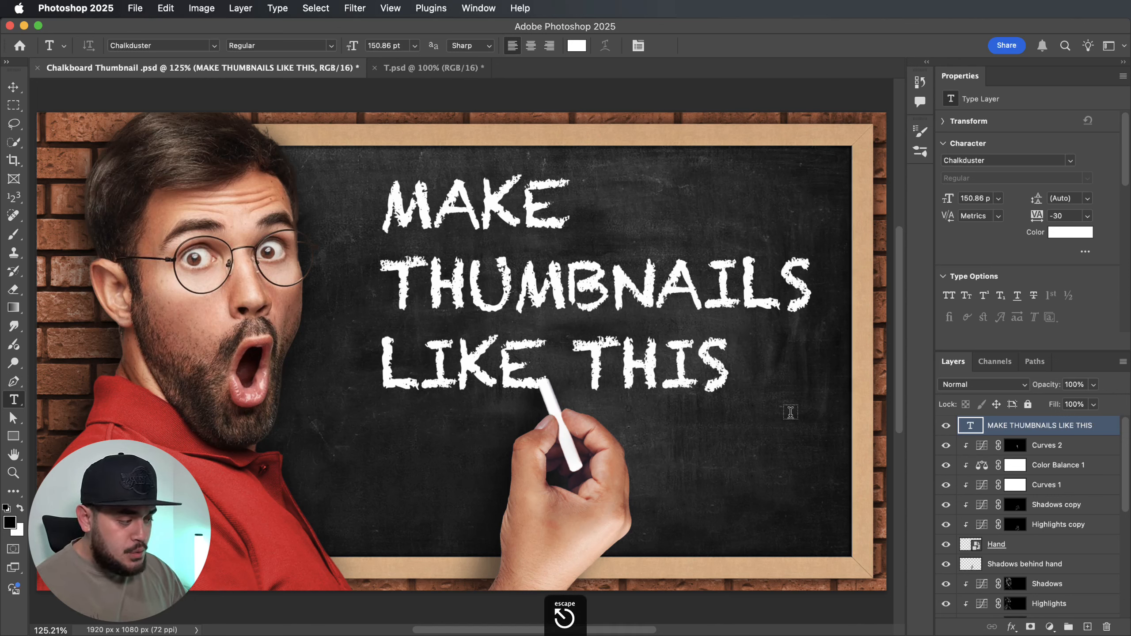
Add a separate "!" text layer, scale it to about 271% and place it right after the word THIS
left_click(742, 484)
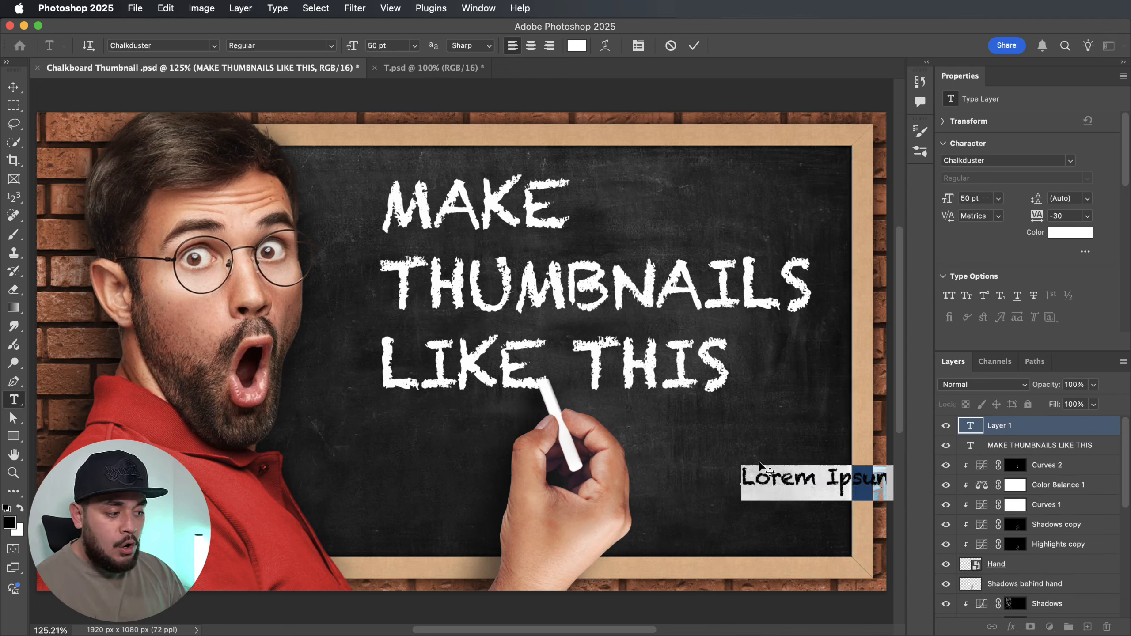
type("!")
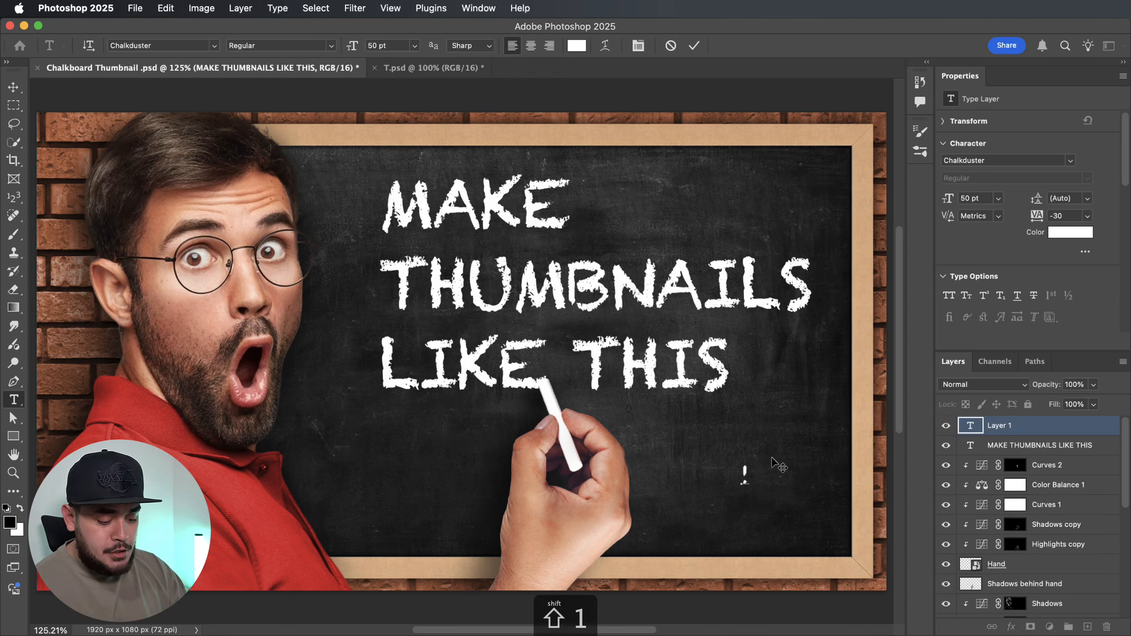
key("Escape")
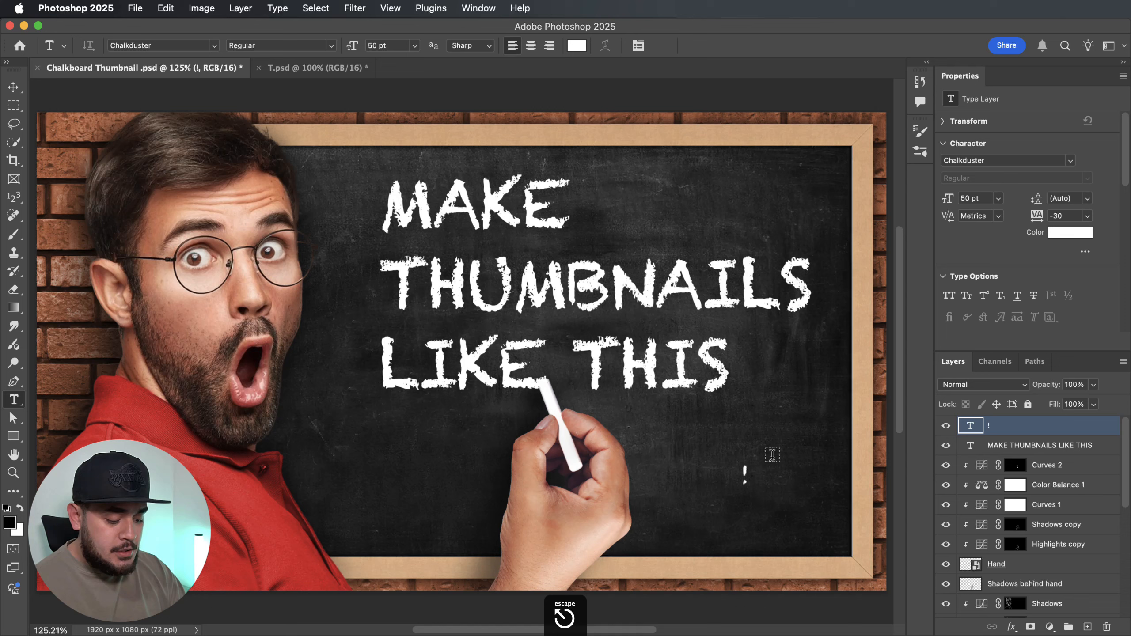
key("super+t")
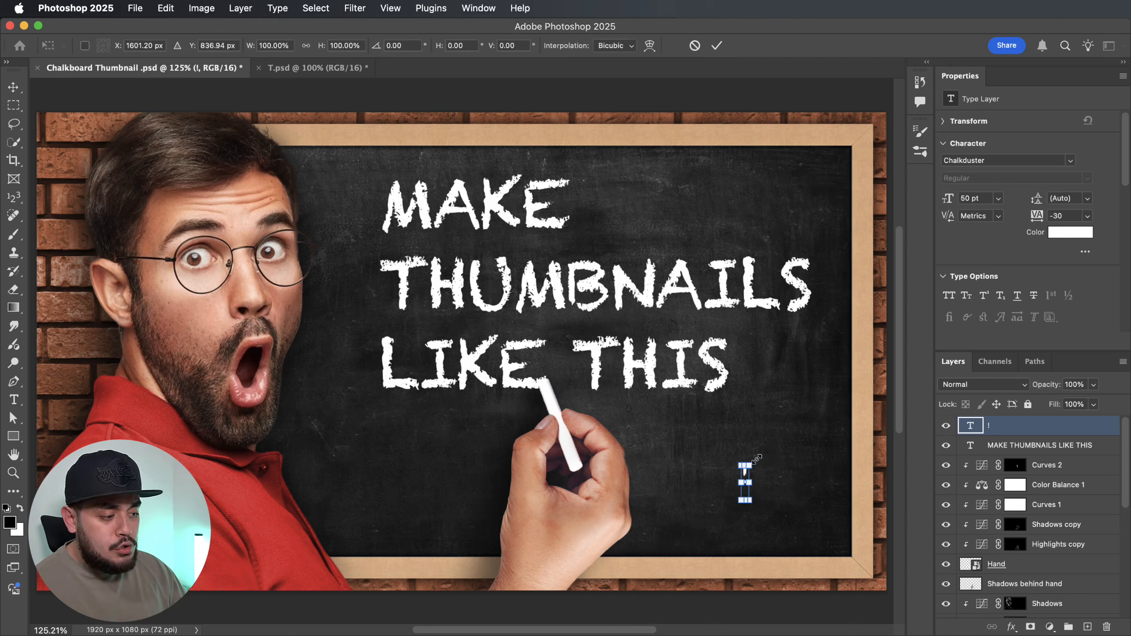
left_click_drag(757, 458, 750, 362)
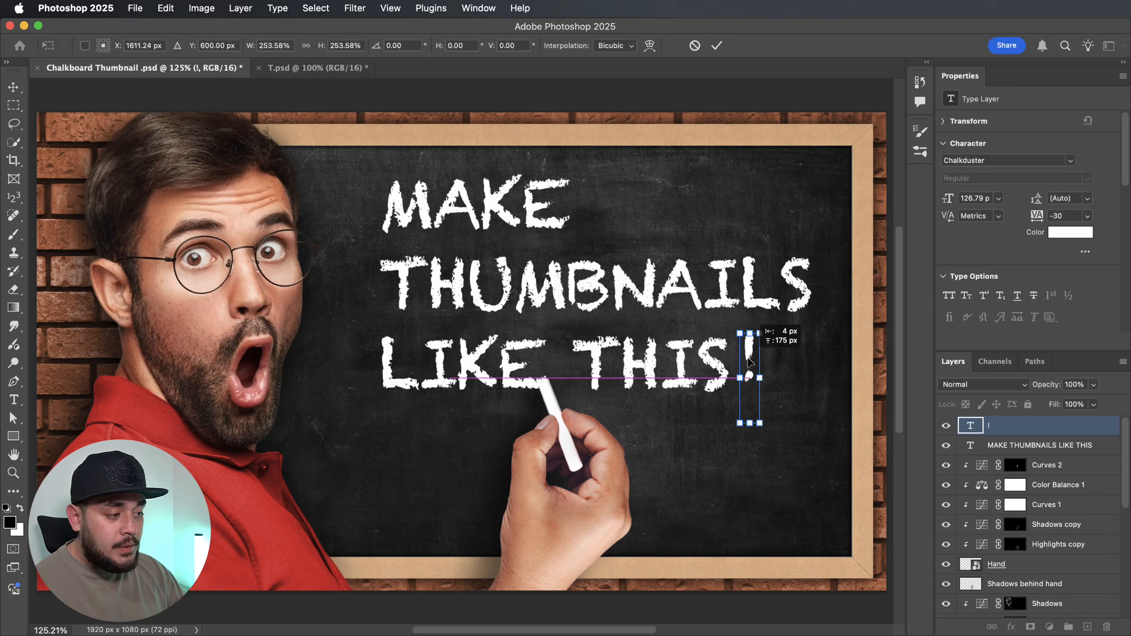
left_click_drag(760, 423, 769, 438)
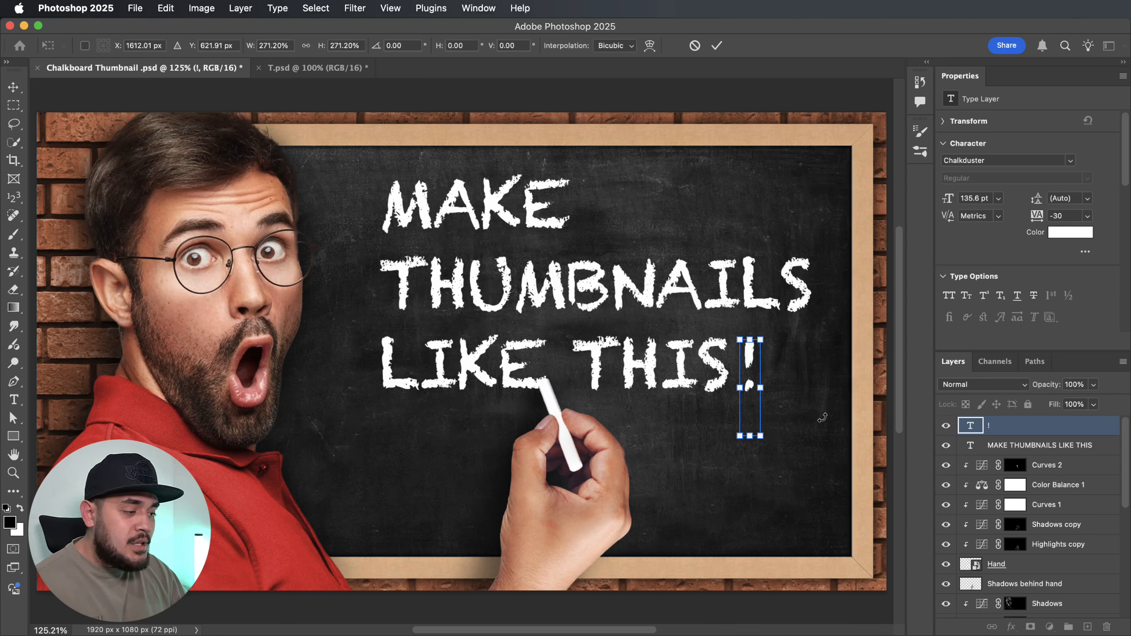
key("Return")
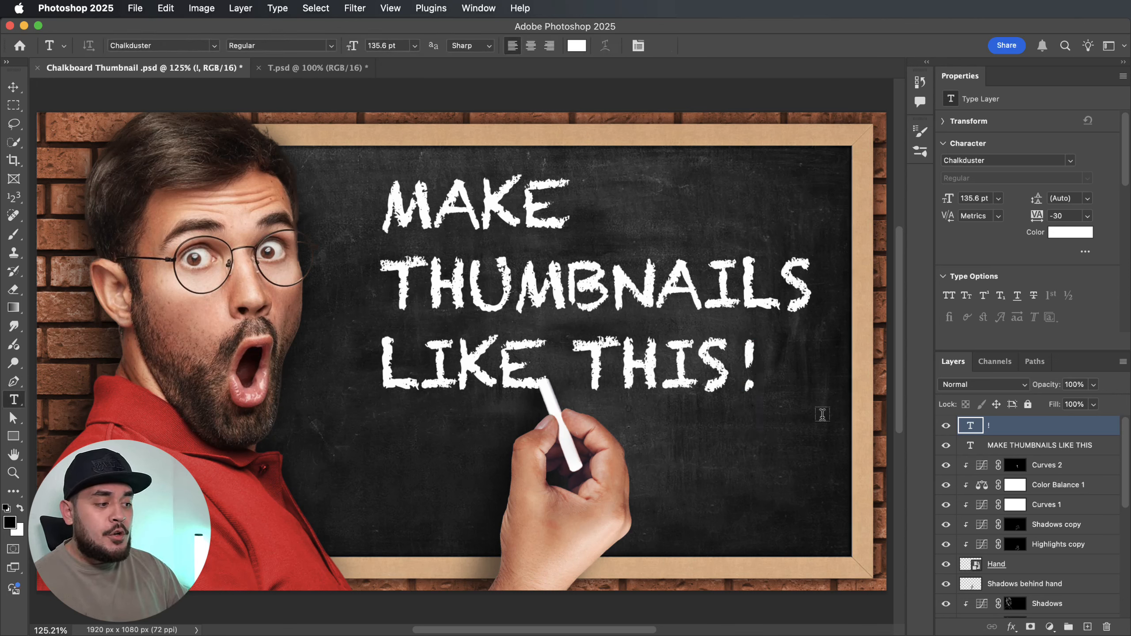
Create a new layer above the text layers and ready the KYLE Ultimate Charcoal Pencil 25px Med2 brush at 25 px
key("v")
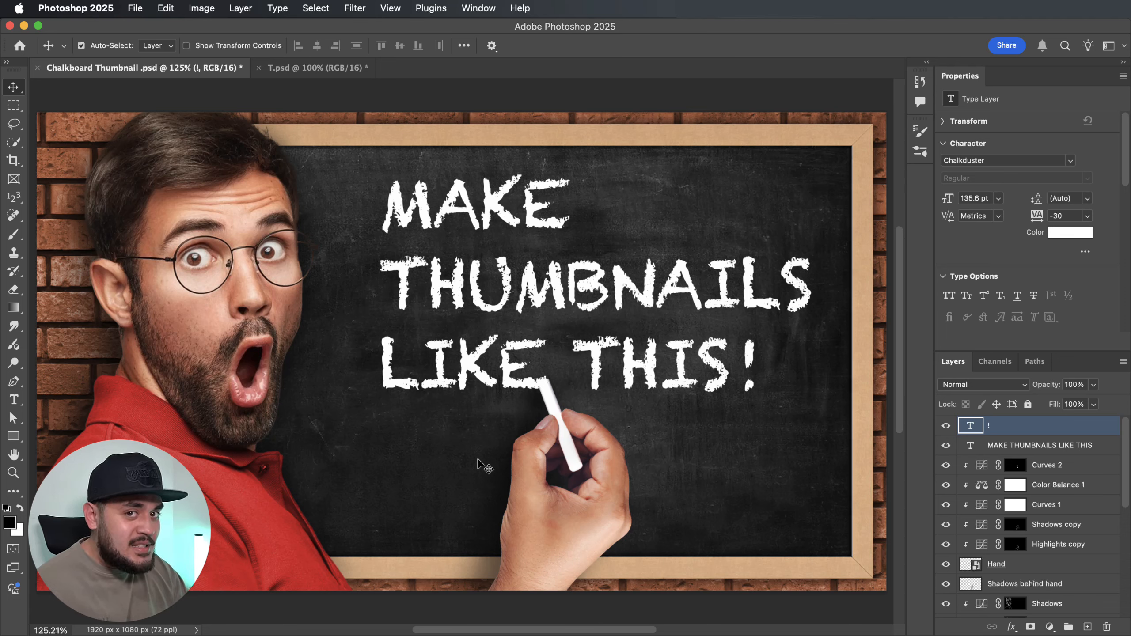
key("super+alt+shift+n")
key("b")
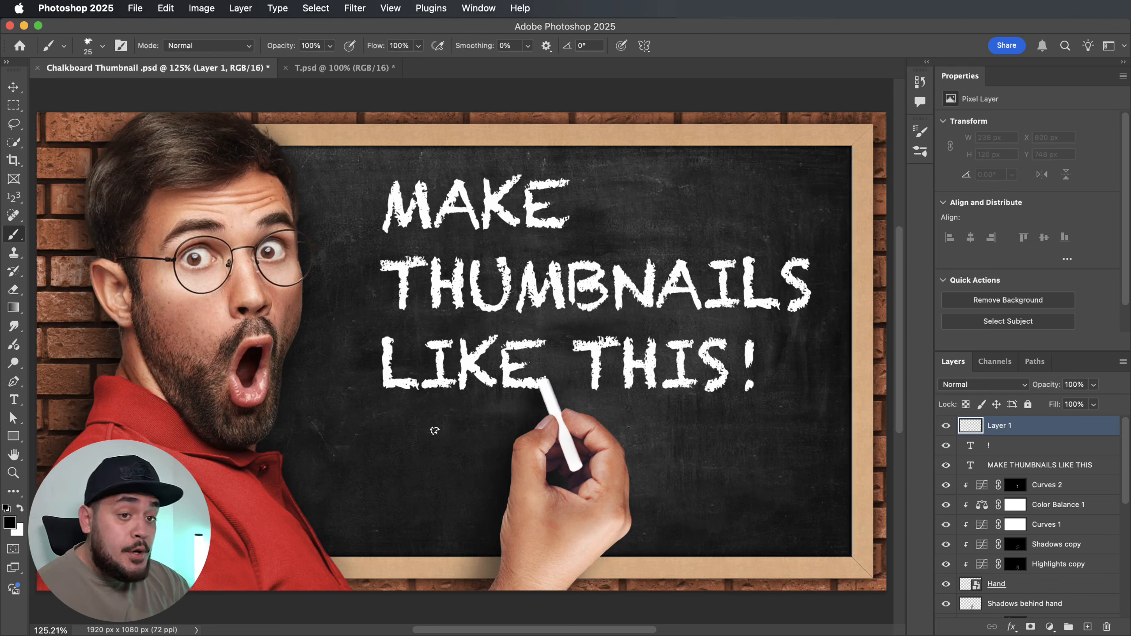
left_click(90, 50)
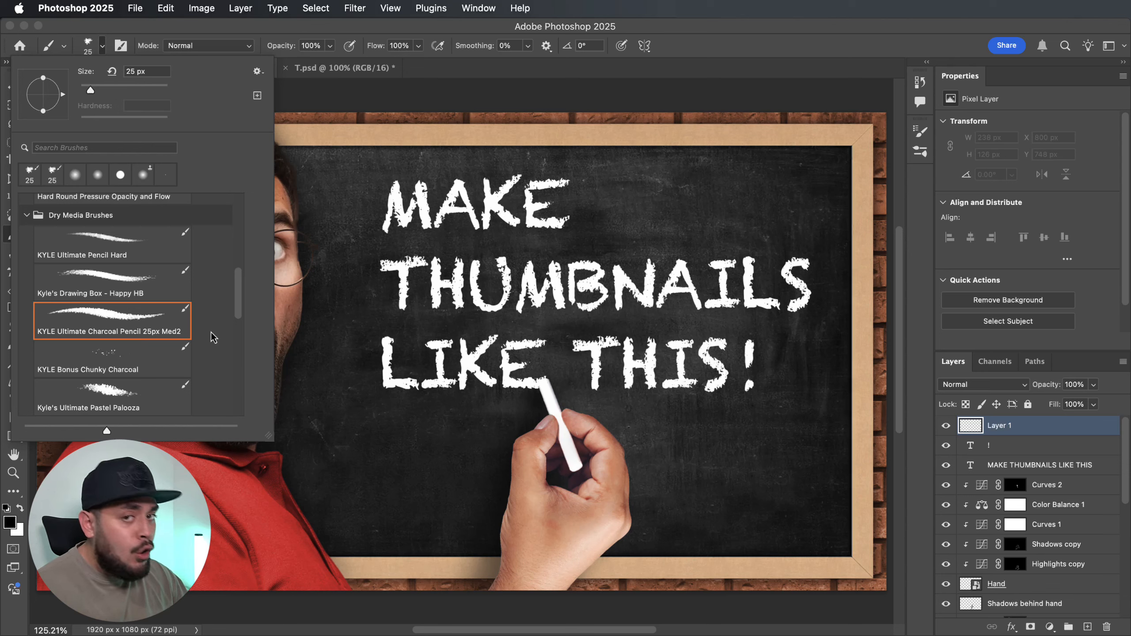
left_click(1079, 426)
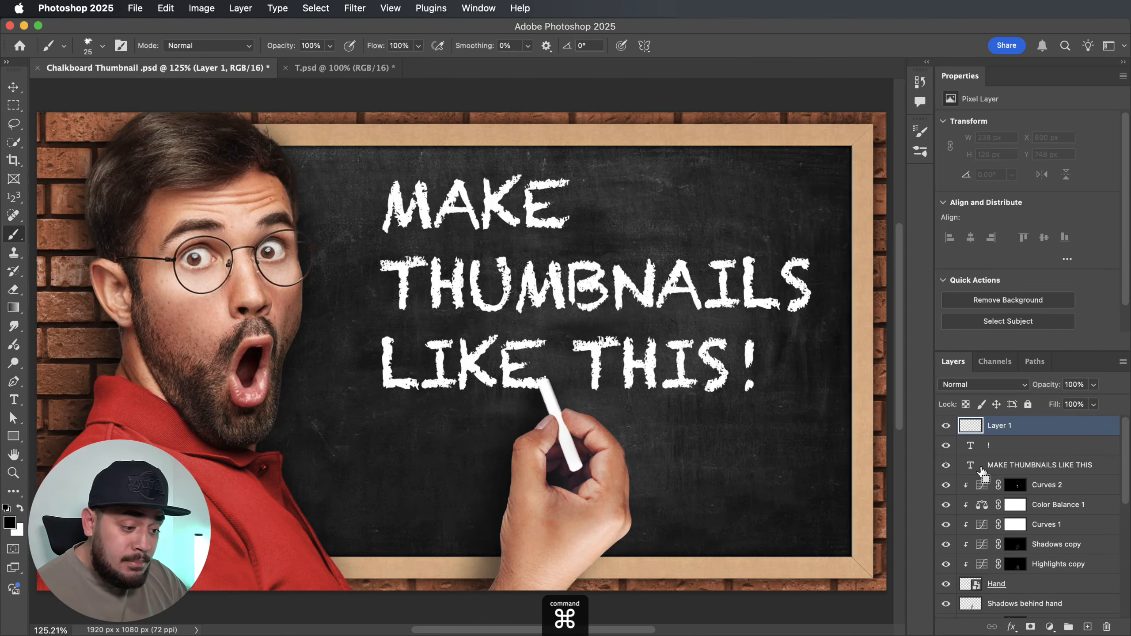
Set the foreground colour to pure red (ff0000) and paint a chalk stroke on the board below the word LIKE
key("super+plus")
scroll(800, 528, "down", 2)
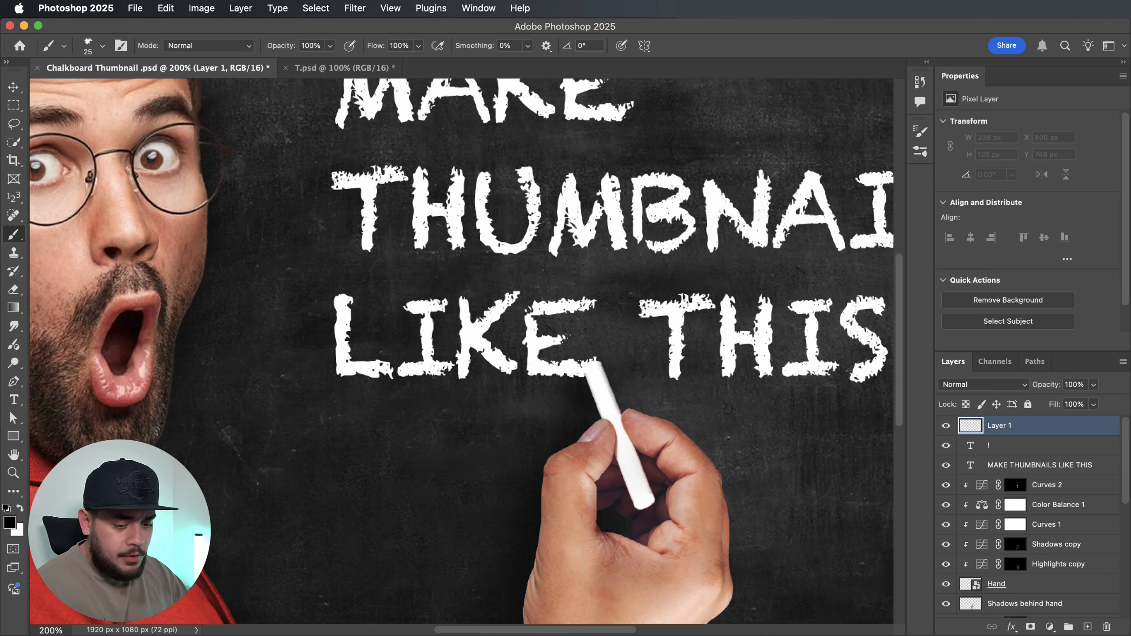
left_click(9, 523)
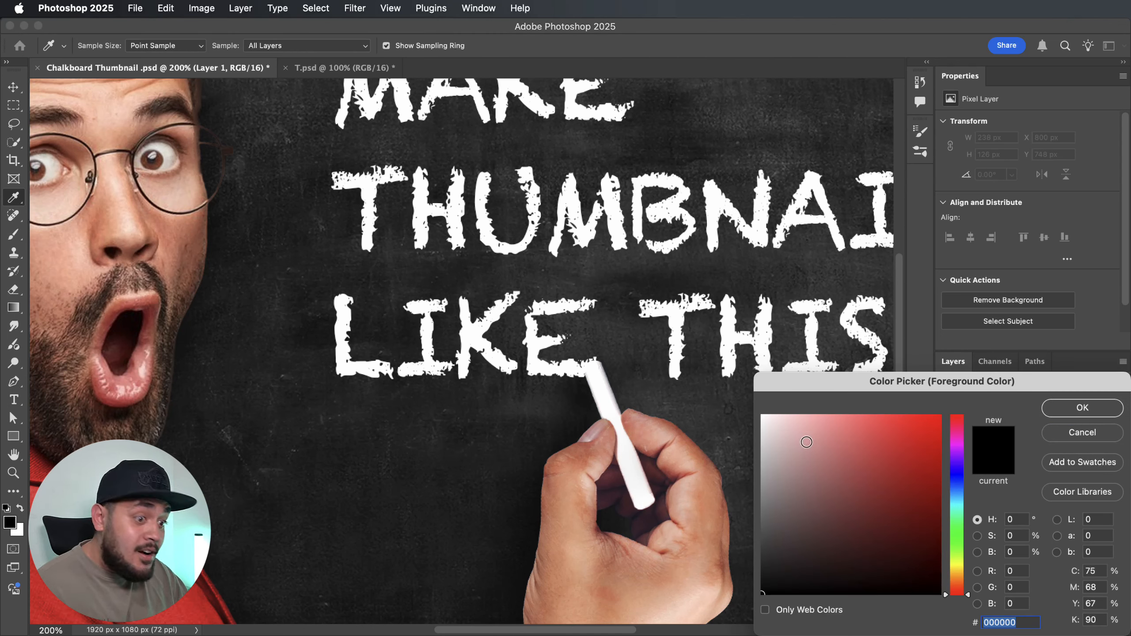
left_click_drag(873, 454, 942, 415)
left_click(1088, 408)
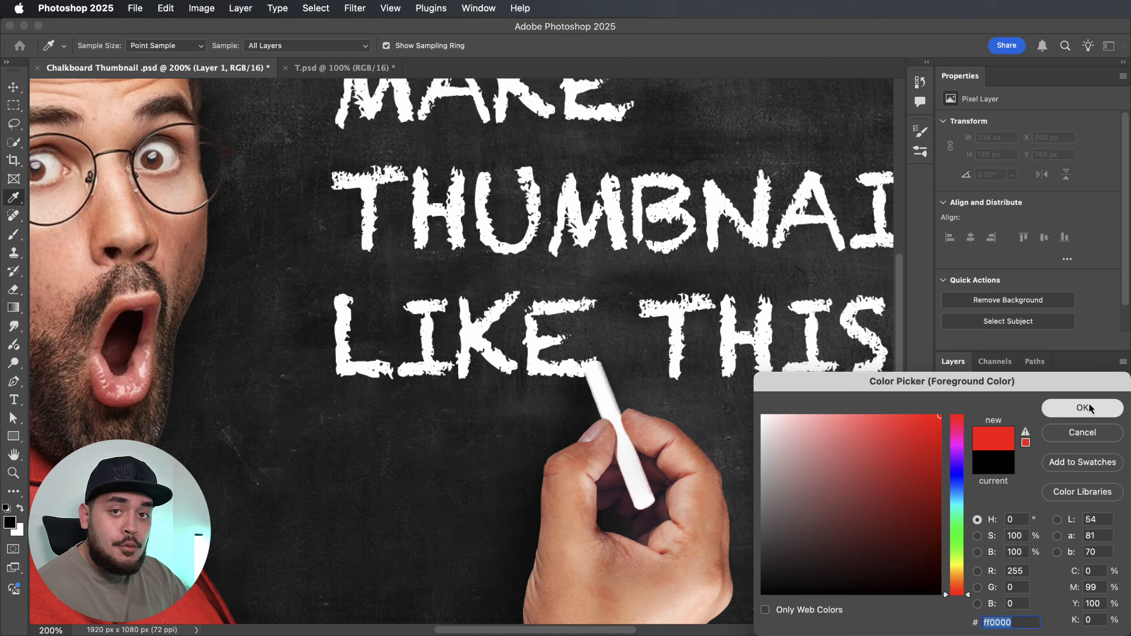
mouse_move(441, 445)
left_mouse_down()
mouse_move(365, 445)
mouse_move(350, 459)
mouse_move(346, 518)
mouse_move(487, 523)
mouse_move(493, 445)
mouse_move(416, 444)
left_mouse_up()
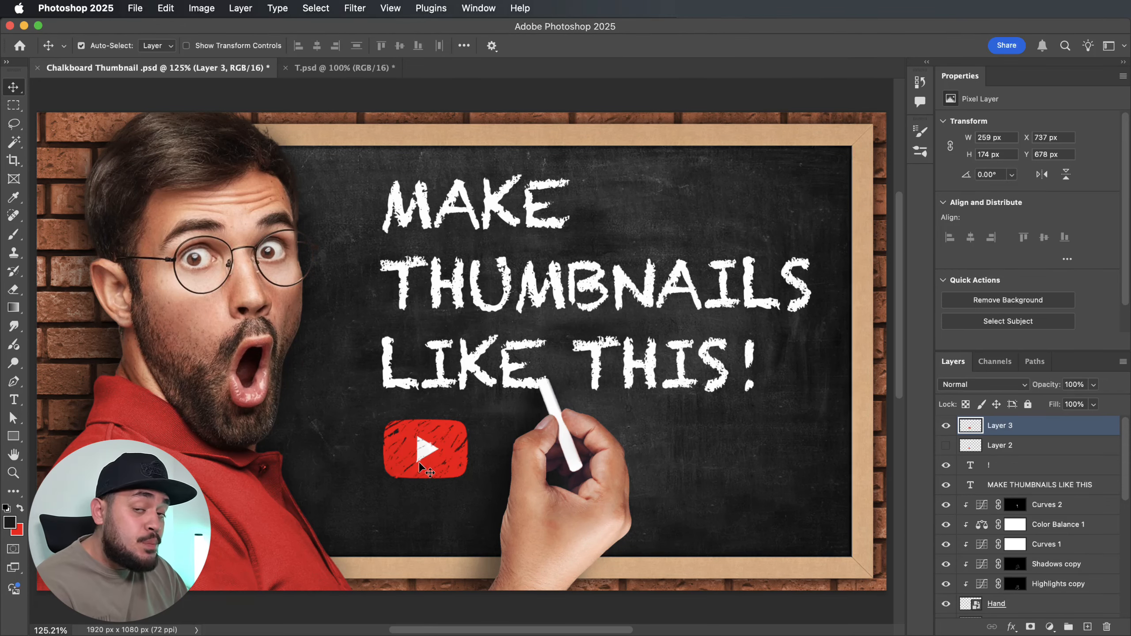
key("z")
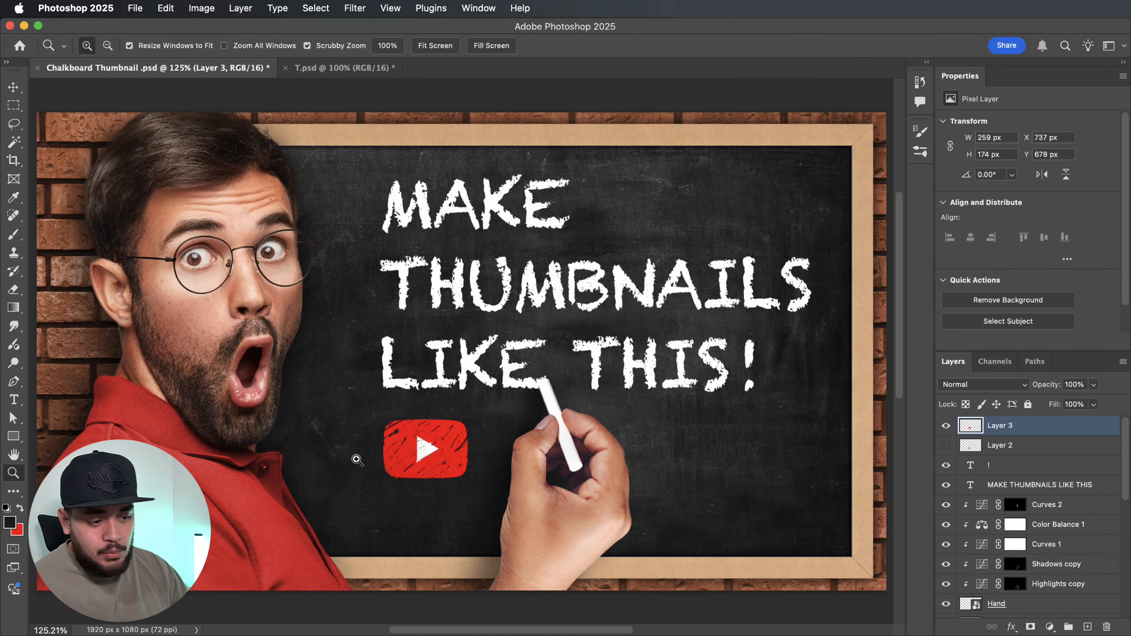
left_click_drag(356, 459, 396, 432)
key("v")
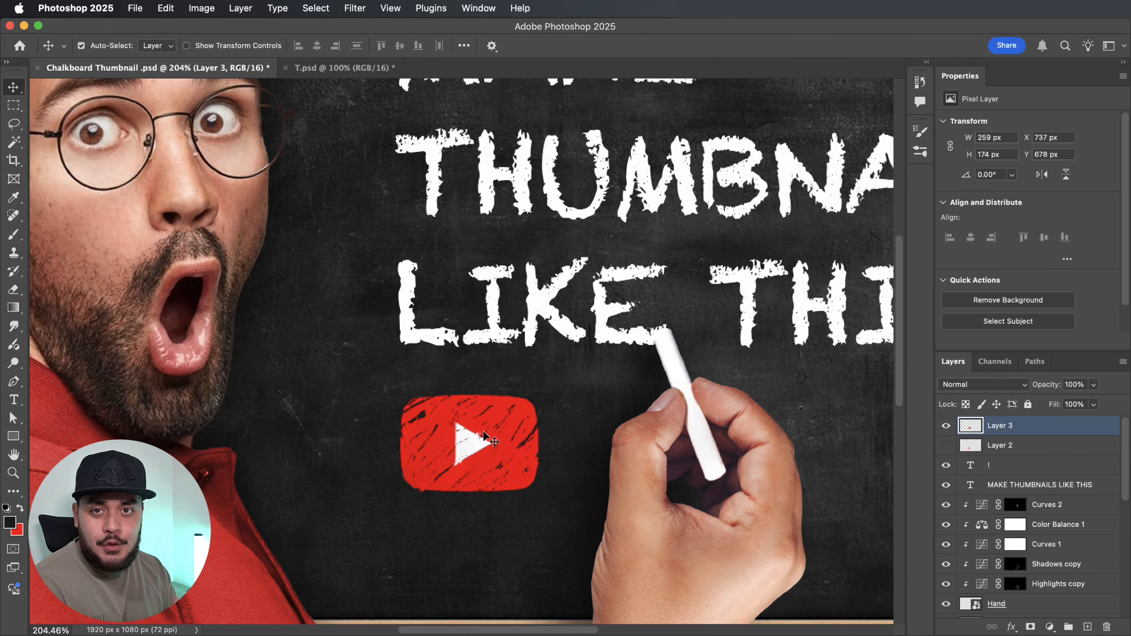
key("super+0")
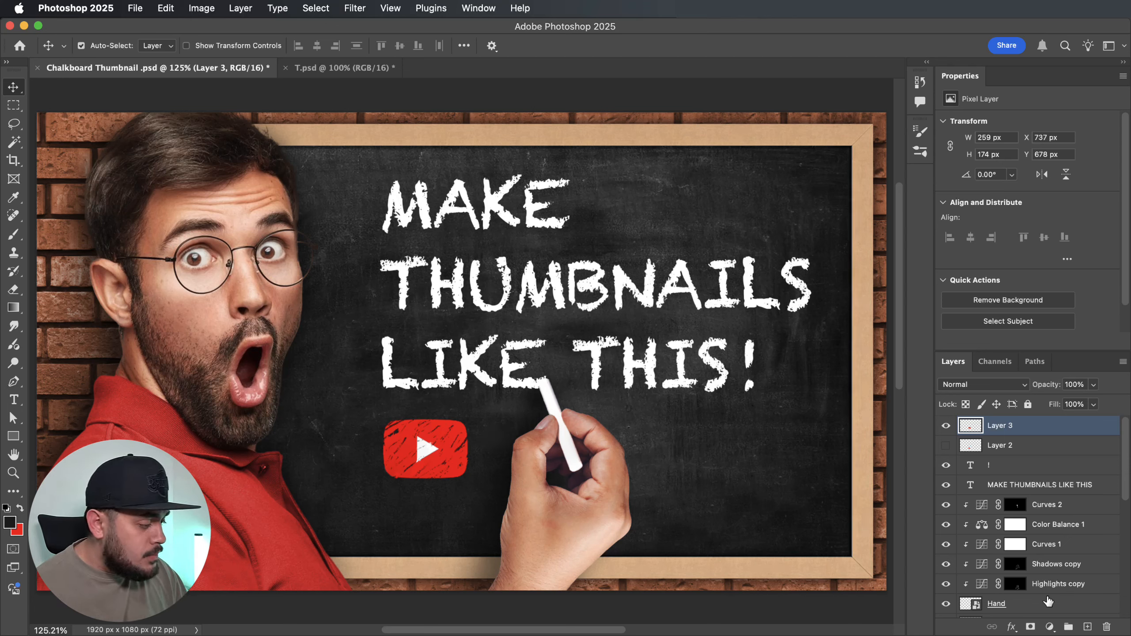
Stamp all visible layers onto a new top layer and convert it to a smart object
left_click(1088, 628)
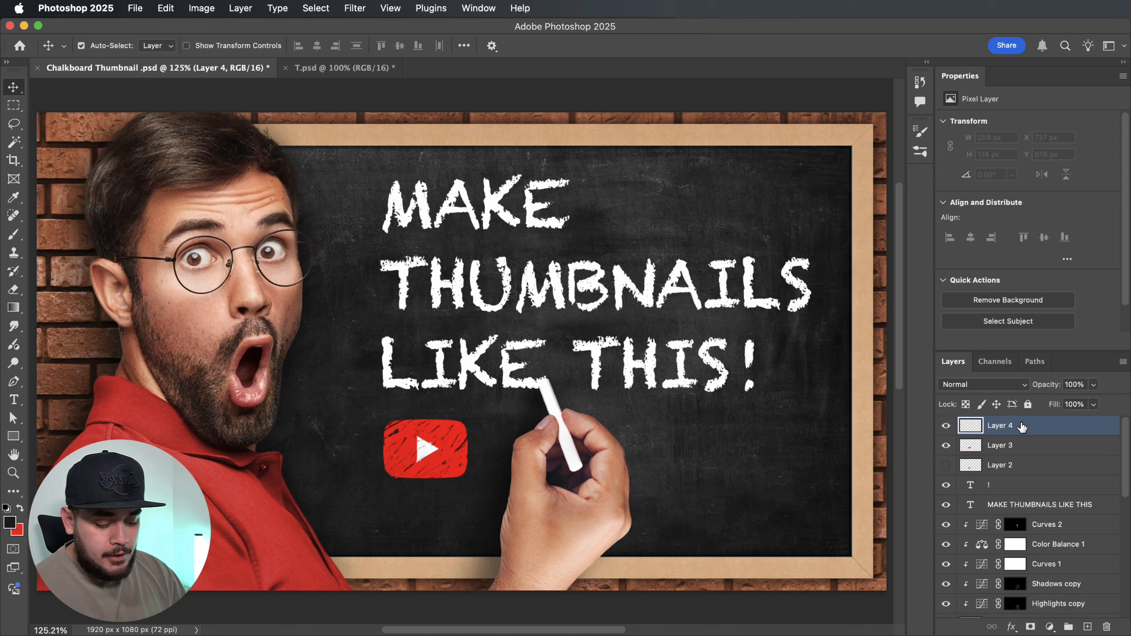
key("alt+shift+super+e")
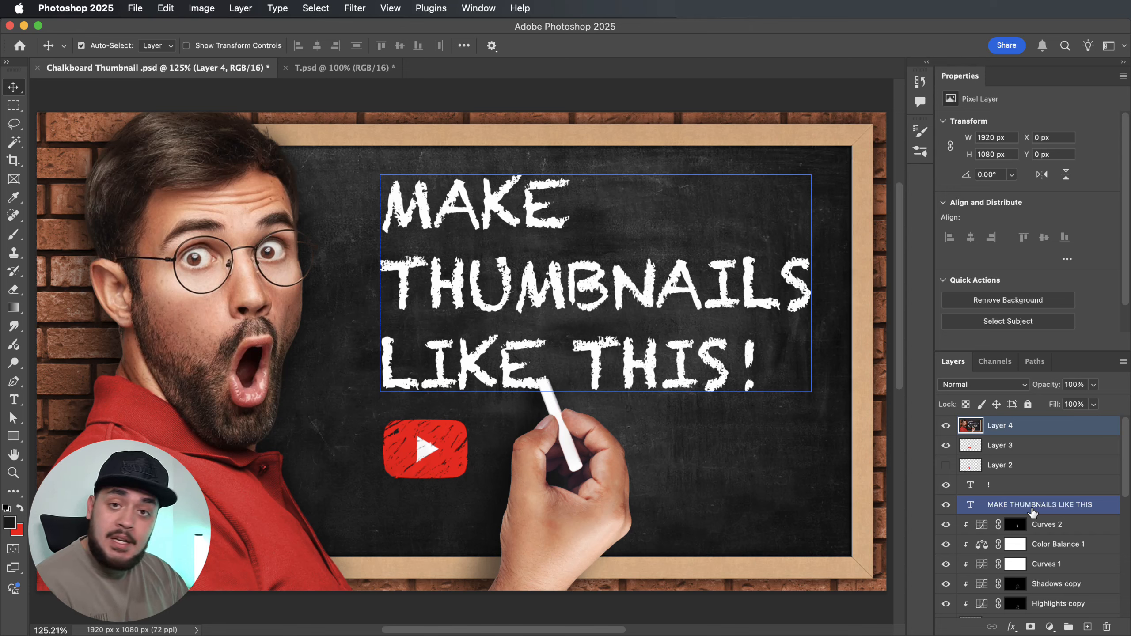
right_click(1067, 431)
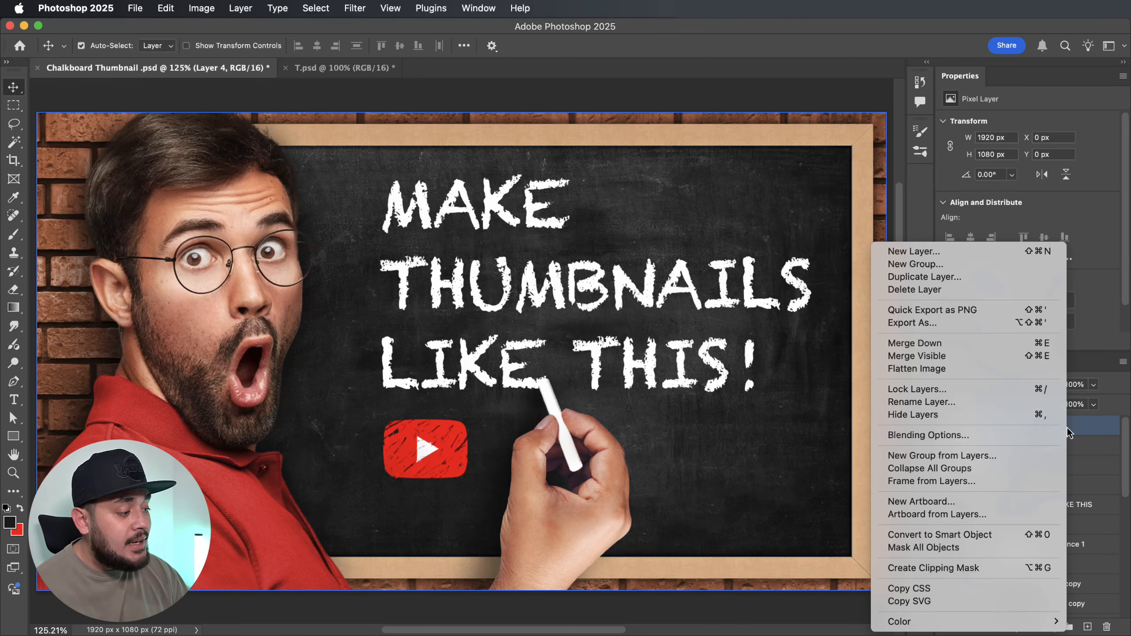
left_click(981, 539)
Start a Camera Raw Filter on the merged smart object with Exposure +0.10, Contrast +25, Shadows -3 and Blacks -10
left_click(354, 9)
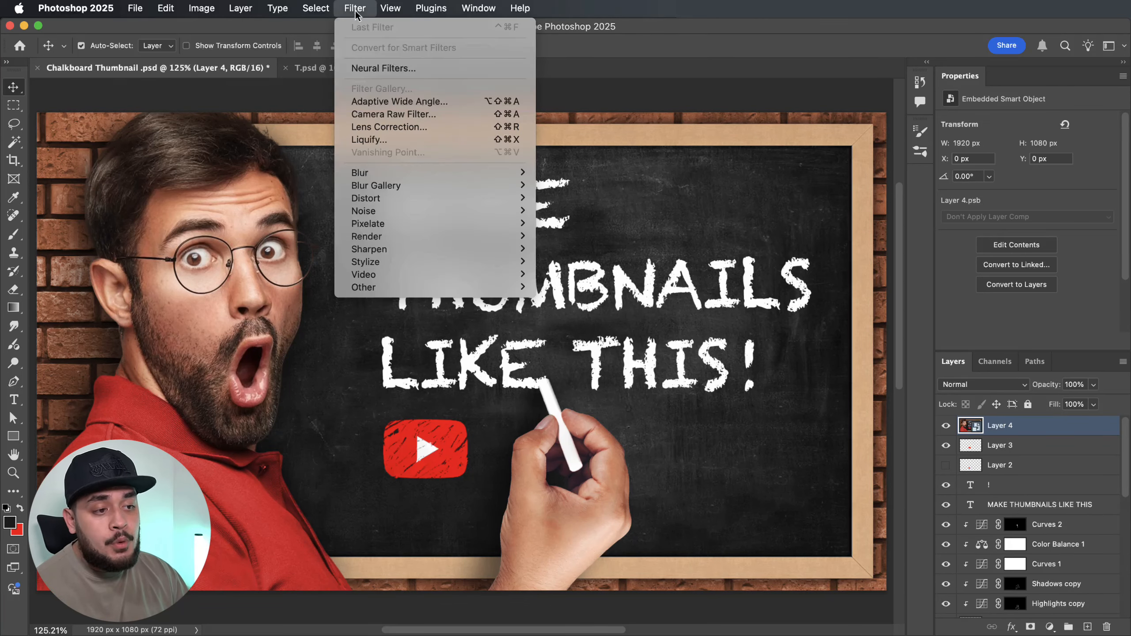
left_click(419, 116)
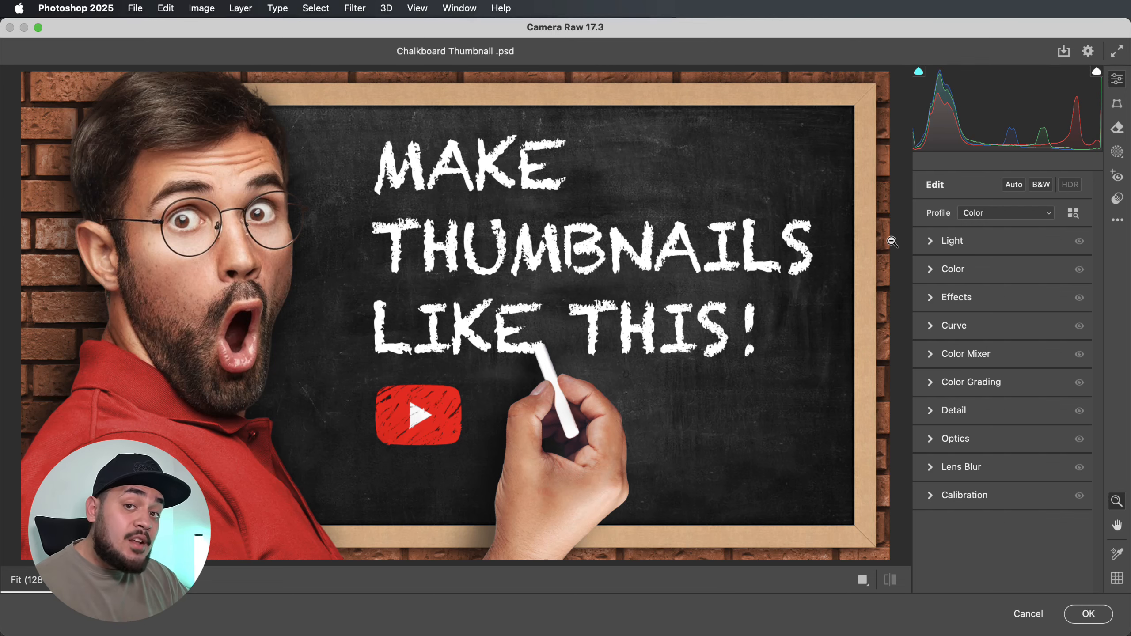
left_click(931, 243)
key("super+minus")
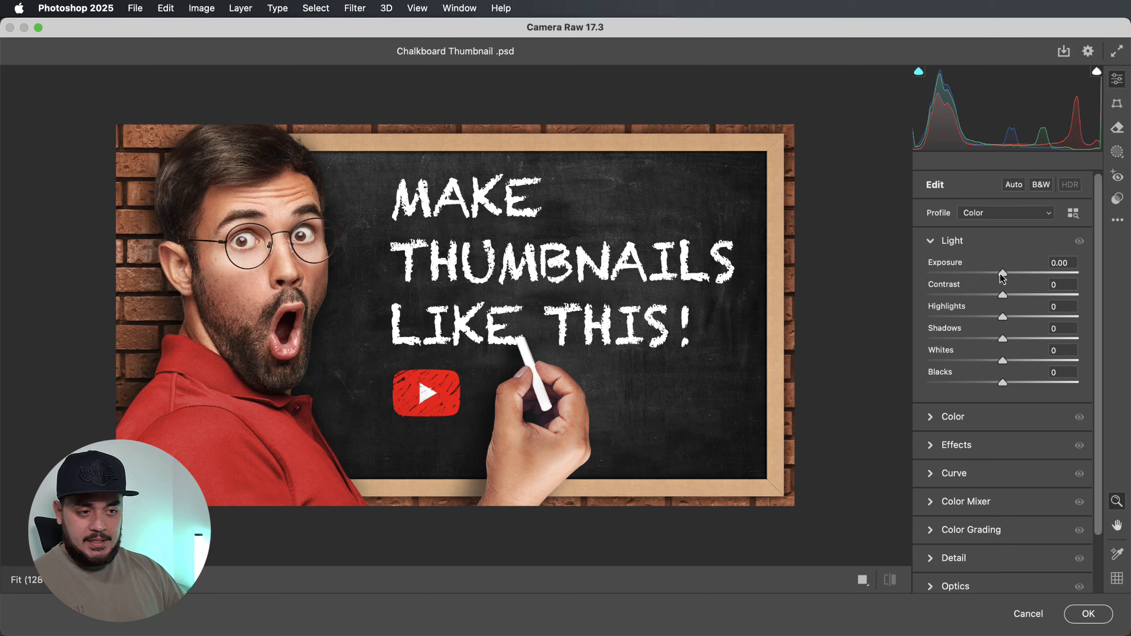
left_click_drag(1003, 278, 1004, 277)
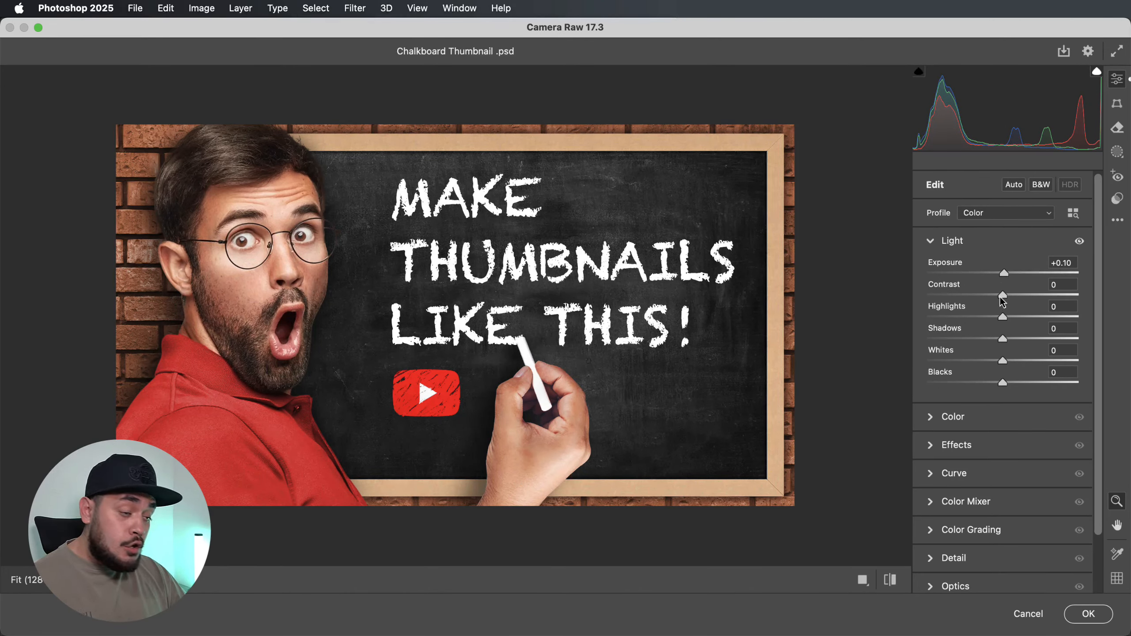
left_click_drag(1002, 296, 1019, 289)
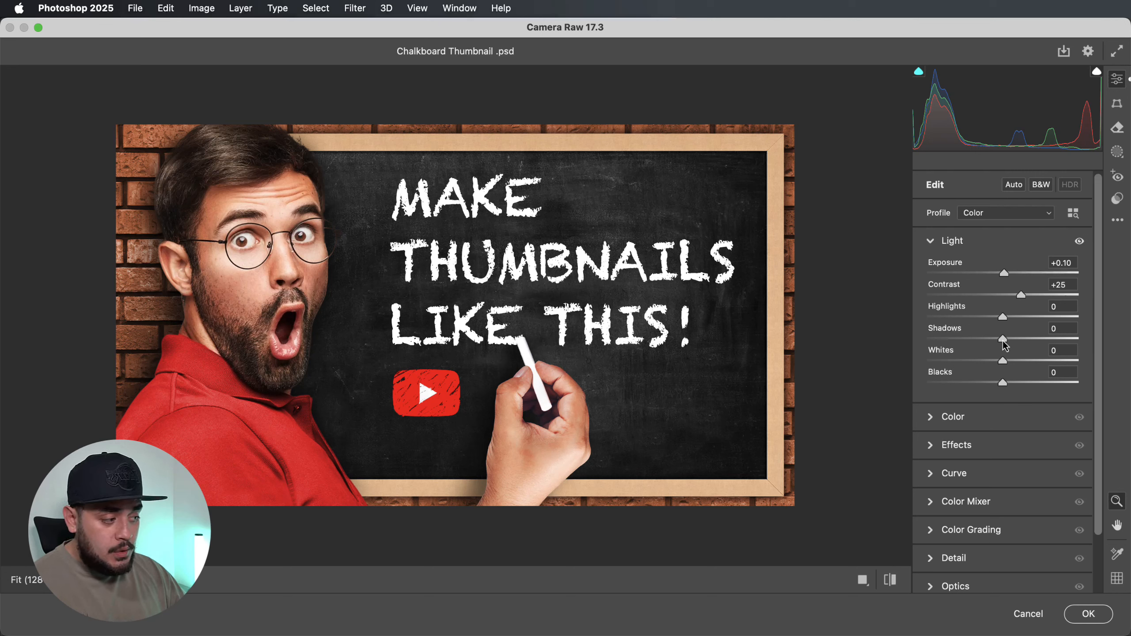
left_click_drag(1005, 346, 1003, 346)
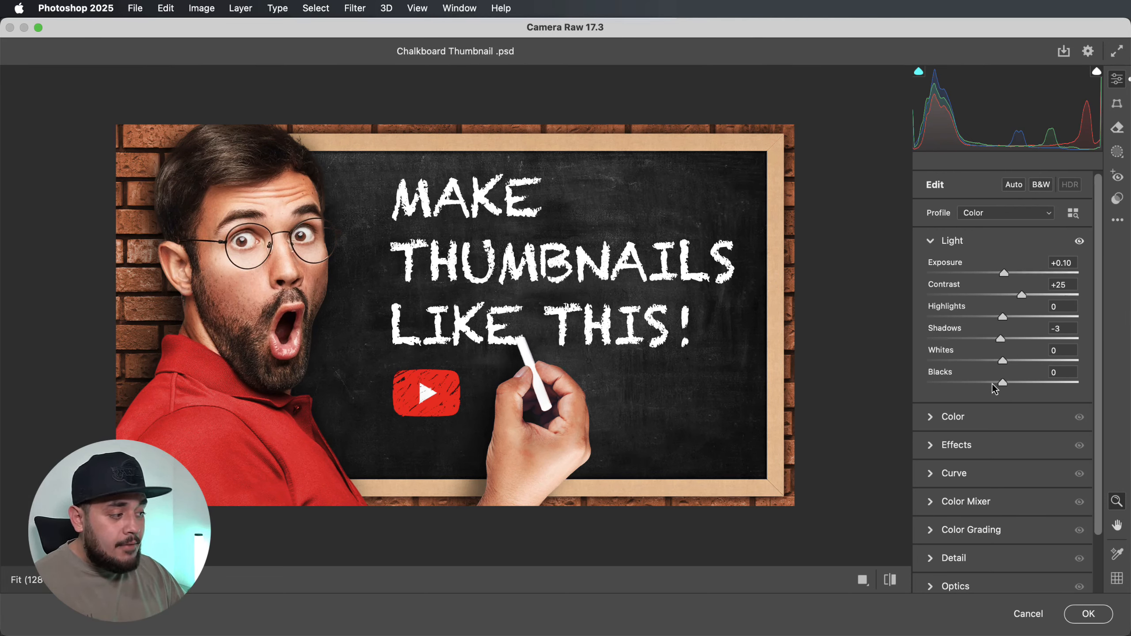
left_click_drag(1003, 385, 994, 385)
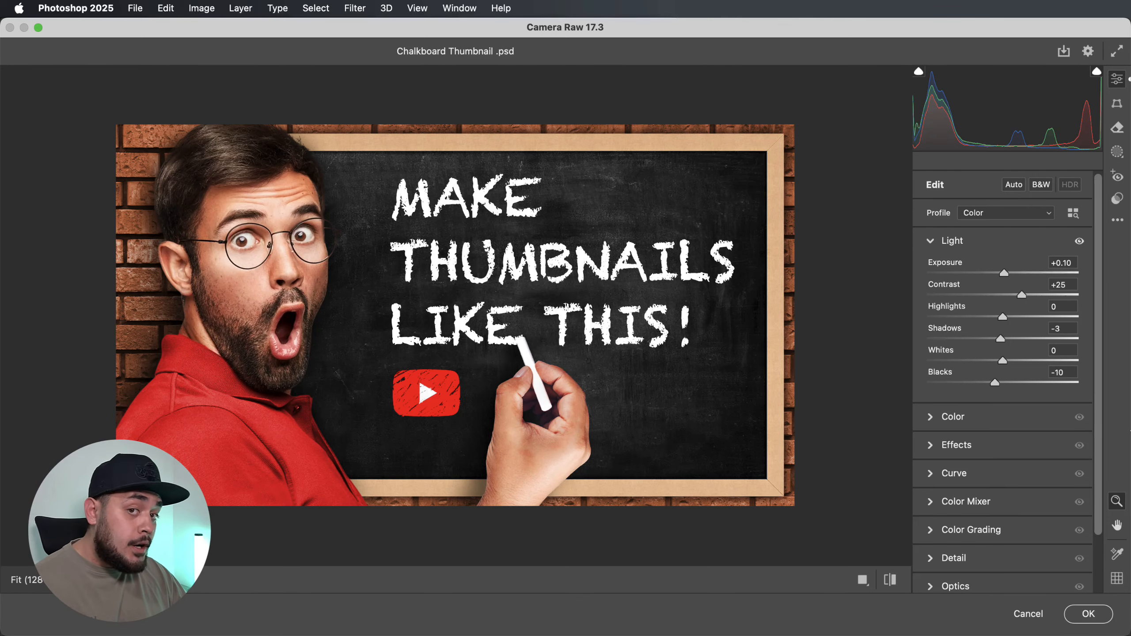
Raise the Camera Raw colour settings to Vibrance +5 and Saturation +2
left_click(931, 417)
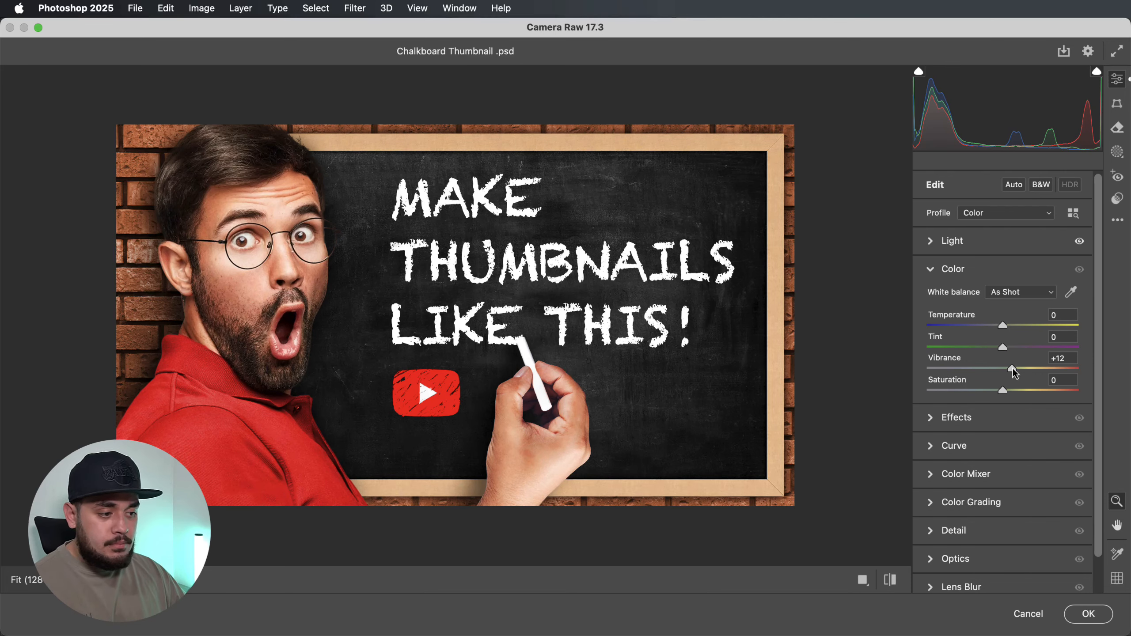
left_click_drag(1004, 369, 1007, 371)
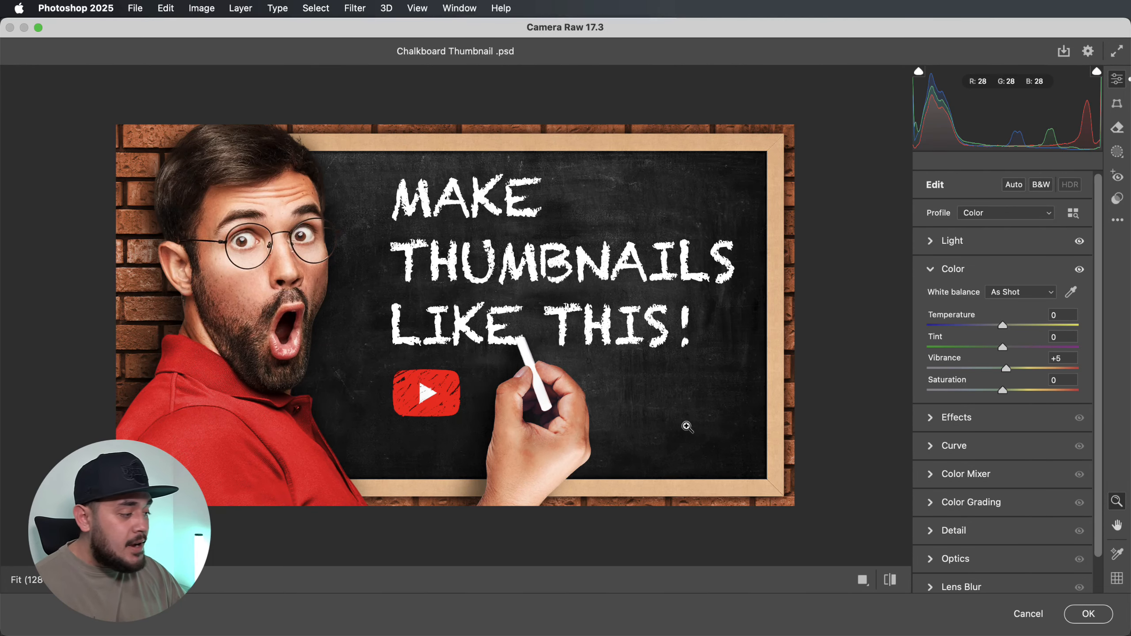
left_click_drag(1003, 396, 1006, 396)
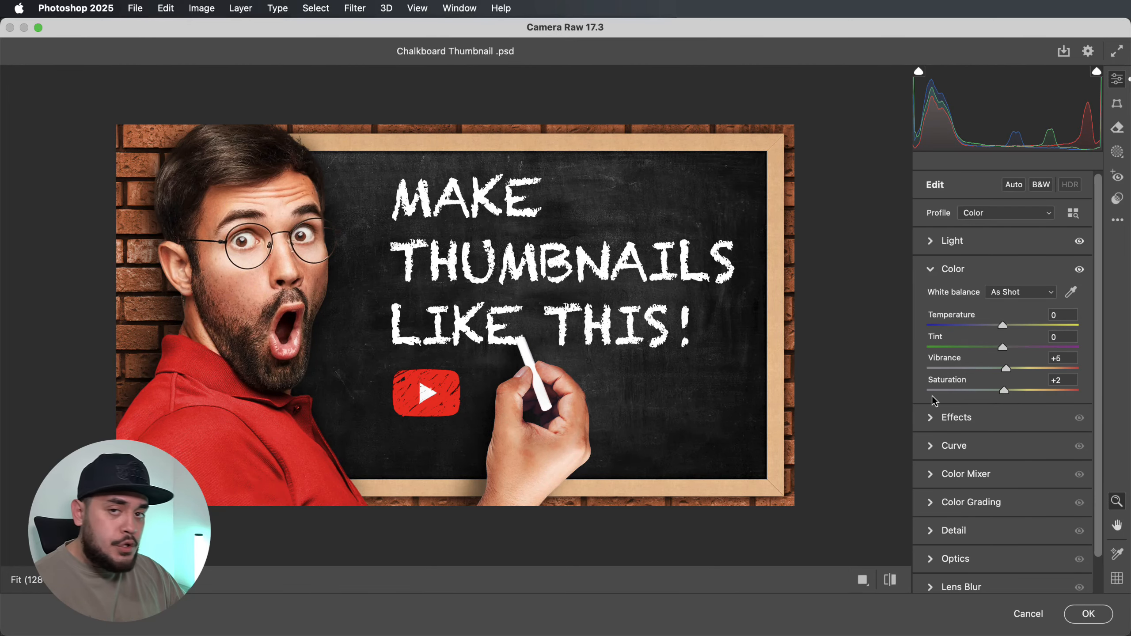
Set the Camera Raw effects to Texture +20, Clarity +5 and Grain 12
left_click(930, 422)
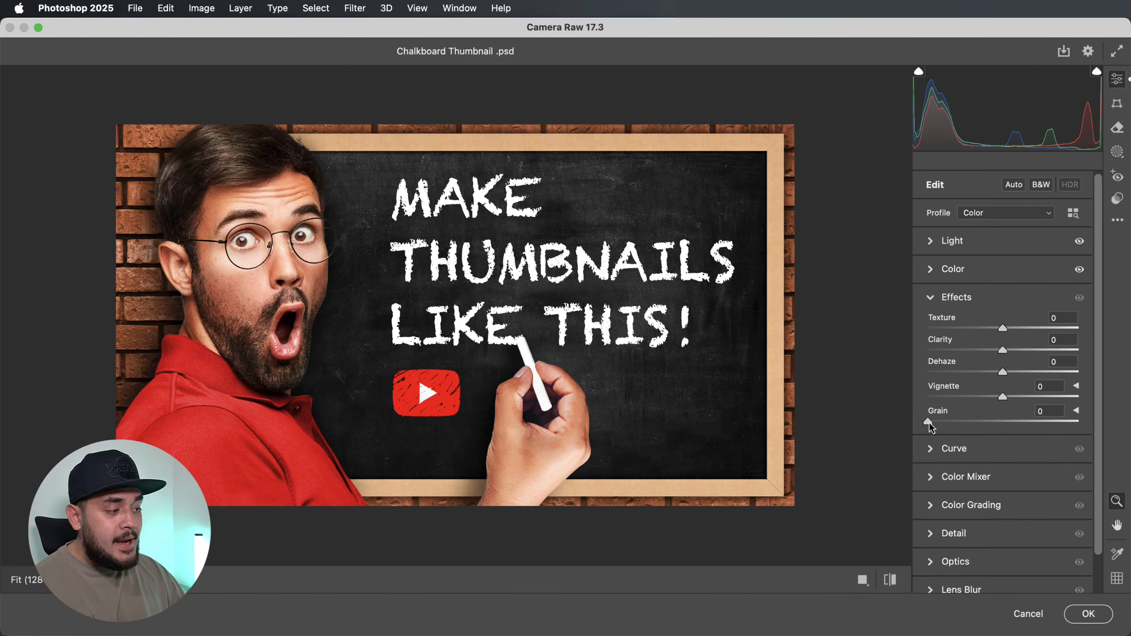
mouse_move(1004, 330)
left_mouse_down()
mouse_move(1017, 329)
mouse_move(1007, 350)
left_mouse_up()
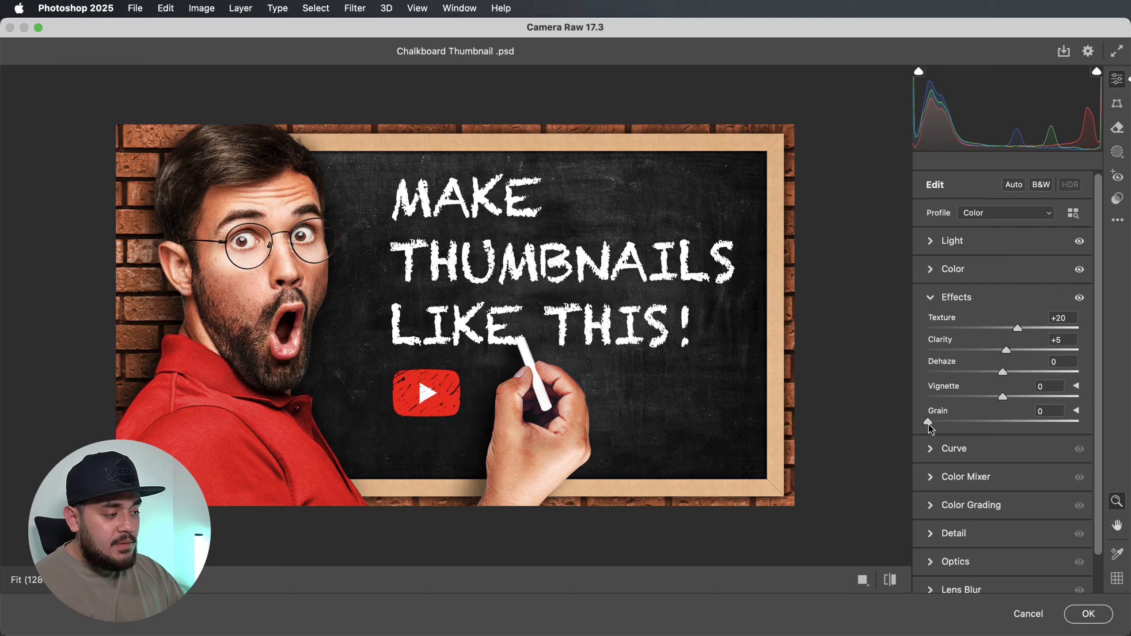
left_click_drag(930, 426, 946, 422)
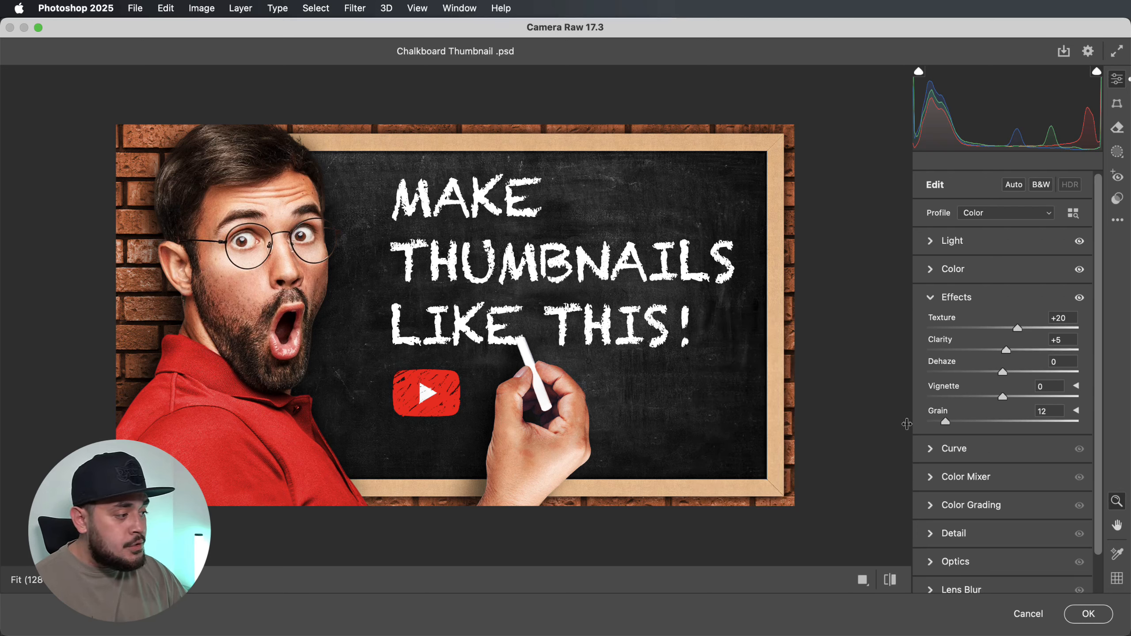
Set the Camera Raw Sharpening to 20
scroll(926, 490, "down", 2)
left_click(936, 500)
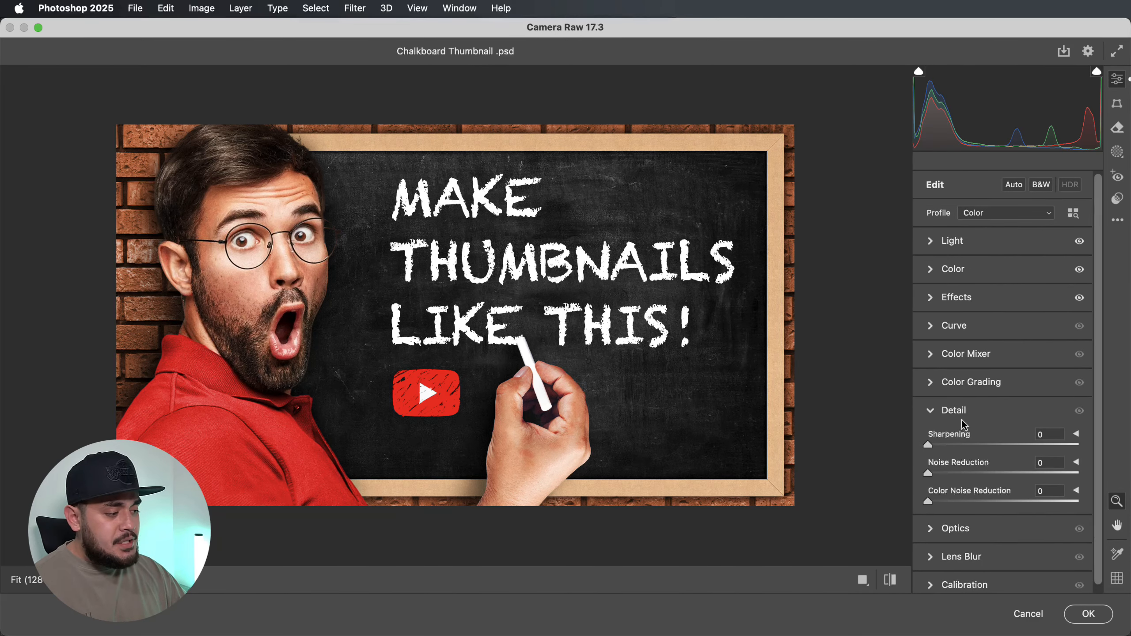
left_click_drag(931, 442, 948, 444)
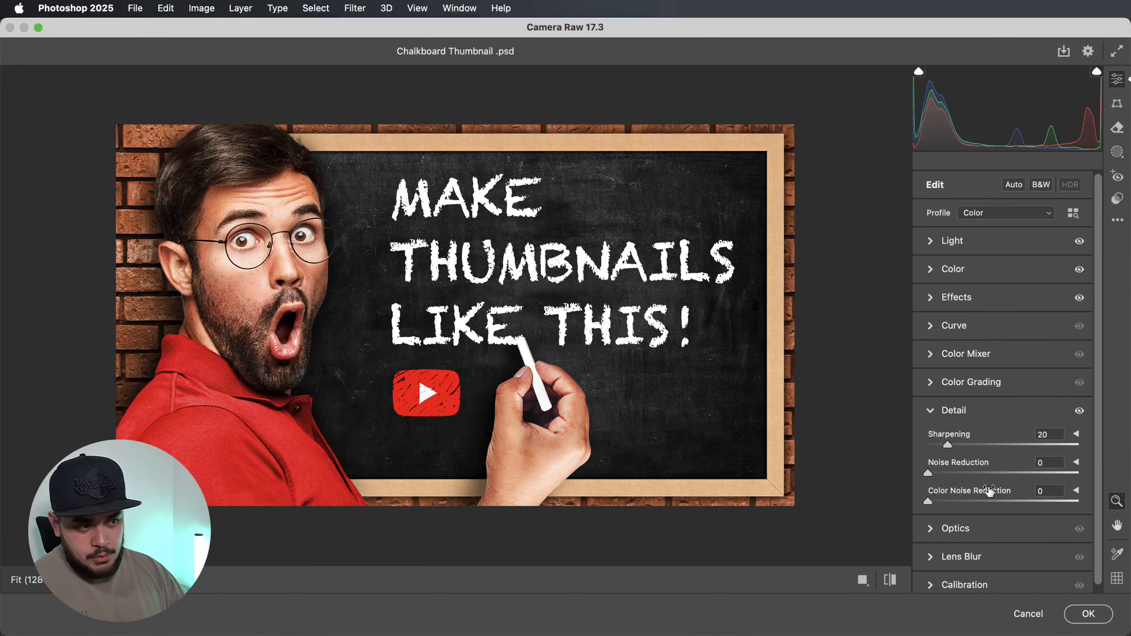
Set the Red Primary calibration hue to -6 and apply the Camera Raw Filter
scroll(1023, 488, "down", 1)
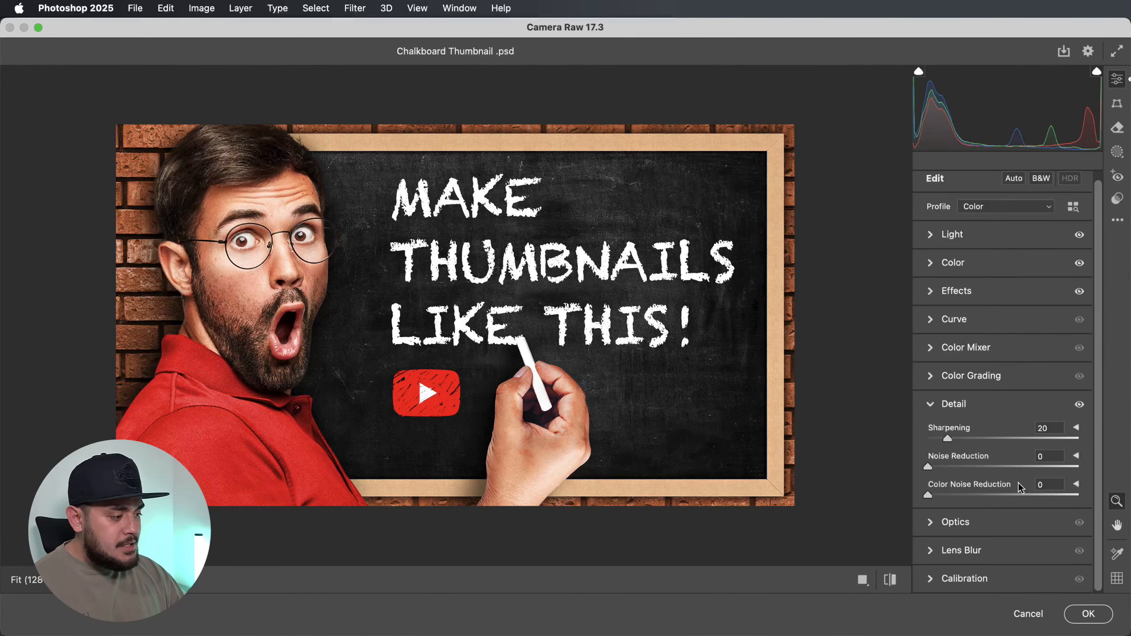
left_click(932, 585)
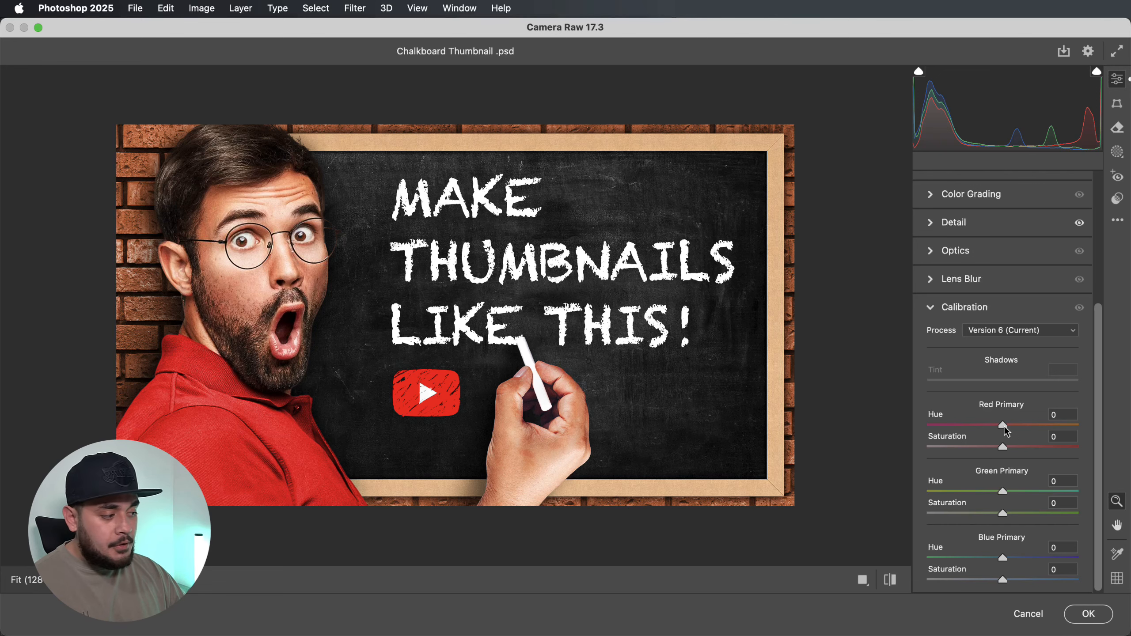
left_click_drag(1003, 426, 1003, 429)
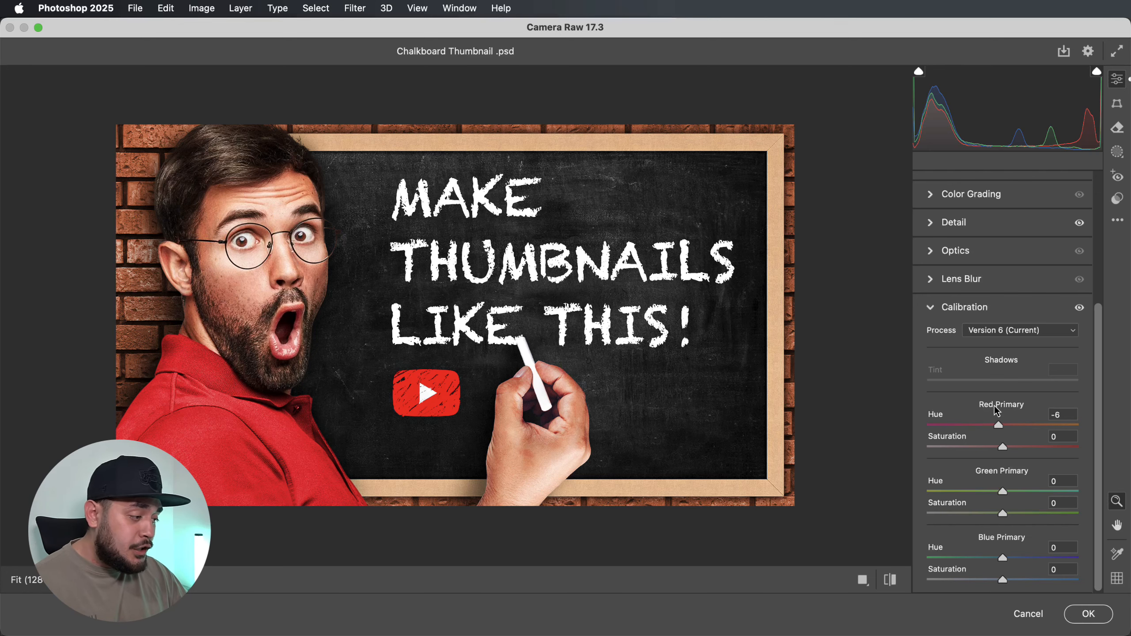
left_click(1089, 614)
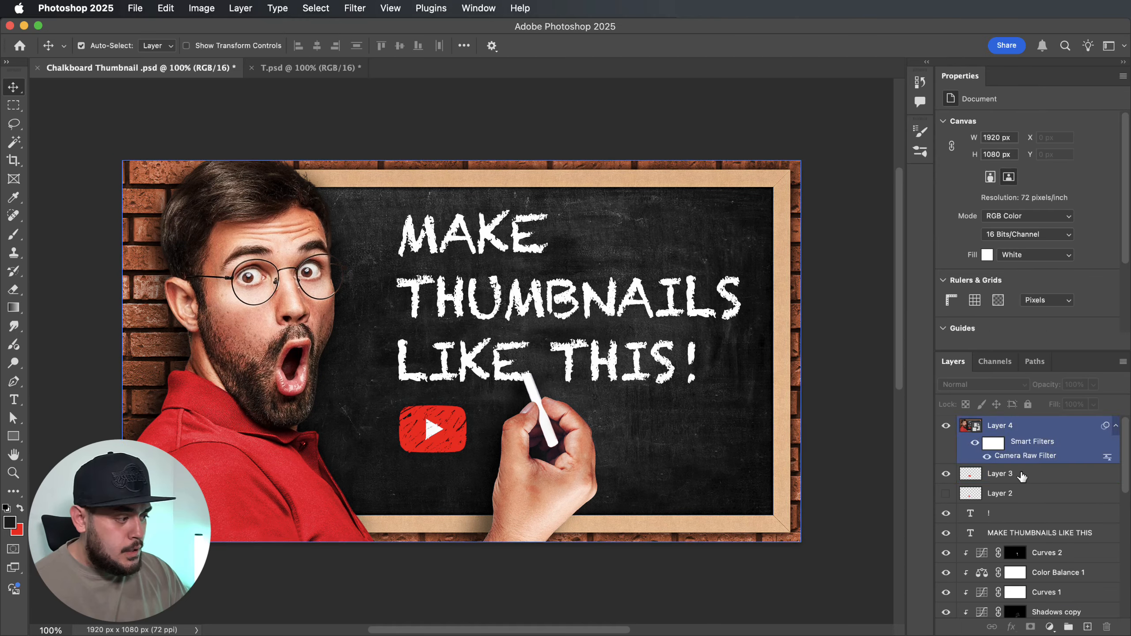
Compare the image without and with the Camera Raw Filter, leaving the filter on and no layer selected
left_click(987, 457)
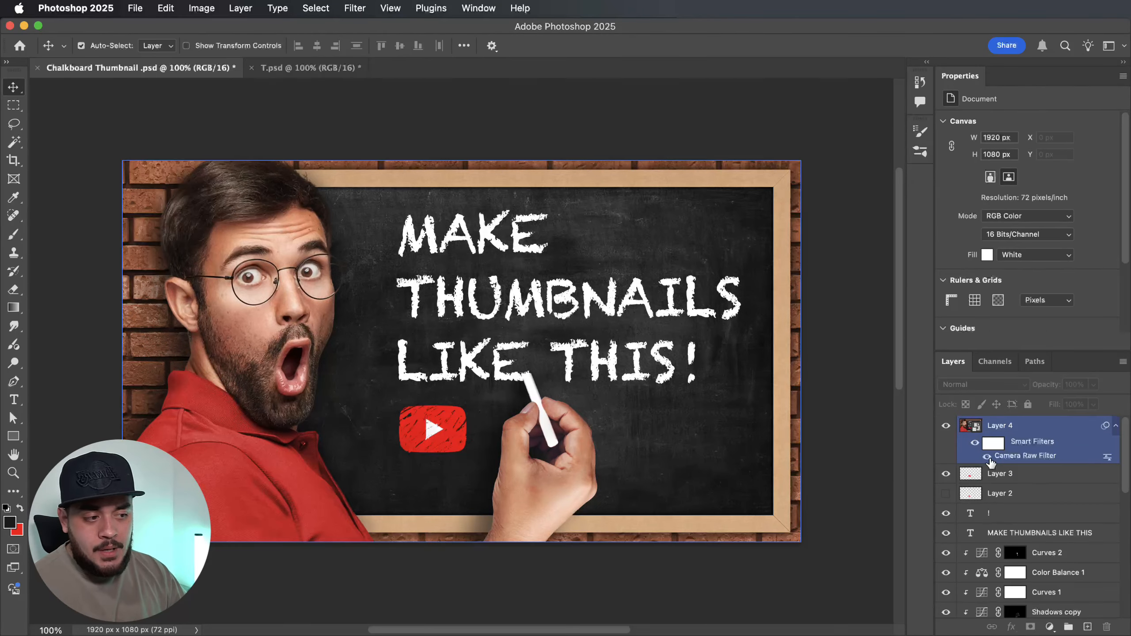
left_click(987, 458)
left_click(848, 364)
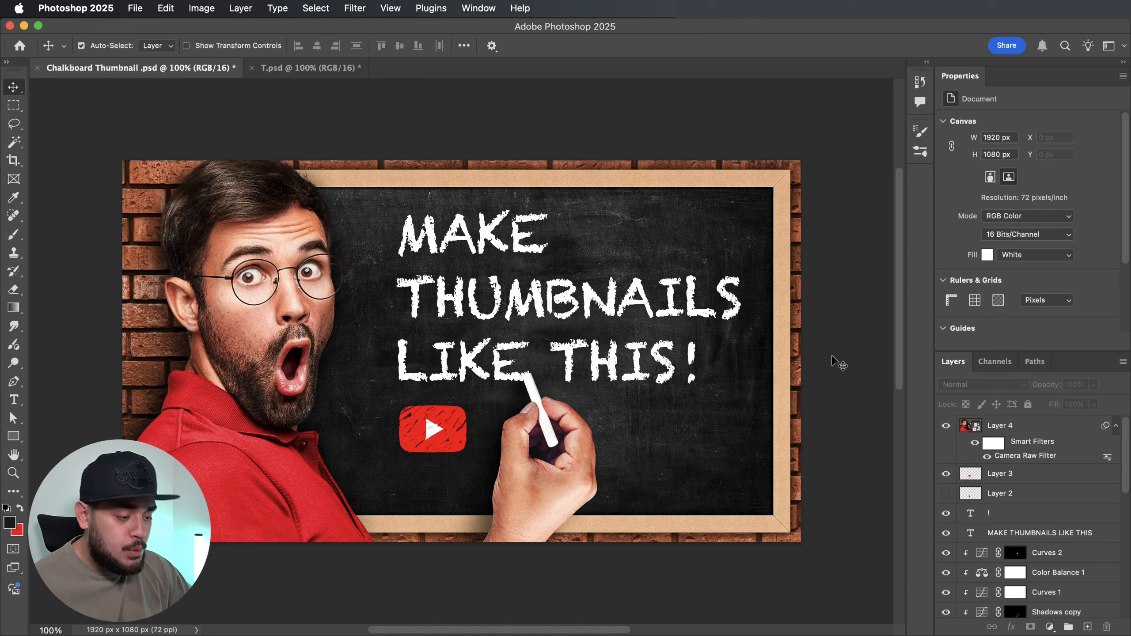
Add a new empty layer above the filtered image and enlarge the brush to 250 px
key("b")
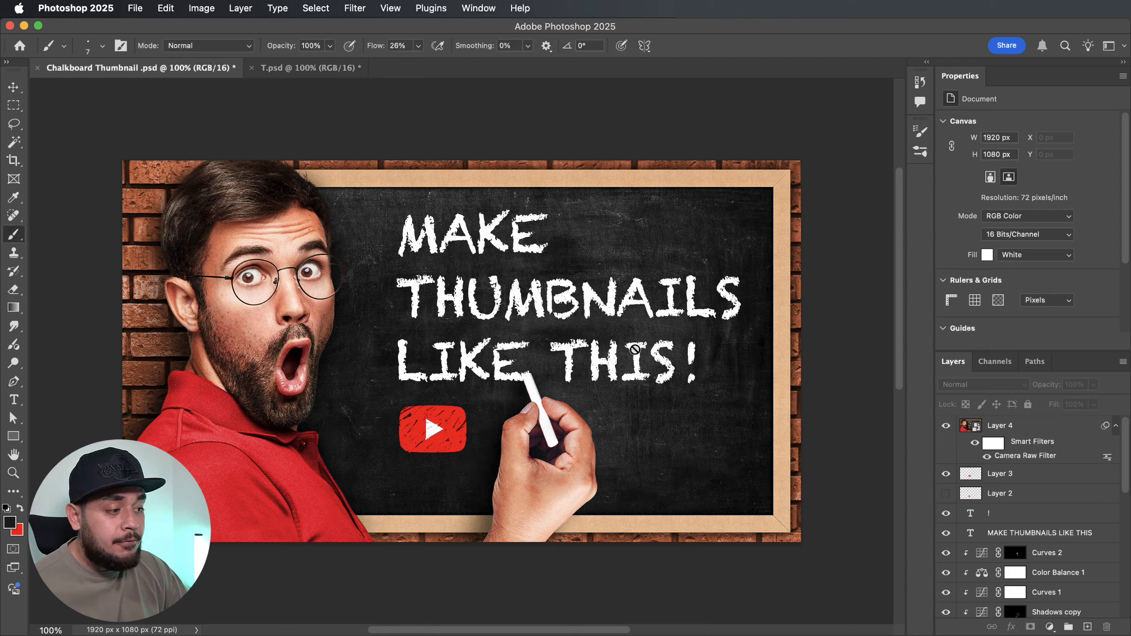
left_click(1088, 627)
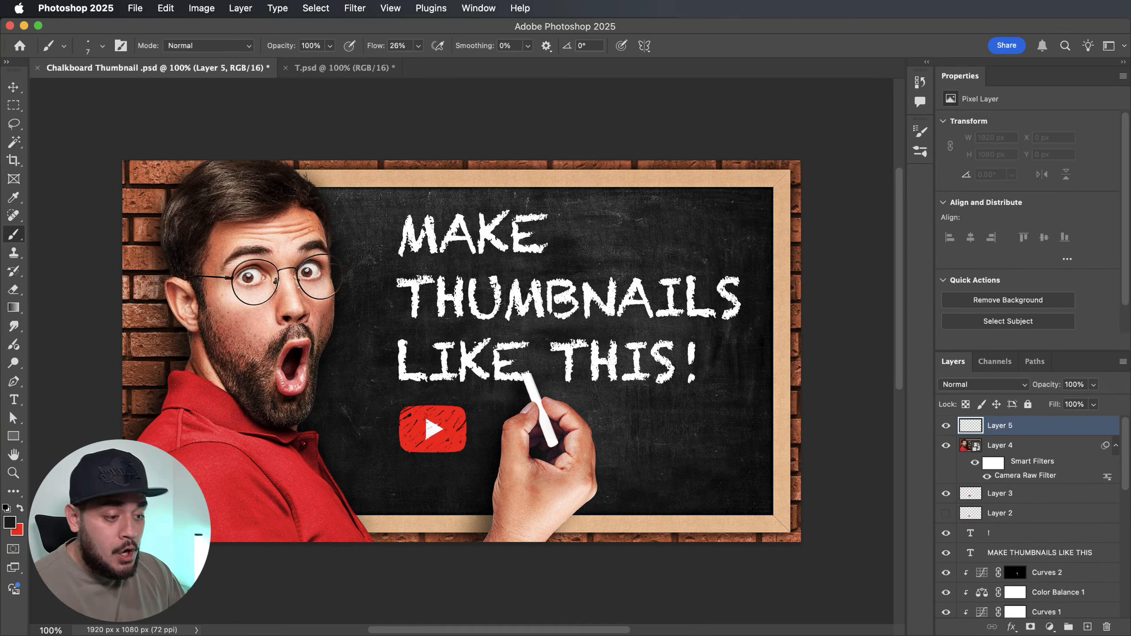
key("bracketright")
key("bracketright")
key("bracketright")
key("bracketright")
key("bracketright")
key("bracketright")
key("bracketright")
key("bracketright")
key("bracketright")
key("bracketright")
key("bracketright")
key("bracketright")
key("bracketright")
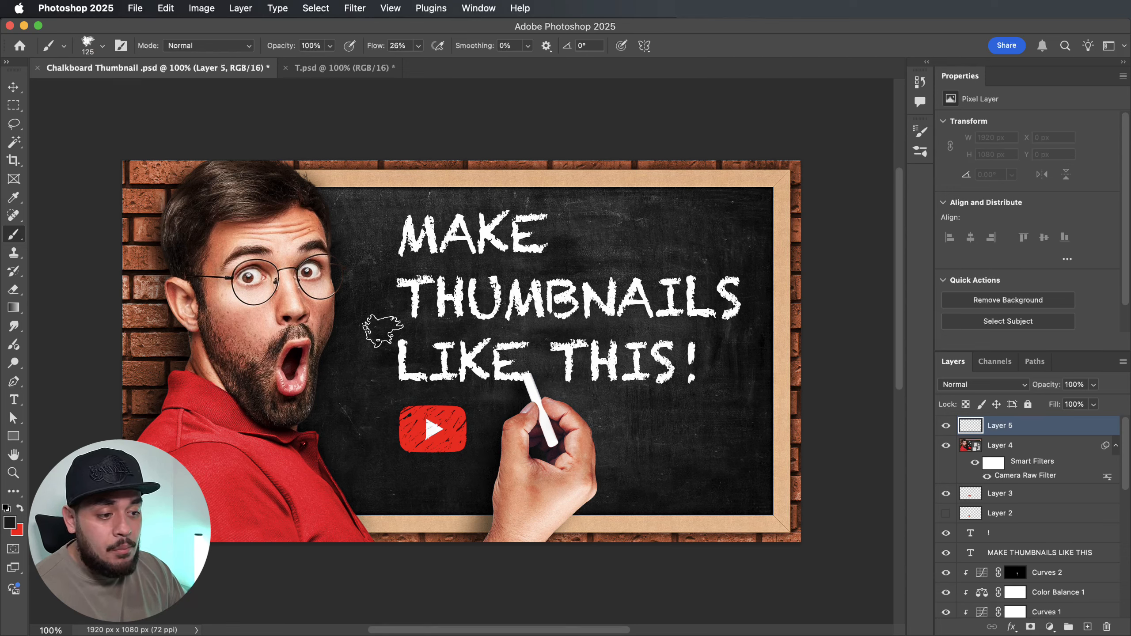
Choose the Soft Round brush preset and set its size to 500 px
right_click(382, 333)
scroll(450, 414, "up", 5)
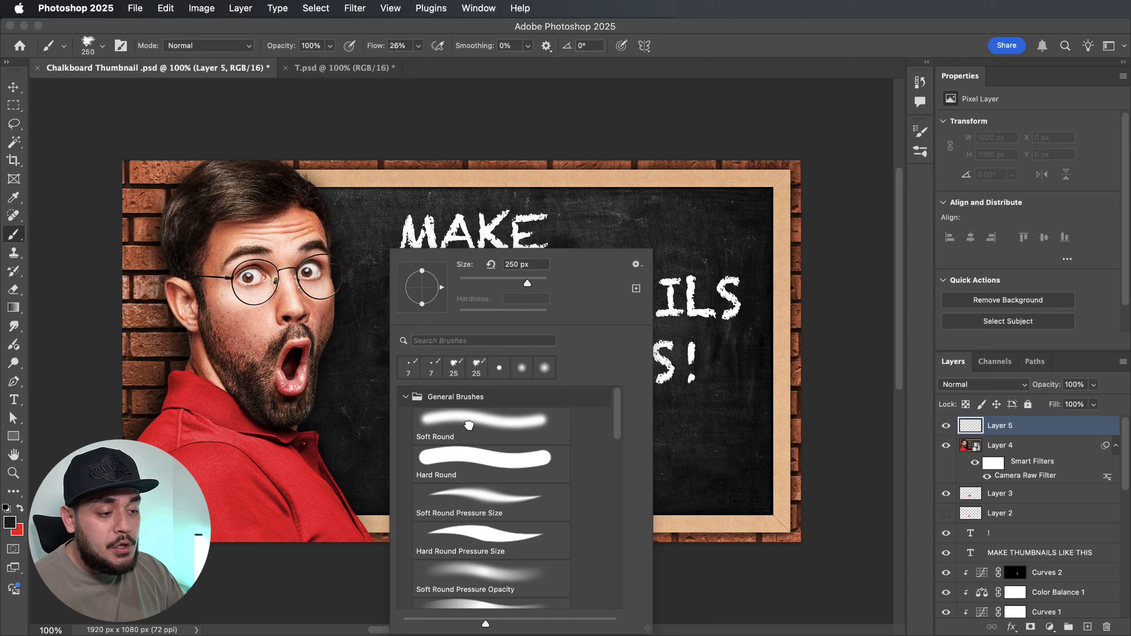
left_click(471, 431)
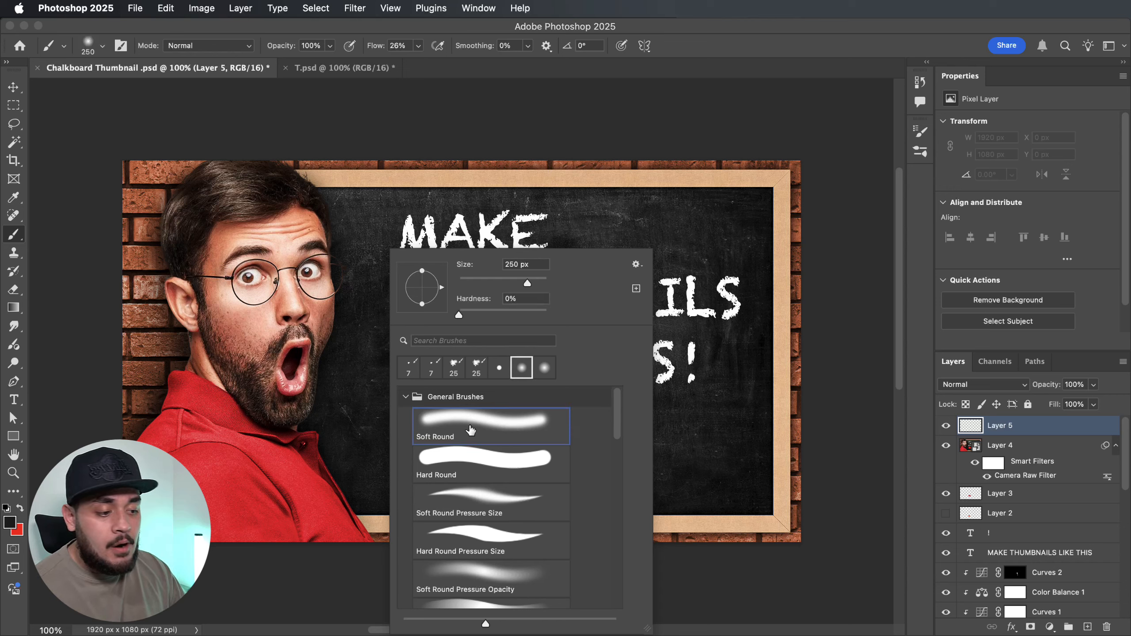
left_click(345, 407)
key("bracketright")
key("bracketright")
key("bracketright")
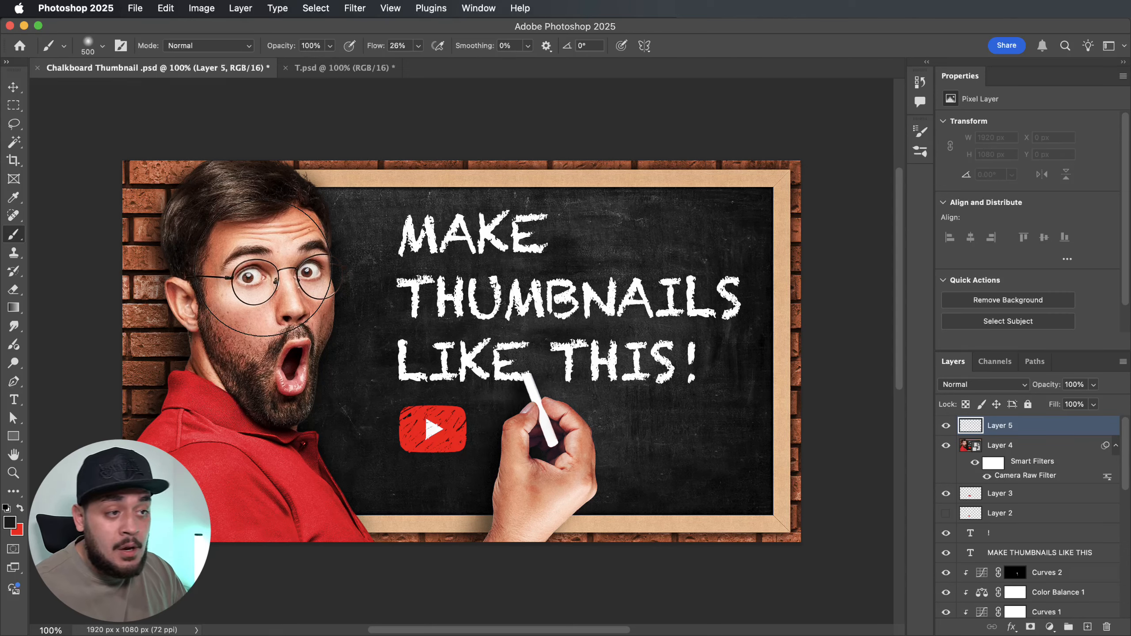
Set the brush flow to 10% and enlarge the brush to 600 px
left_click(398, 45)
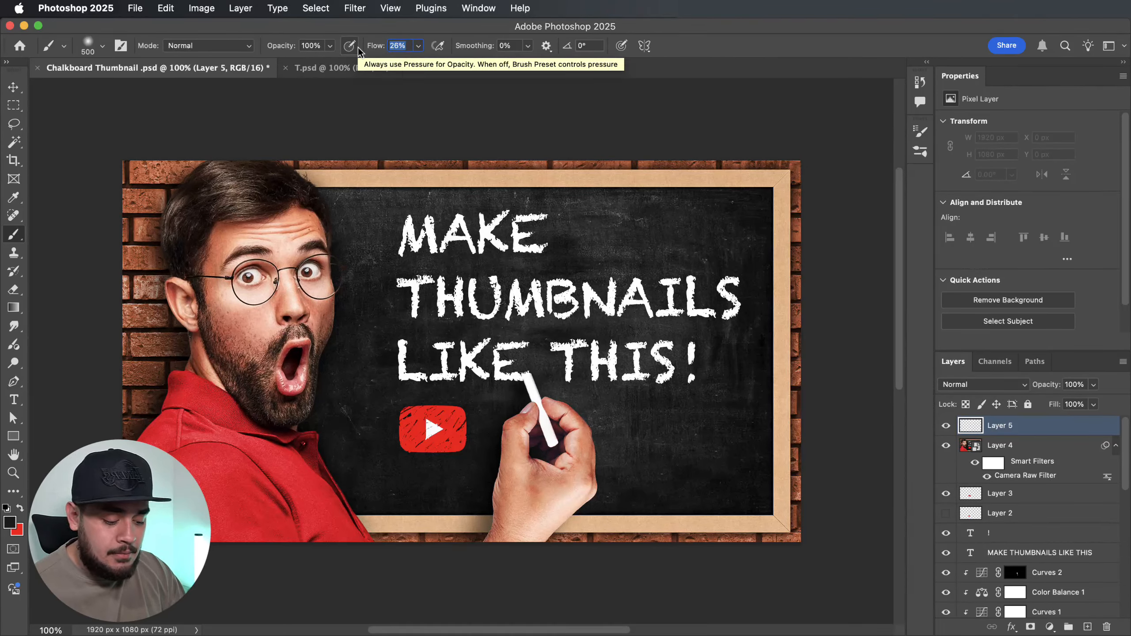
type("10")
key("Return")
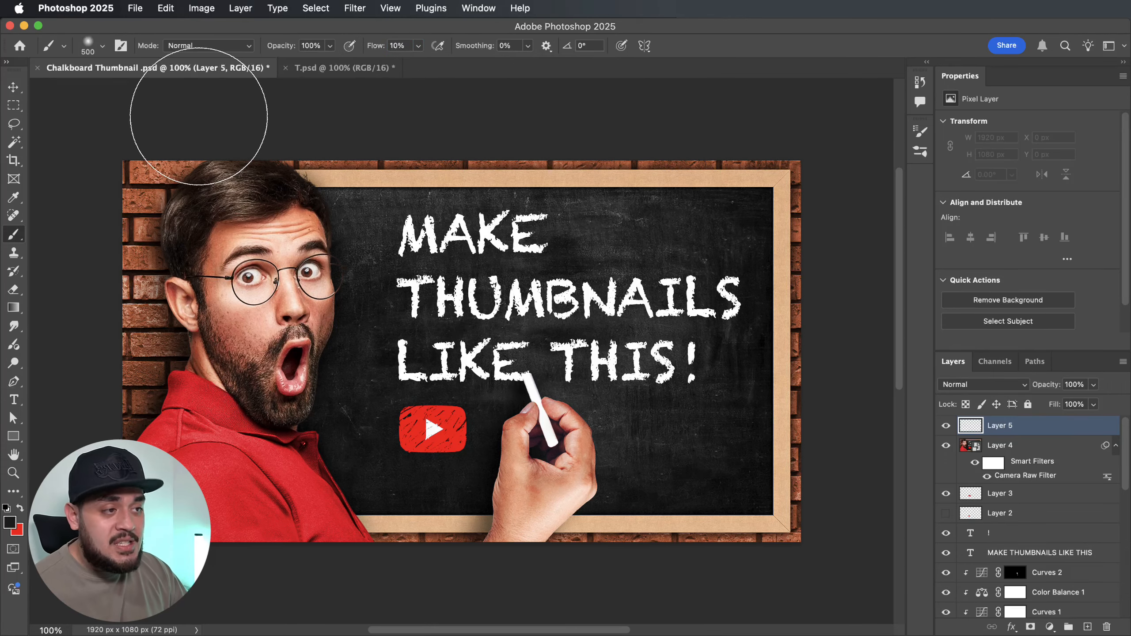
scroll(328, 210, "left", 5)
key("]")
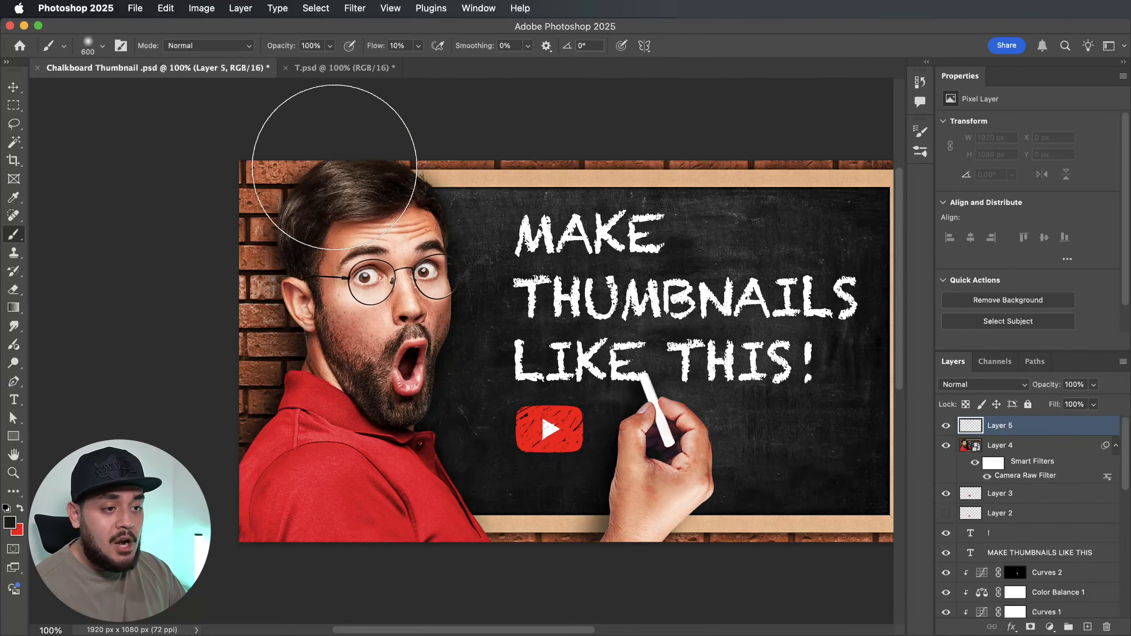
Paint soft black vignette shading on the new layer from the image's top-left corner down its left edge
scroll(332, 163, "right", 3)
scroll(332, 163, "up", 2)
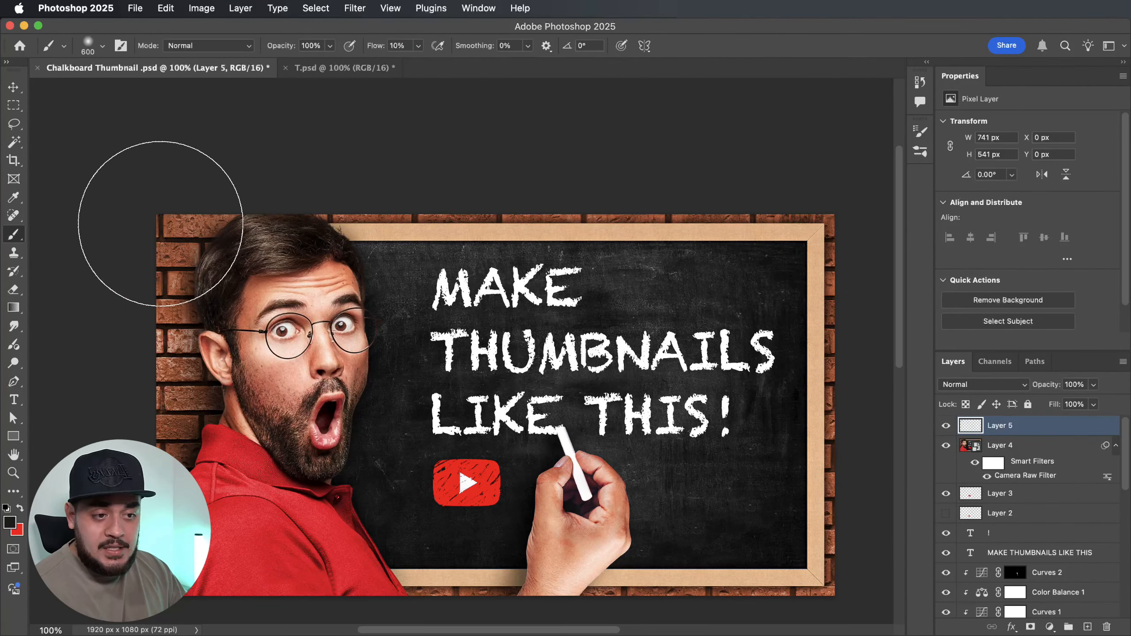
left_click_drag(193, 197, 122, 335)
scroll(136, 316, "down", 2)
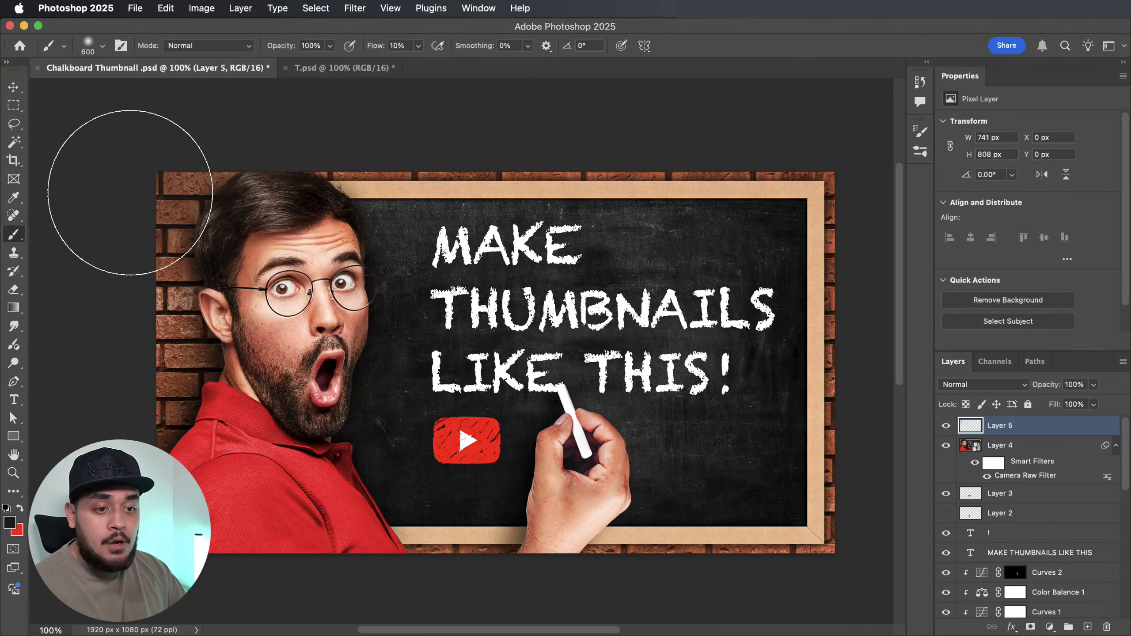
scroll(98, 350, "down", 3)
left_click_drag(92, 214, 94, 441)
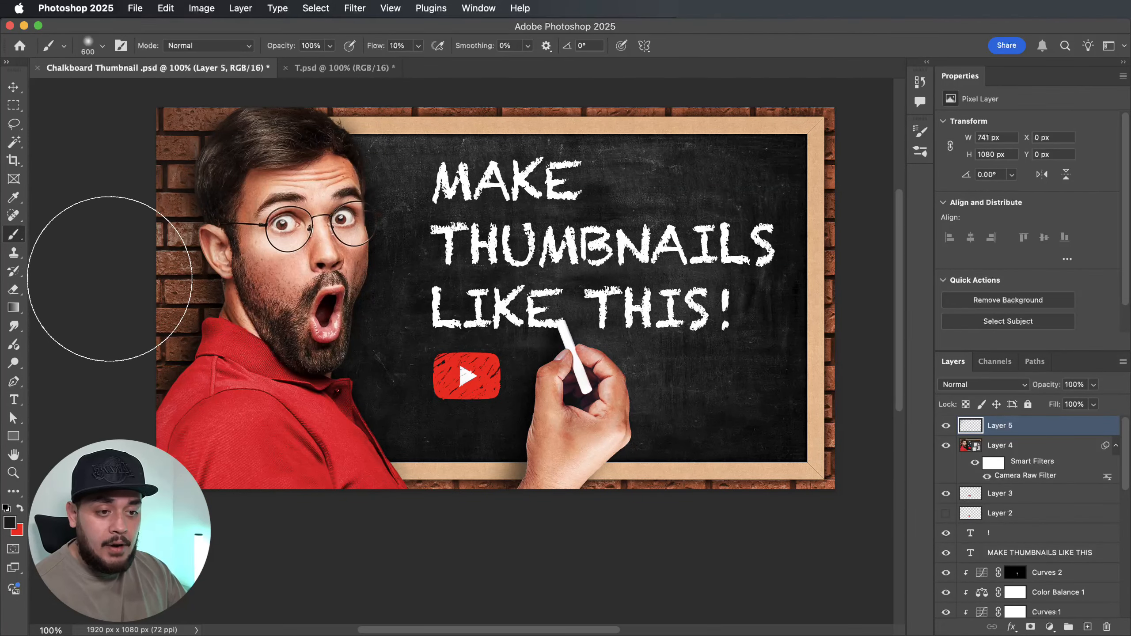
Extend the soft black vignette along the bottom, right and top edges of the image
mouse_move(114, 250)
left_mouse_down()
mouse_move(234, 609)
mouse_move(144, 438)
mouse_move(431, 518)
mouse_move(521, 405)
mouse_move(564, 405)
mouse_move(275, 529)
mouse_move(568, 561)
mouse_move(406, 538)
mouse_move(692, 541)
left_mouse_up()
scroll(702, 535, "right", 3)
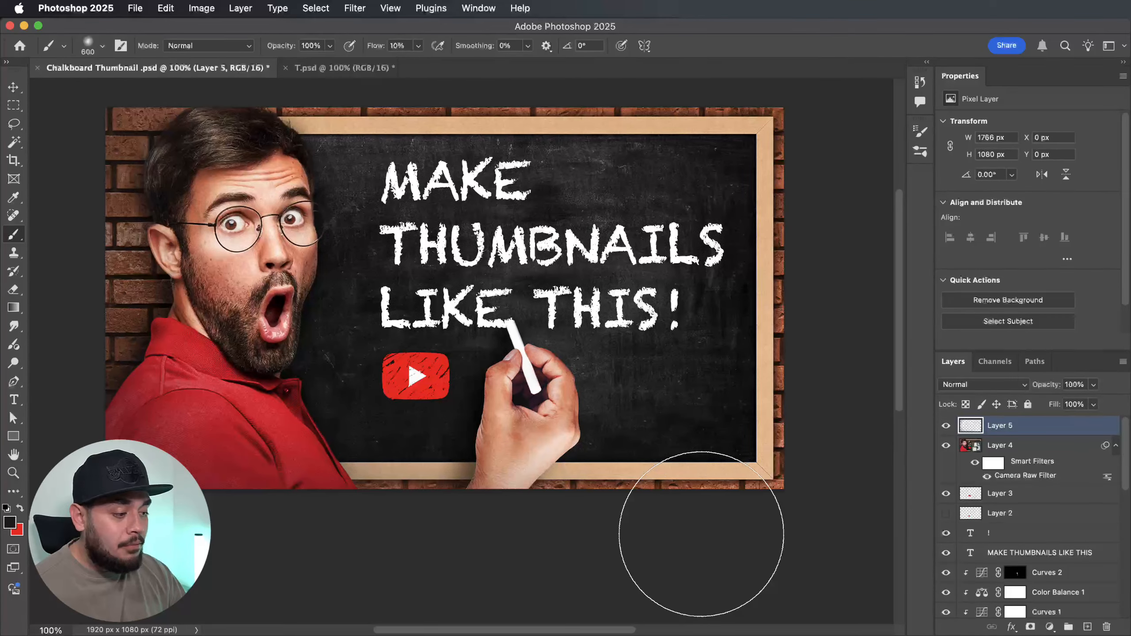
mouse_move(870, 436)
left_mouse_down()
mouse_move(606, 518)
mouse_move(783, 467)
mouse_move(512, 575)
mouse_move(796, 408)
left_mouse_up()
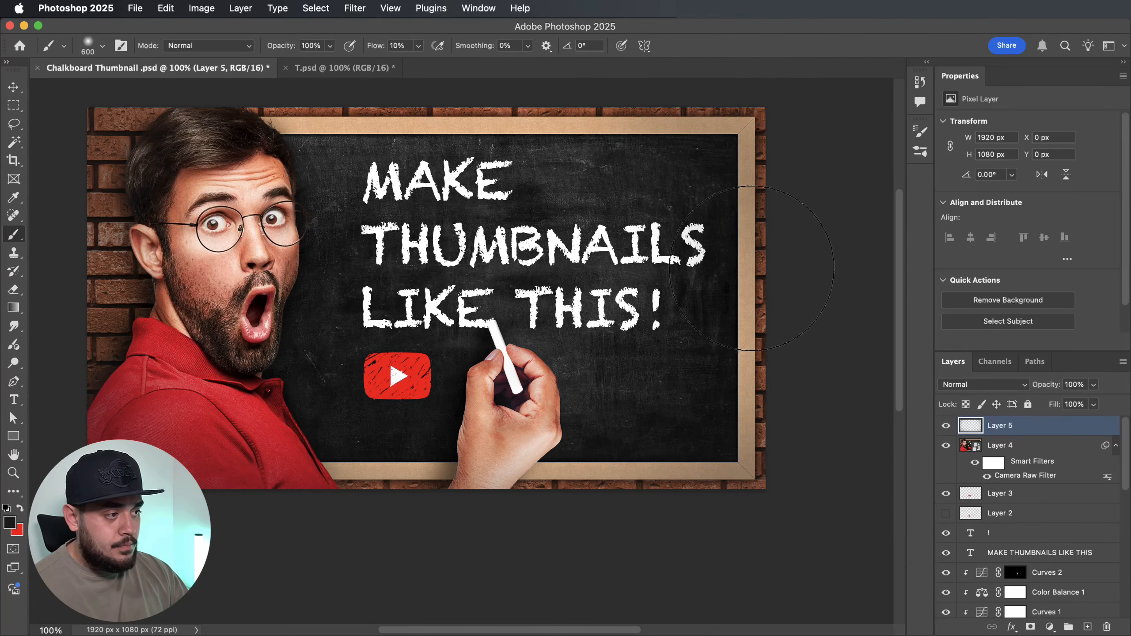
scroll(753, 276, "up", 5)
mouse_move(800, 208)
left_mouse_down()
mouse_move(748, 210)
mouse_move(639, 165)
mouse_move(359, 142)
left_mouse_up()
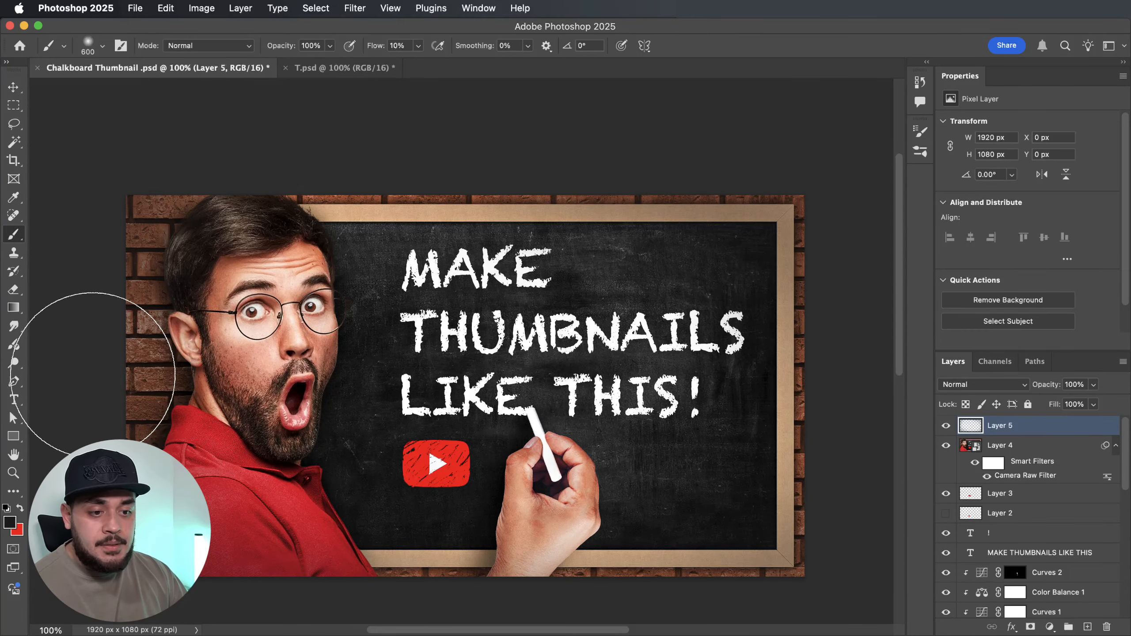
scroll(76, 477, "down", 3)
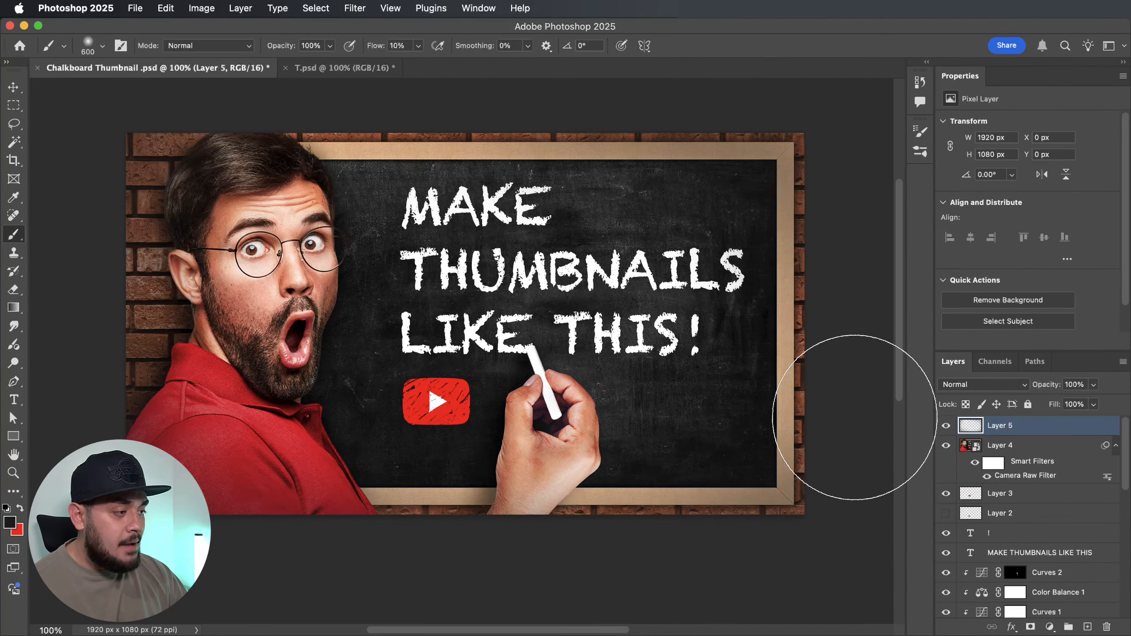
left_click_drag(712, 151, 664, 208)
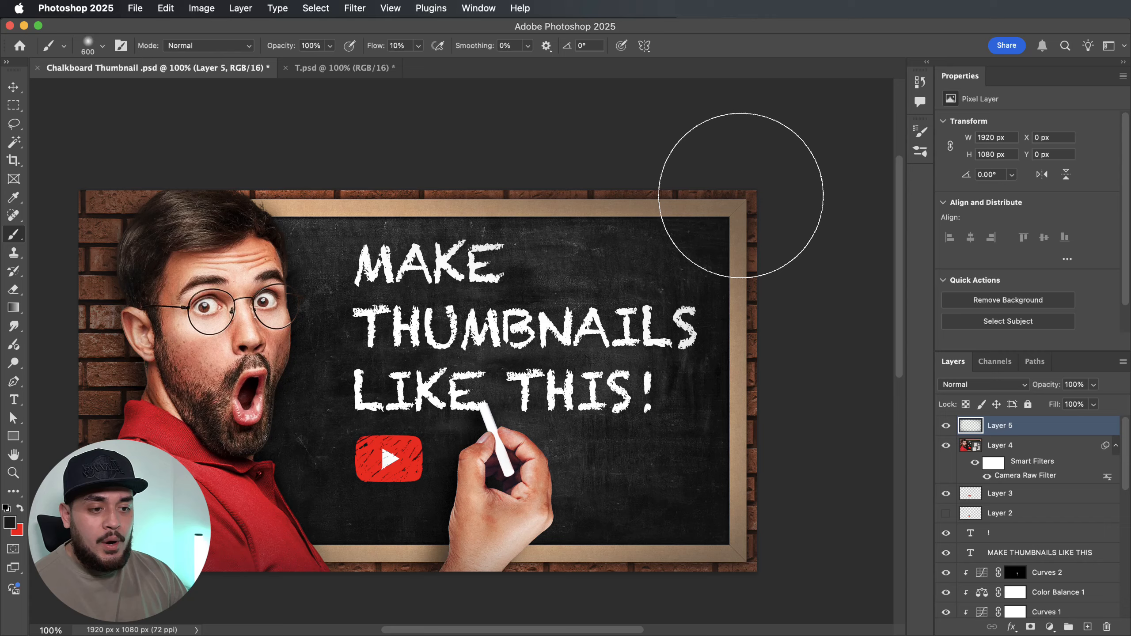
Try the vignette layer at 55% opacity, then set it back to 100%
scroll(750, 197, "down", 2)
scroll(750, 197, "left", 2)
scroll(741, 195, "down", 1)
key("super+0")
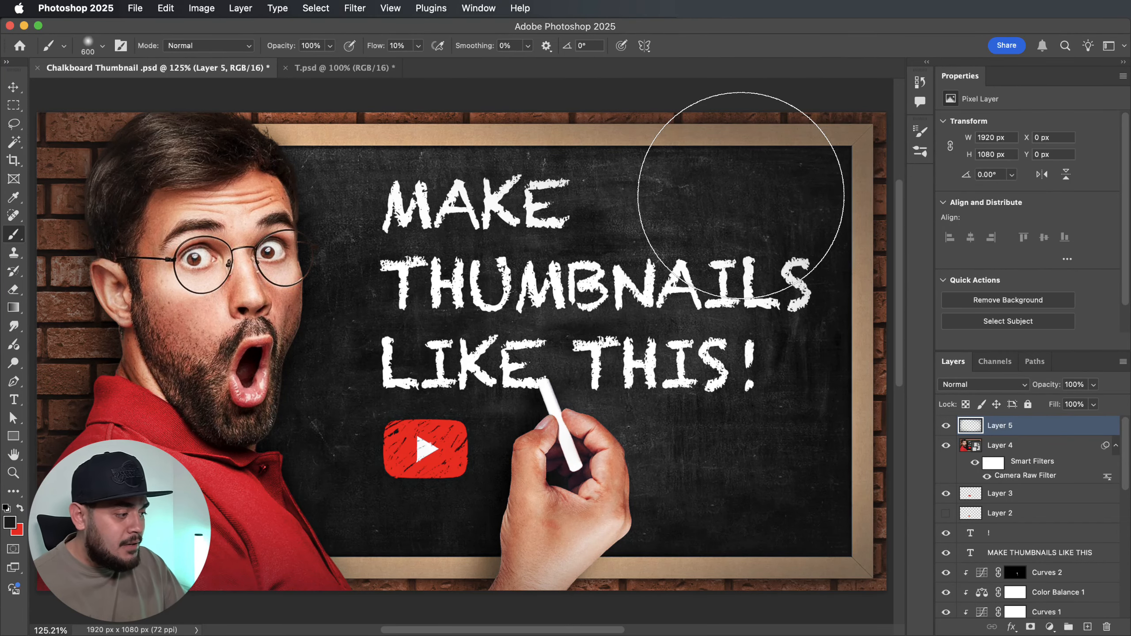
left_click_drag(1054, 391, 1022, 392)
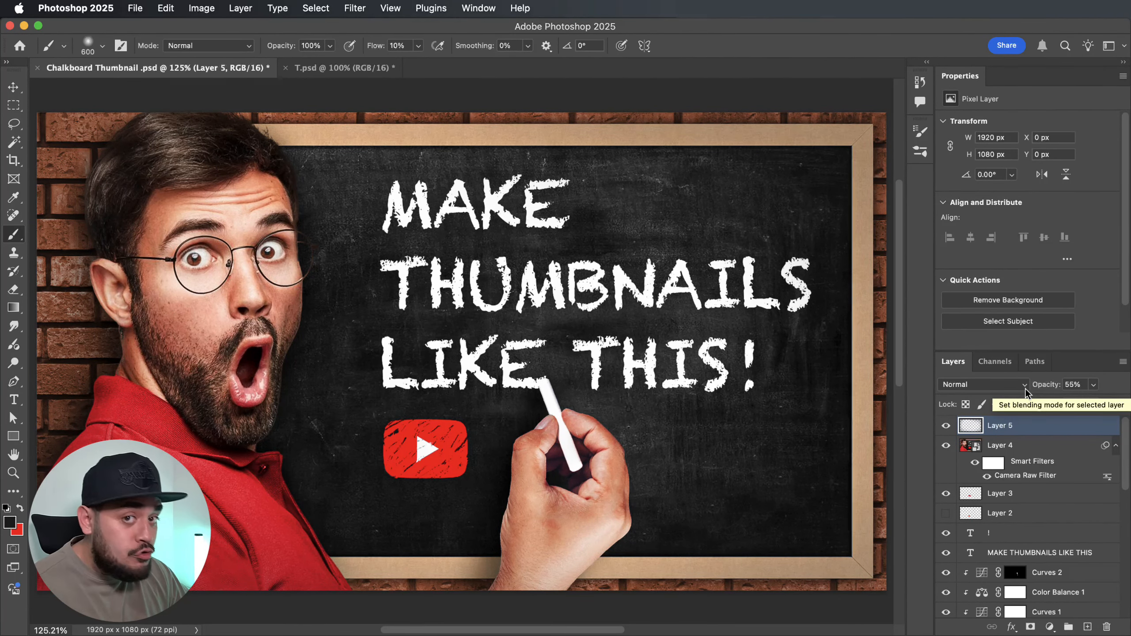
key("super+minus")
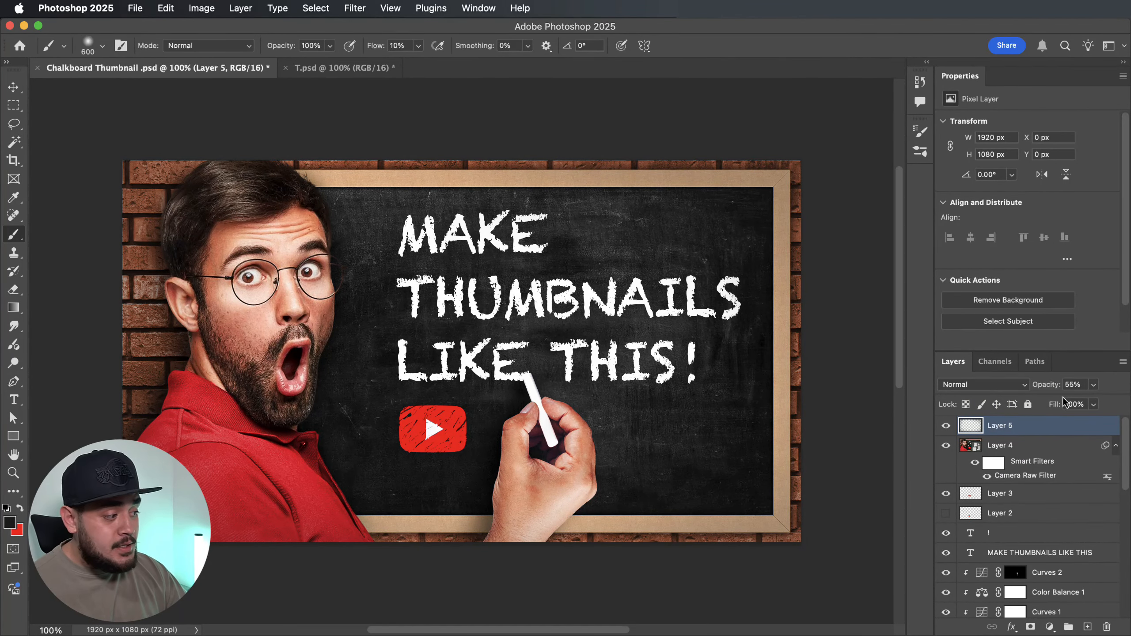
left_click(1071, 385)
type("100")
key("Return")
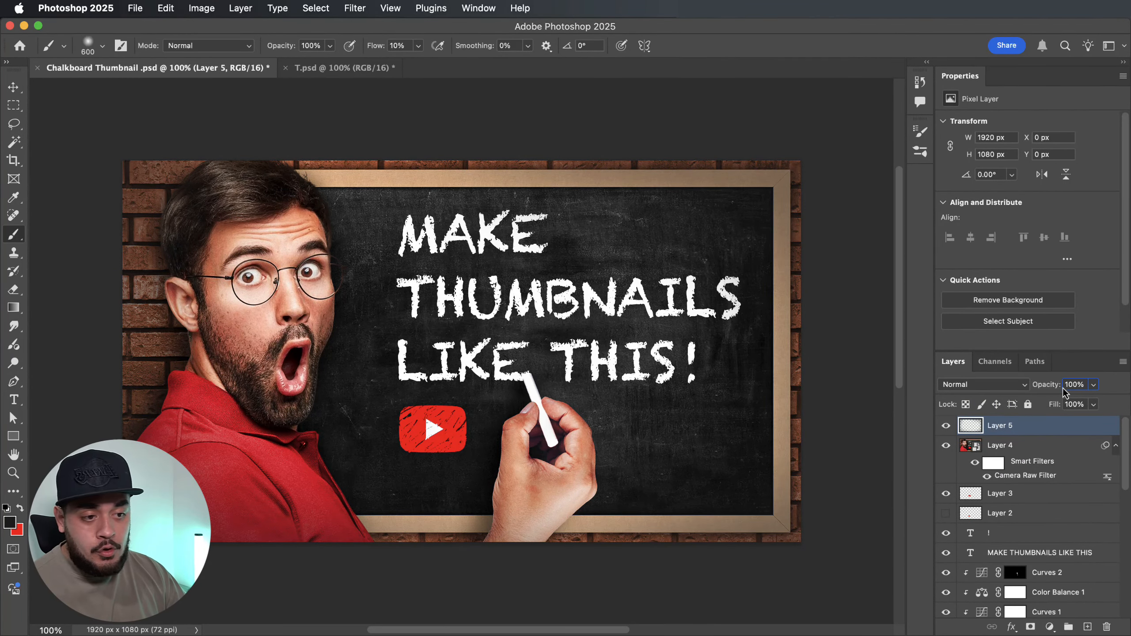
Set the vignette layer's opacity to 75% and compare the image without and with it, leaving the layer visible
left_click_drag(1049, 387, 1034, 392)
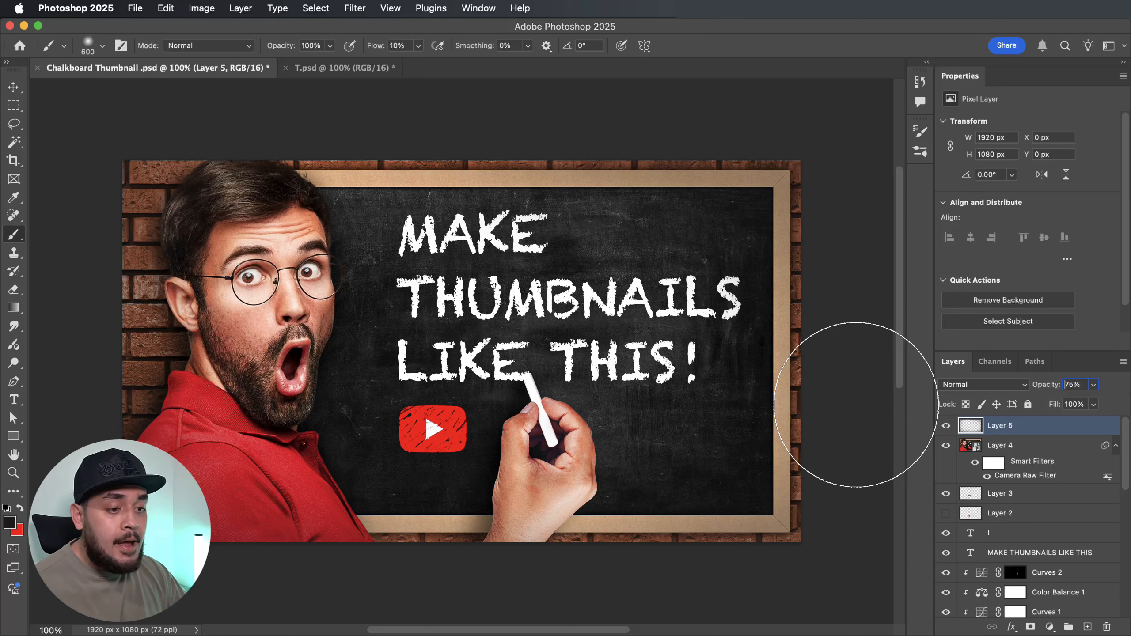
left_click(945, 427)
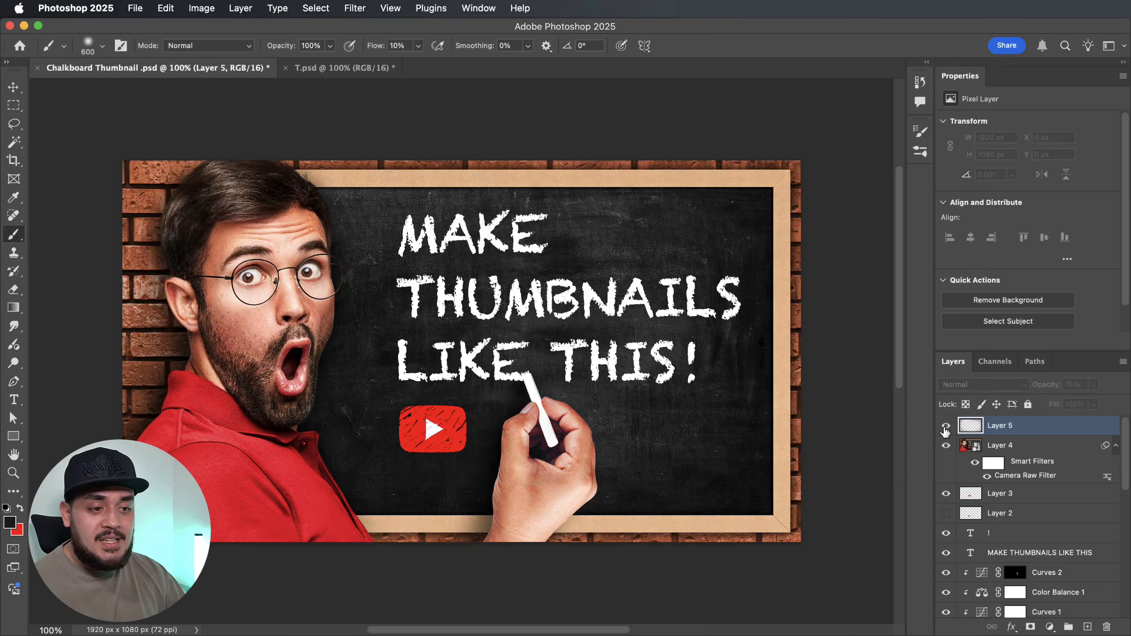
left_click(946, 427)
key("v")
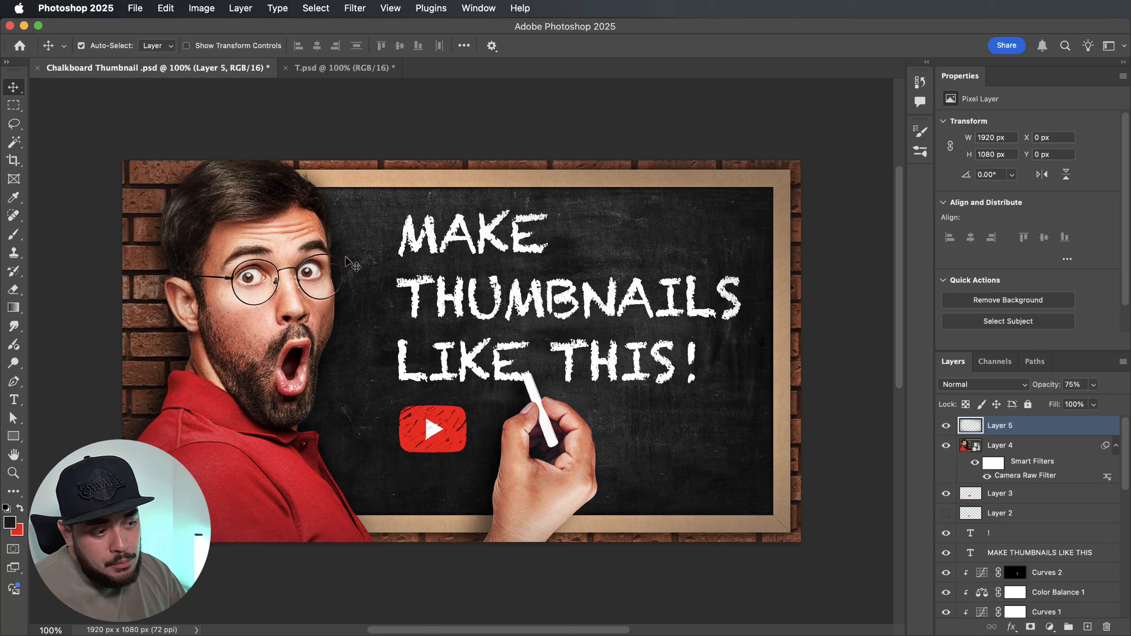